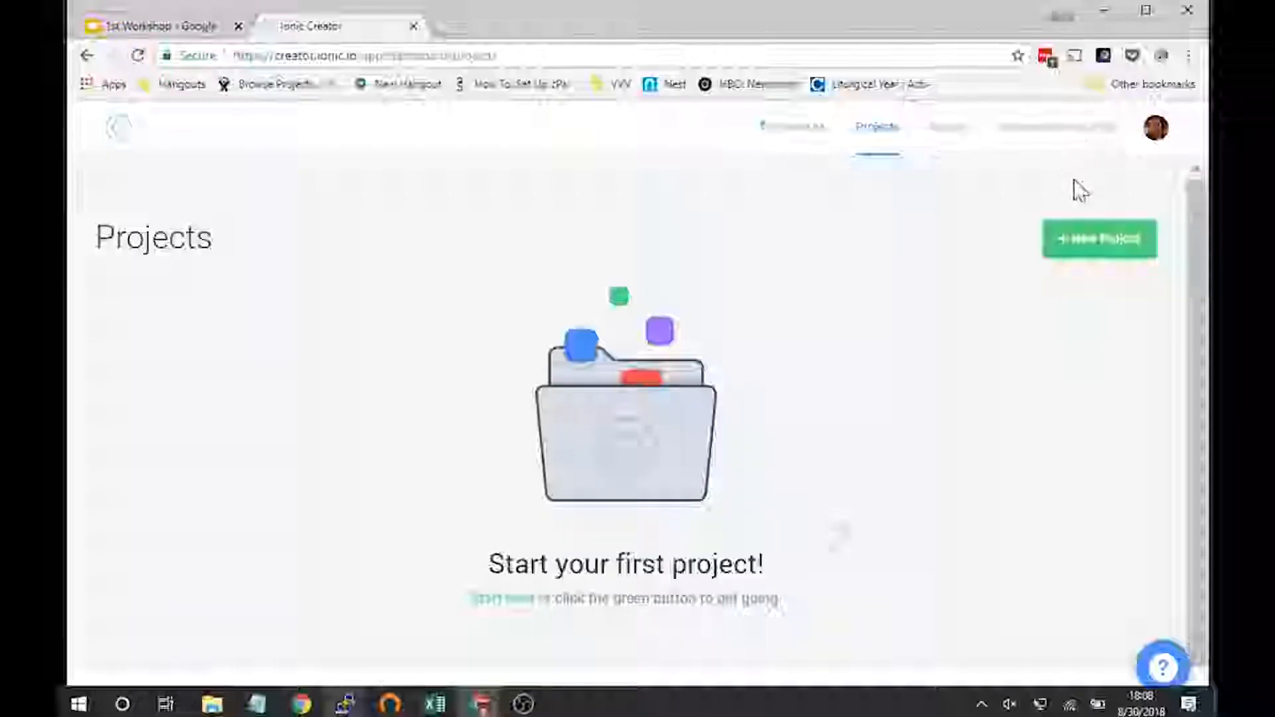
Create a new project named Spark Survey using the Blank project type and Ionic 1.x
{"action": "left_click", "coordinate": [1089, 237]}
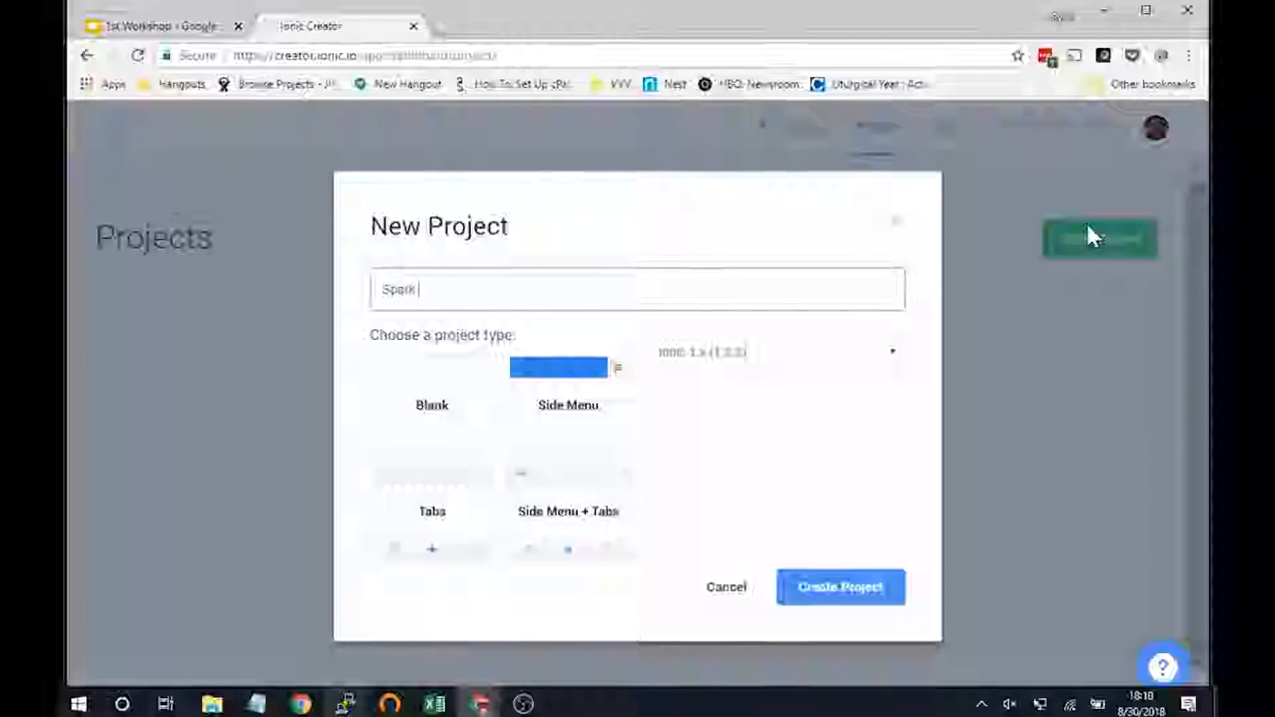
{"action": "type", "text": "Sol"}
{"action": "type", "text": "vey"}
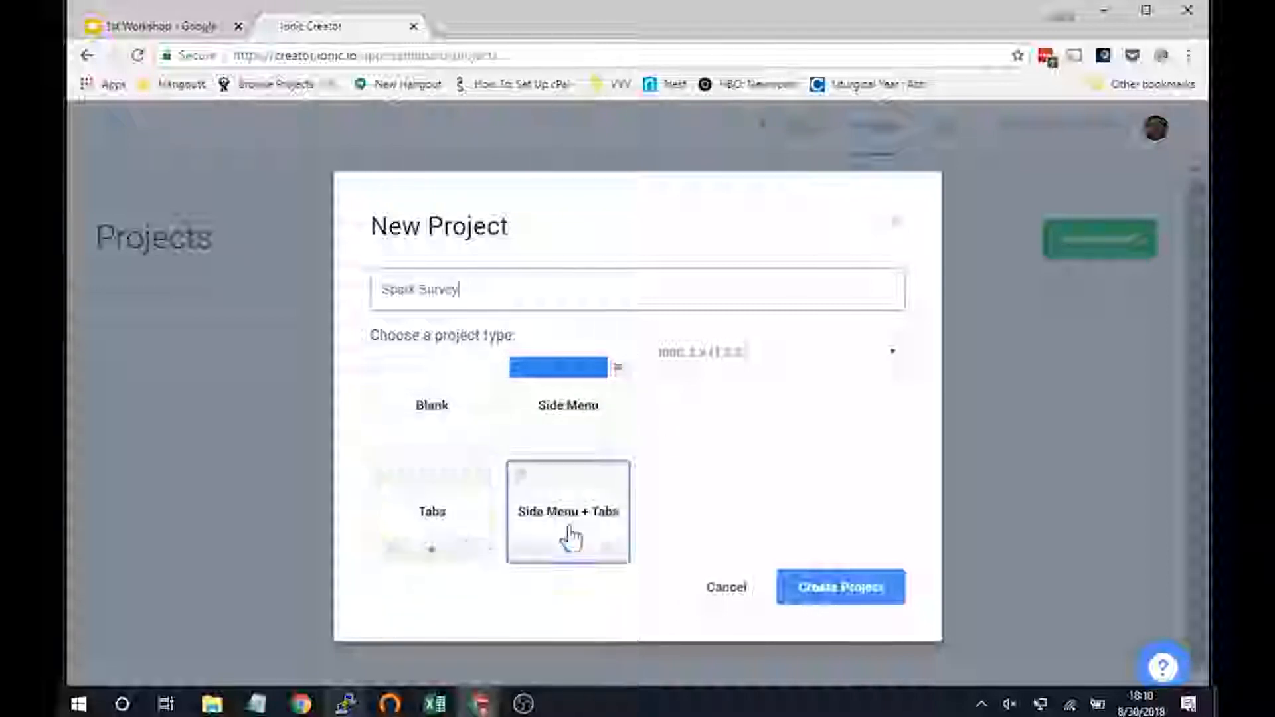
{"action": "left_click", "coordinate": [431, 425]}
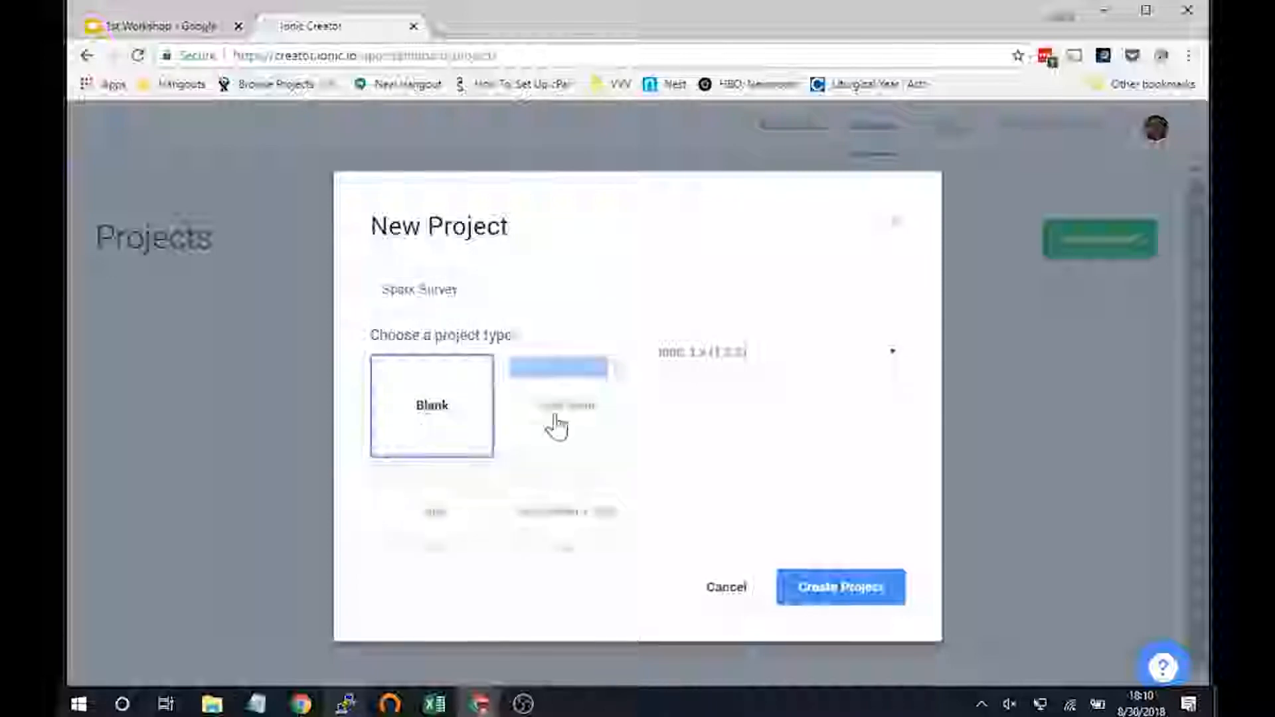
{"action": "left_click", "coordinate": [803, 355]}
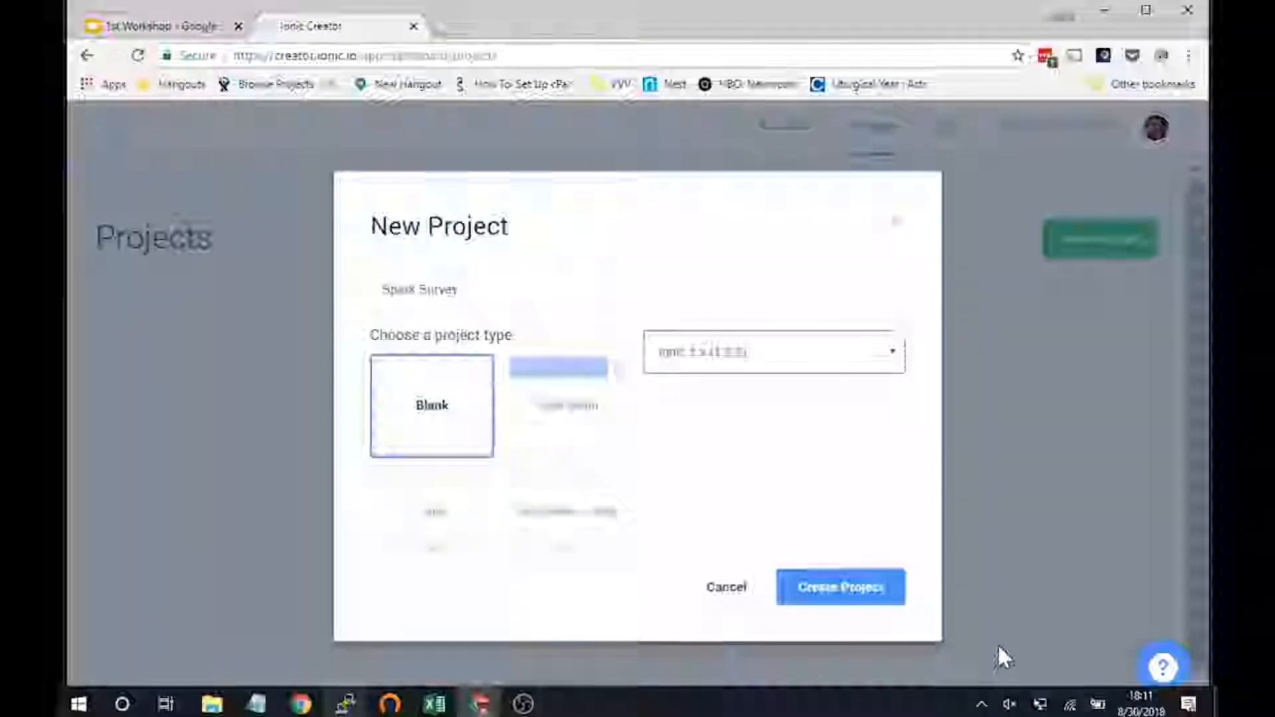
{"action": "left_click", "coordinate": [809, 589]}
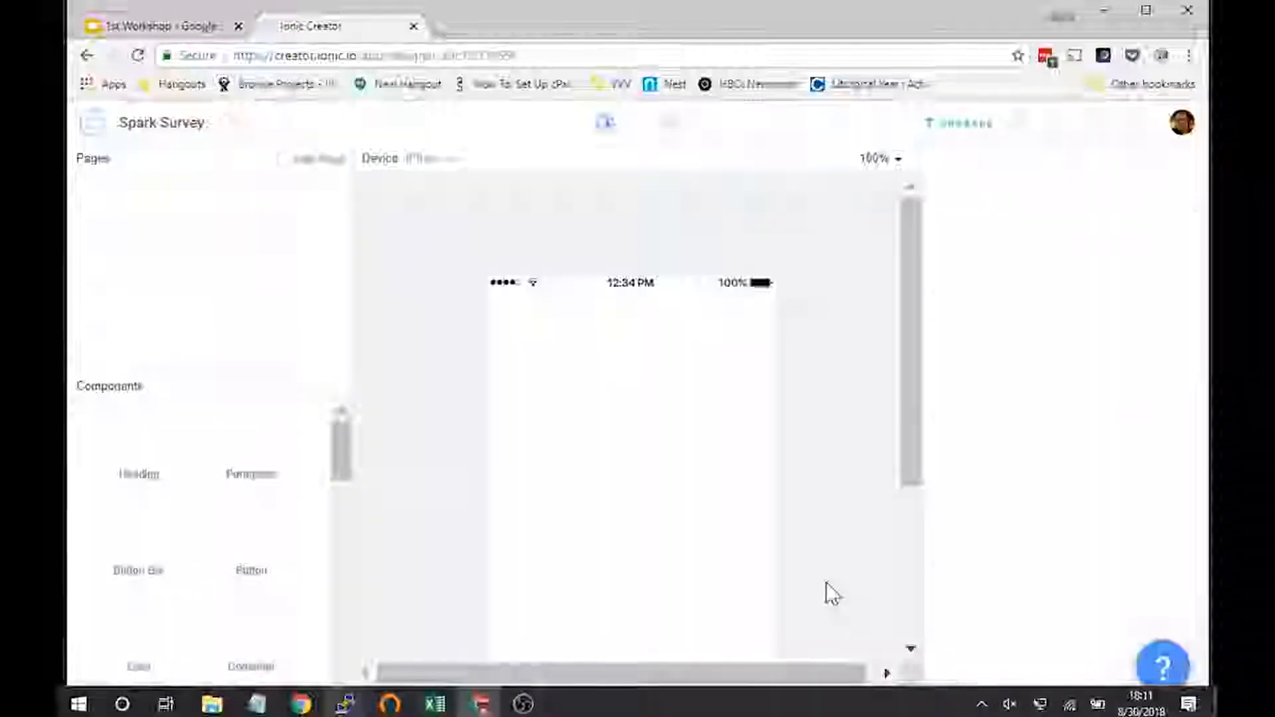
Display the project designer in full-screen mode
{"action": "key", "text": "F11"}
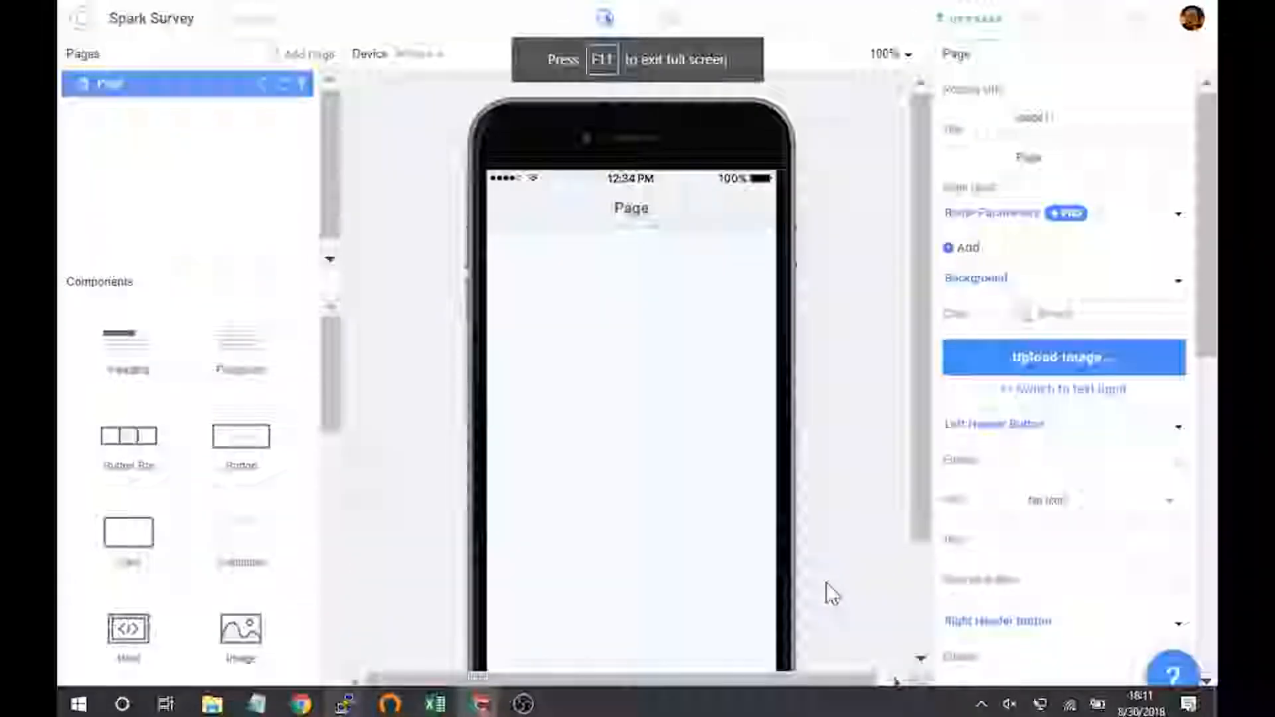
{"action": "right_click", "coordinate": [828, 709]}
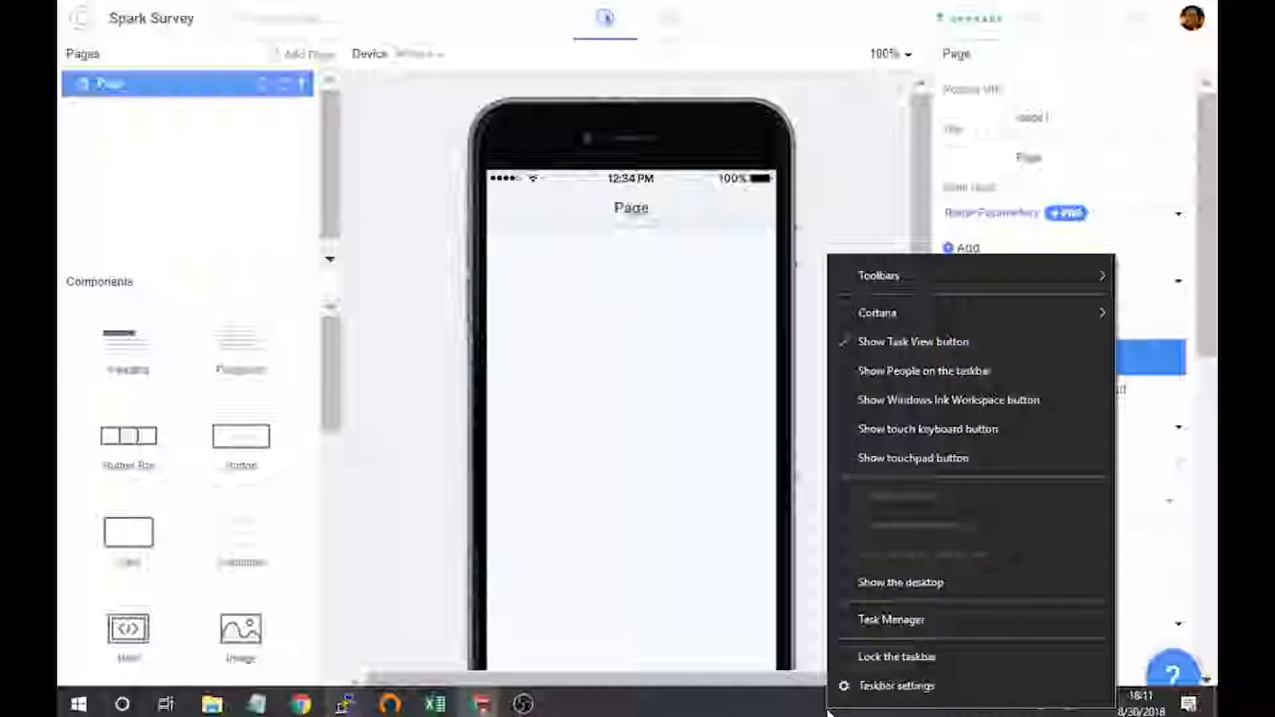
{"action": "left_click", "coordinate": [860, 666]}
{"action": "key", "text": "F11"}
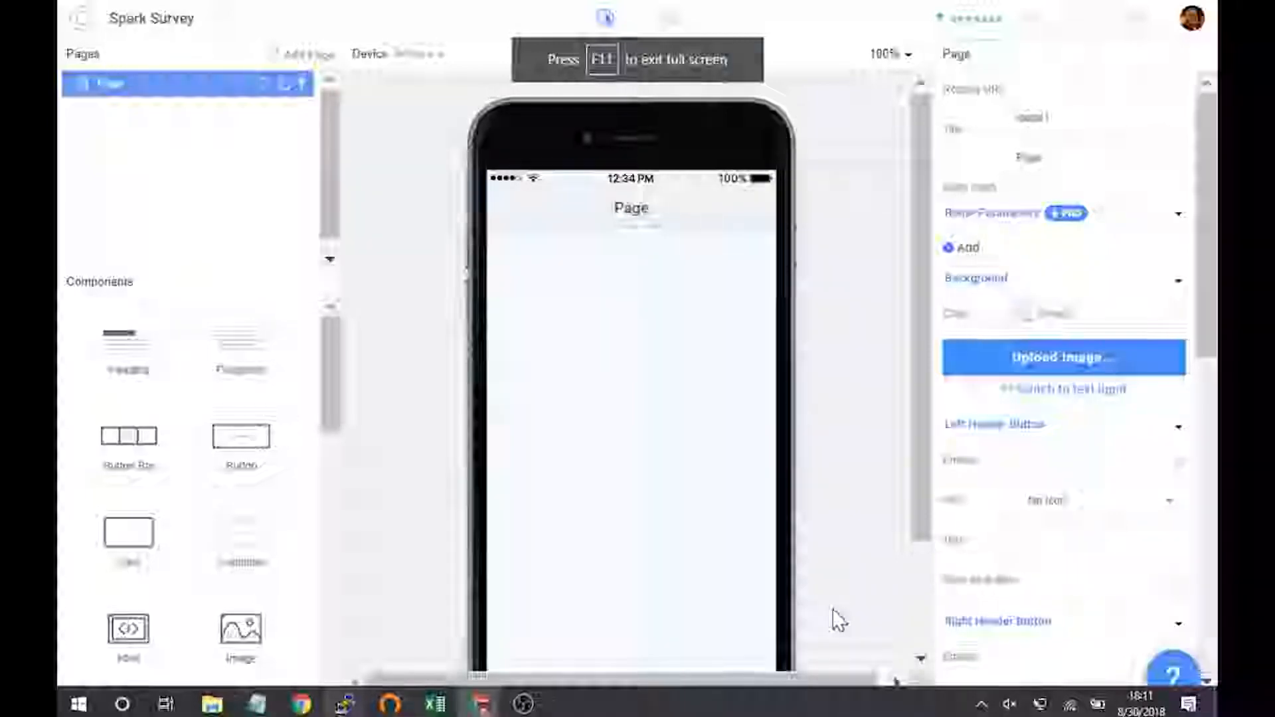
Try the device preview at 75% zoom and return it to 100%
{"action": "left_click", "coordinate": [885, 54]}
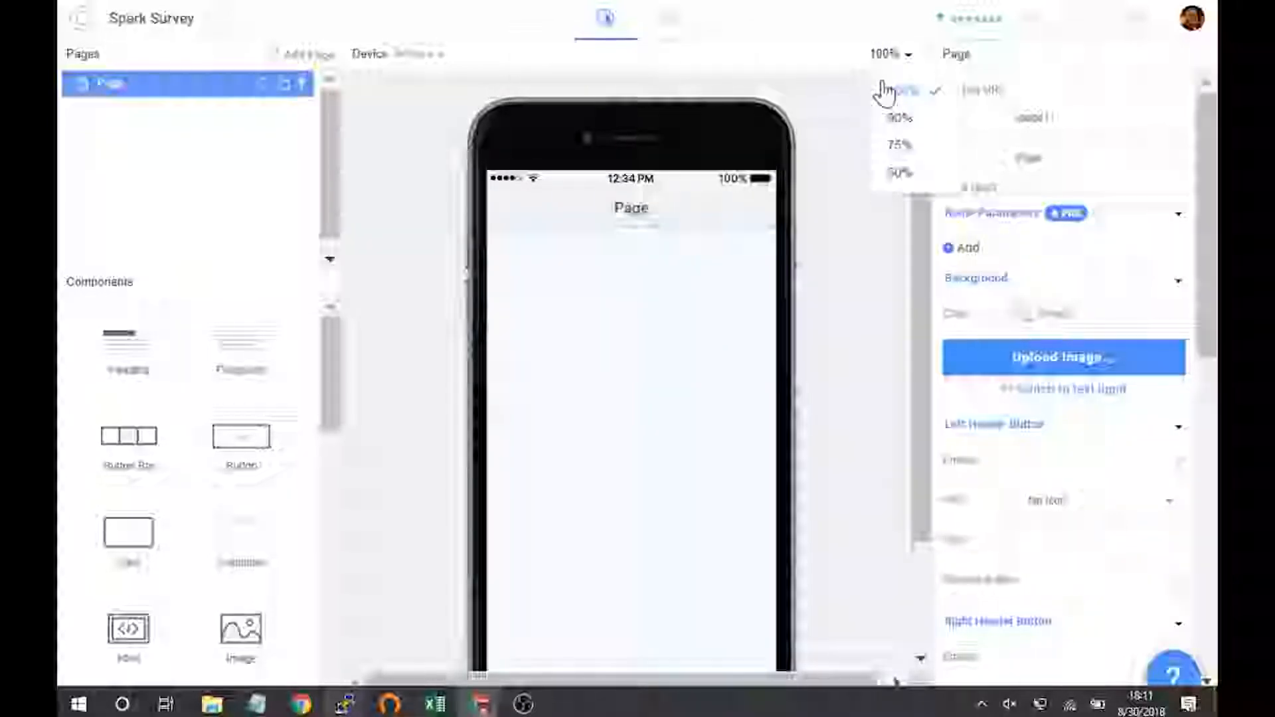
{"action": "left_click", "coordinate": [897, 145]}
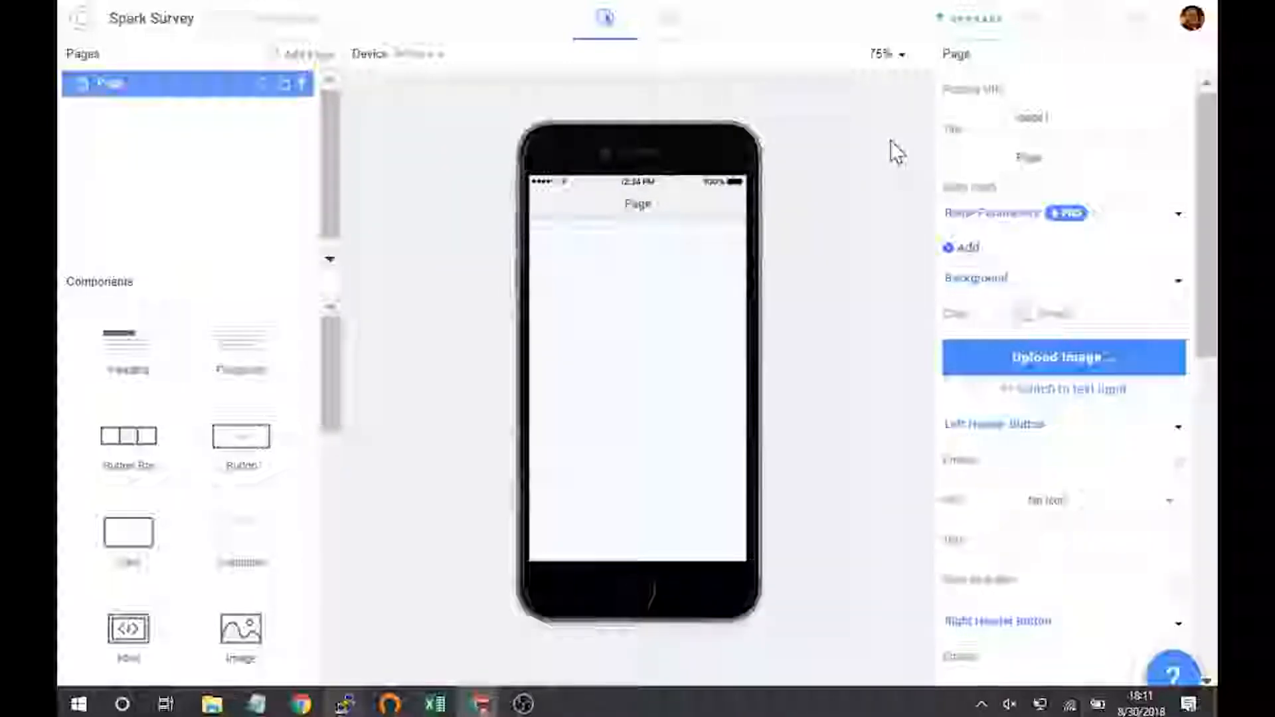
{"action": "left_click", "coordinate": [887, 53]}
{"action": "left_click", "coordinate": [892, 91]}
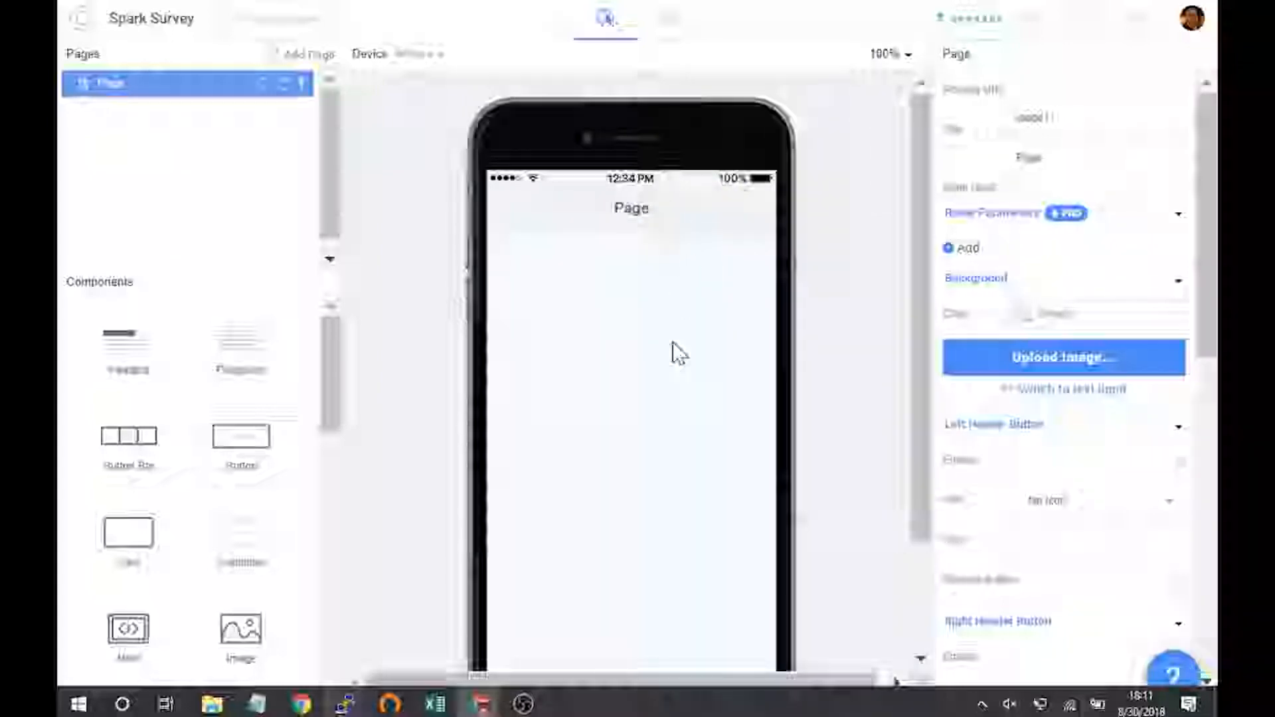
Try rotating the phone preview to landscape orientation
{"action": "left_click_drag", "start_coordinate": [929, 352], "coordinate": [919, 309]}
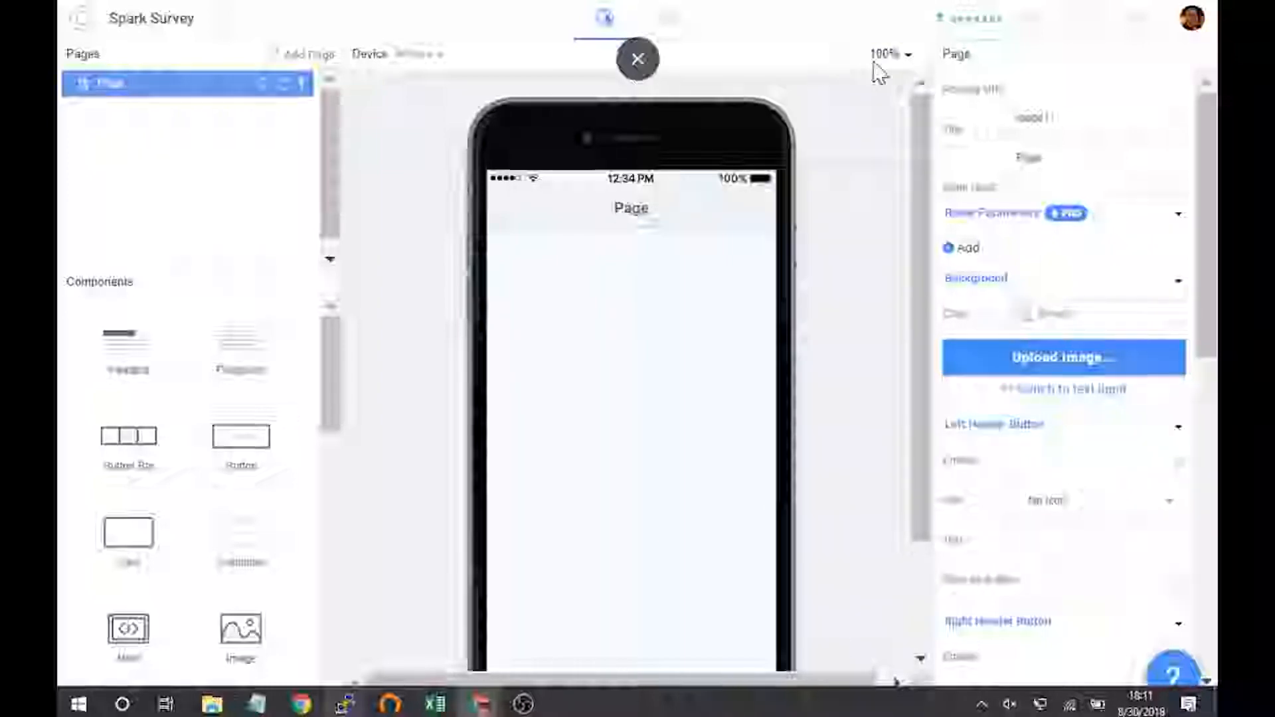
{"action": "left_click", "coordinate": [848, 59]}
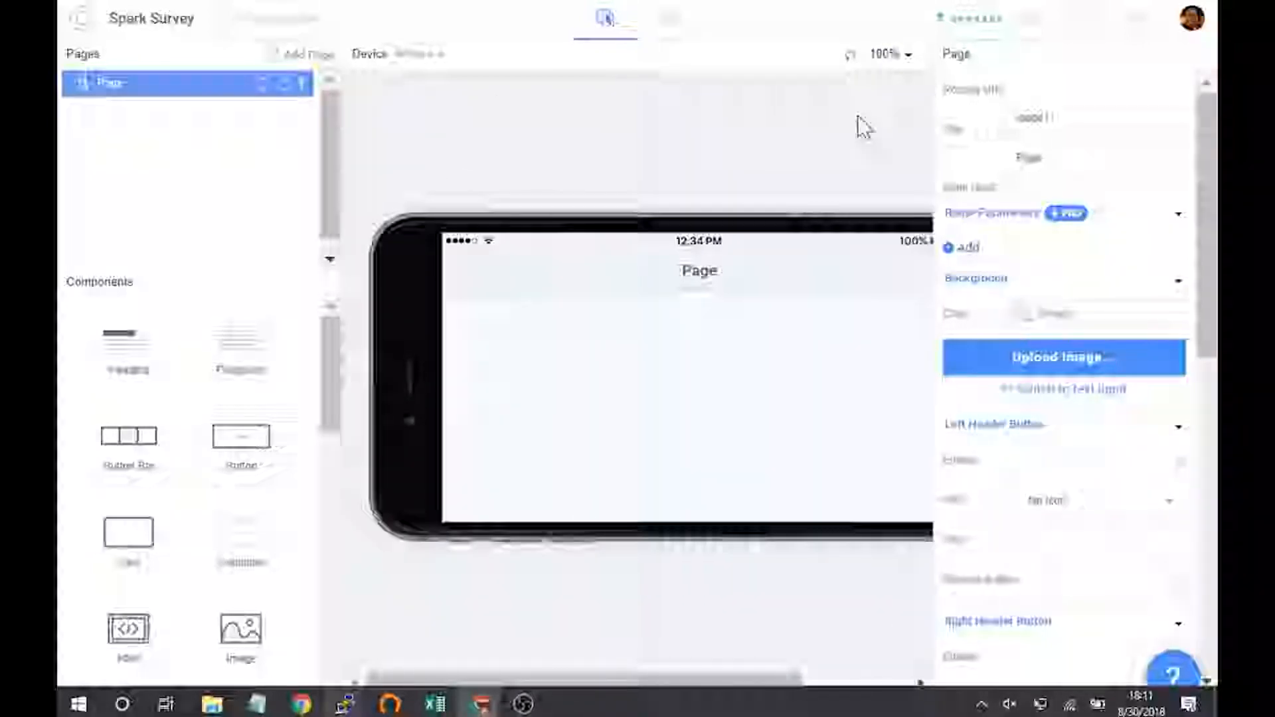
{"action": "left_click_drag", "start_coordinate": [780, 679], "coordinate": [700, 665]}
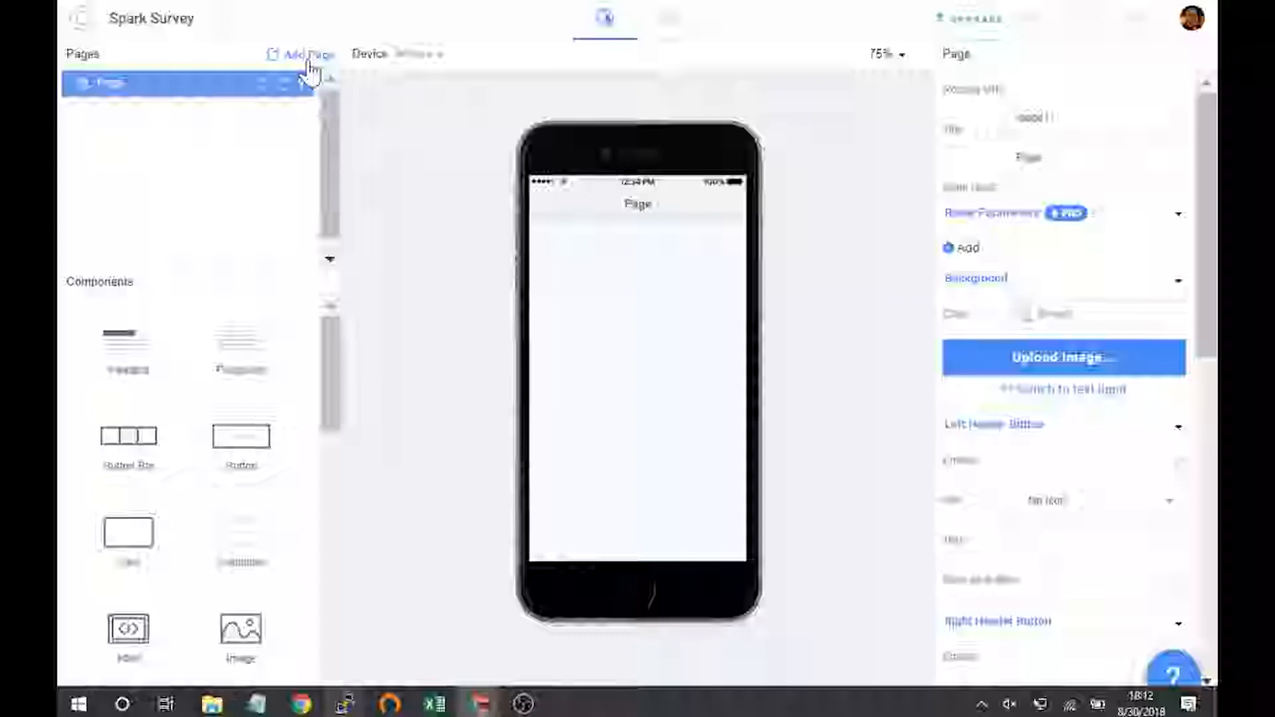
Try the Android Phone preview and toggle its status bar off and back on
{"action": "left_click", "coordinate": [415, 56]}
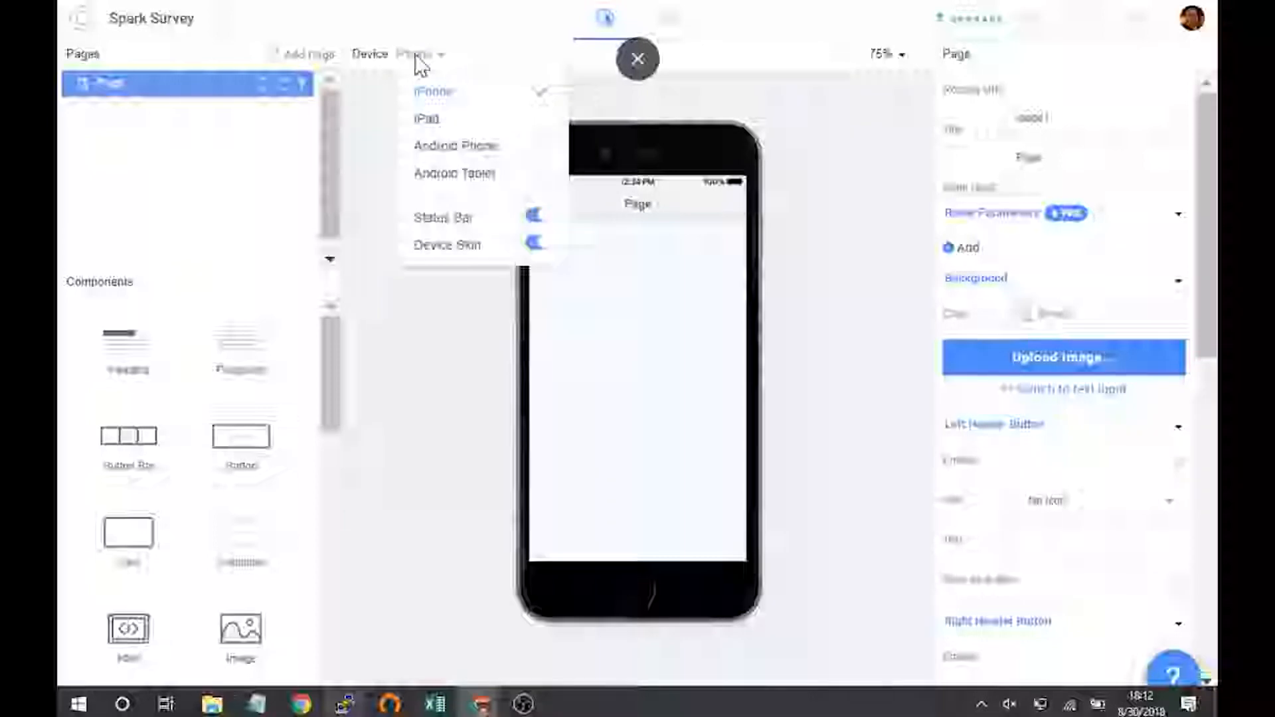
{"action": "left_click", "coordinate": [431, 157]}
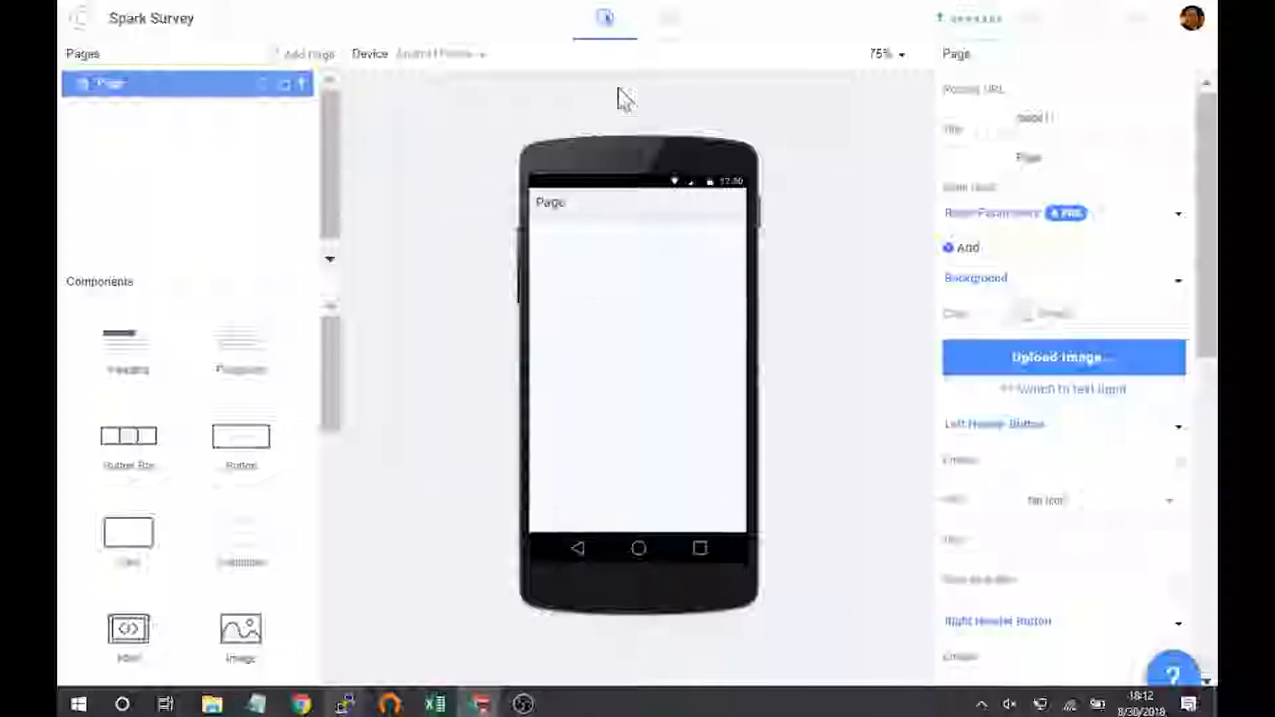
{"action": "left_click", "coordinate": [435, 58]}
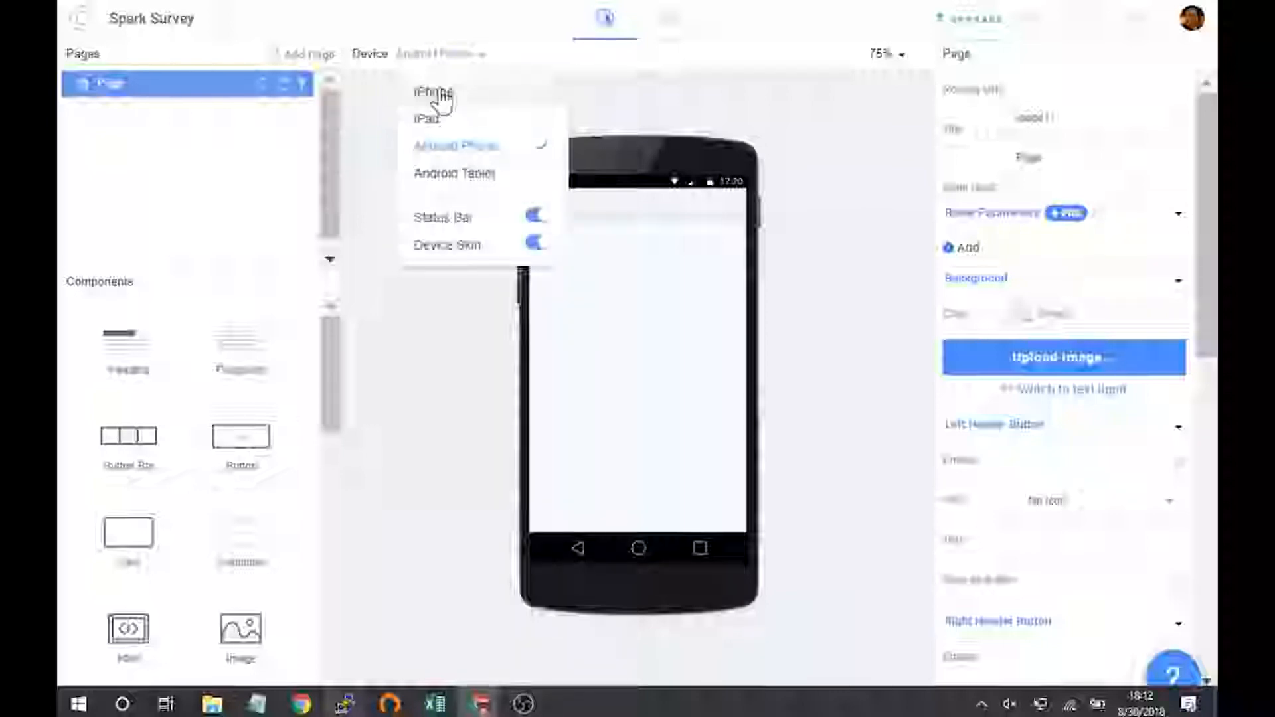
{"action": "left_click", "coordinate": [442, 226]}
{"action": "left_click", "coordinate": [442, 228]}
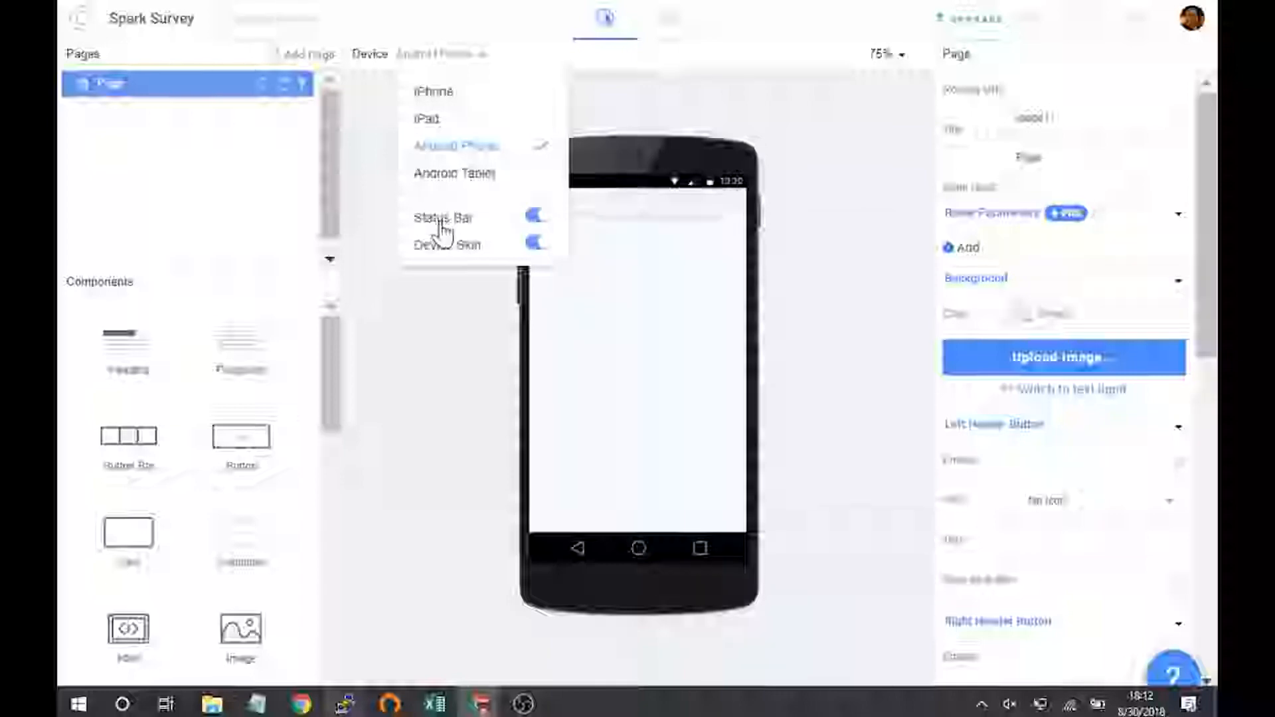
Turn off the device skin around the preview and set the preview zoom to 90%
{"action": "left_click", "coordinate": [437, 251]}
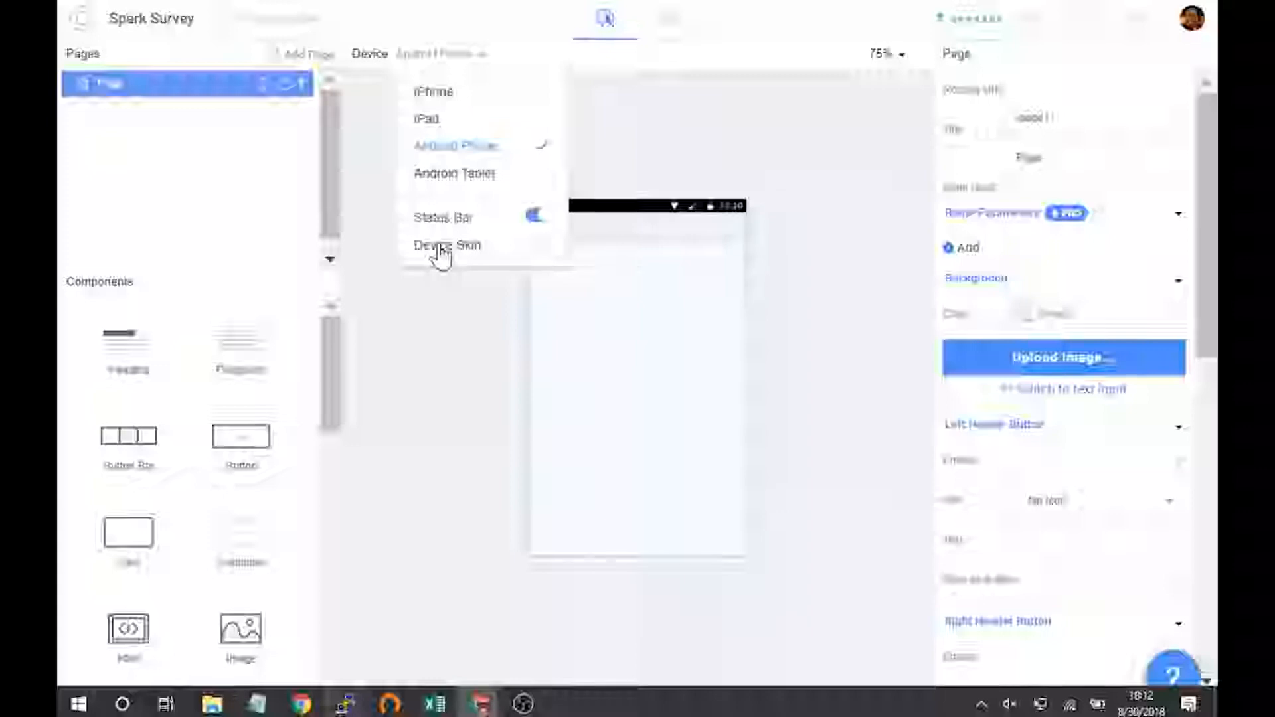
{"action": "left_click", "coordinate": [439, 251]}
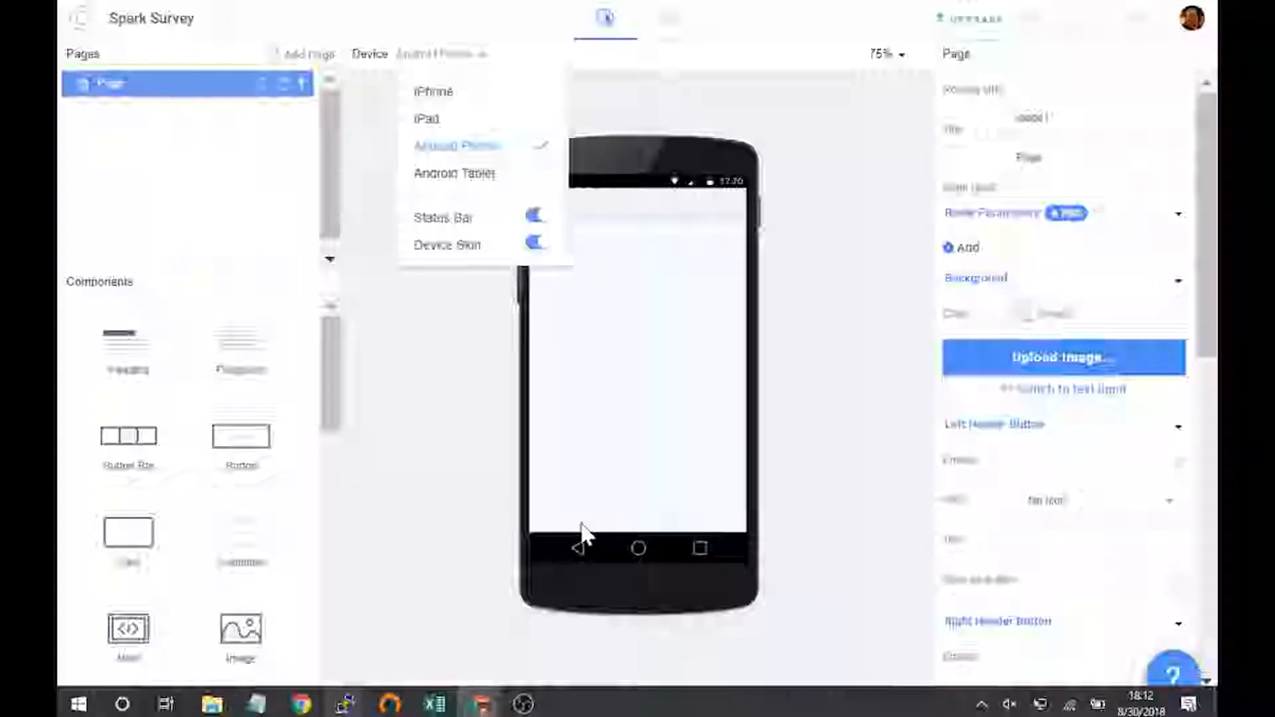
{"action": "left_click", "coordinate": [449, 243]}
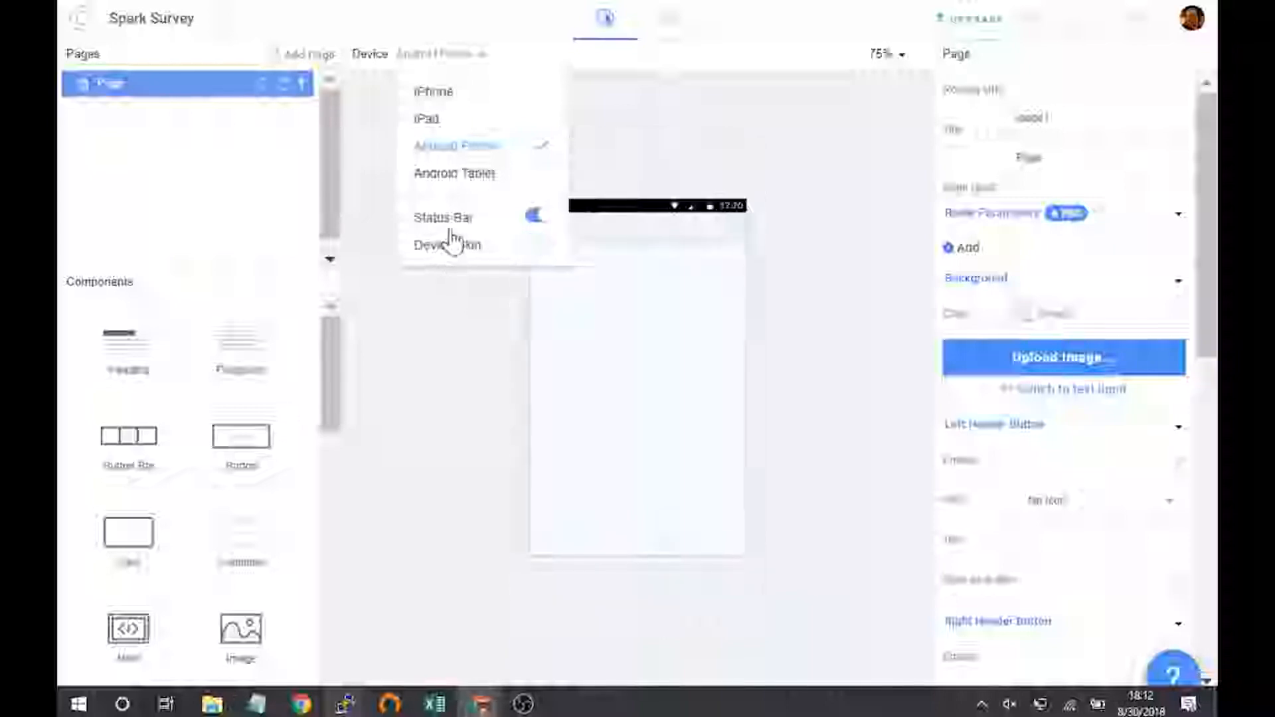
{"action": "left_click", "coordinate": [891, 77]}
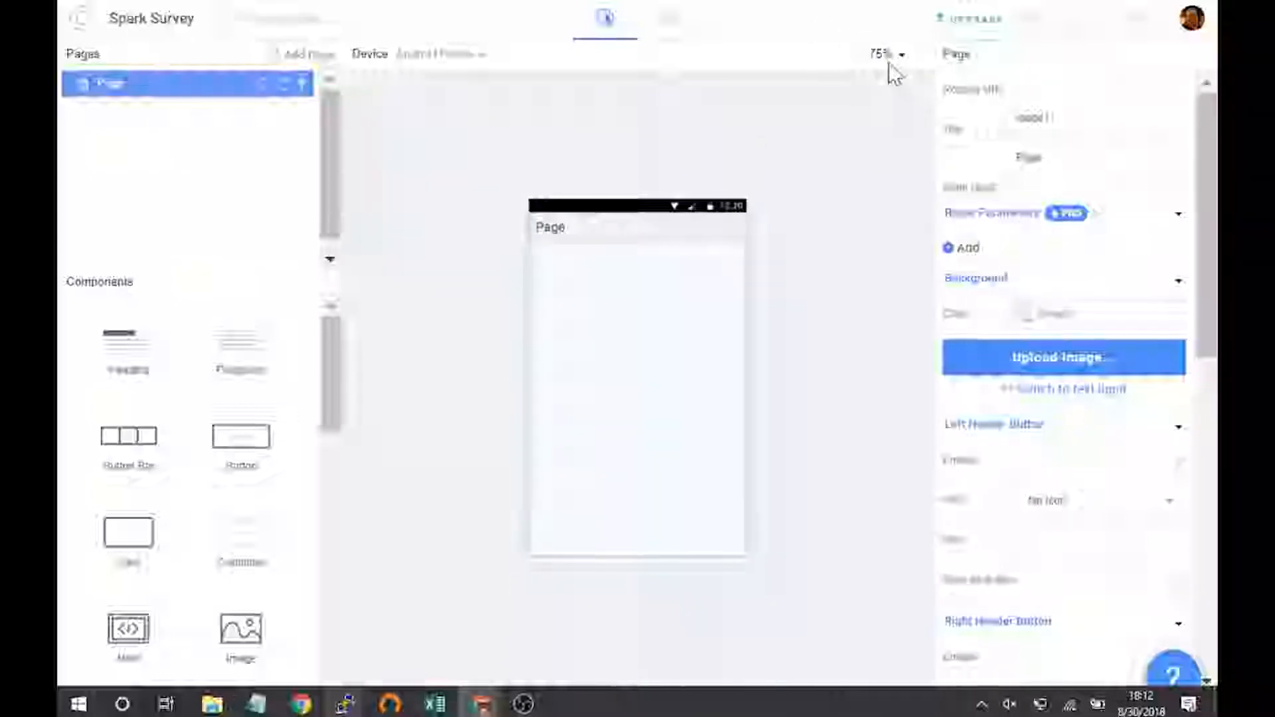
{"action": "left_click", "coordinate": [886, 60]}
{"action": "left_click", "coordinate": [898, 123]}
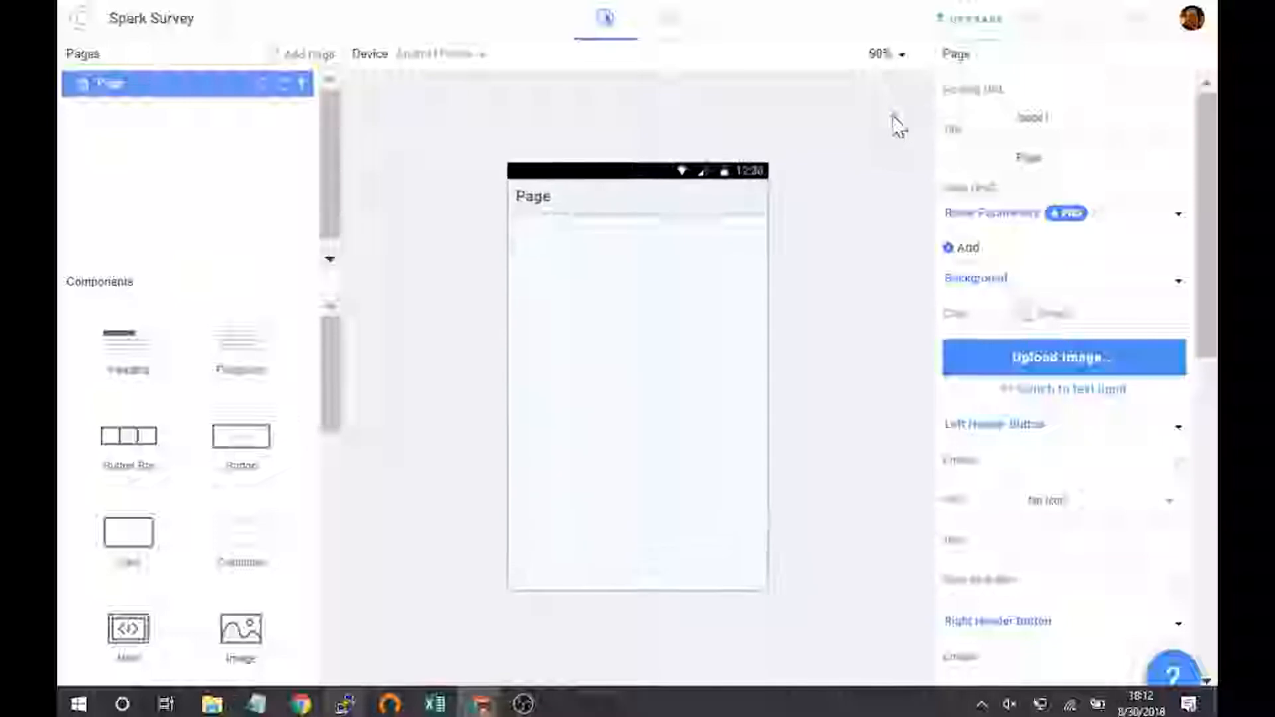
Set the preview device to iPhone and turn off its status bar
{"action": "left_click", "coordinate": [595, 23]}
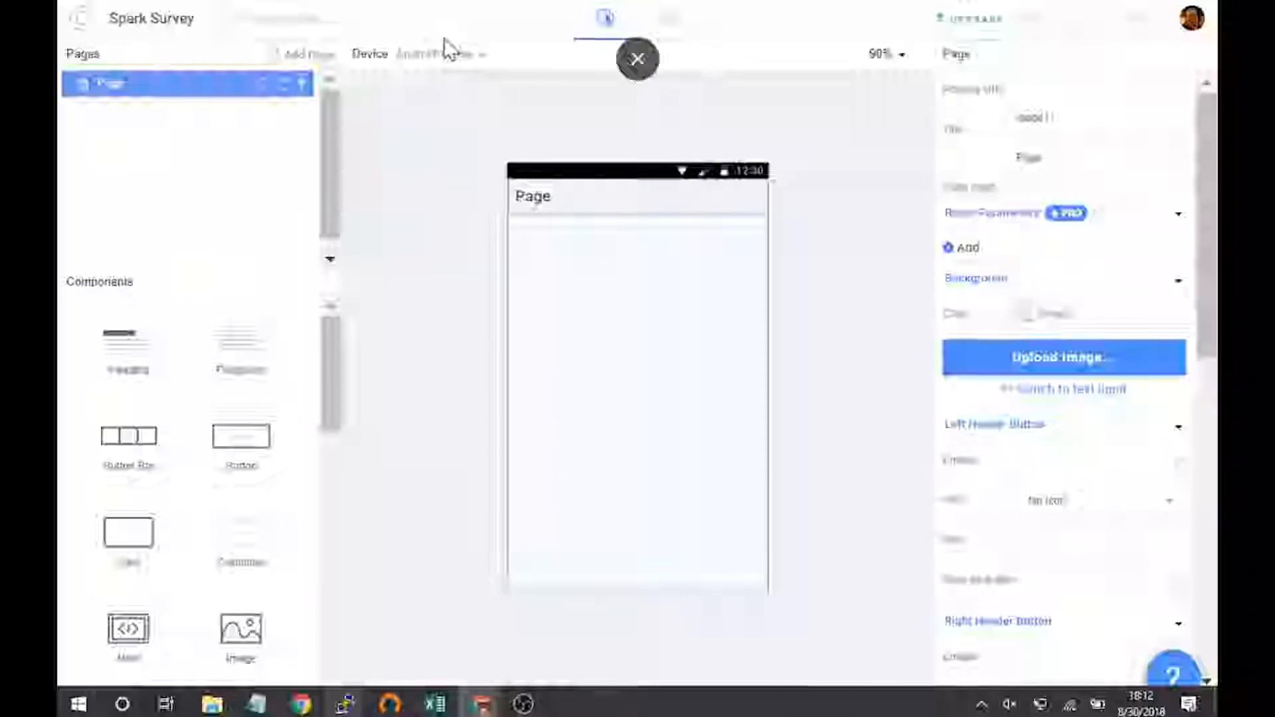
{"action": "left_click", "coordinate": [445, 55]}
{"action": "left_click", "coordinate": [433, 91]}
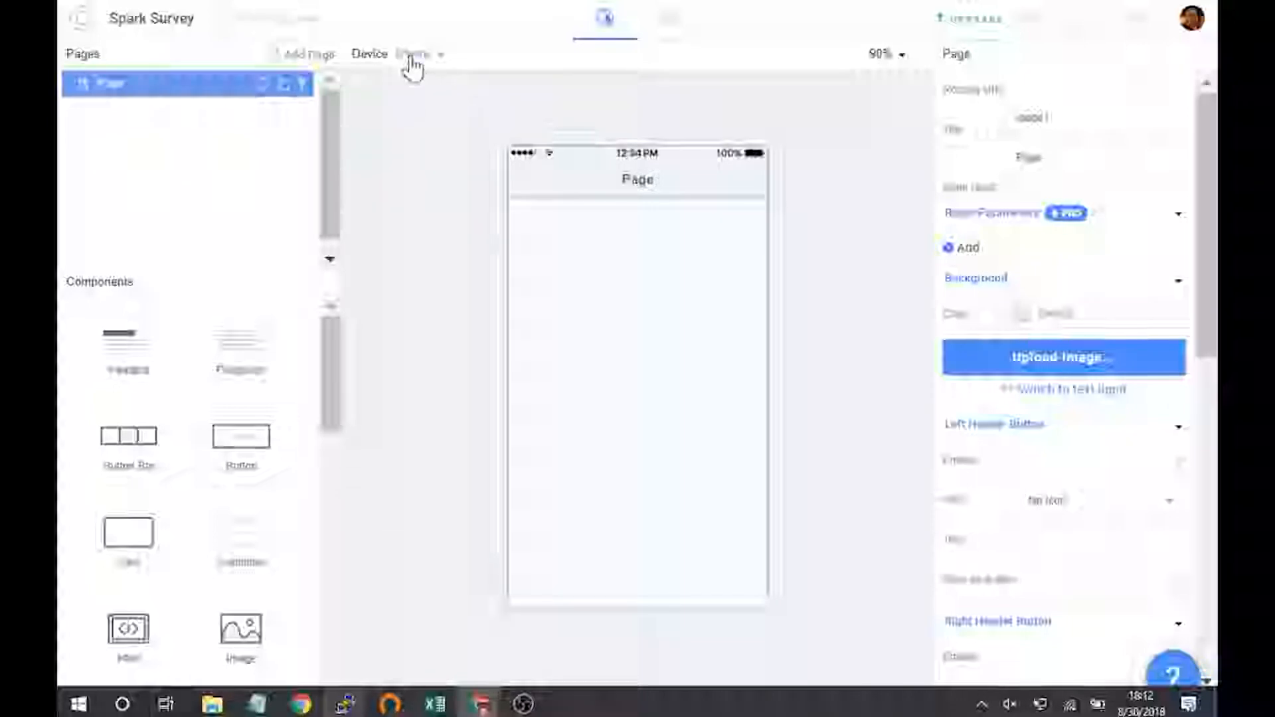
{"action": "left_click", "coordinate": [416, 55]}
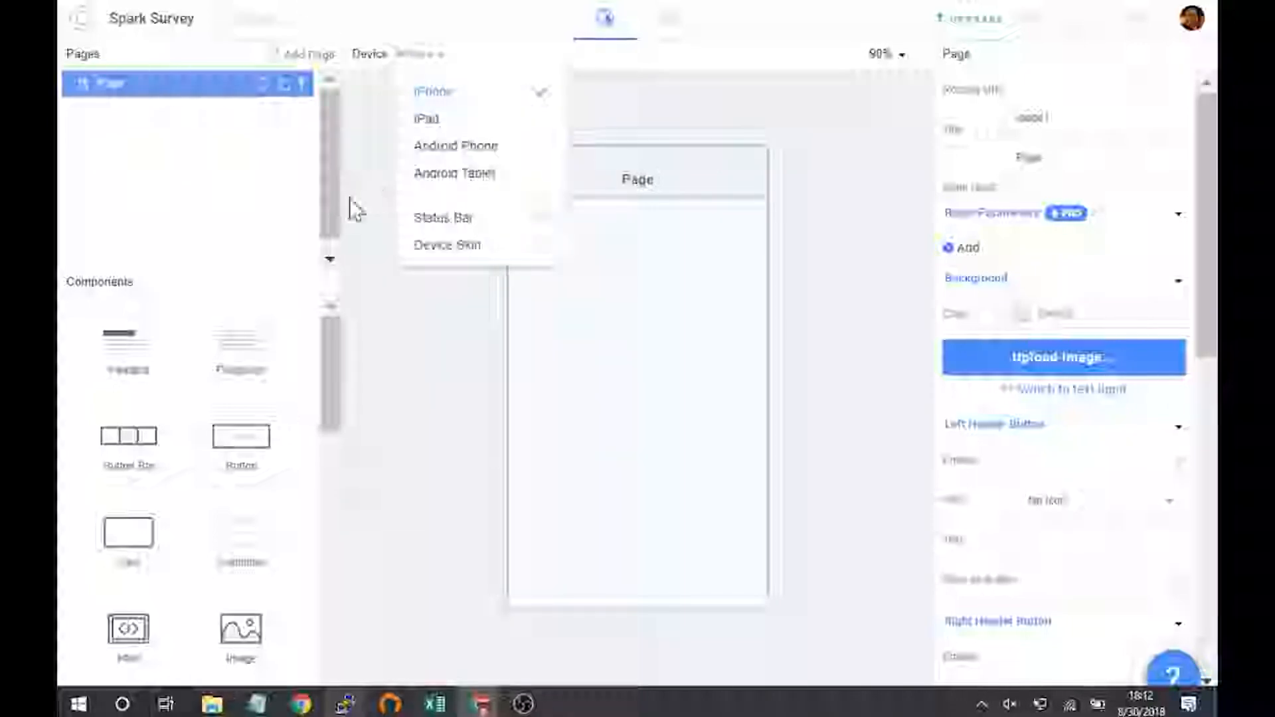
{"action": "left_click", "coordinate": [399, 301]}
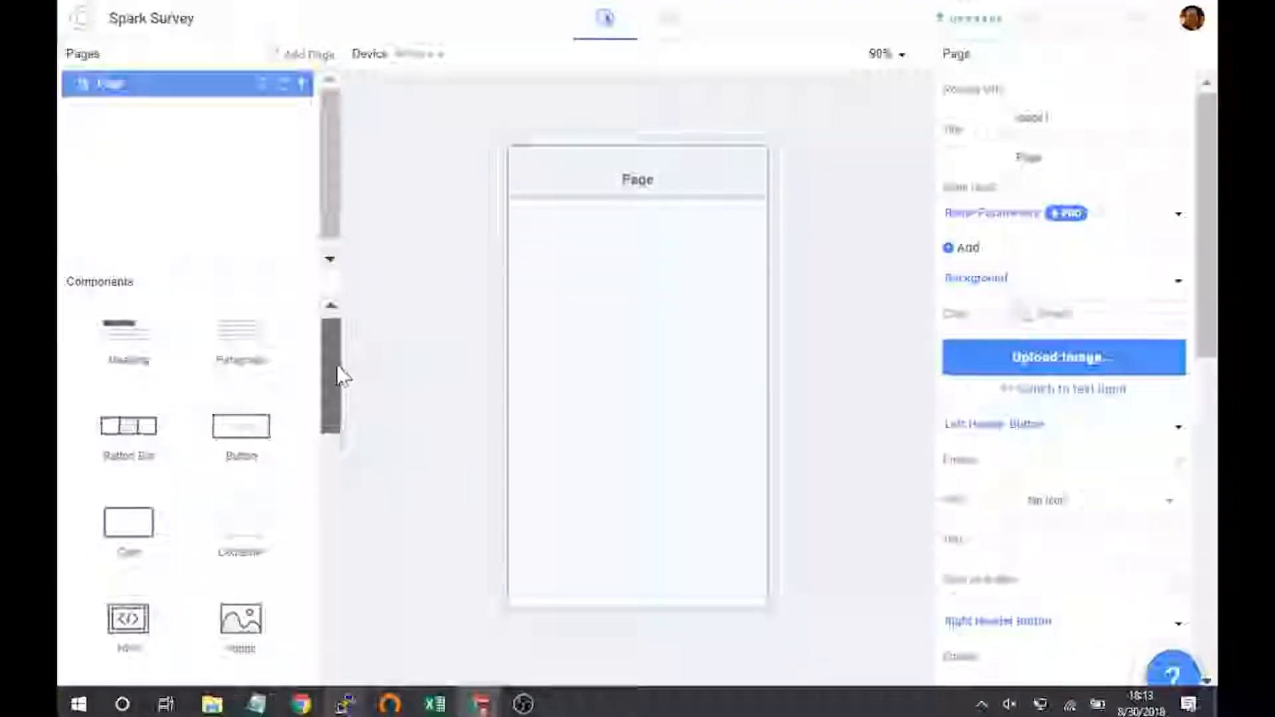
Add a Heading component to the page with a Paragraph component below it
{"action": "scroll", "coordinate": [337, 372], "scroll_direction": "up", "scroll_amount": 1}
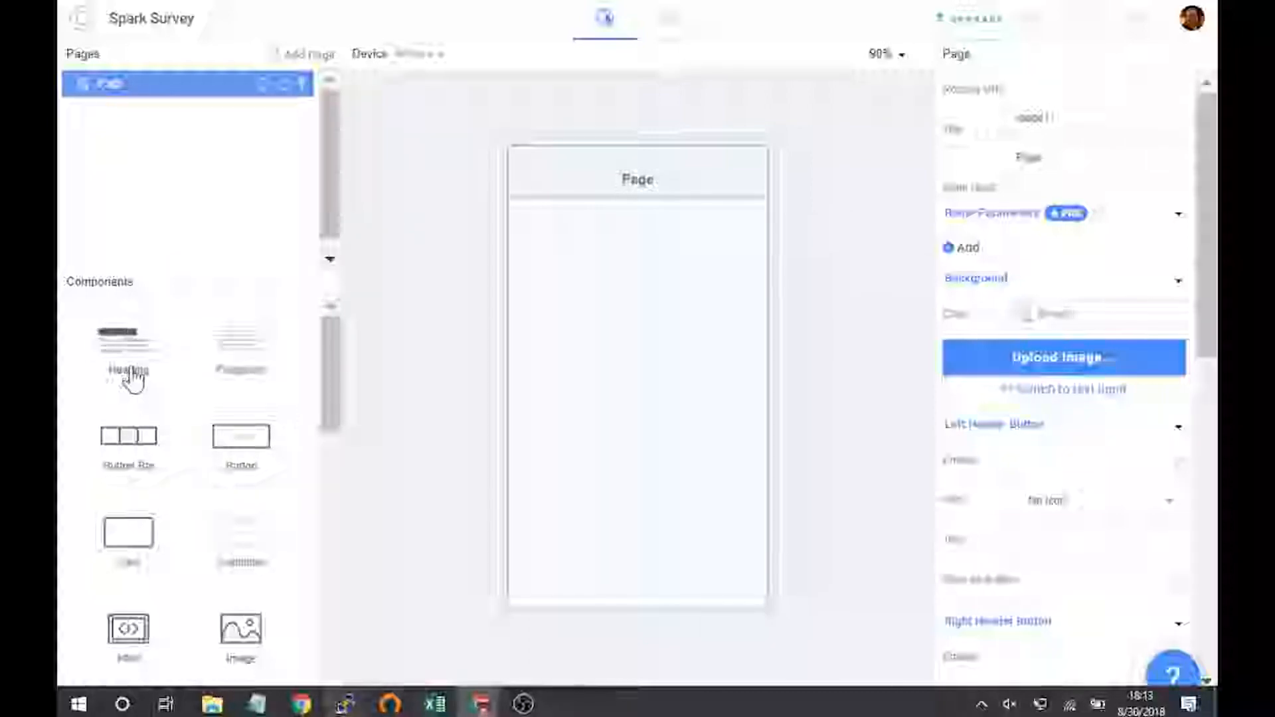
{"action": "left_click_drag", "start_coordinate": [134, 370], "coordinate": [585, 338]}
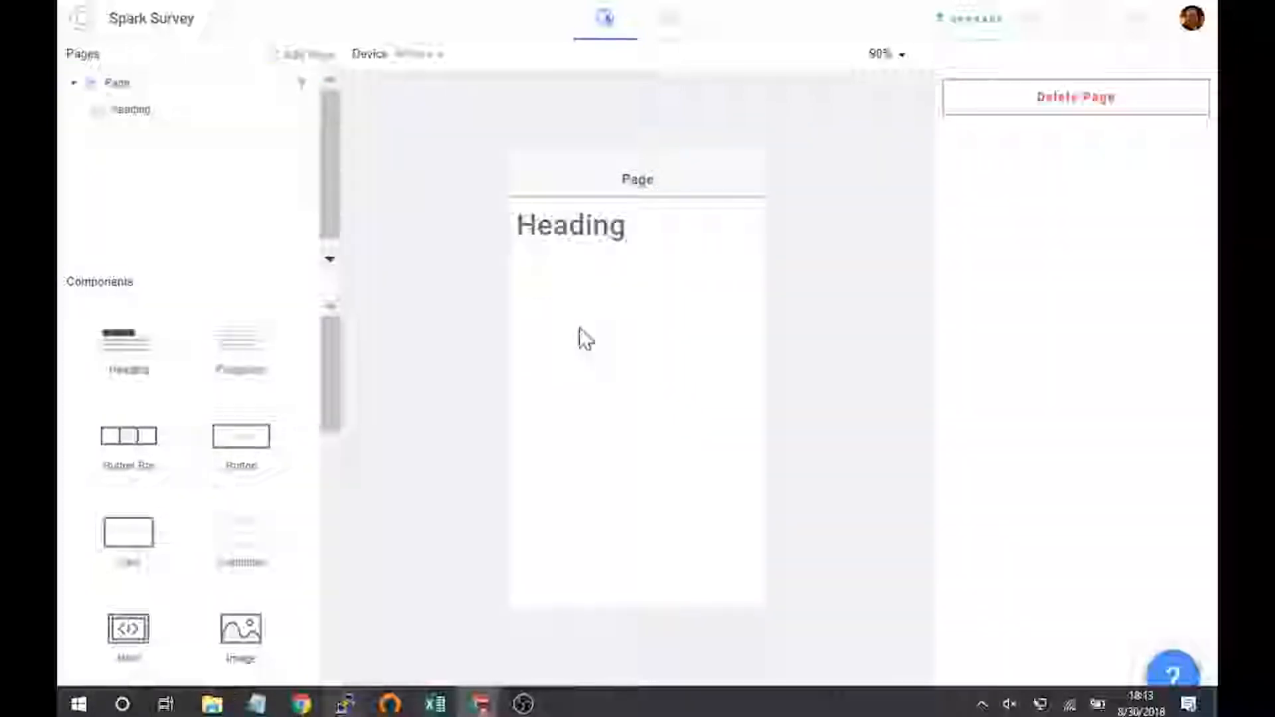
{"action": "left_click_drag", "start_coordinate": [250, 367], "coordinate": [578, 376]}
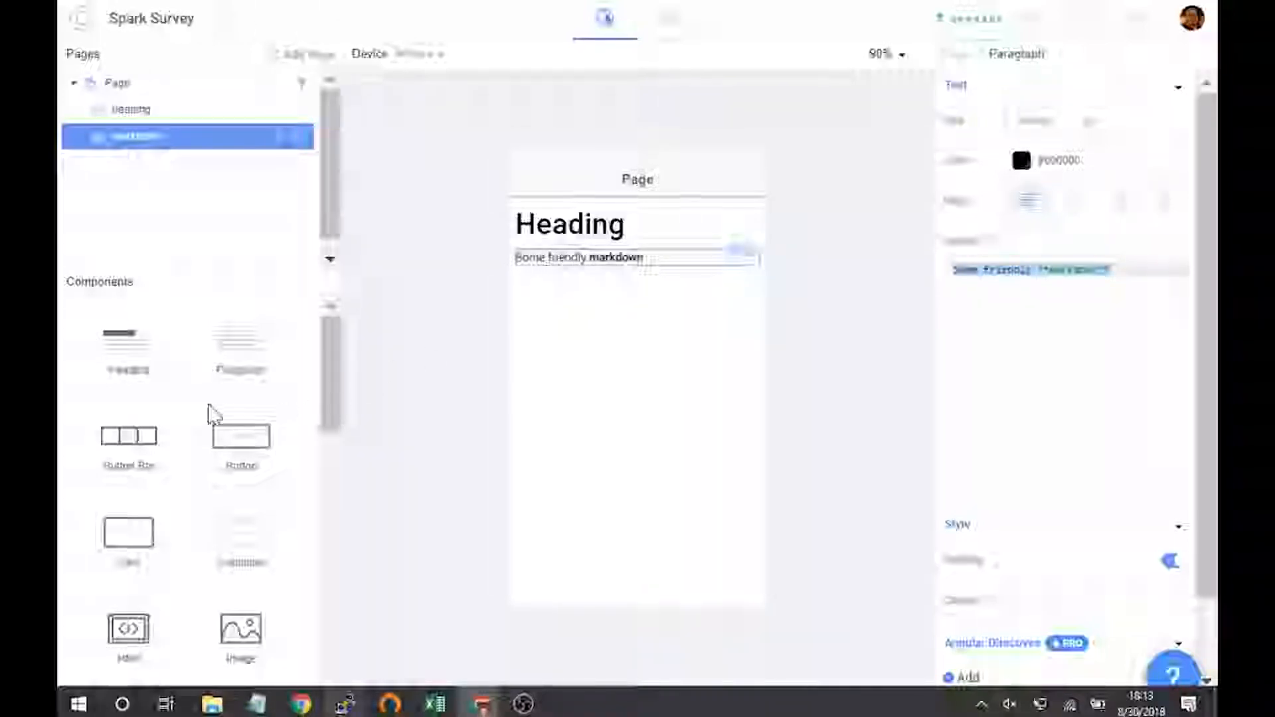
Add a Button Bar below the paragraph and duplicate its second button
{"action": "left_click_drag", "start_coordinate": [119, 456], "coordinate": [592, 343]}
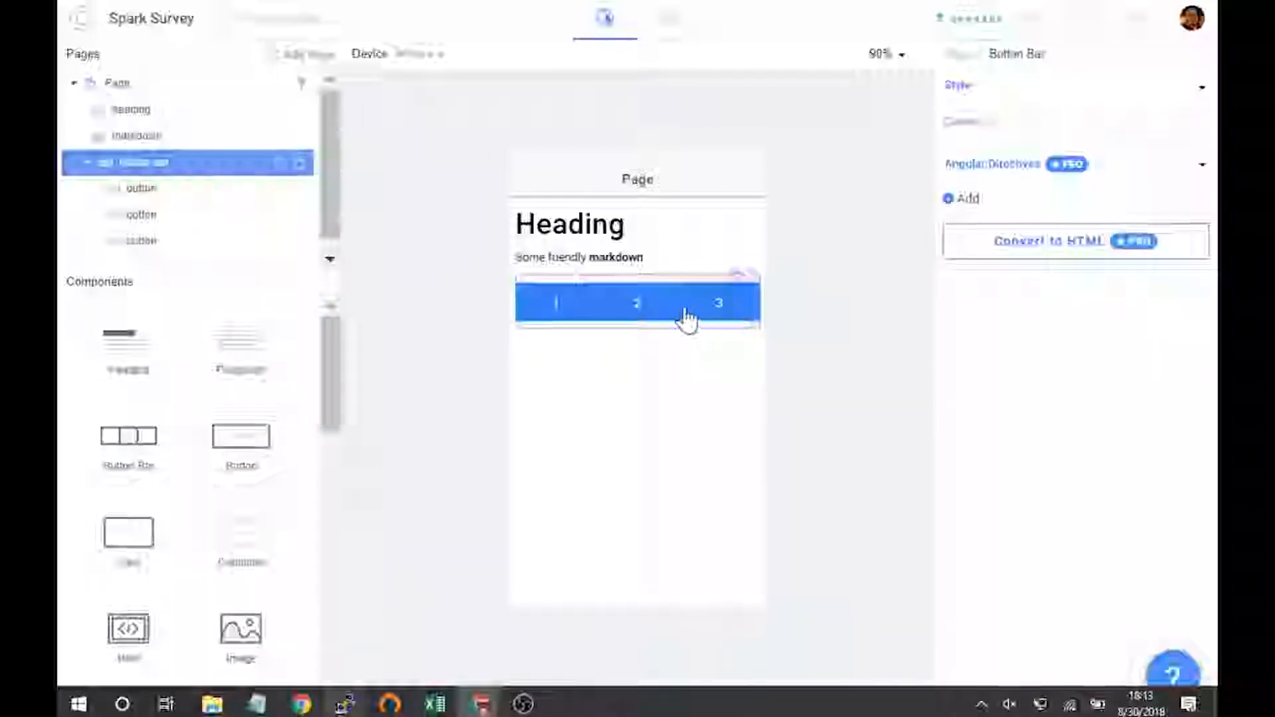
{"action": "left_click", "coordinate": [640, 318]}
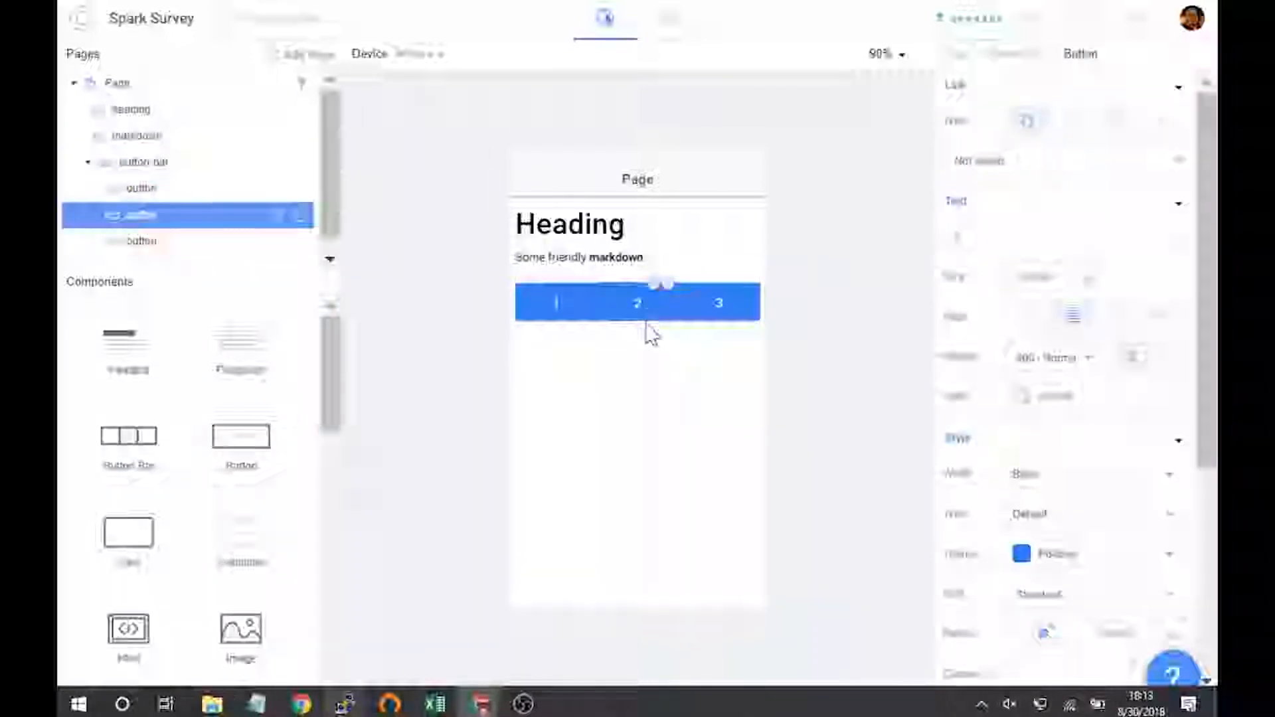
{"action": "left_click", "coordinate": [655, 286]}
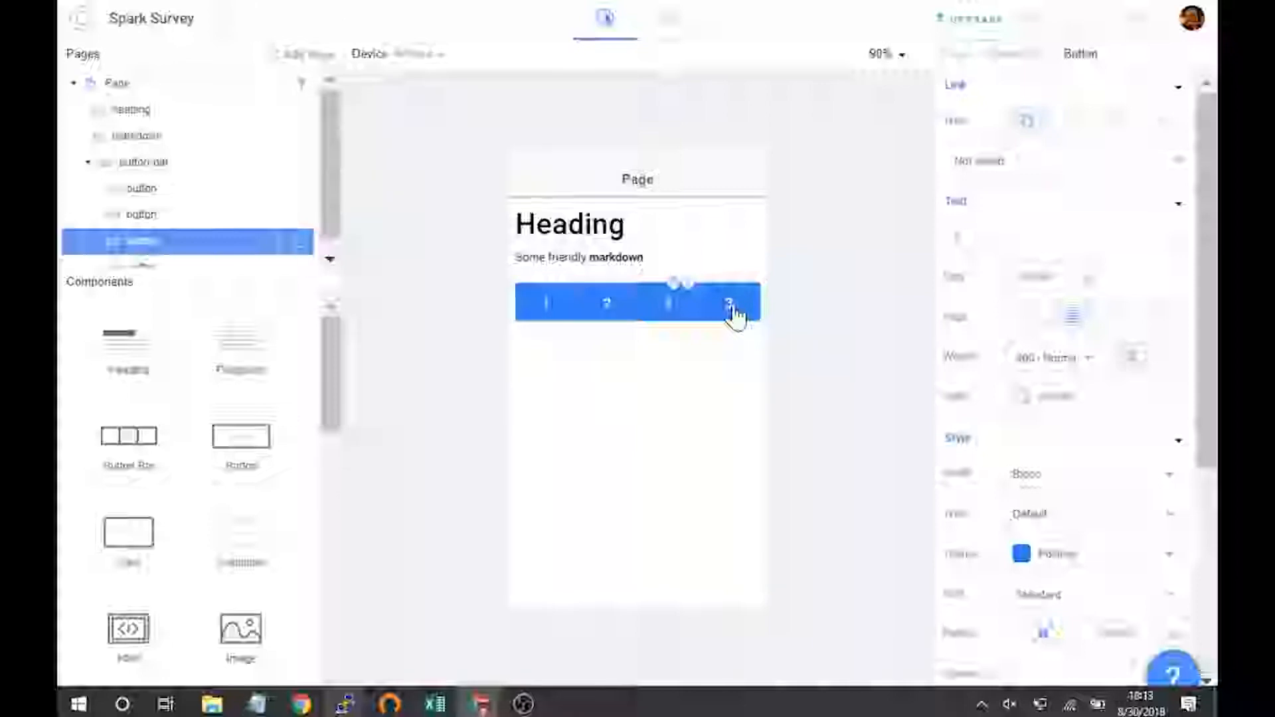
Remove the duplicated button and delete the whole button bar from the page
{"action": "left_click", "coordinate": [688, 287]}
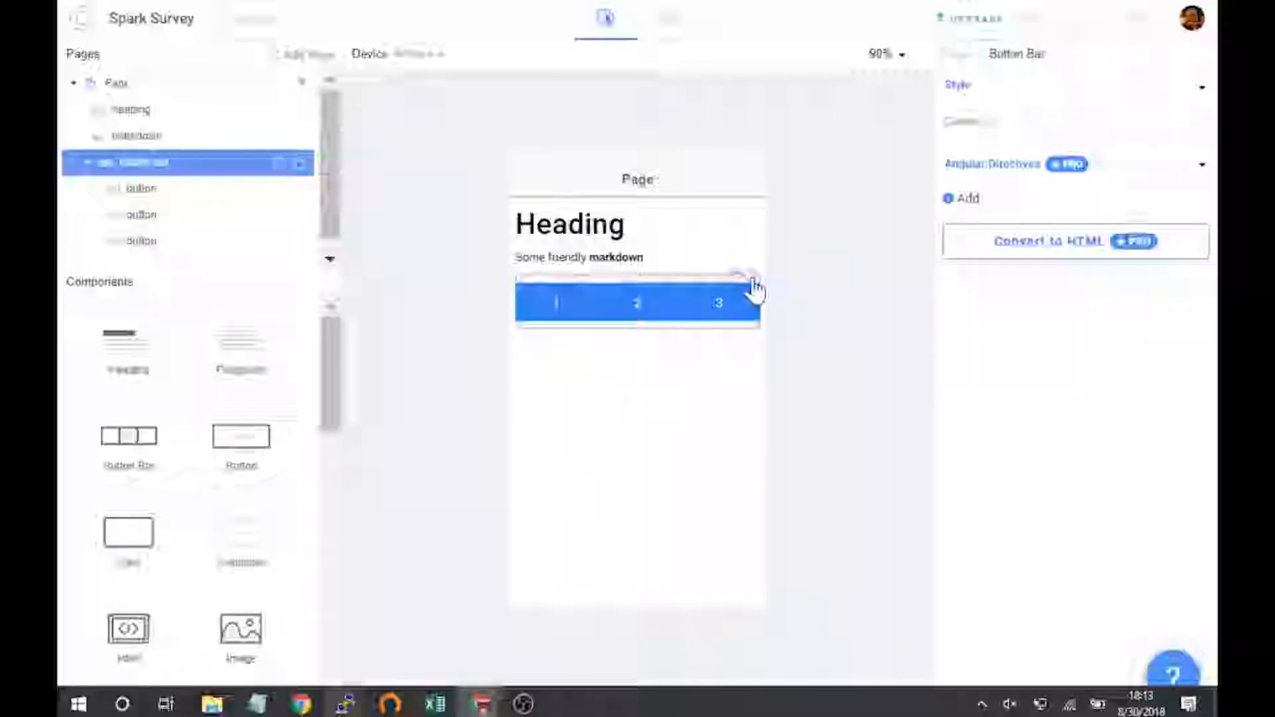
{"action": "key", "text": "Delete"}
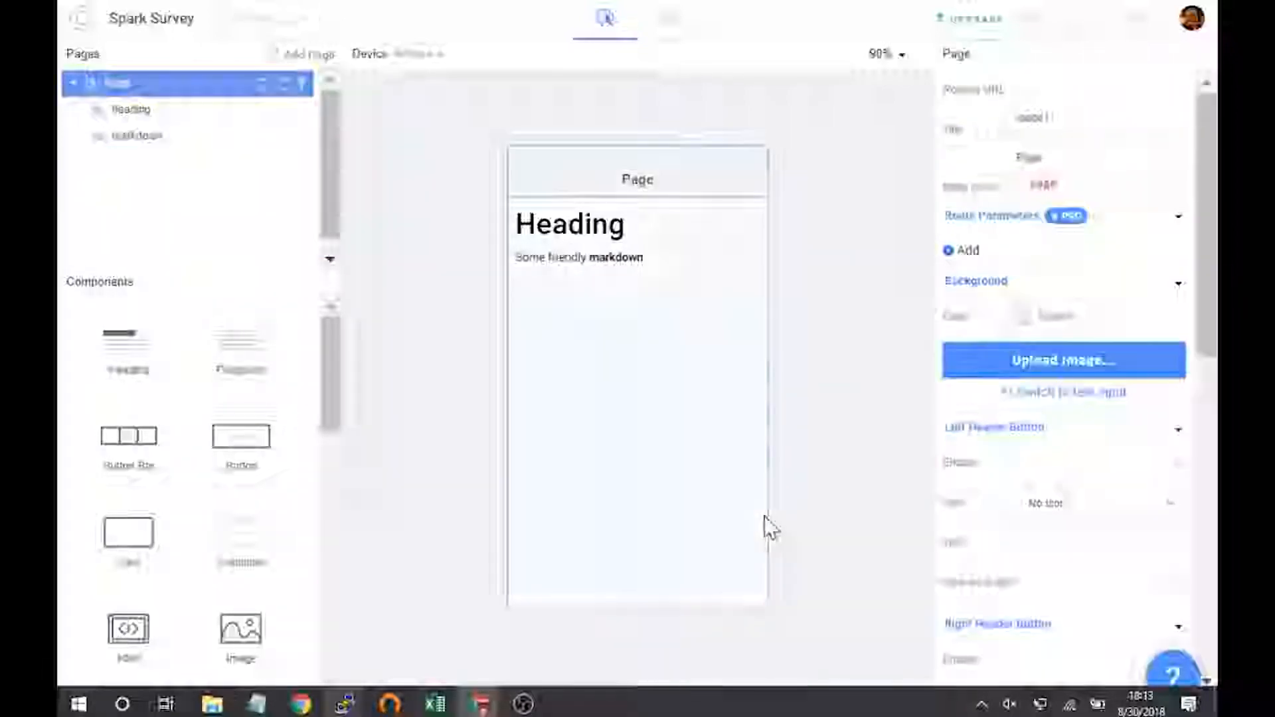
Remove the third button from a new Button Bar below the paragraph and delete the whole bar
{"action": "left_click_drag", "start_coordinate": [128, 439], "coordinate": [688, 316]}
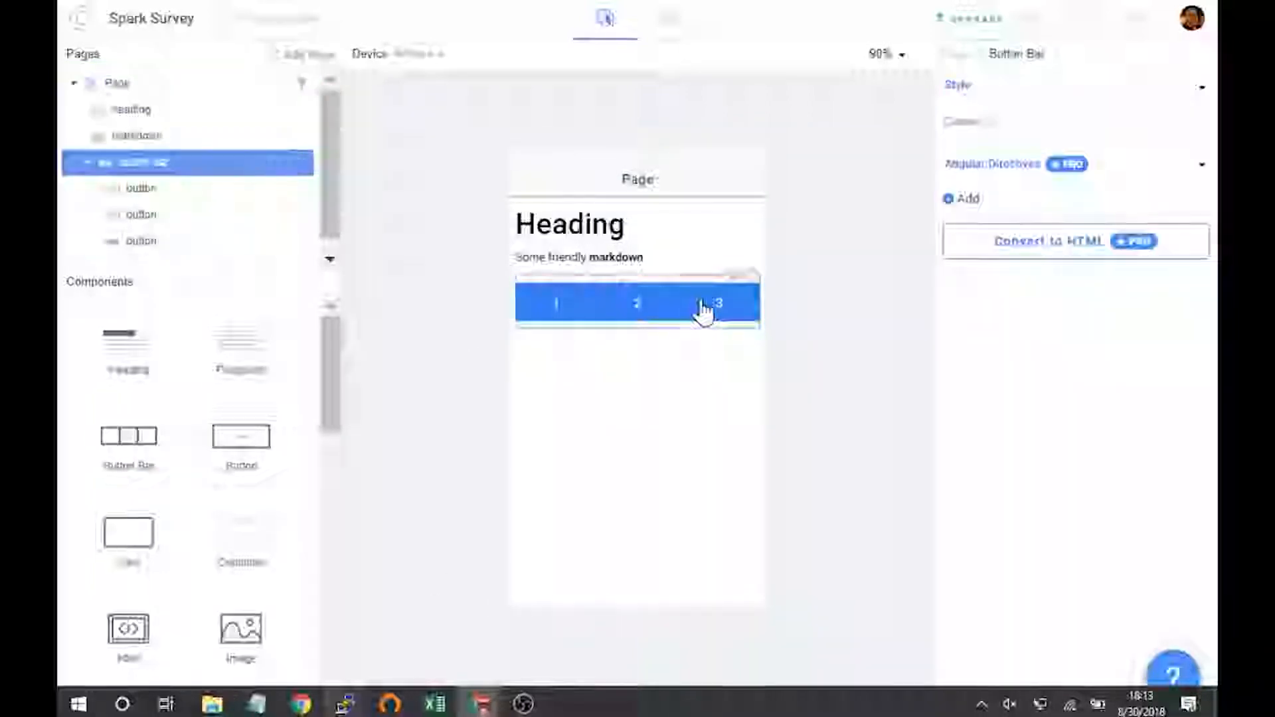
{"action": "left_click", "coordinate": [730, 300]}
{"action": "left_click", "coordinate": [748, 286]}
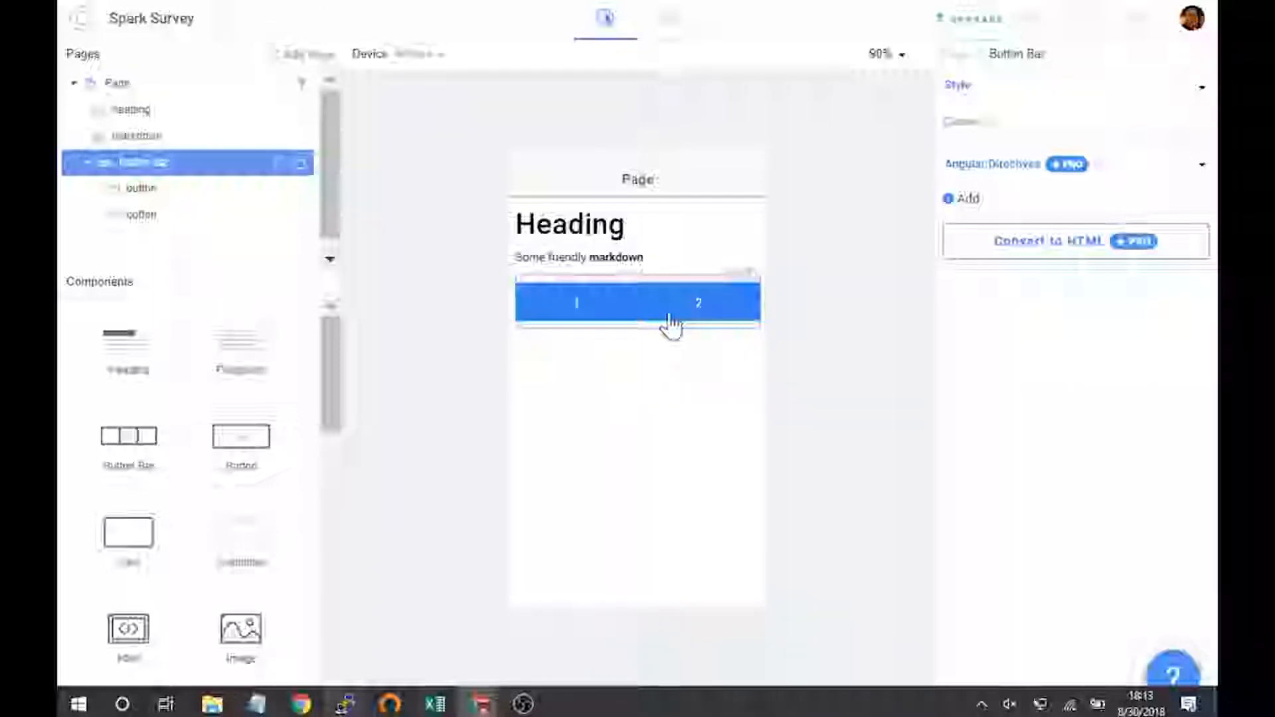
{"action": "left_click", "coordinate": [752, 279]}
Add a Button component below the paragraph and a Slider component beneath the button
{"action": "left_click_drag", "start_coordinate": [243, 445], "coordinate": [647, 379]}
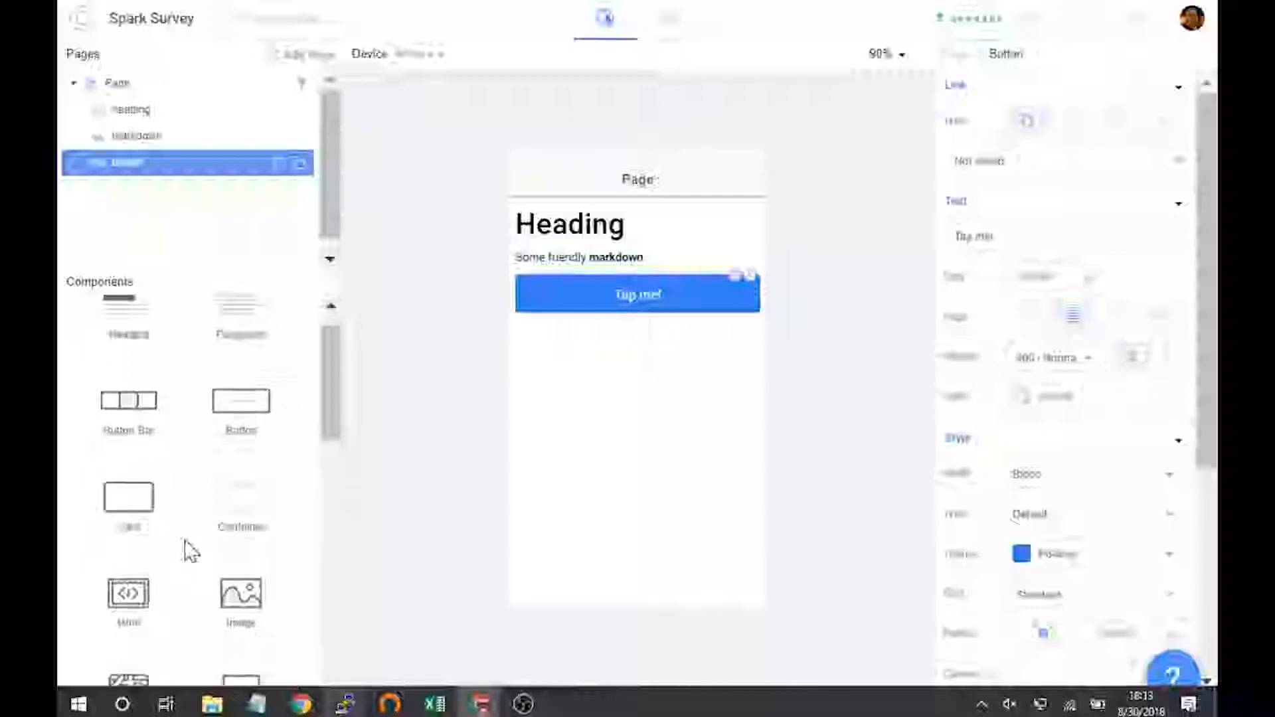
{"action": "scroll", "coordinate": [190, 551], "scroll_direction": "down", "scroll_amount": 1}
{"action": "left_click_drag", "start_coordinate": [122, 557], "coordinate": [159, 554]}
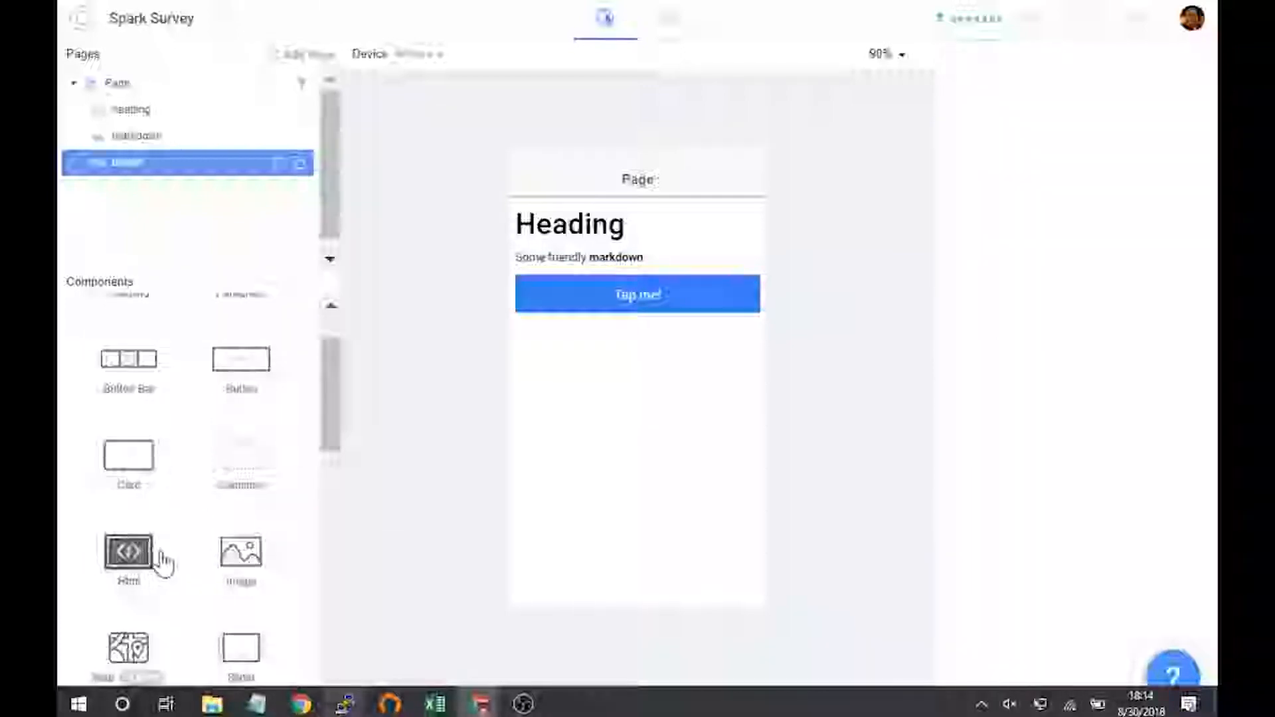
{"action": "mouse_move", "coordinate": [232, 581]}
{"action": "left_mouse_down"}
{"action": "mouse_move", "coordinate": [251, 546]}
{"action": "mouse_move", "coordinate": [244, 563]}
{"action": "left_mouse_up"}
{"action": "scroll", "coordinate": [244, 563], "scroll_direction": "down", "scroll_amount": 4}
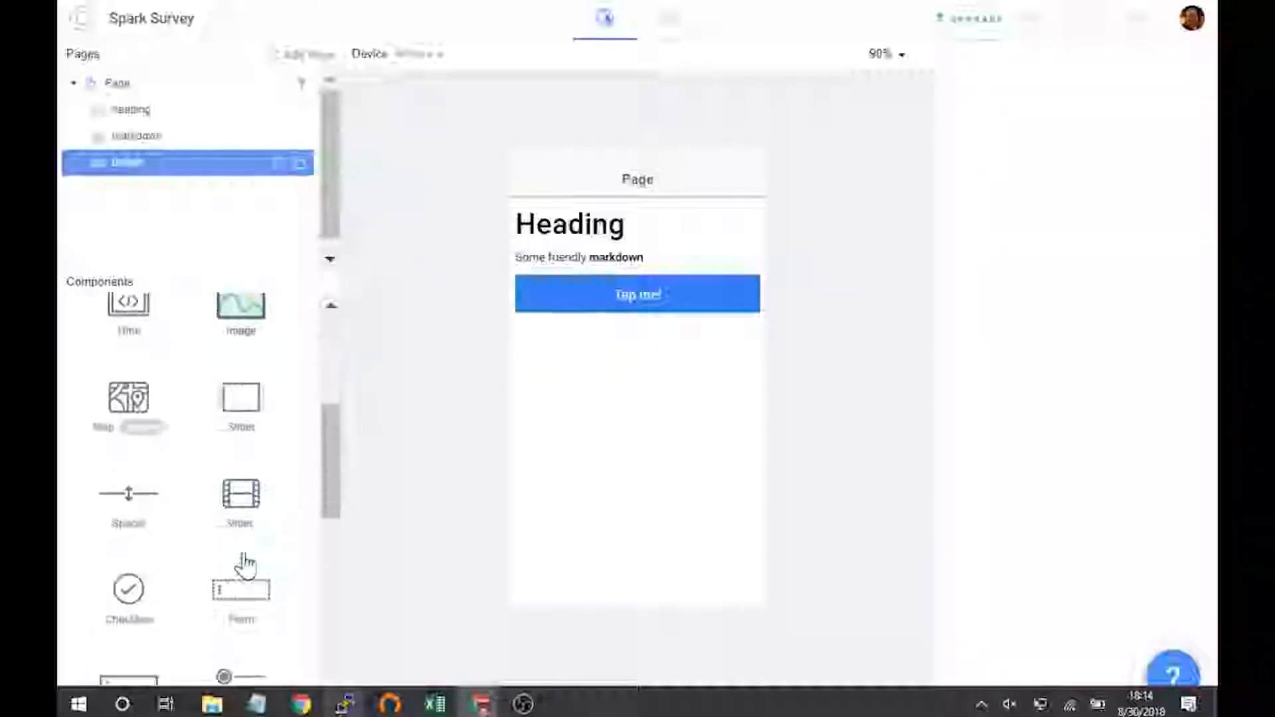
{"action": "left_click_drag", "start_coordinate": [244, 373], "coordinate": [636, 429]}
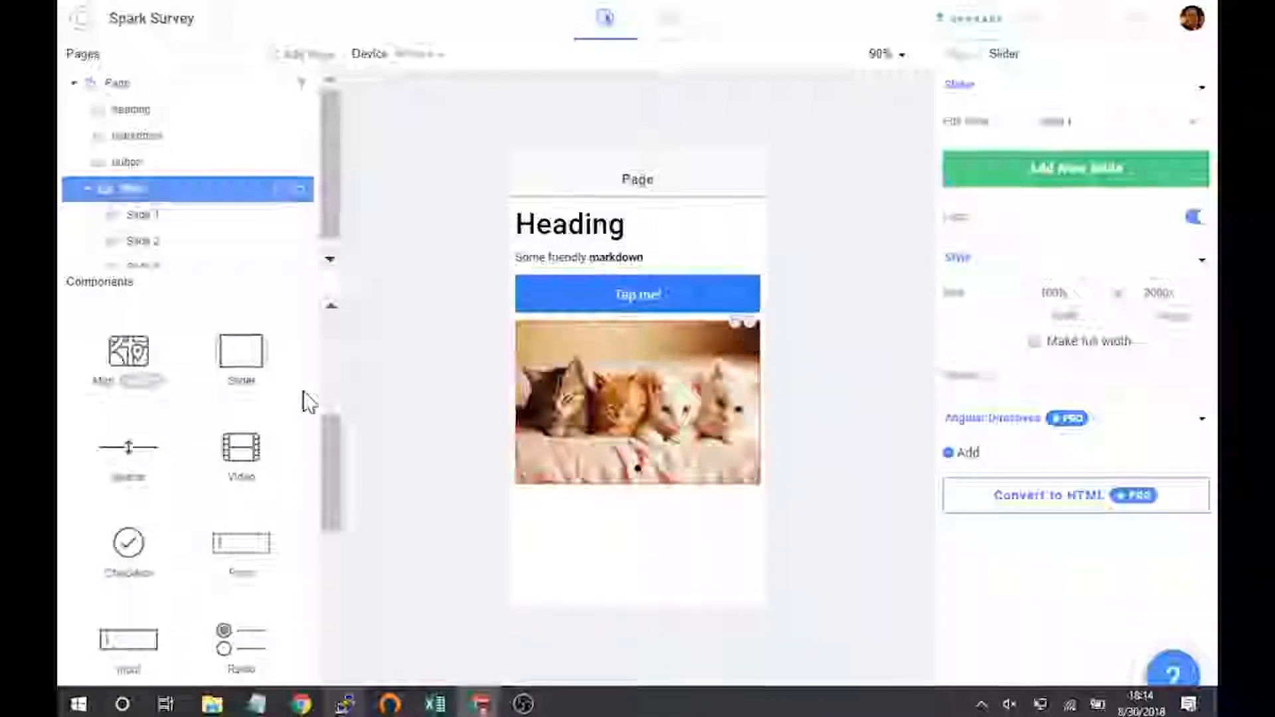
Add a Range component to the page below the kitten image slider
{"action": "scroll", "coordinate": [273, 512], "scroll_direction": "down", "scroll_amount": 4}
{"action": "left_click_drag", "start_coordinate": [128, 482], "coordinate": [666, 520]}
{"action": "left_click", "coordinate": [671, 531]}
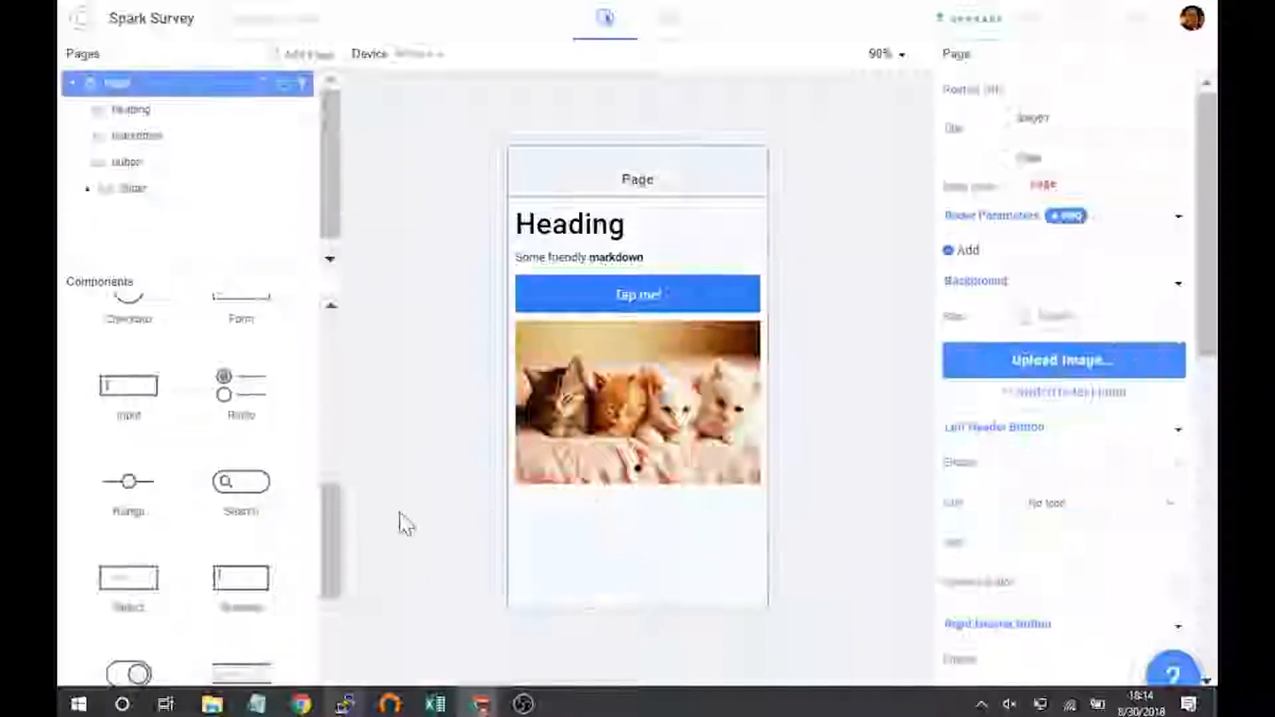
{"action": "left_click_drag", "start_coordinate": [127, 484], "coordinate": [592, 536]}
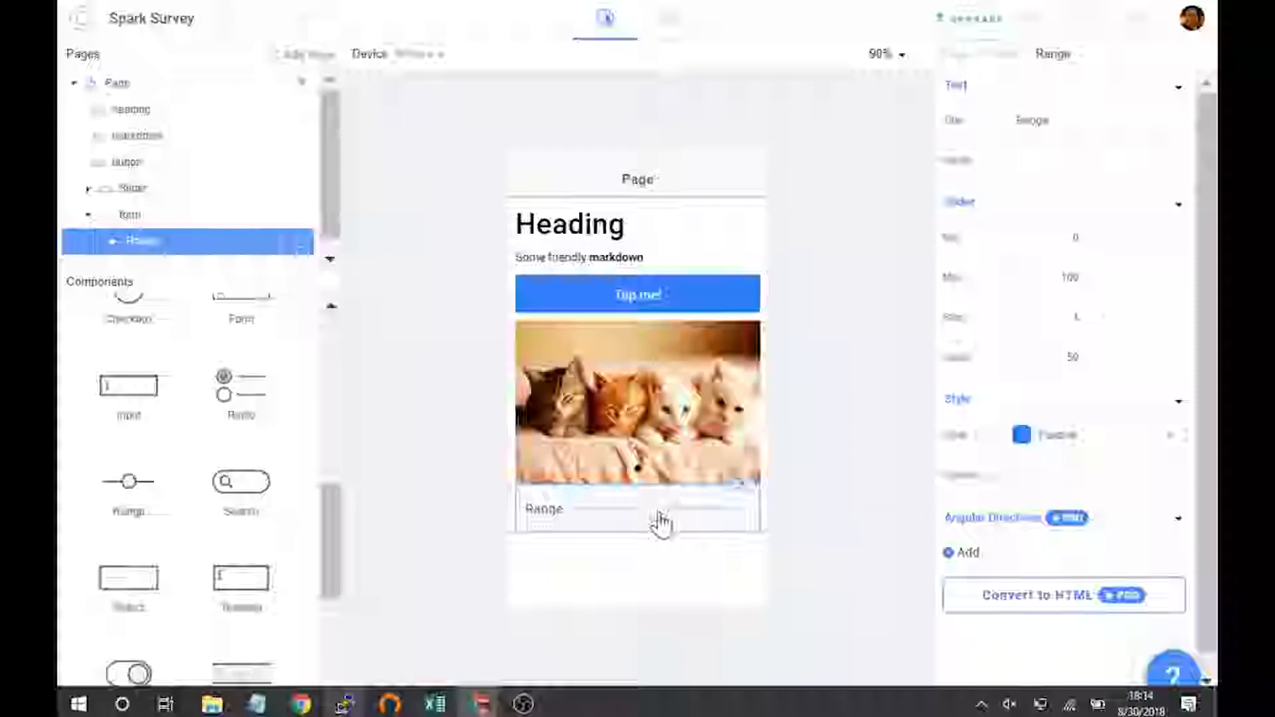
{"action": "left_click_drag", "start_coordinate": [661, 523], "coordinate": [723, 412]}
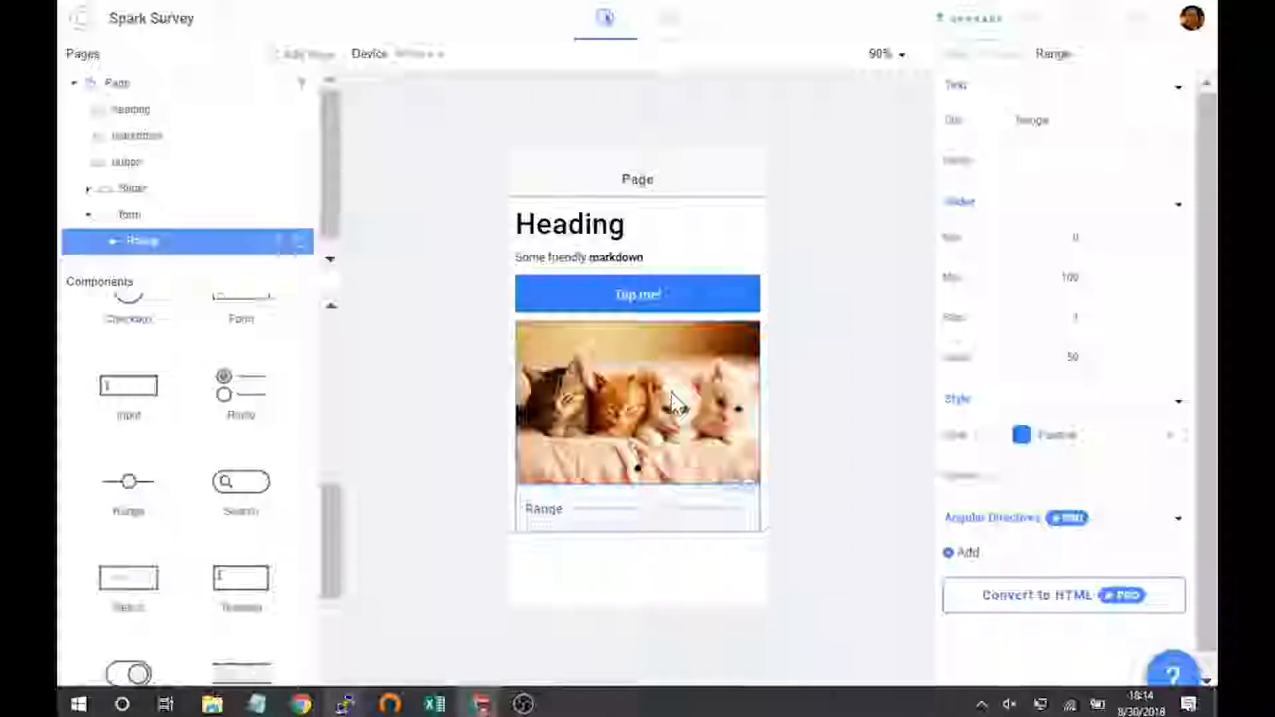
Add four List Item components below the Range in the page's form
{"action": "scroll", "coordinate": [220, 582], "scroll_direction": "down", "scroll_amount": 4}
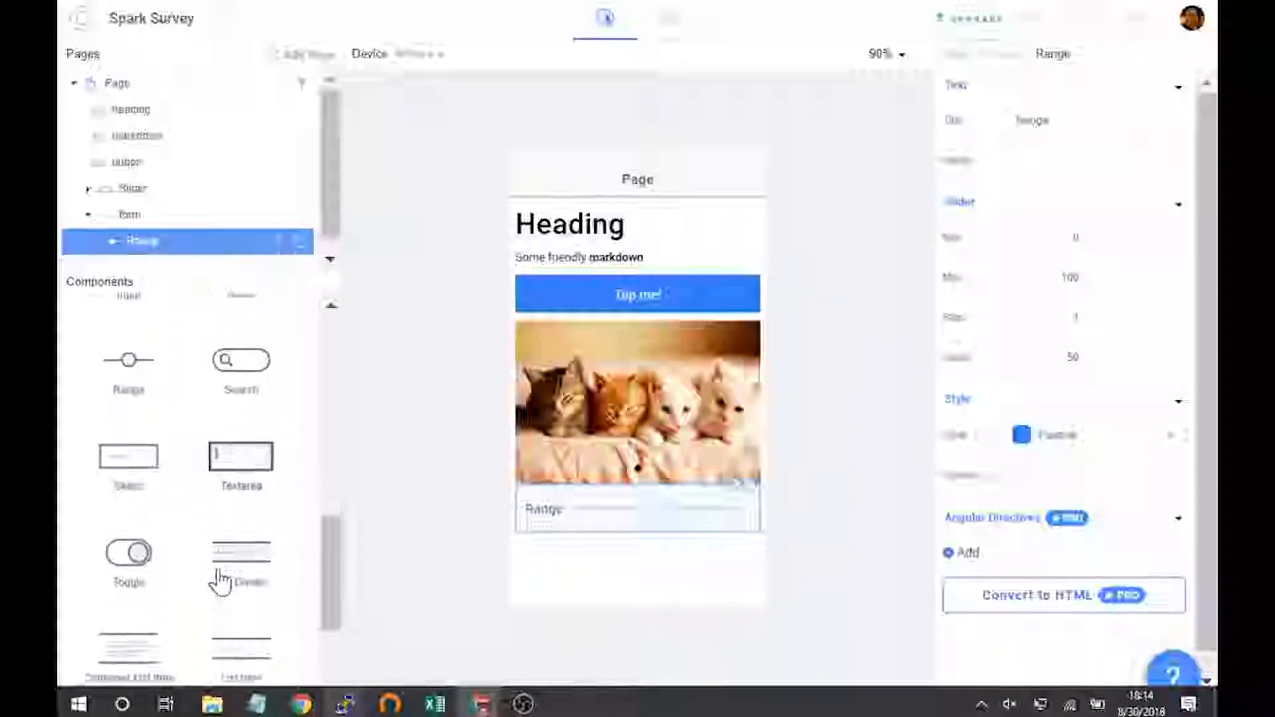
{"action": "scroll", "coordinate": [219, 581], "scroll_direction": "down", "scroll_amount": 1}
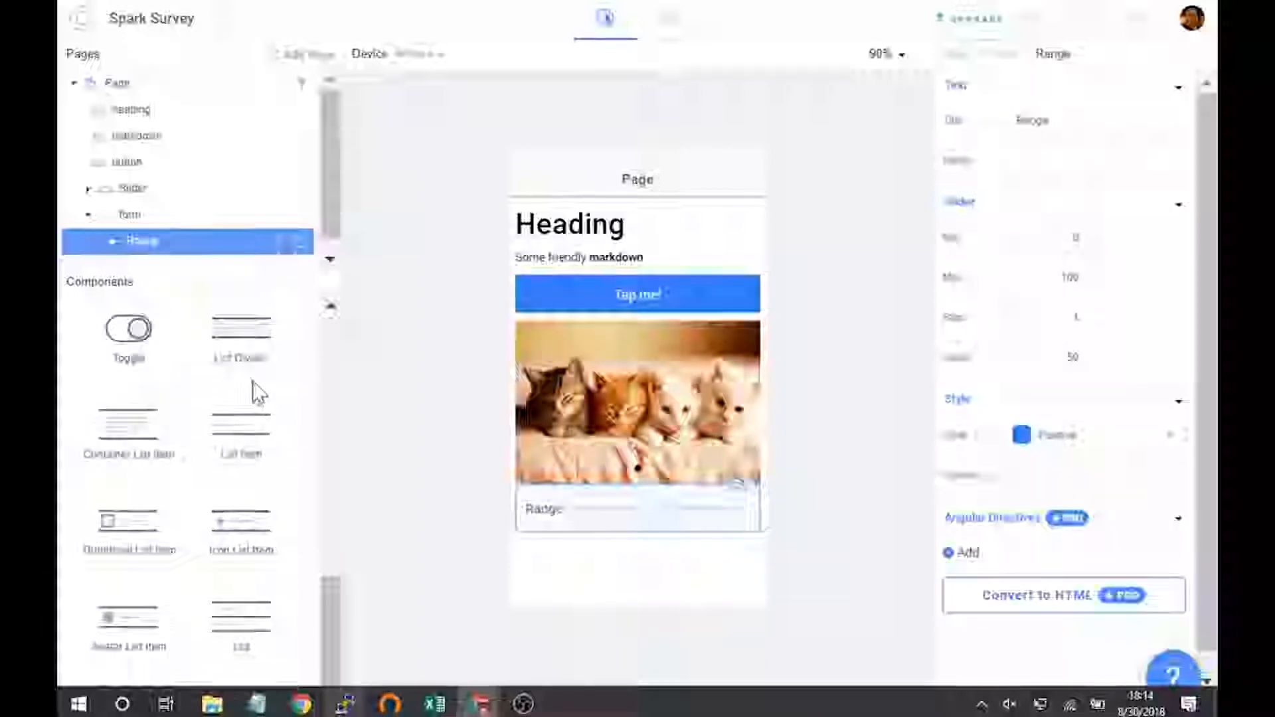
{"action": "left_click_drag", "start_coordinate": [232, 455], "coordinate": [608, 571]}
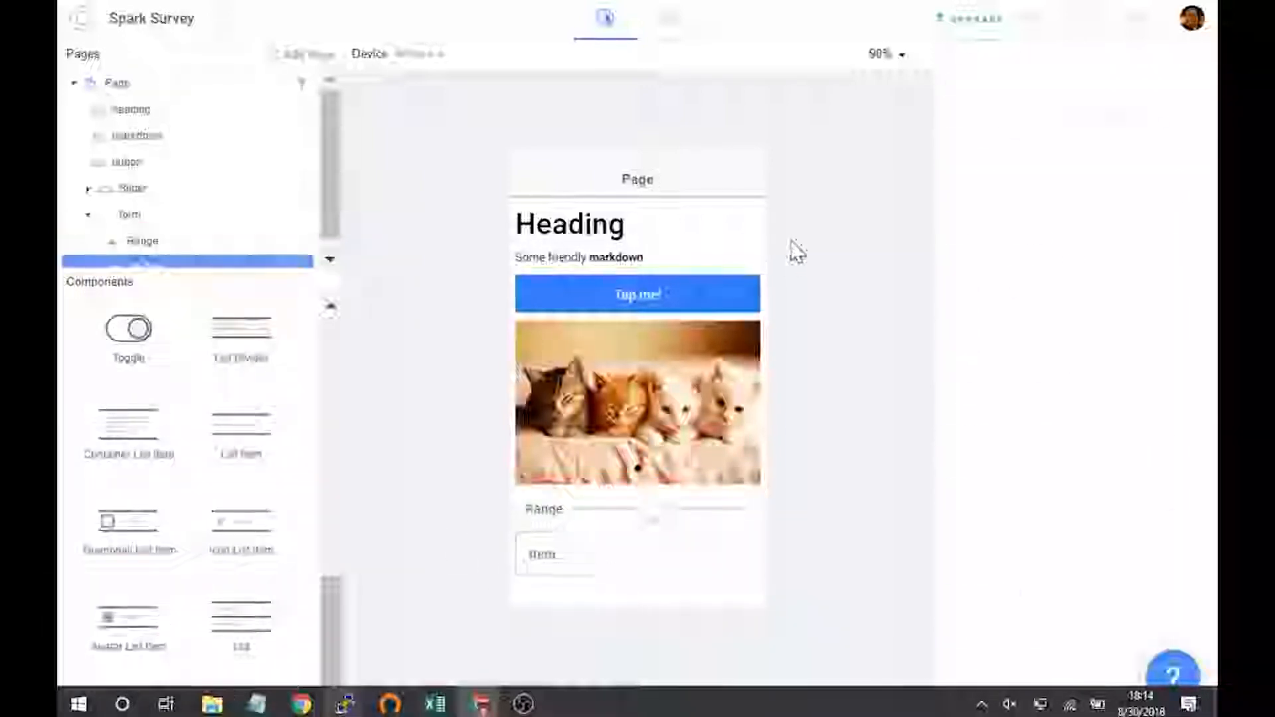
{"action": "left_click", "coordinate": [756, 328]}
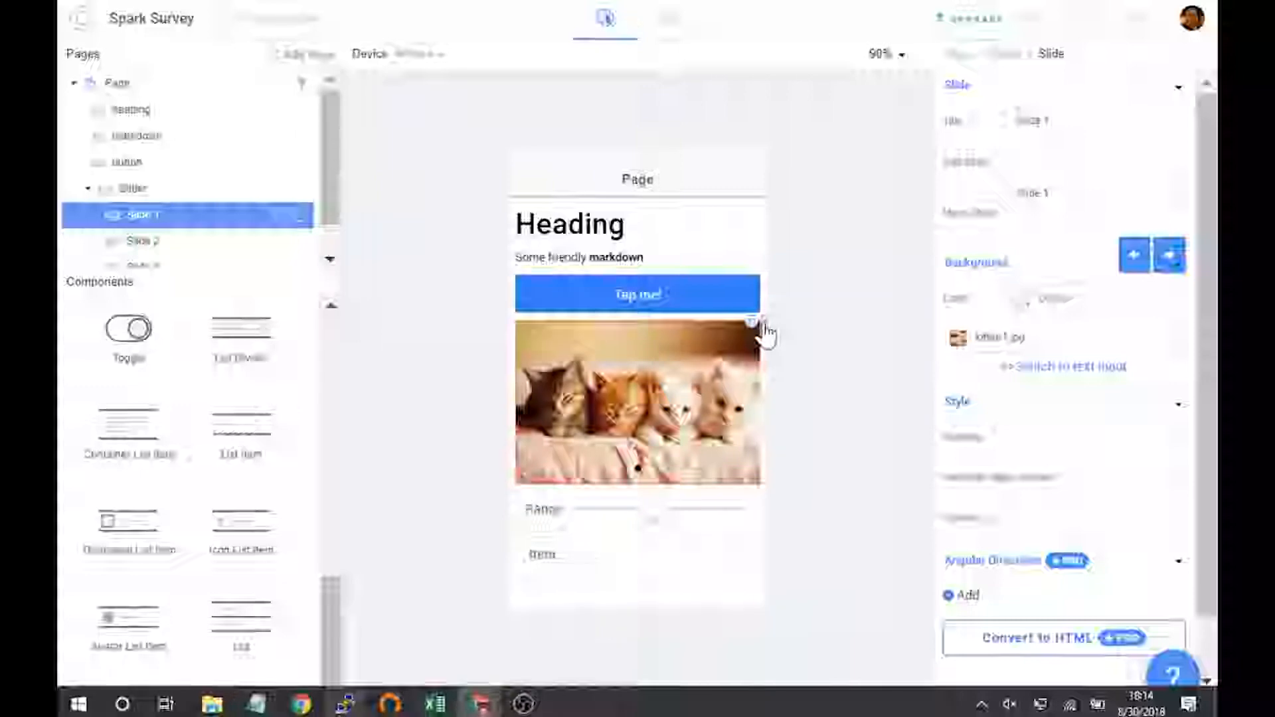
{"action": "left_click_drag", "start_coordinate": [248, 465], "coordinate": [700, 581]}
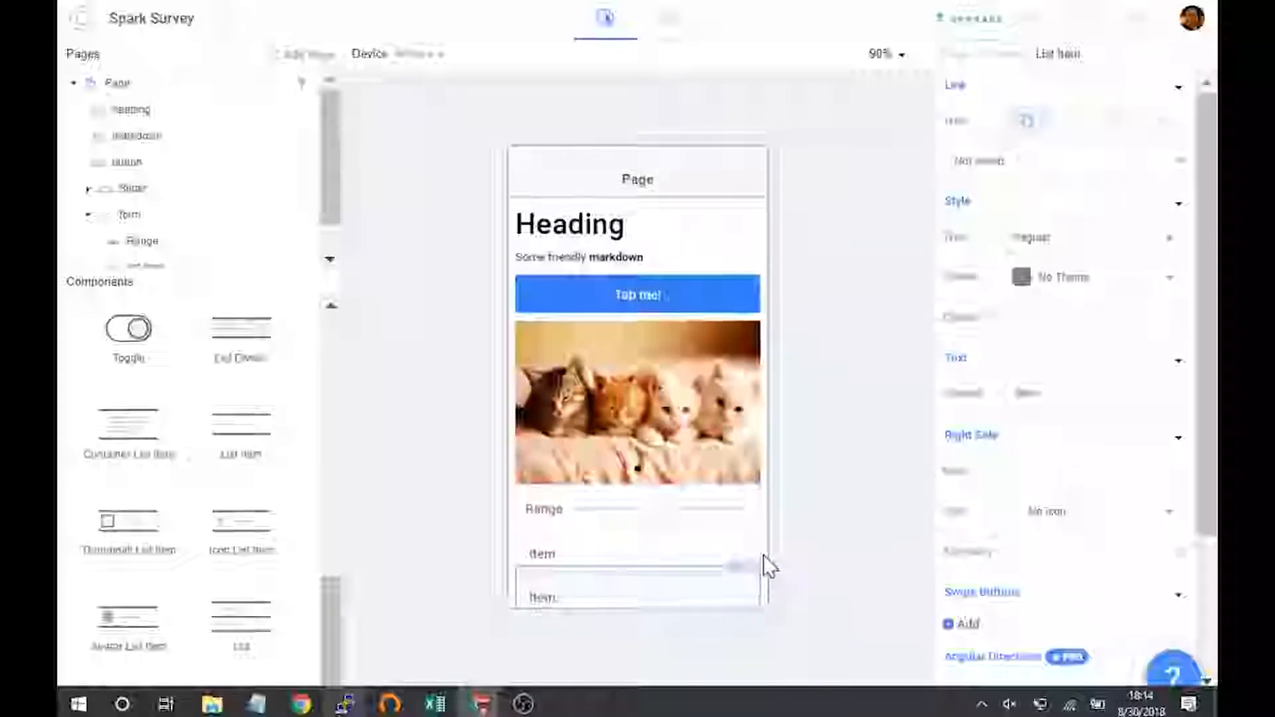
{"action": "left_click_drag", "start_coordinate": [253, 444], "coordinate": [684, 576]}
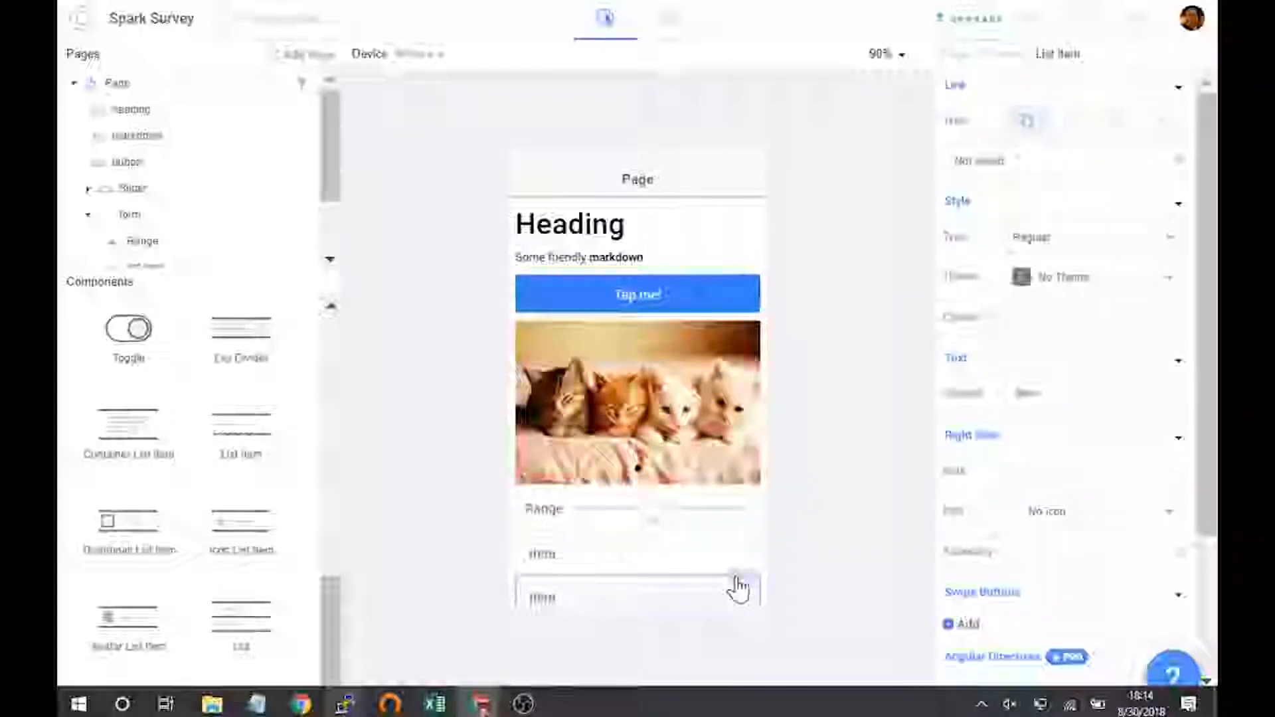
Look through the page layout on the device canvas, from the heading to the last list item
{"action": "scroll", "coordinate": [764, 588], "scroll_direction": "down", "scroll_amount": 2}
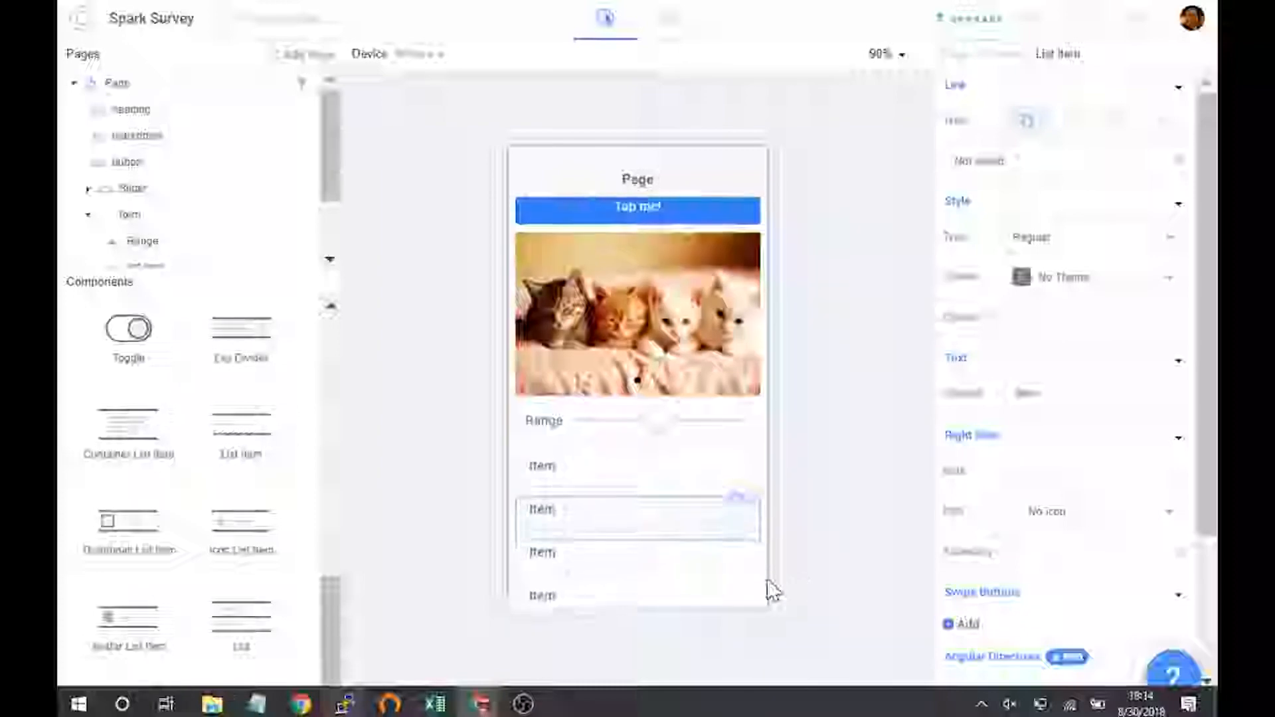
{"action": "scroll", "coordinate": [768, 580], "scroll_direction": "up", "scroll_amount": 2}
{"action": "scroll", "coordinate": [768, 579], "scroll_direction": "down", "scroll_amount": 2}
{"action": "scroll", "coordinate": [768, 580], "scroll_direction": "up", "scroll_amount": 1}
{"action": "scroll", "coordinate": [767, 579], "scroll_direction": "up", "scroll_amount": 1}
{"action": "scroll", "coordinate": [767, 580], "scroll_direction": "down", "scroll_amount": 2}
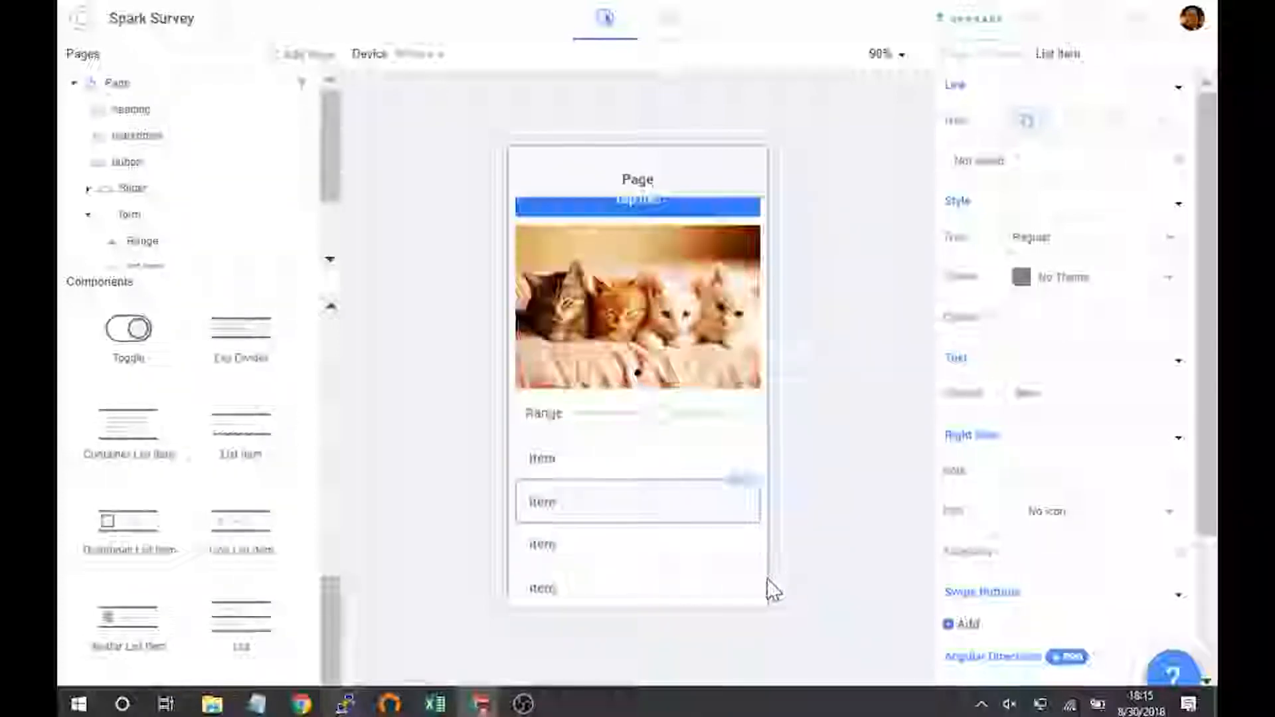
{"action": "scroll", "coordinate": [768, 580], "scroll_direction": "up", "scroll_amount": 2}
{"action": "scroll", "coordinate": [768, 588], "scroll_direction": "down", "scroll_amount": 2}
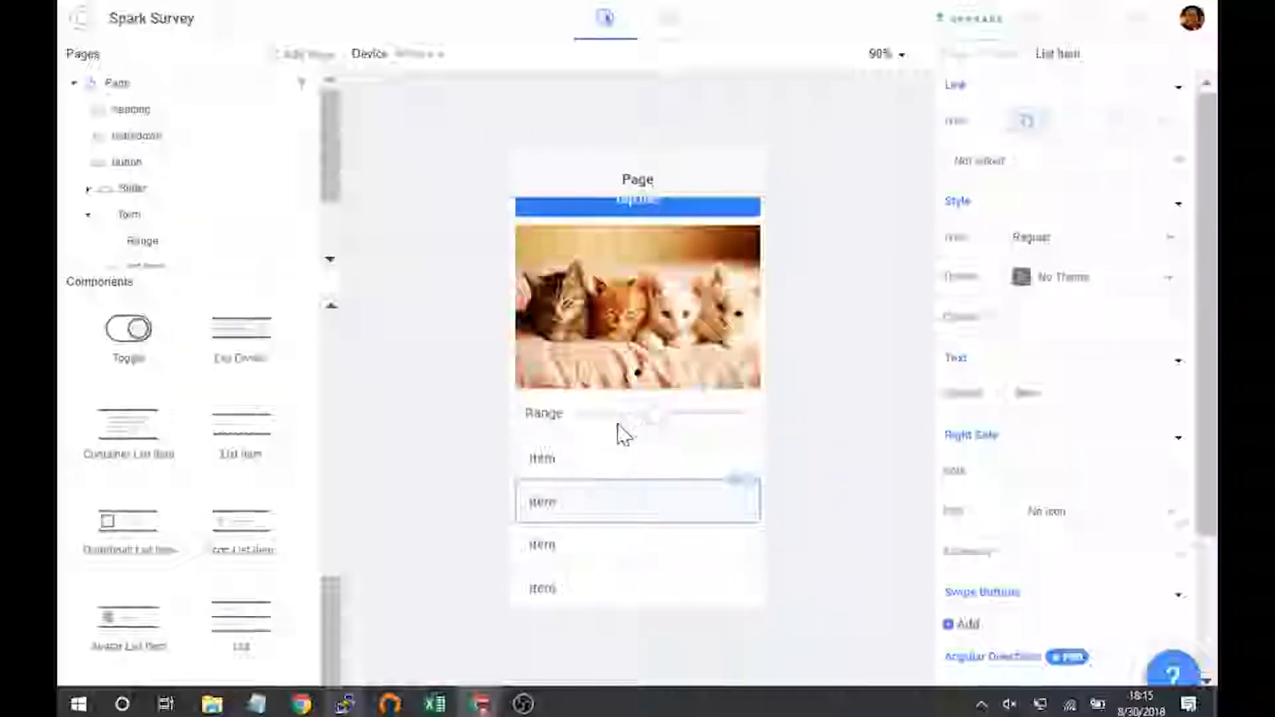
Examine the properties of the Range, the slider's first slide and the Tap me! button's link and text
{"action": "left_click", "coordinate": [647, 418]}
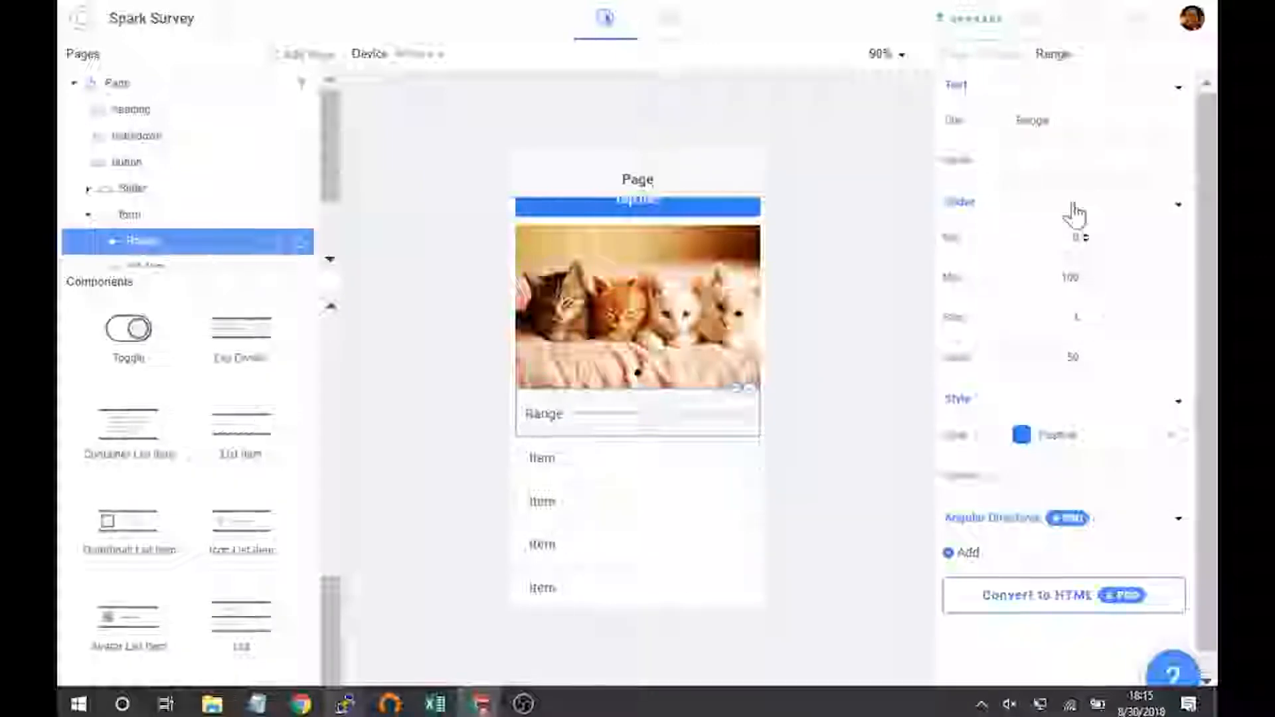
{"action": "left_click", "coordinate": [566, 265]}
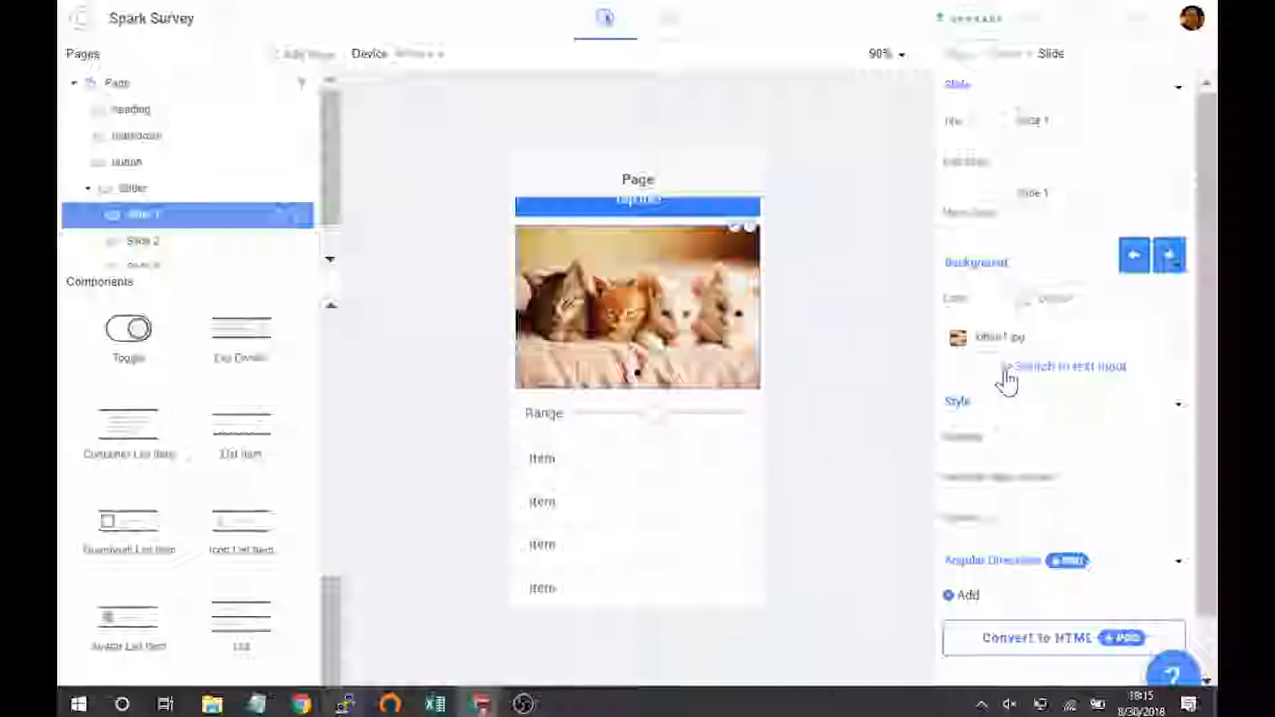
{"action": "scroll", "coordinate": [708, 226], "scroll_direction": "up", "scroll_amount": 2}
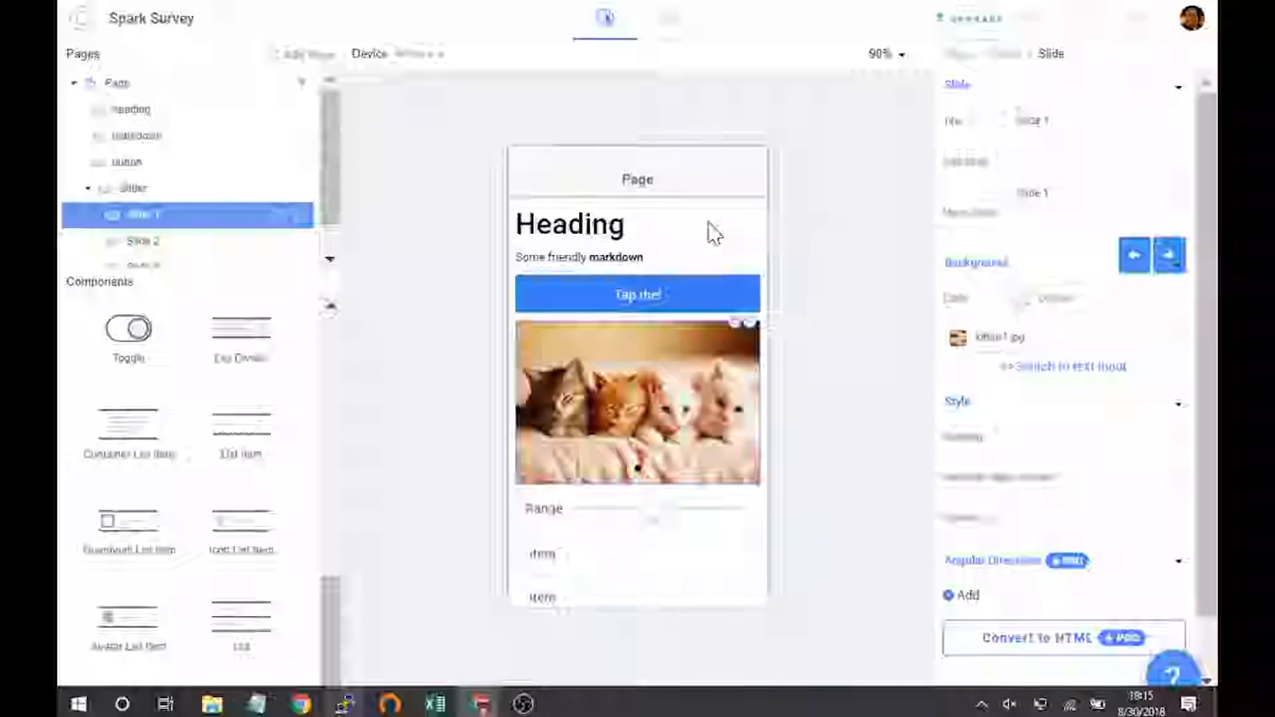
{"action": "left_click", "coordinate": [635, 302]}
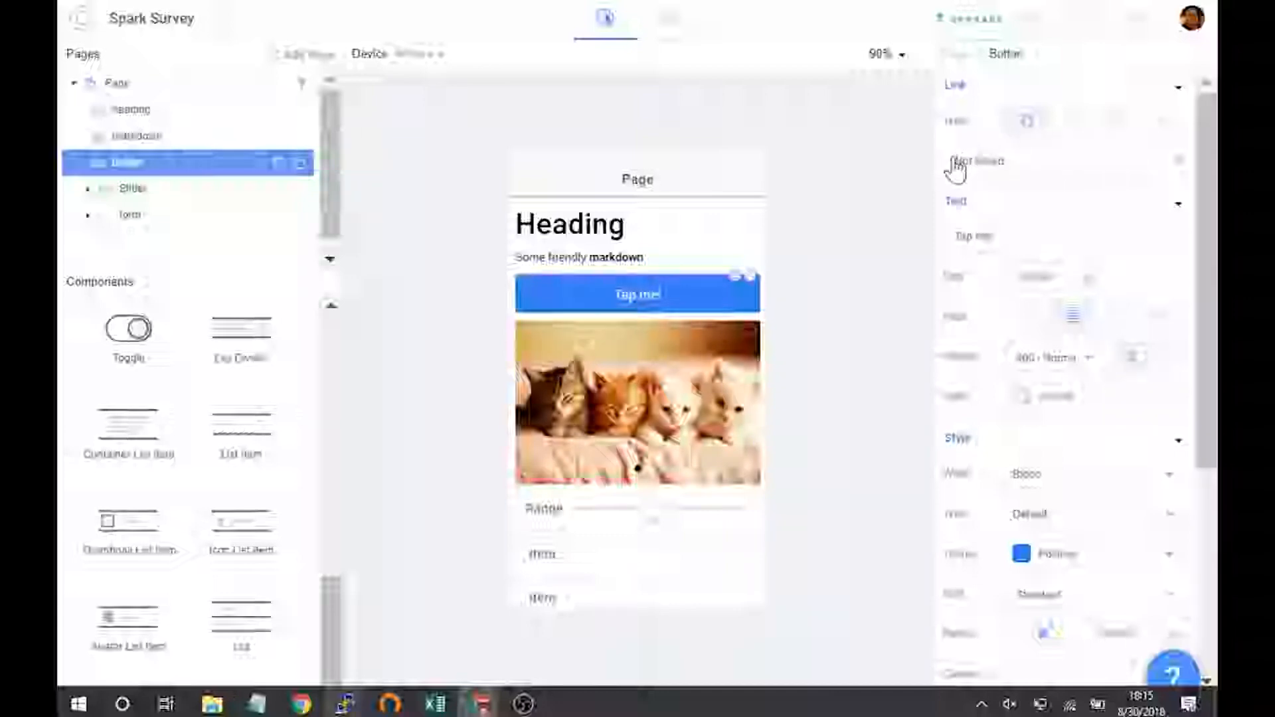
{"action": "left_click", "coordinate": [981, 166]}
{"action": "left_click", "coordinate": [982, 171]}
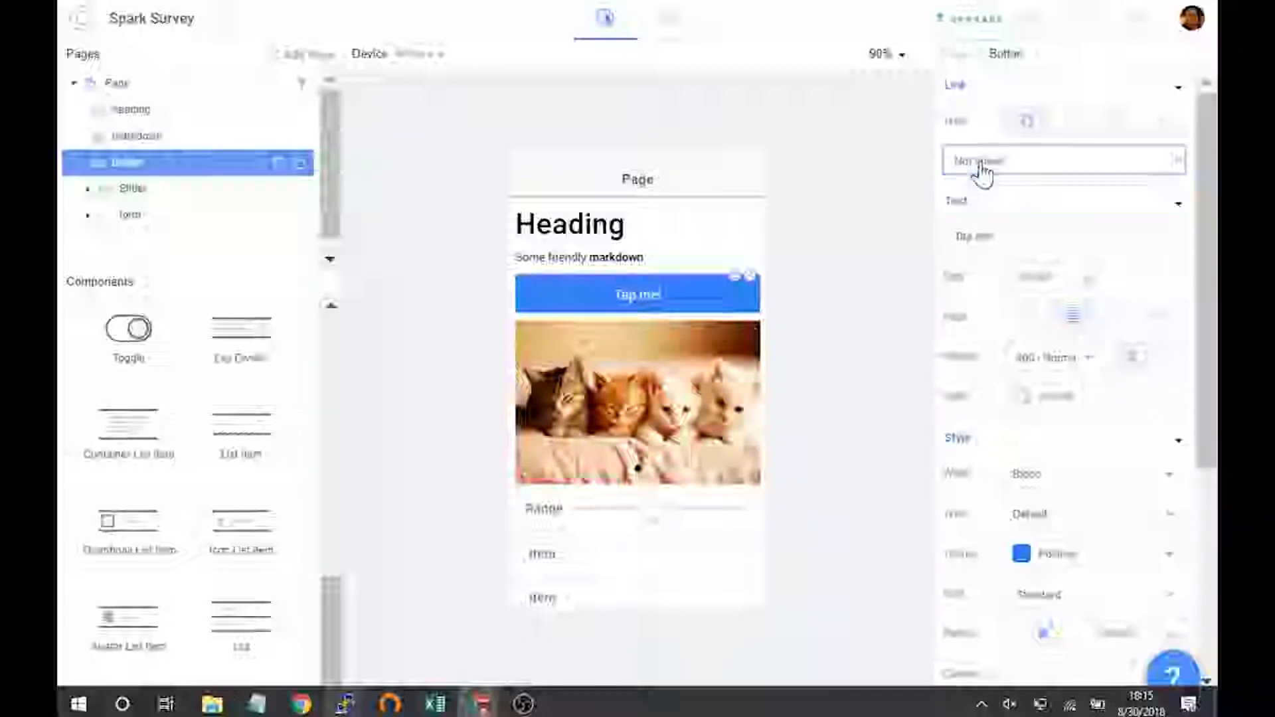
{"action": "double_click", "coordinate": [984, 237]}
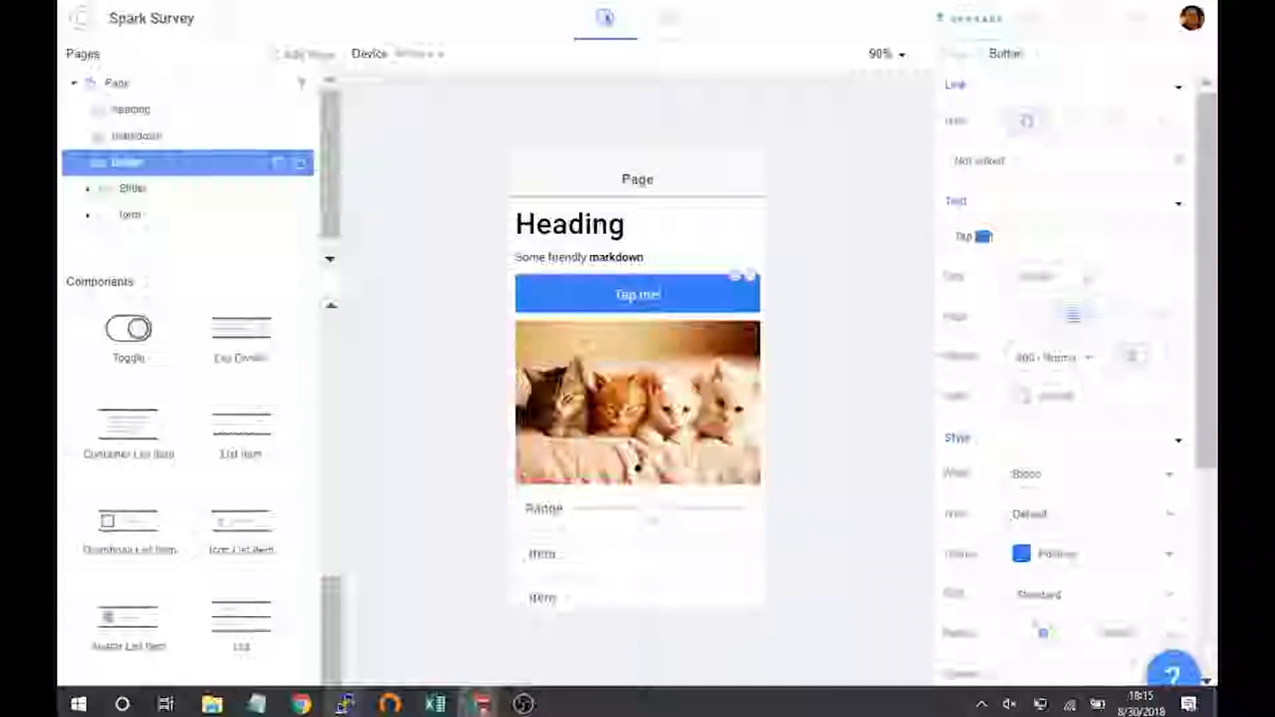
Set the heading's text to "Change"
{"action": "left_click", "coordinate": [566, 246]}
{"action": "double_click", "coordinate": [975, 120]}
{"action": "type", "text": "Change"}
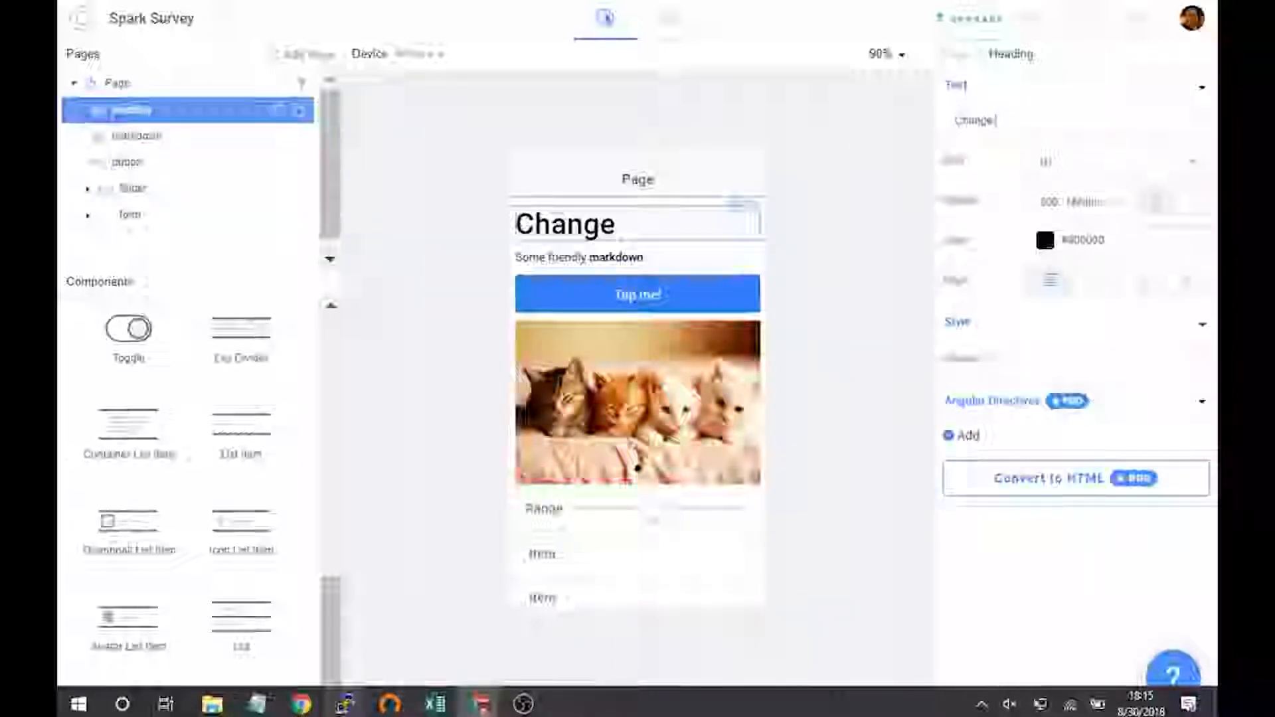
Append the word "text" in bold markdown, as __text__, to the end of the paragraph's content
{"action": "left_click", "coordinate": [578, 260]}
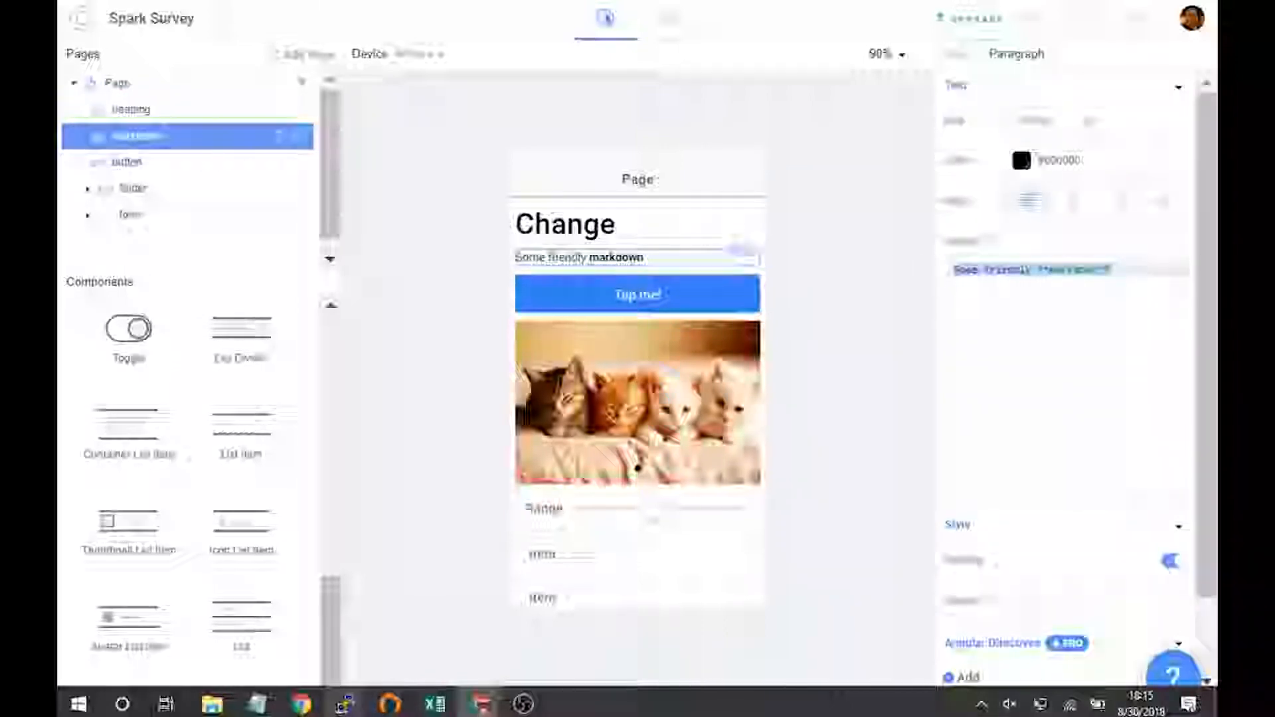
{"action": "left_click", "coordinate": [1111, 269]}
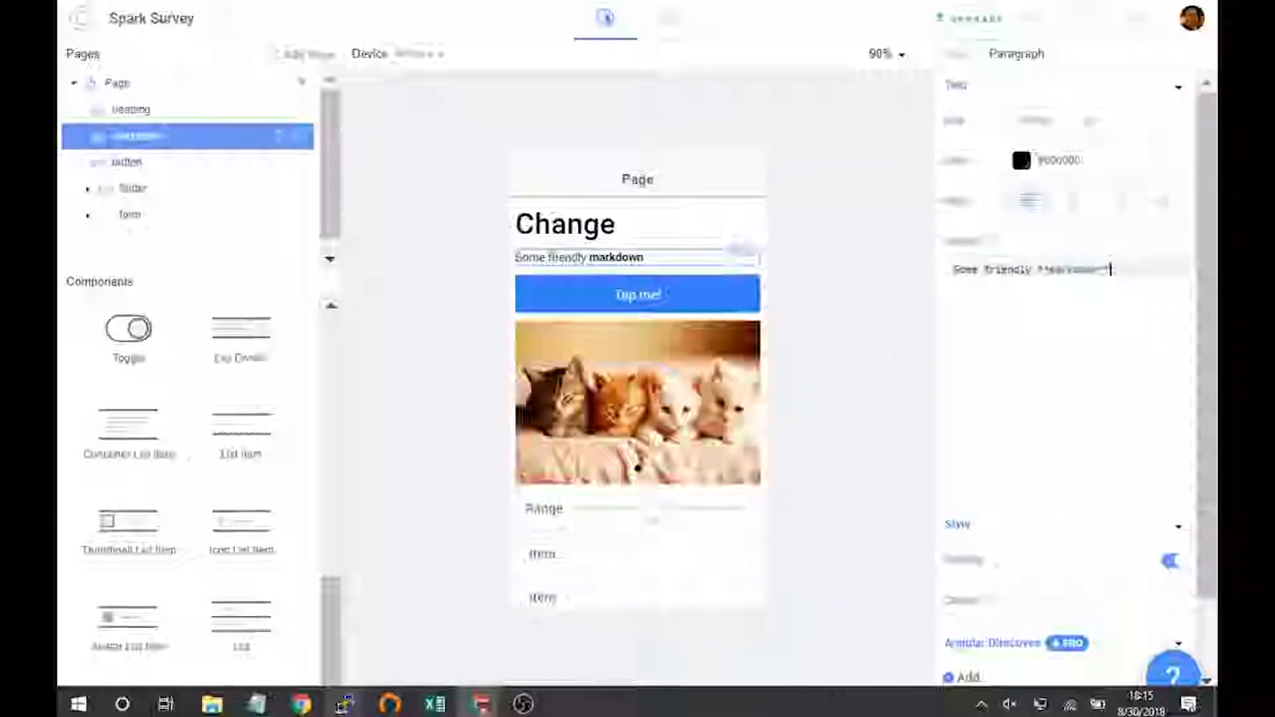
{"action": "type", "text": "__"}
{"action": "type", "text": "text"}
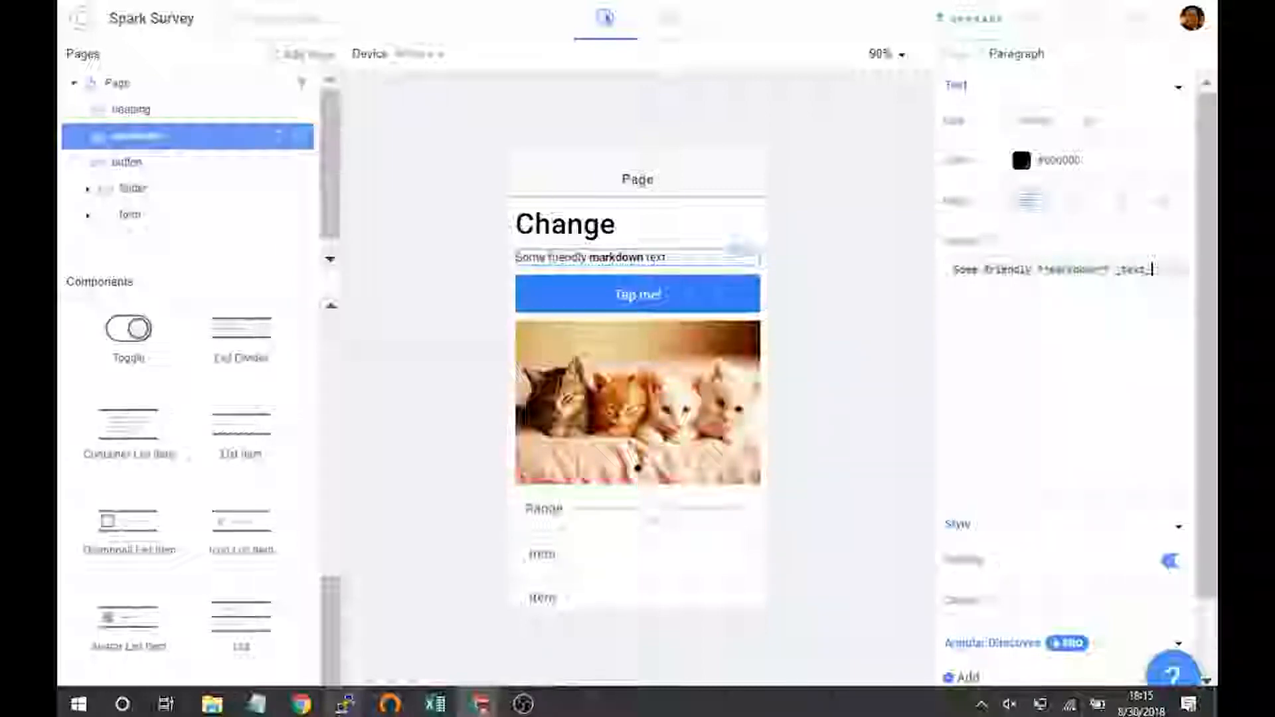
{"action": "type", "text": "__"}
{"action": "key", "text": "Left"}
{"action": "key", "text": "Left"}
{"action": "key", "text": "Left"}
{"action": "key", "text": "Left"}
{"action": "key", "text": "Left"}
{"action": "key", "text": "Left"}
{"action": "type", "text": "_"}
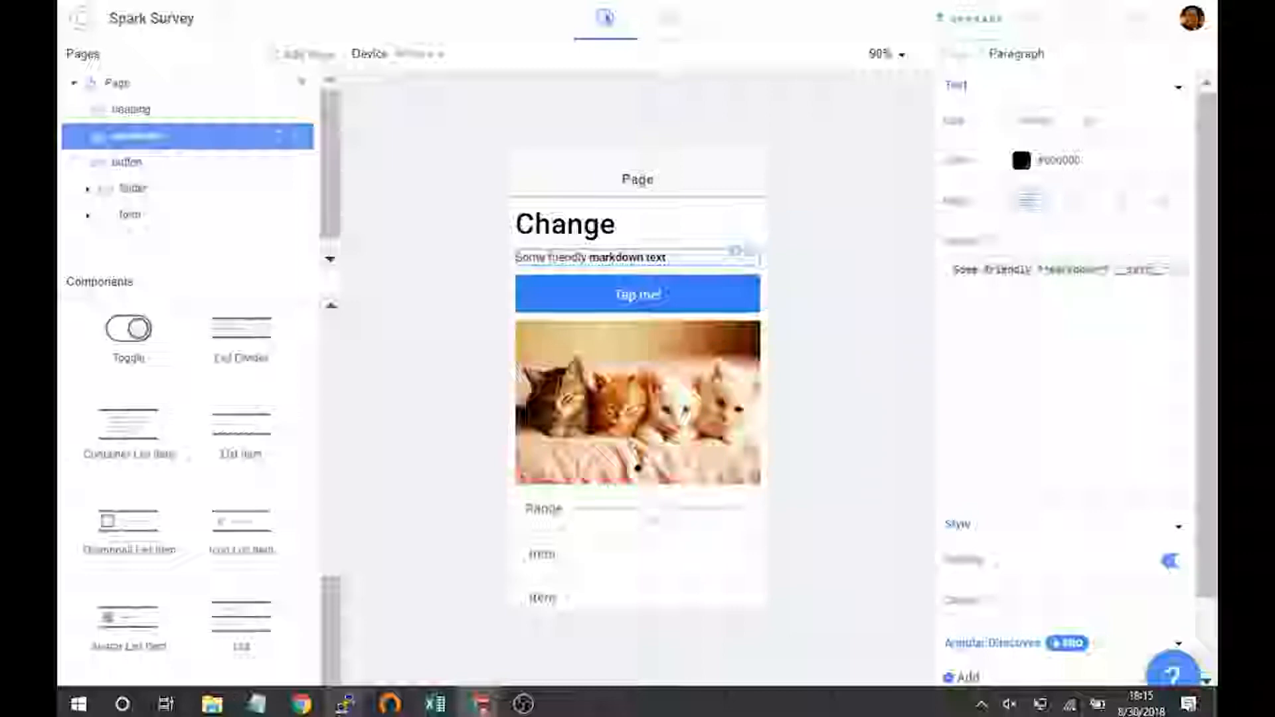
Clear the paragraph's content and undo the edits back to "Some friendly **markdown**"
{"action": "key", "text": "ctrl+a"}
{"action": "key", "text": "BackSpace"}
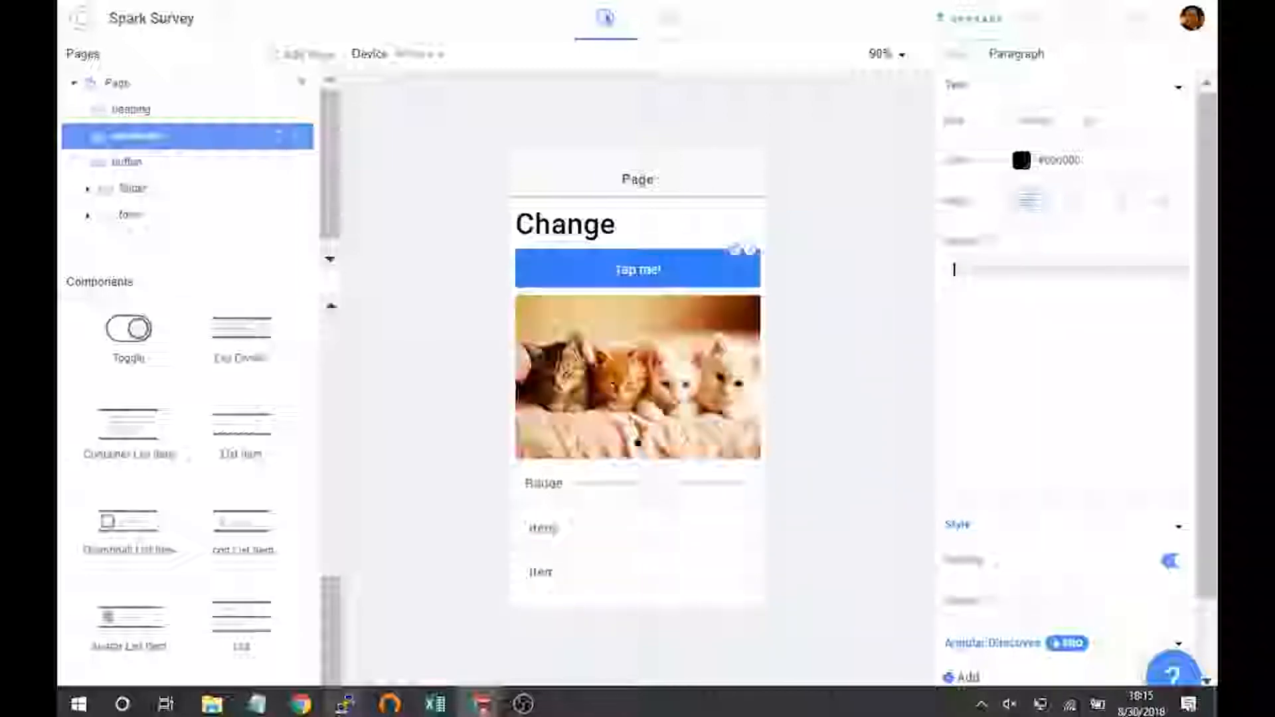
{"action": "key", "text": "ctrl+z"}
{"action": "key", "text": "ctrl+z"}
{"action": "key", "text": "ctrl+z"}
{"action": "key", "text": "ctrl+z"}
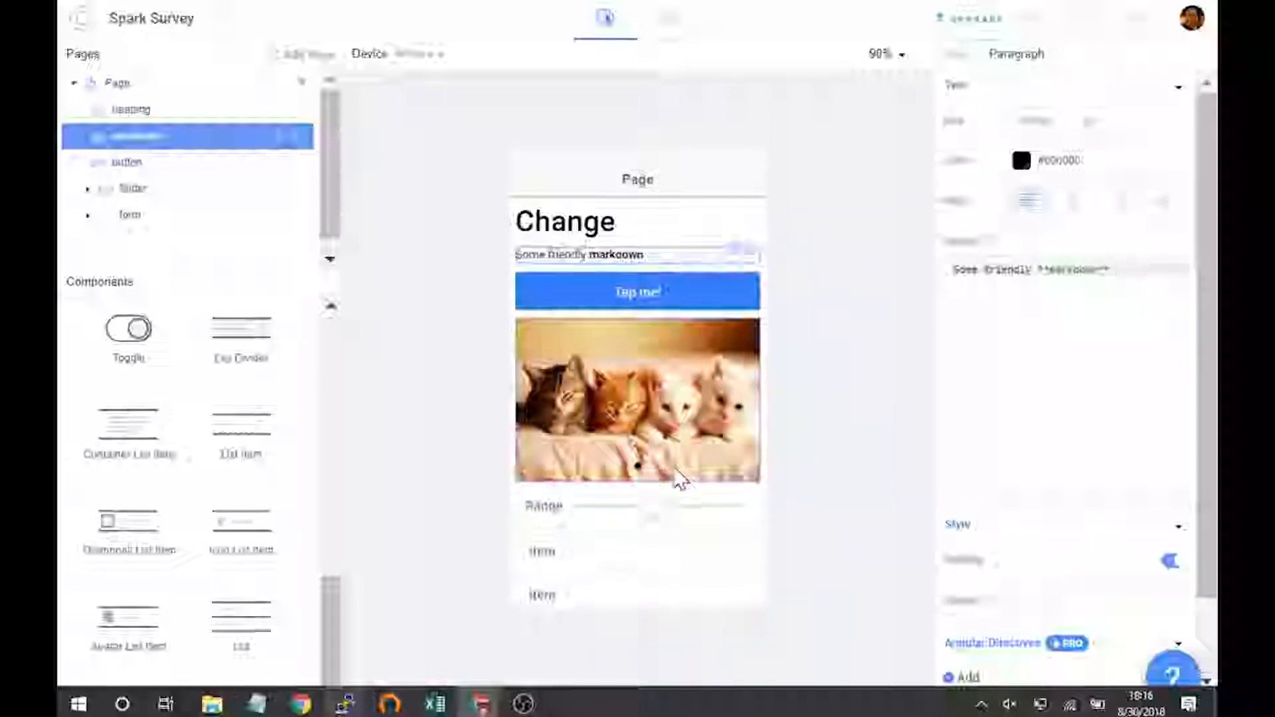
View the page in the app's preview mode and return to the design editor
{"action": "scroll", "coordinate": [667, 452], "scroll_direction": "down", "scroll_amount": 2}
{"action": "scroll", "coordinate": [681, 479], "scroll_direction": "up", "scroll_amount": 2}
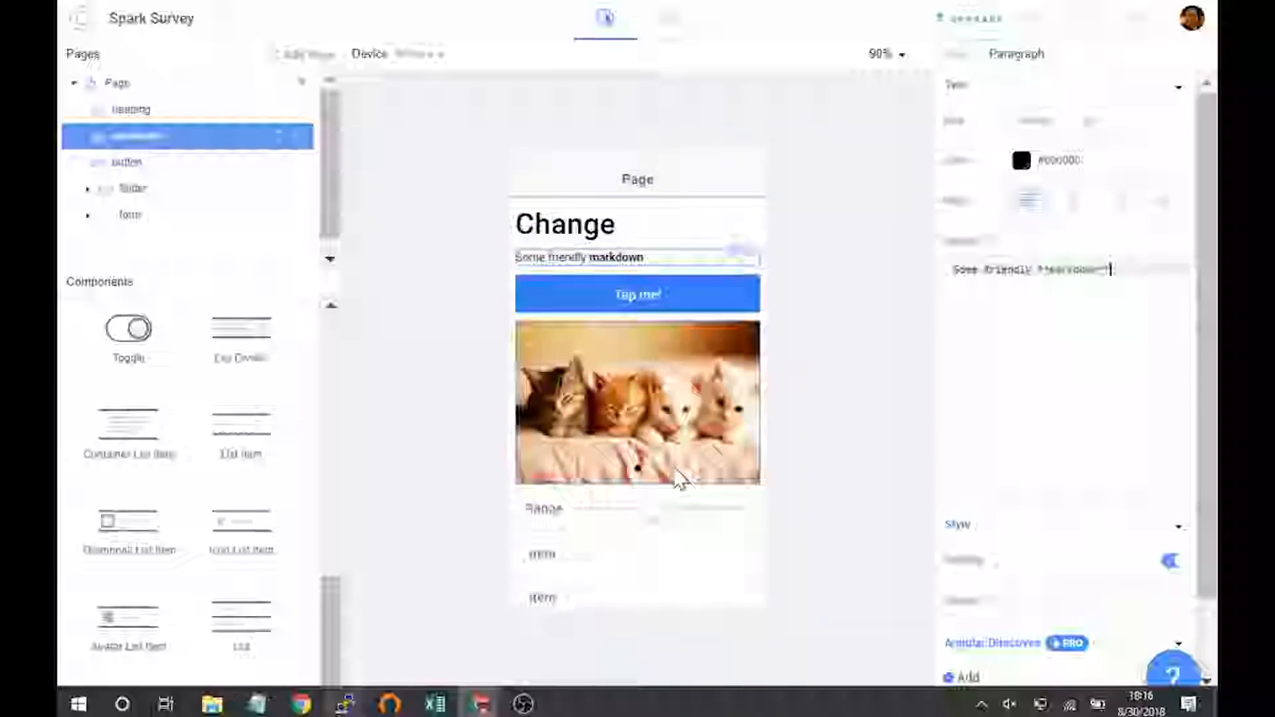
{"action": "left_click", "coordinate": [673, 27]}
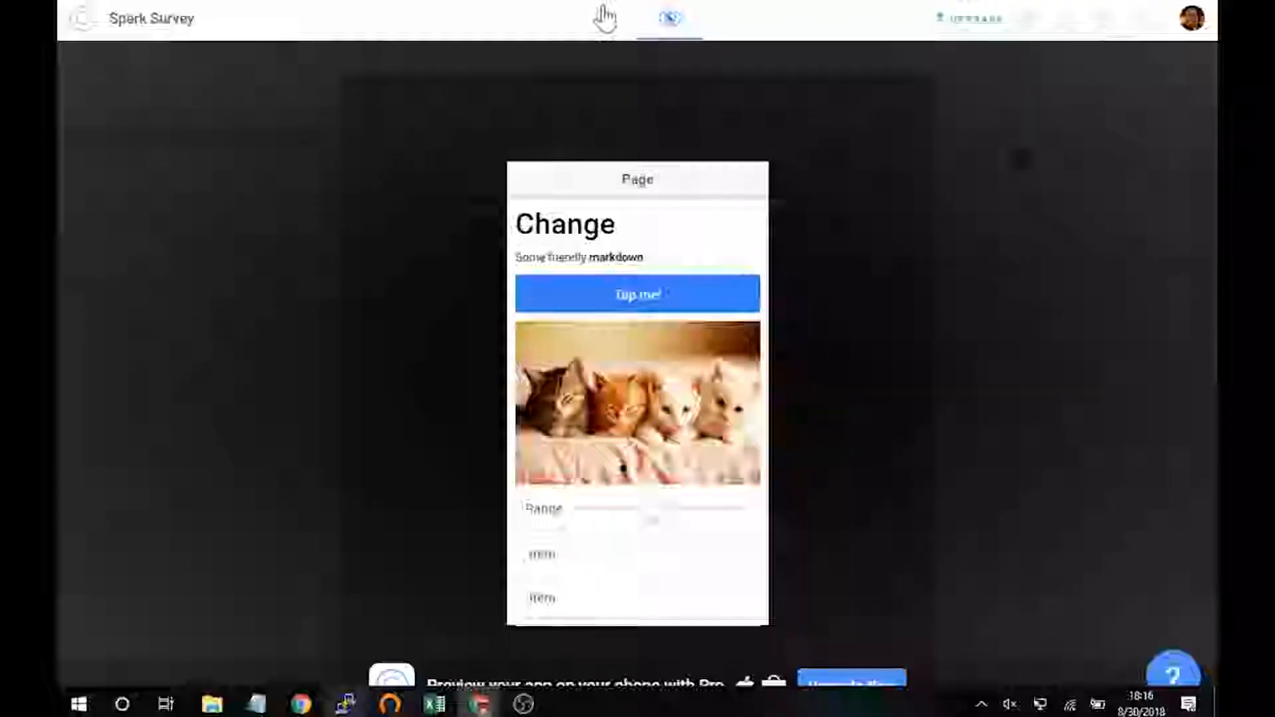
{"action": "left_click", "coordinate": [601, 16]}
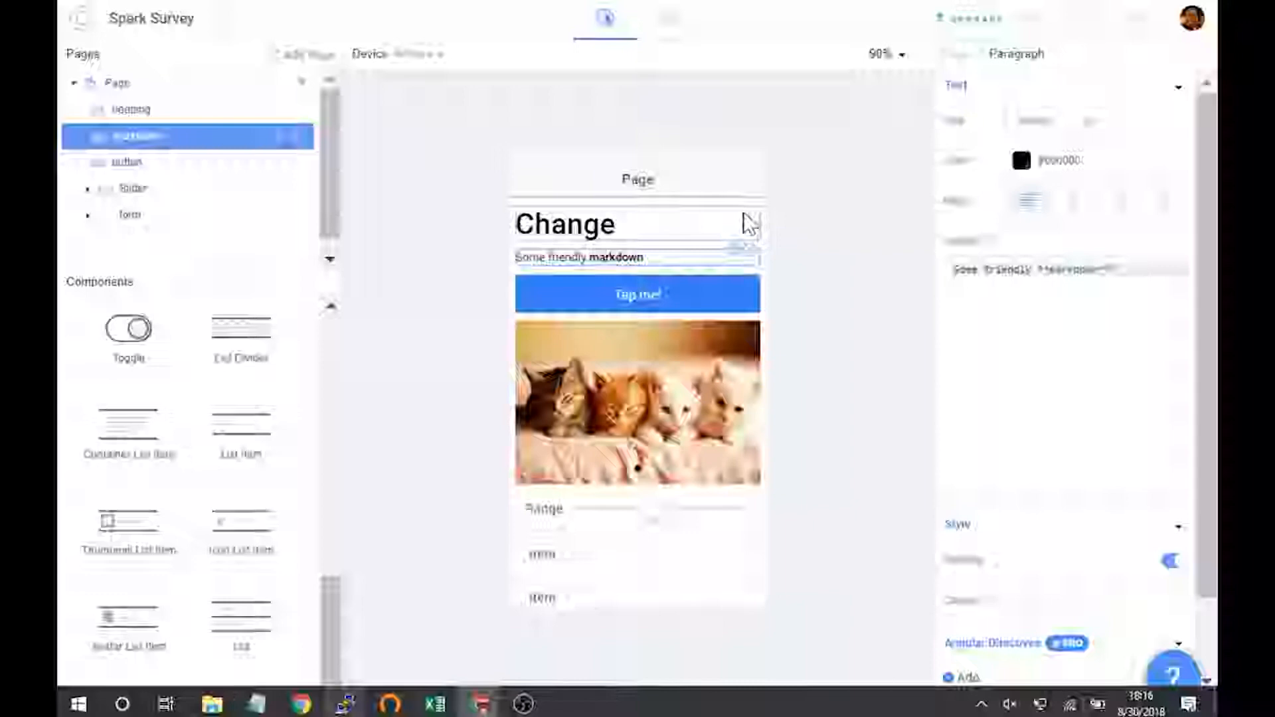
Delete the heading, the markdown paragraph and the button from the page
{"action": "left_click", "coordinate": [744, 219]}
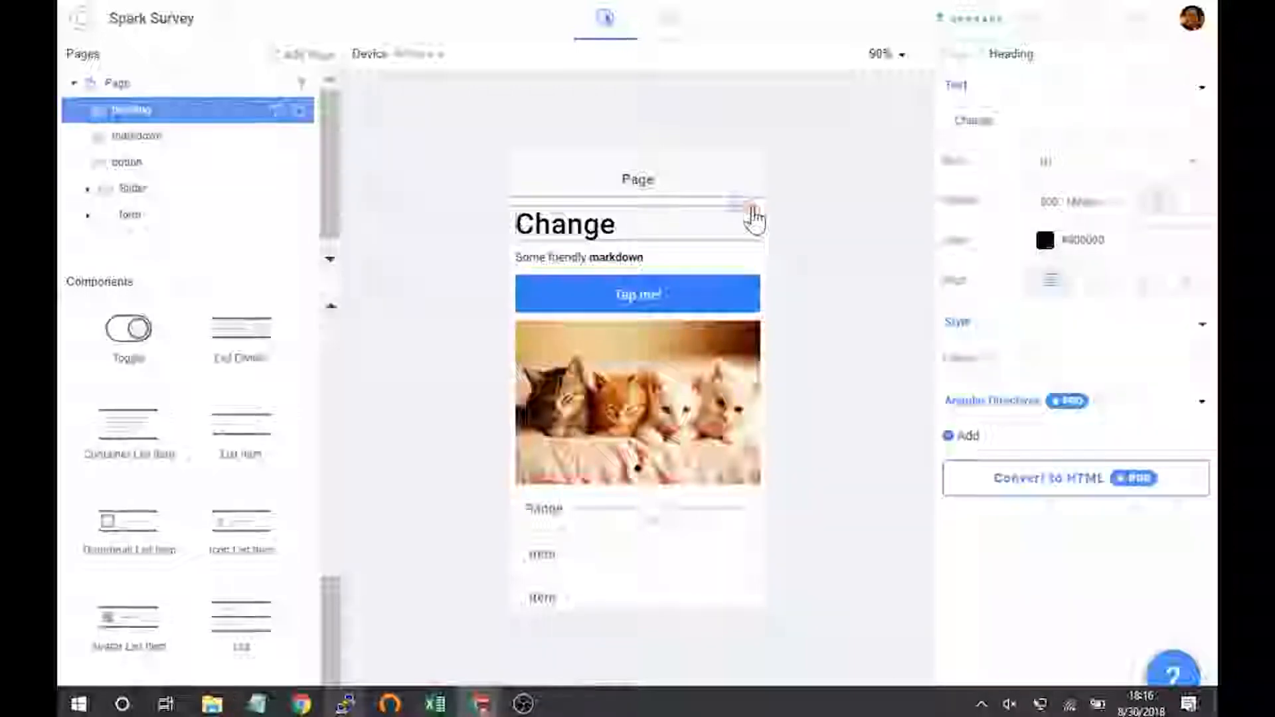
{"action": "key", "text": "Delete"}
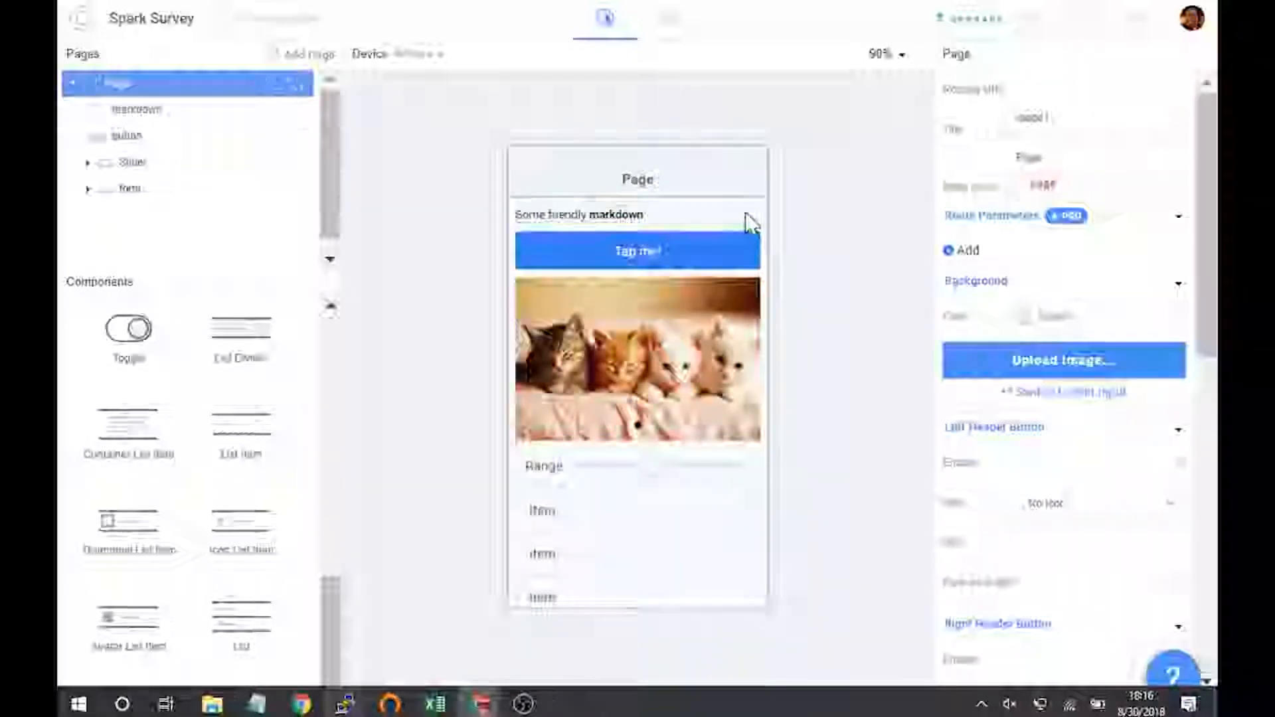
{"action": "left_click", "coordinate": [755, 222]}
{"action": "key", "text": "Delete"}
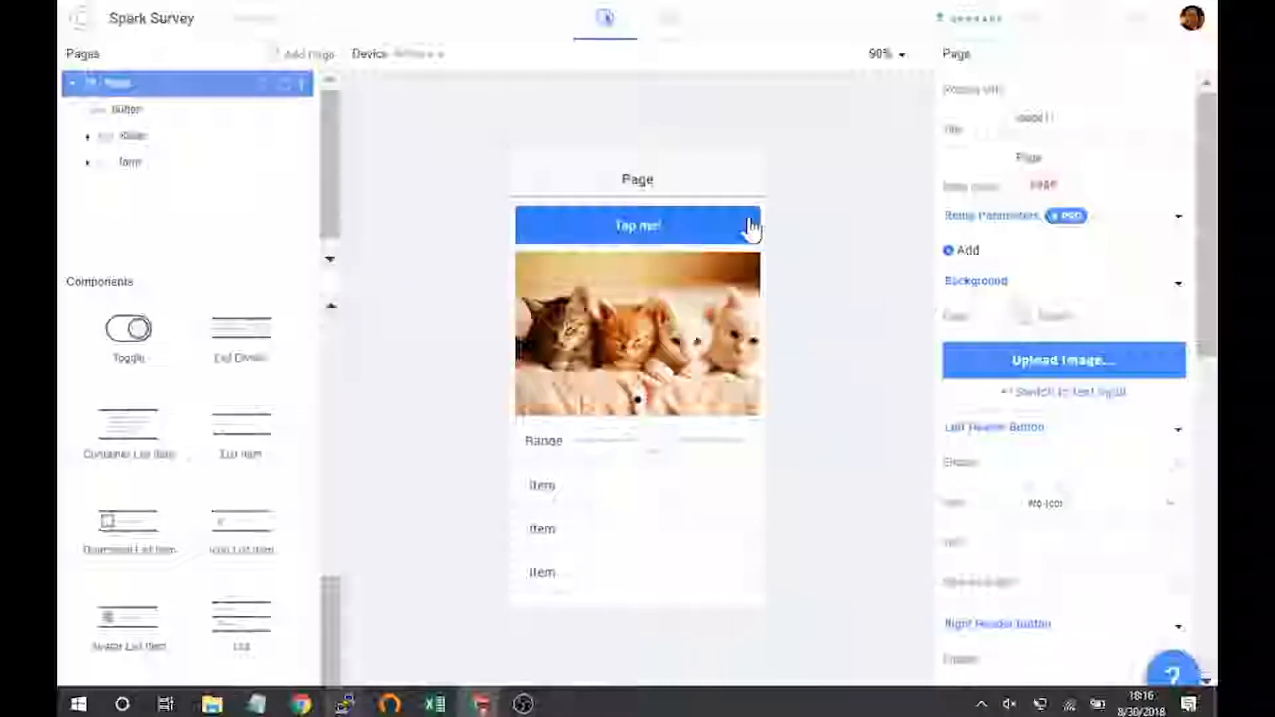
{"action": "left_click", "coordinate": [760, 222]}
{"action": "key", "text": "Delete"}
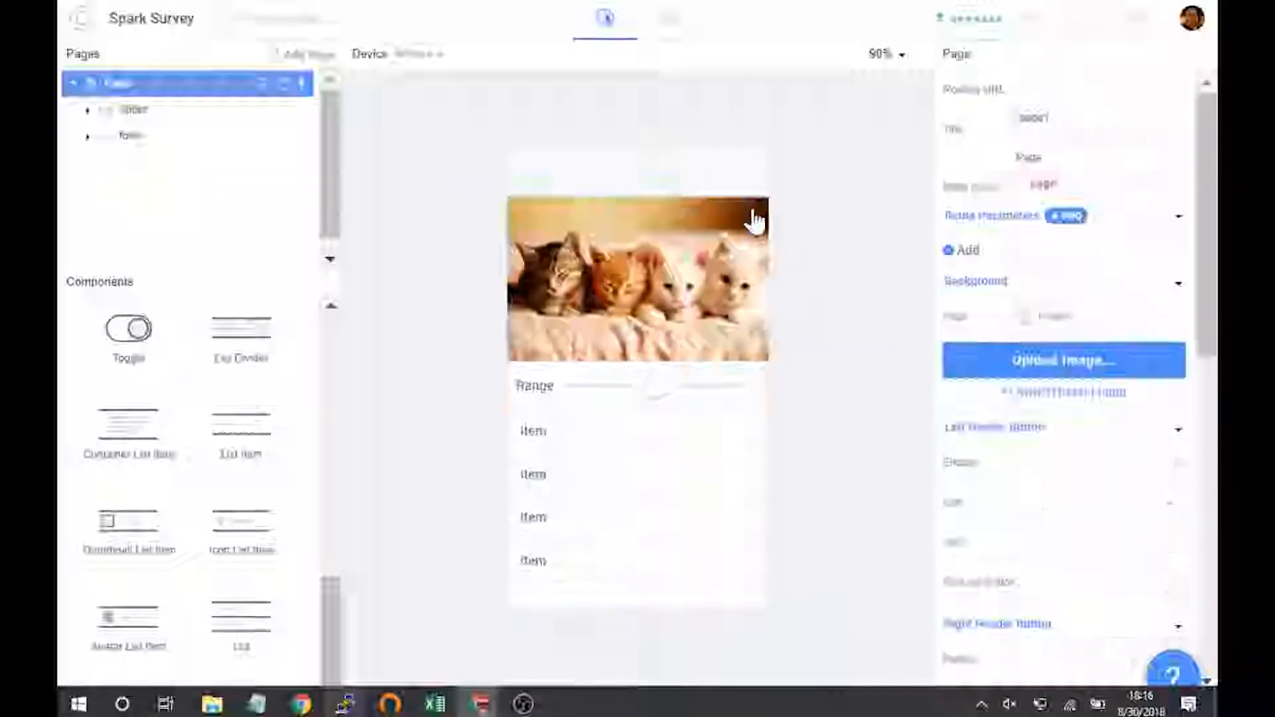
Delete the slider's kitten picture slide and the slider itself from the page
{"action": "left_click", "coordinate": [756, 229]}
{"action": "key", "text": "Delete"}
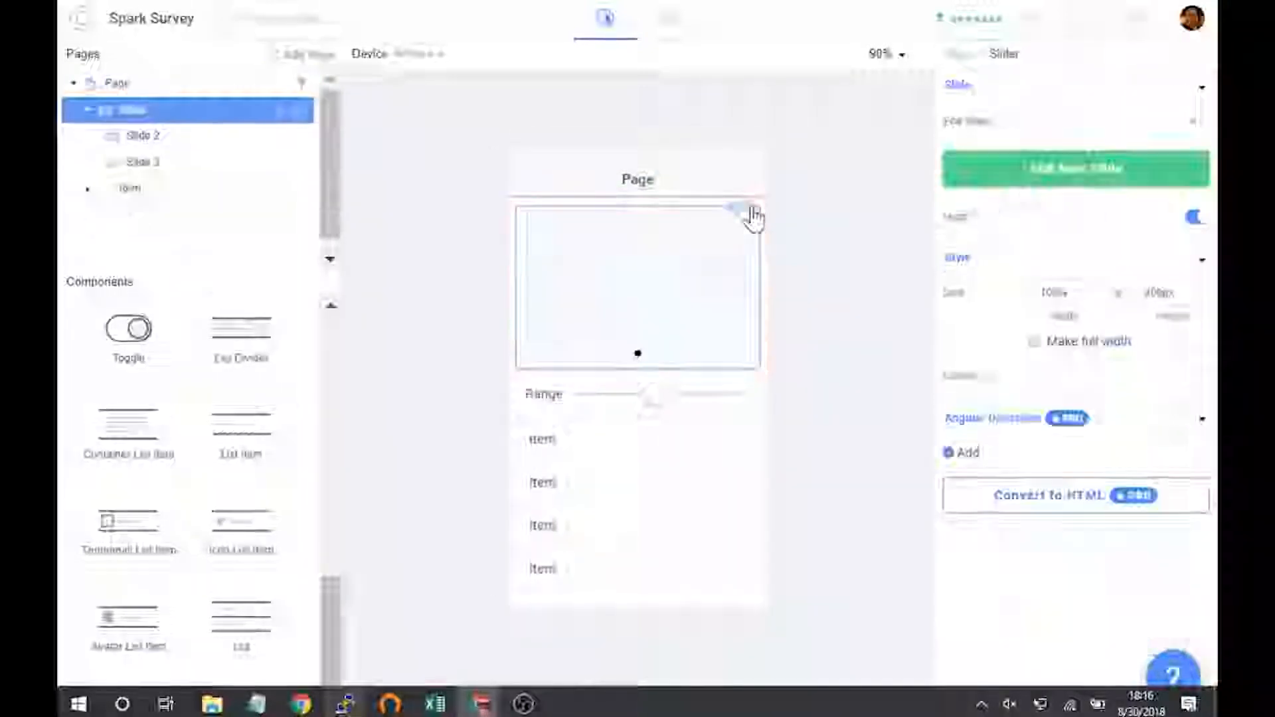
{"action": "key", "text": "Delete"}
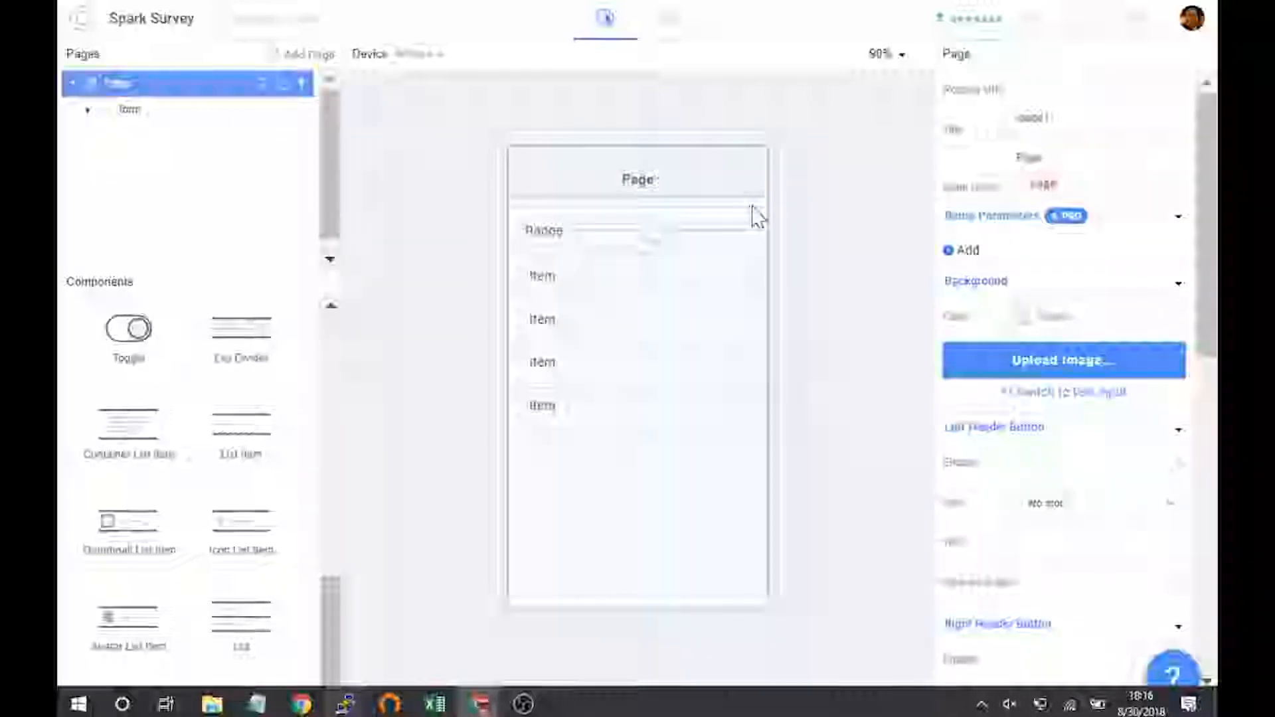
Examine the form's individual list items, matching each entry in the page structure with its place on the page
{"action": "left_click", "coordinate": [725, 311]}
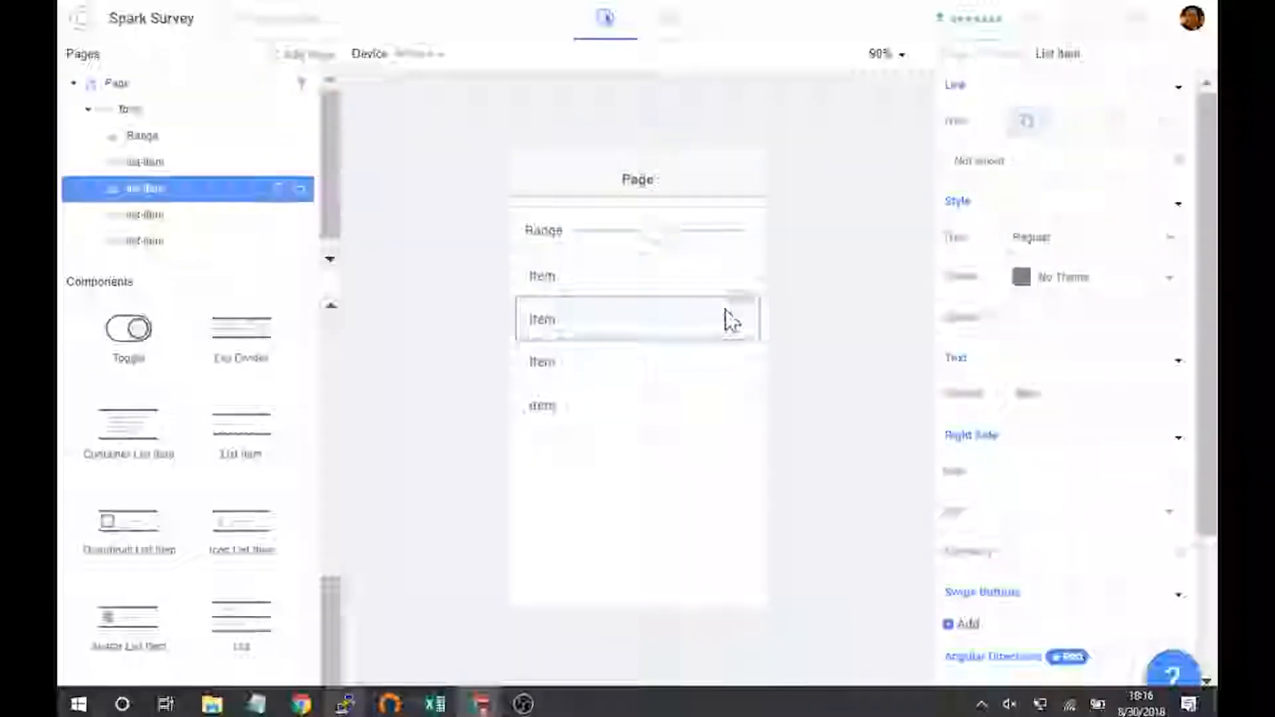
{"action": "left_click", "coordinate": [759, 289]}
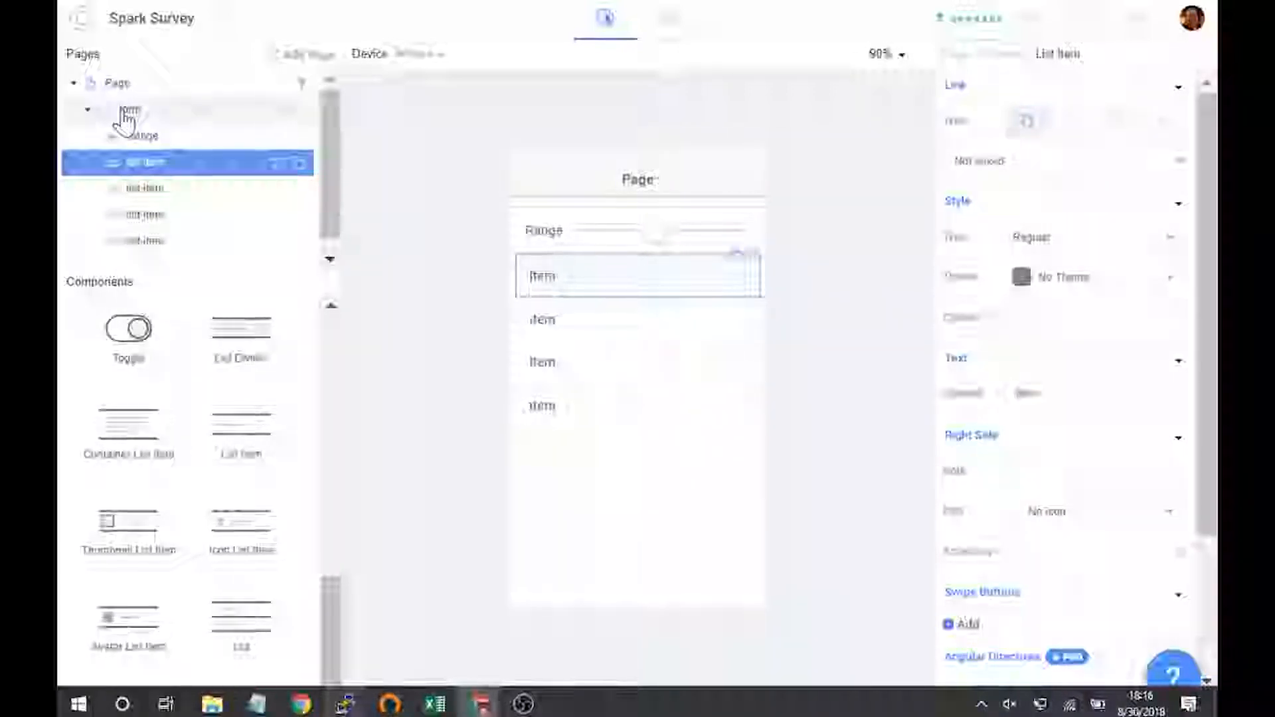
{"action": "left_click", "coordinate": [150, 195]}
{"action": "left_click", "coordinate": [155, 223]}
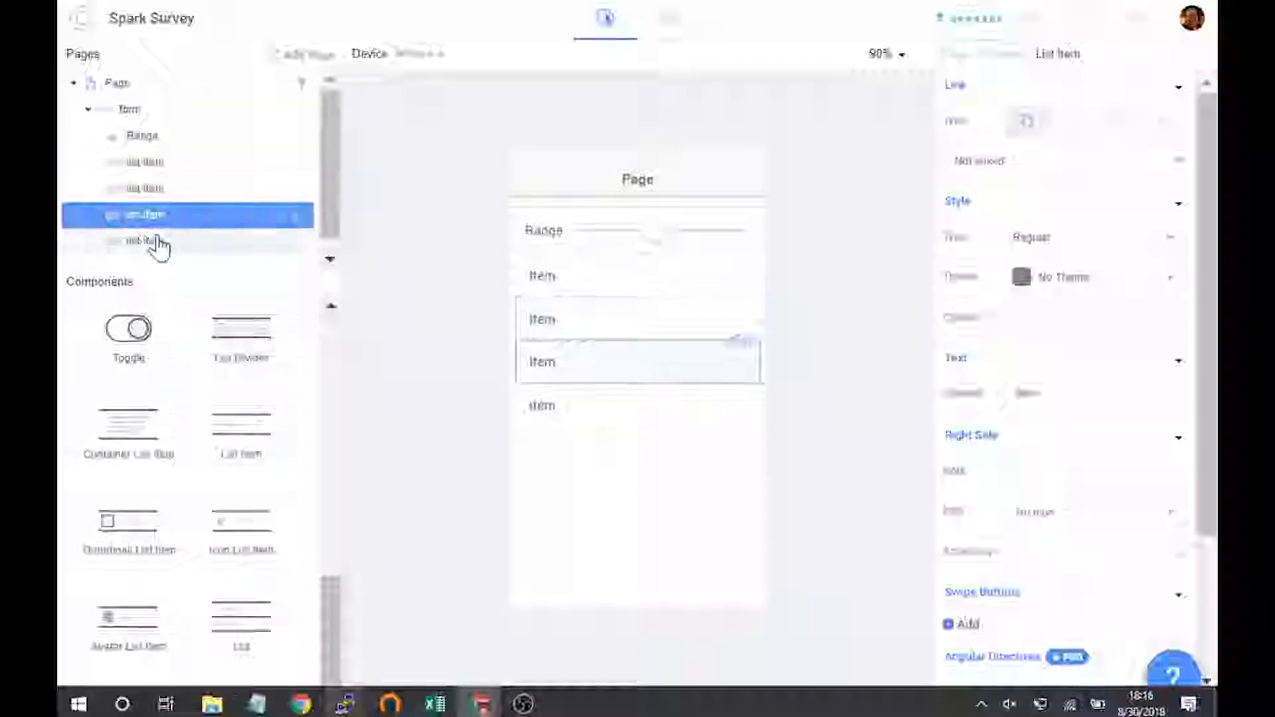
{"action": "left_click", "coordinate": [158, 247]}
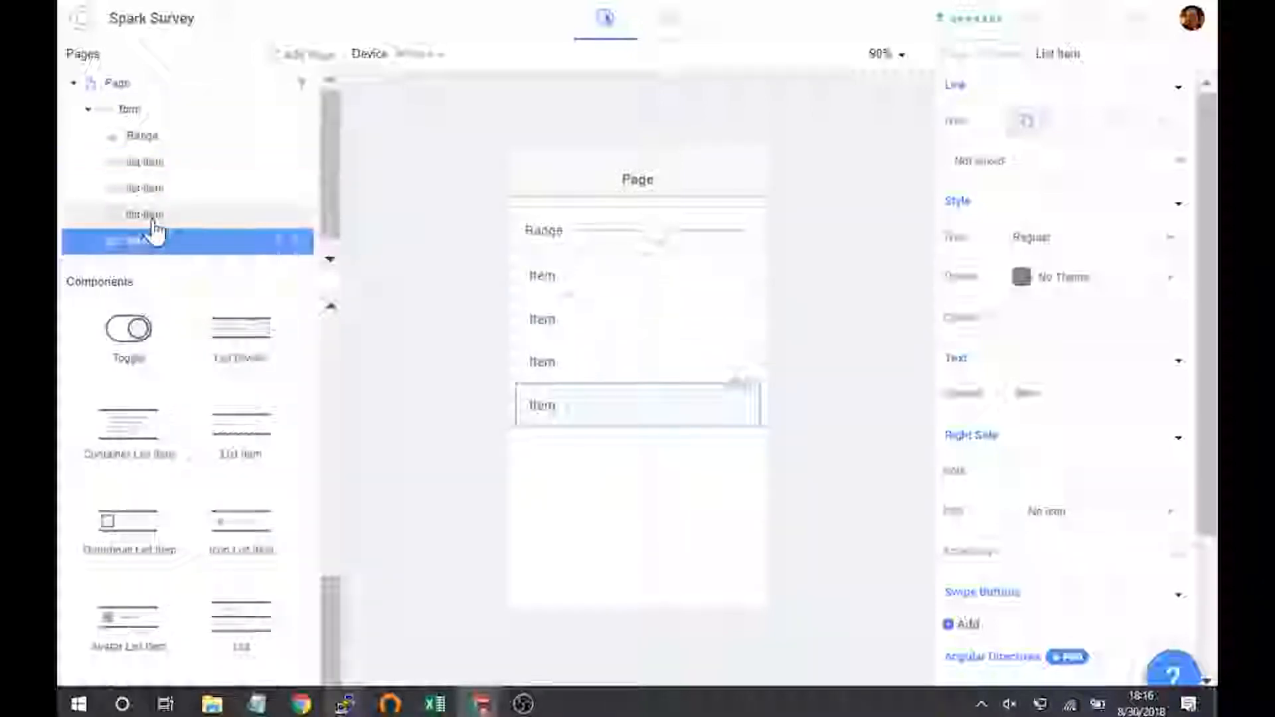
{"action": "left_click", "coordinate": [156, 212]}
{"action": "left_click", "coordinate": [150, 194]}
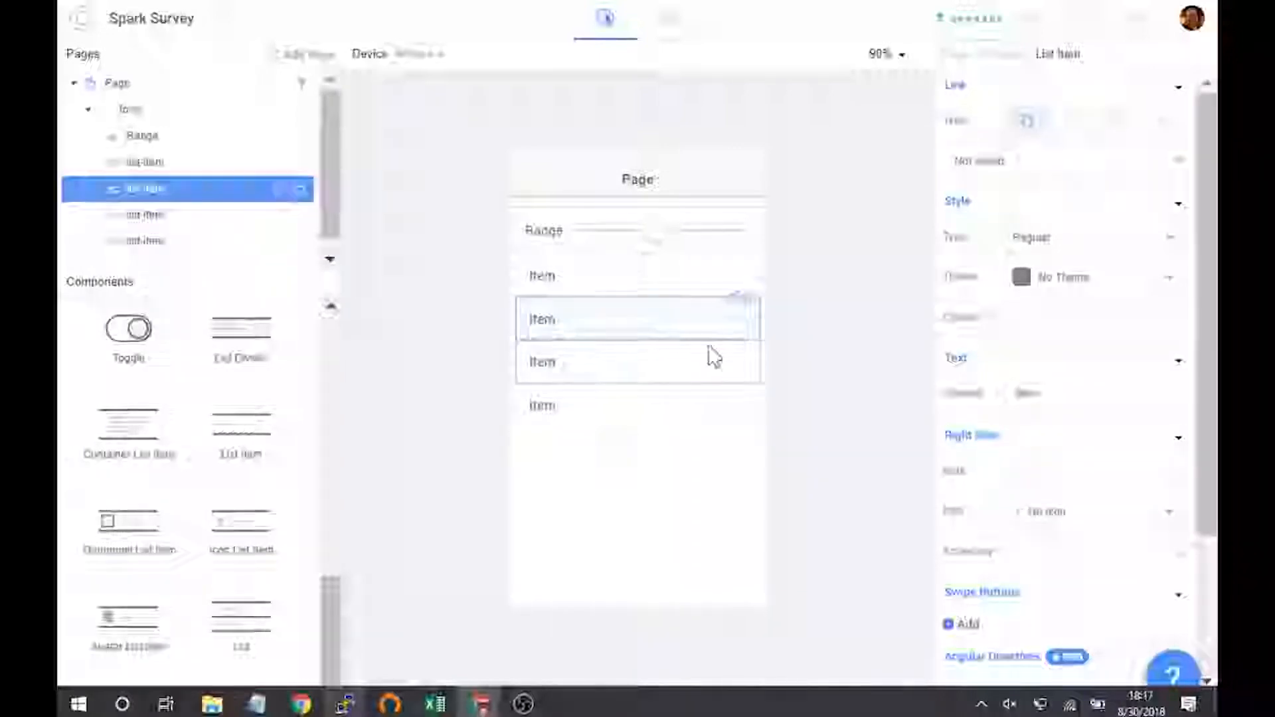
{"action": "left_click", "coordinate": [648, 363]}
{"action": "left_click", "coordinate": [683, 415]}
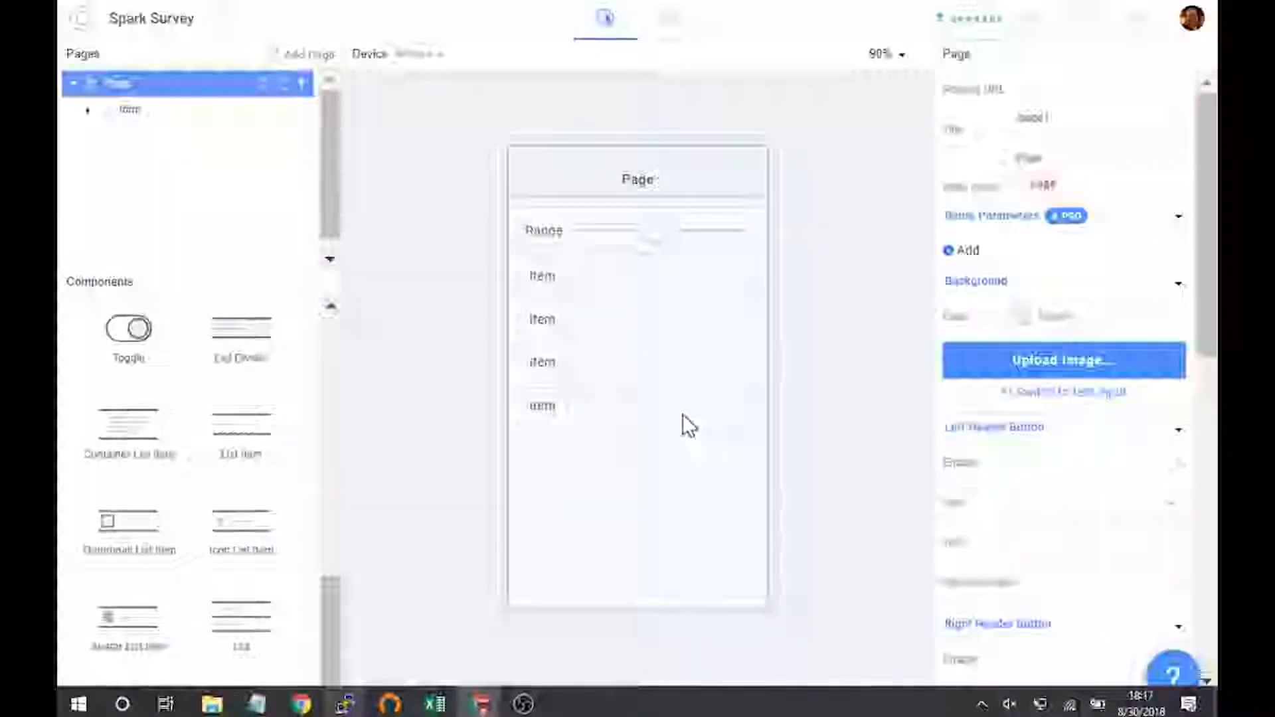
{"action": "left_click", "coordinate": [683, 413]}
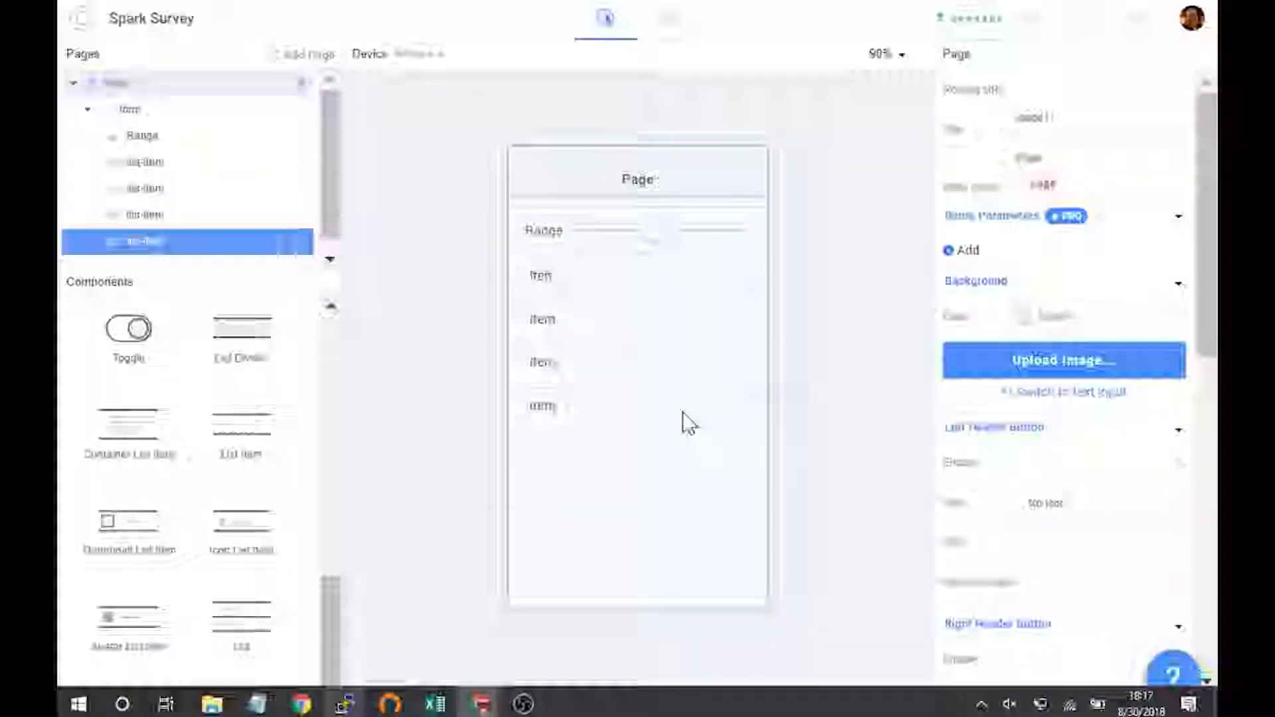
Duplicate the form and delete both the copy and the original, emptying the page
{"action": "left_click", "coordinate": [134, 112]}
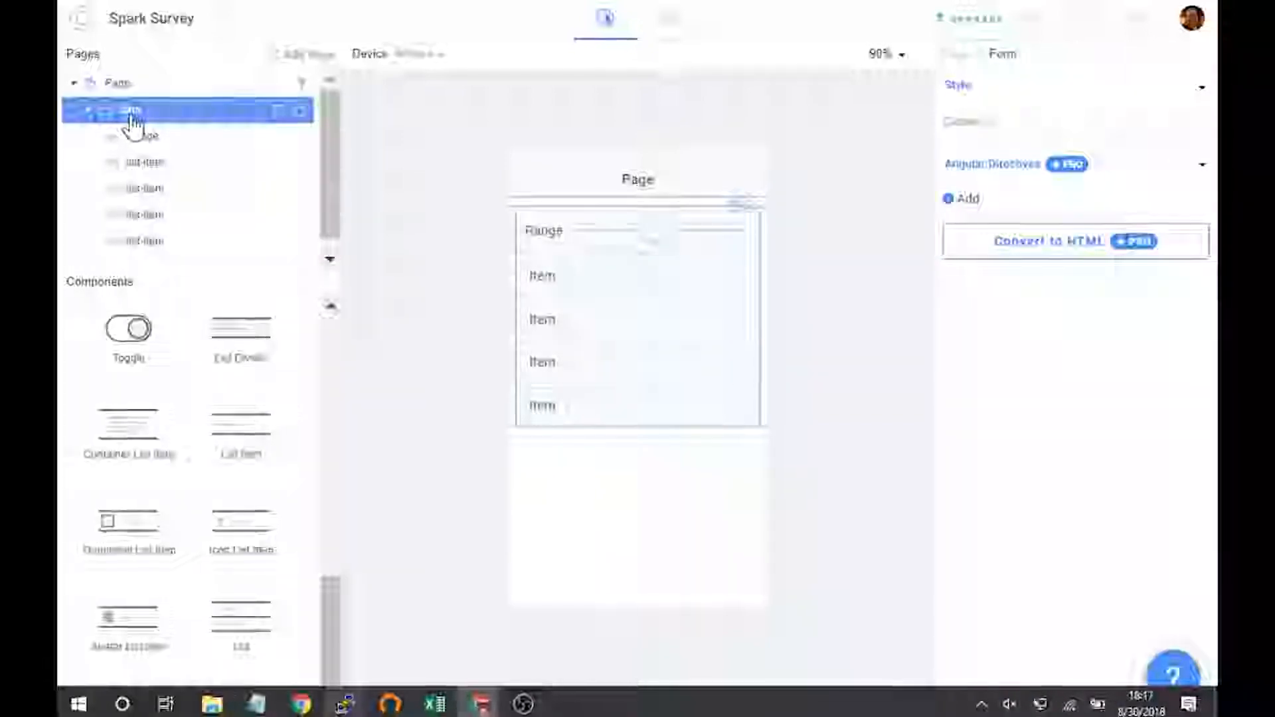
{"action": "left_click", "coordinate": [294, 118]}
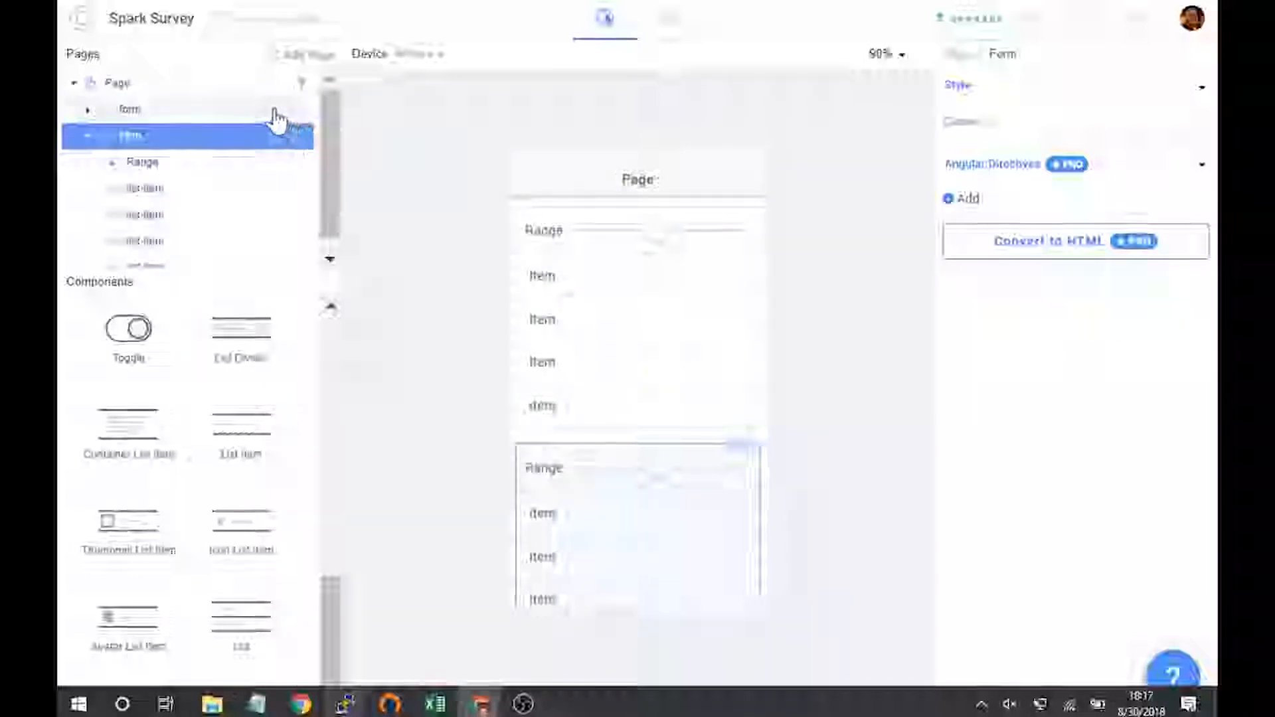
{"action": "left_click", "coordinate": [278, 150]}
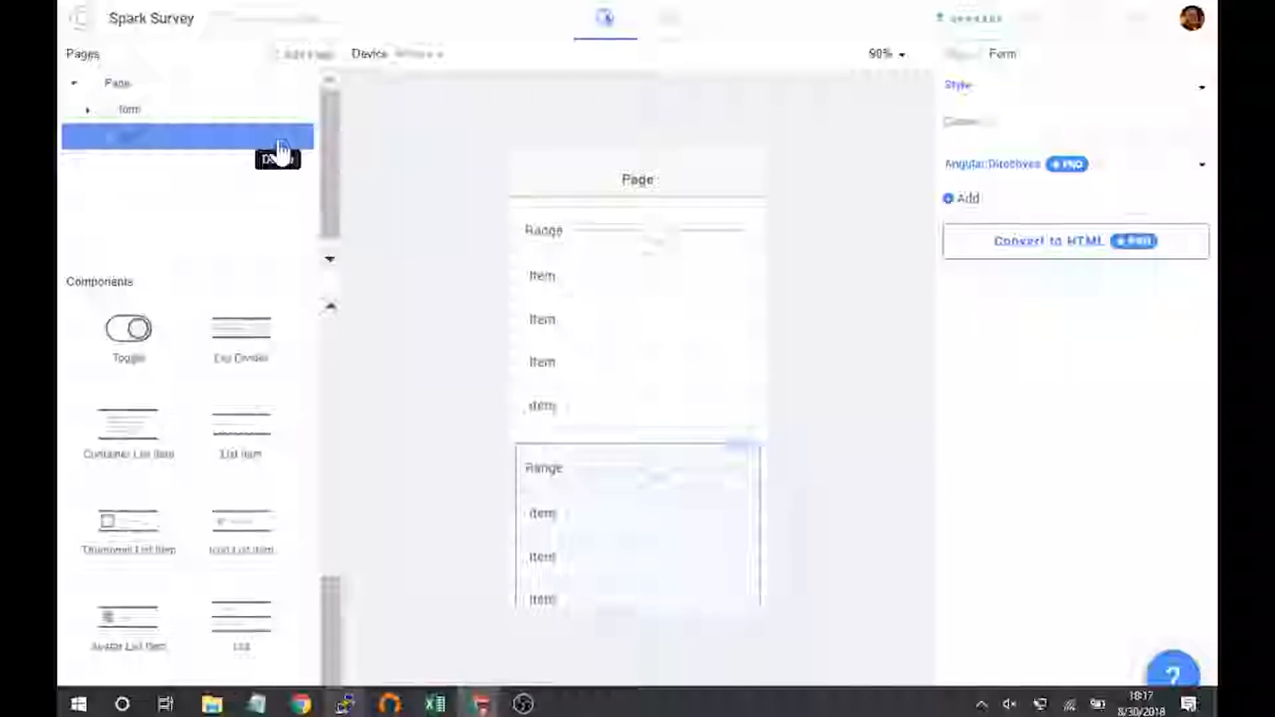
{"action": "left_click", "coordinate": [240, 118]}
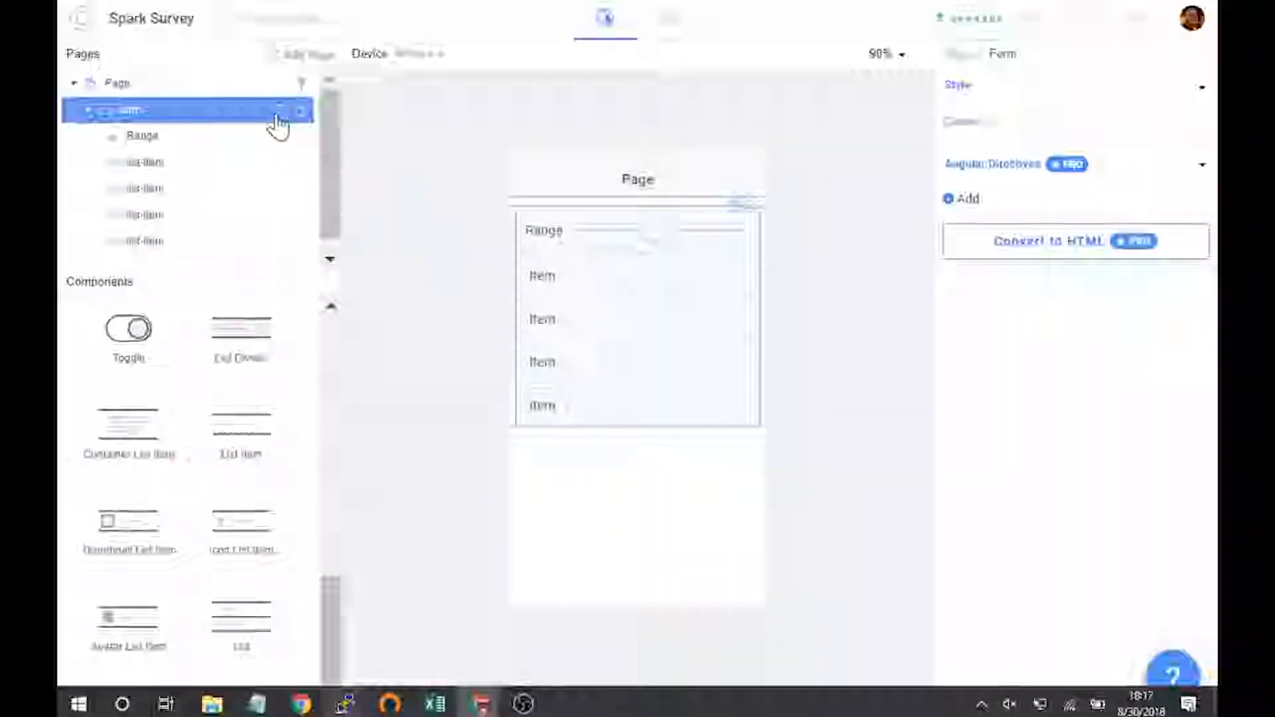
{"action": "left_click", "coordinate": [279, 119]}
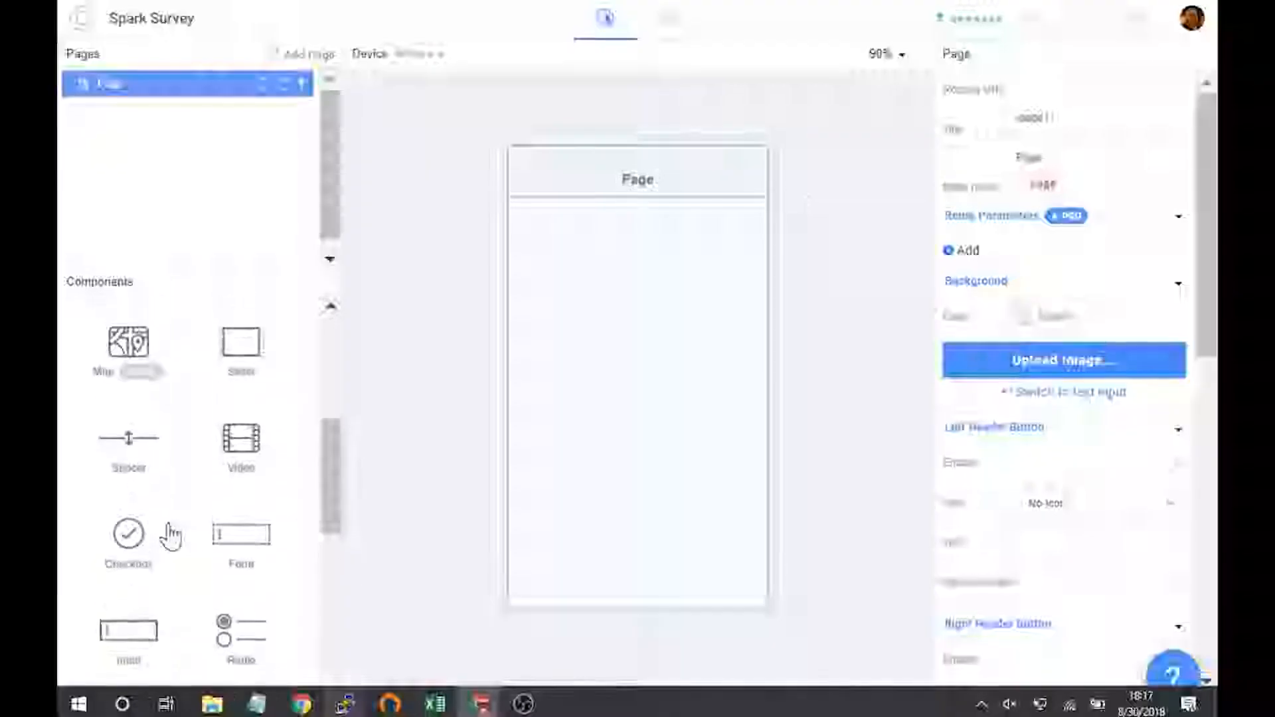
Add a Search component to the empty page
{"action": "scroll", "coordinate": [172, 535], "scroll_direction": "up", "scroll_amount": 3}
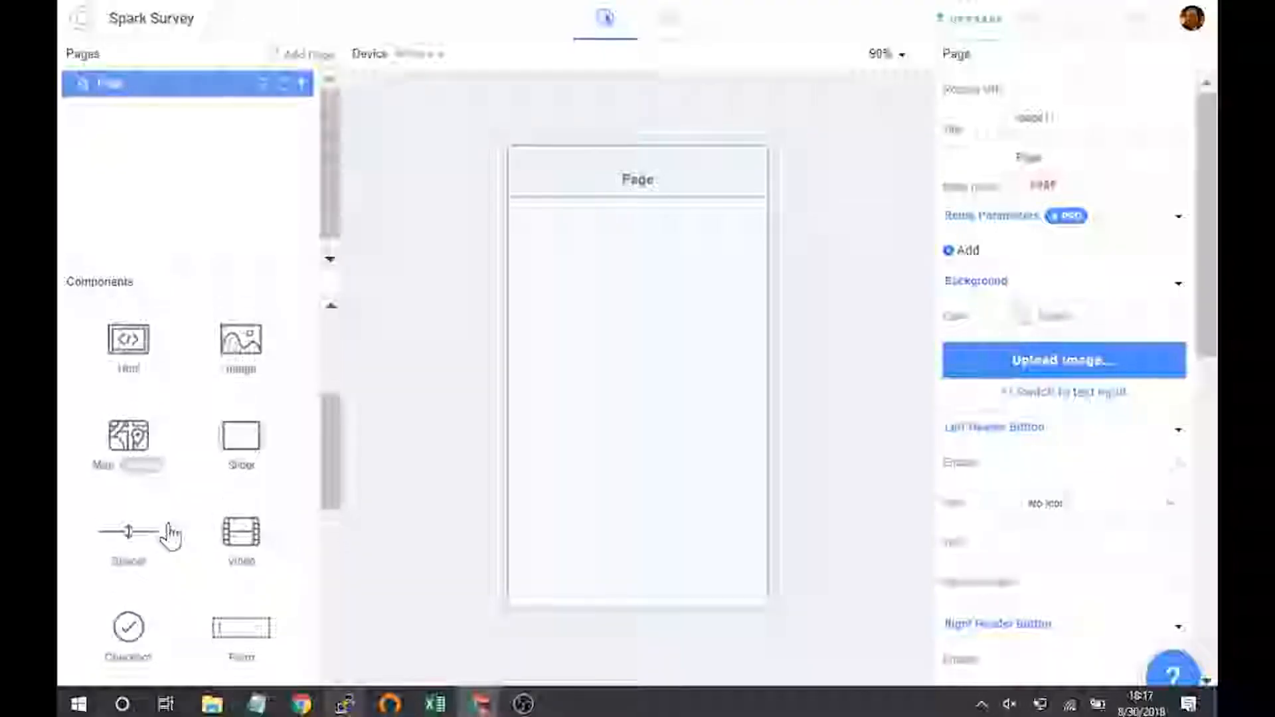
{"action": "scroll", "coordinate": [216, 565], "scroll_direction": "down", "scroll_amount": 3}
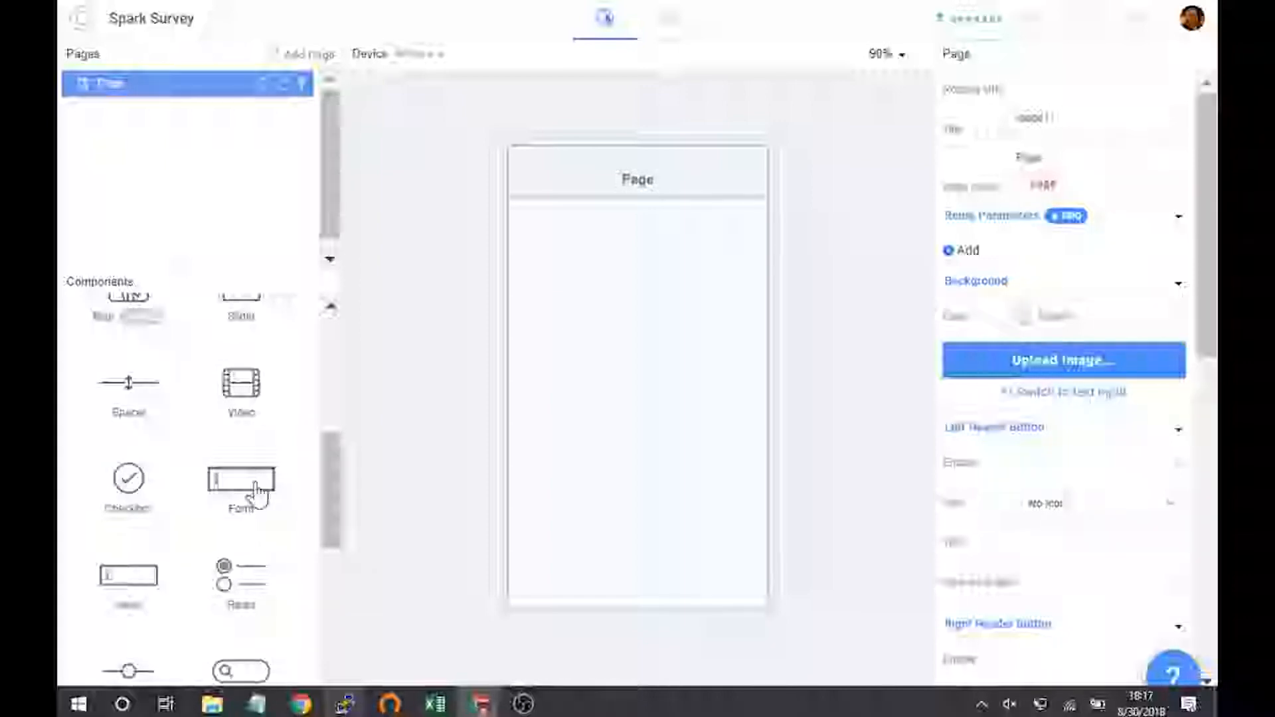
{"action": "scroll", "coordinate": [129, 564], "scroll_direction": "down", "scroll_amount": 1}
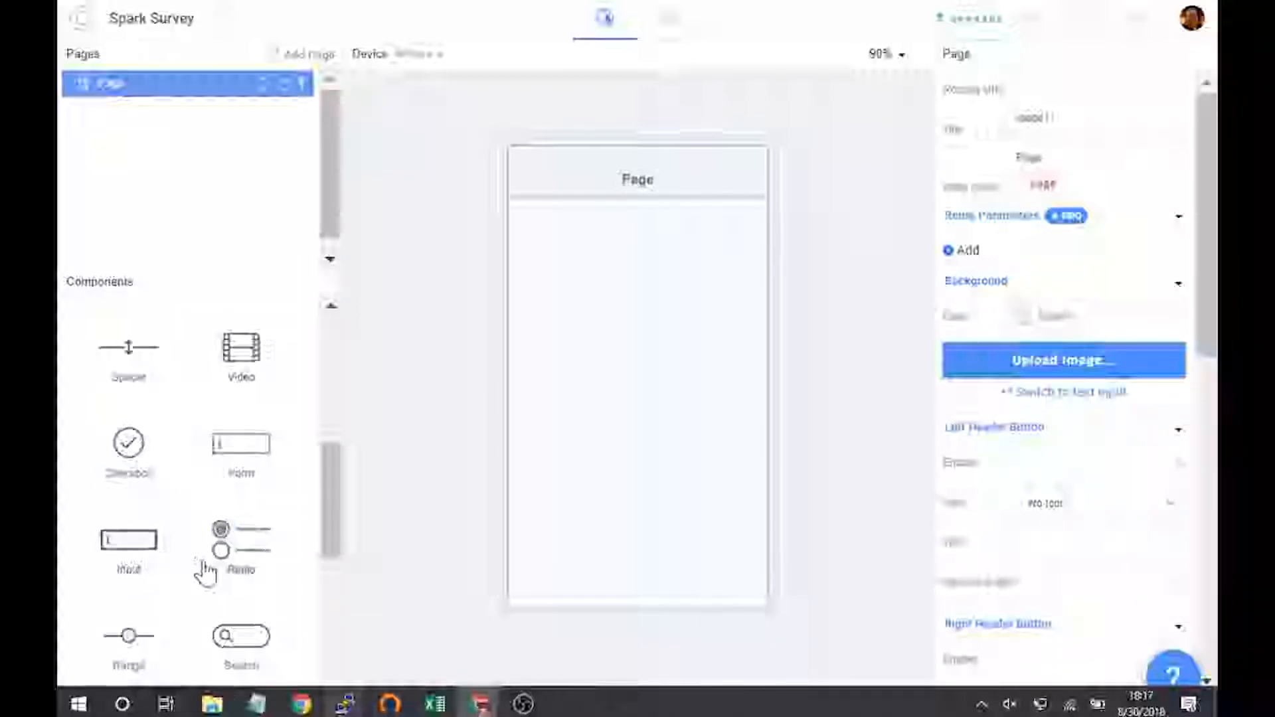
{"action": "scroll", "coordinate": [206, 571], "scroll_direction": "down", "scroll_amount": 4}
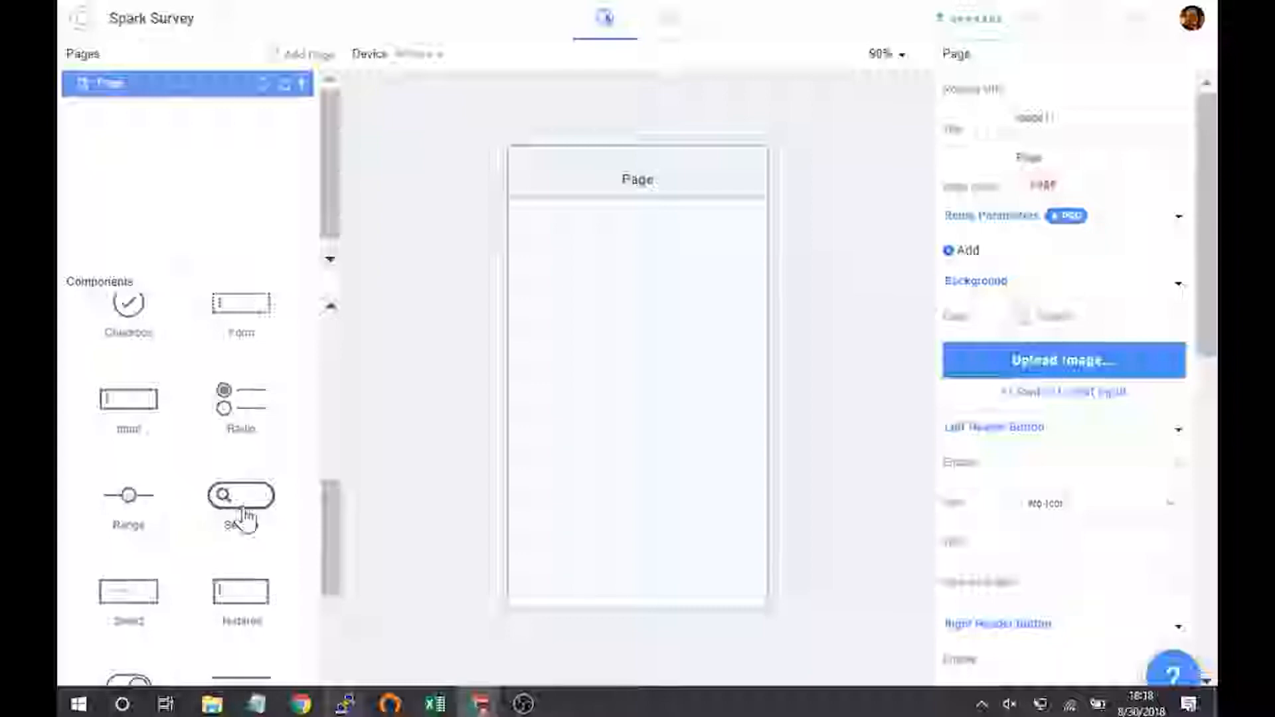
{"action": "scroll", "coordinate": [246, 517], "scroll_direction": "up", "scroll_amount": 3}
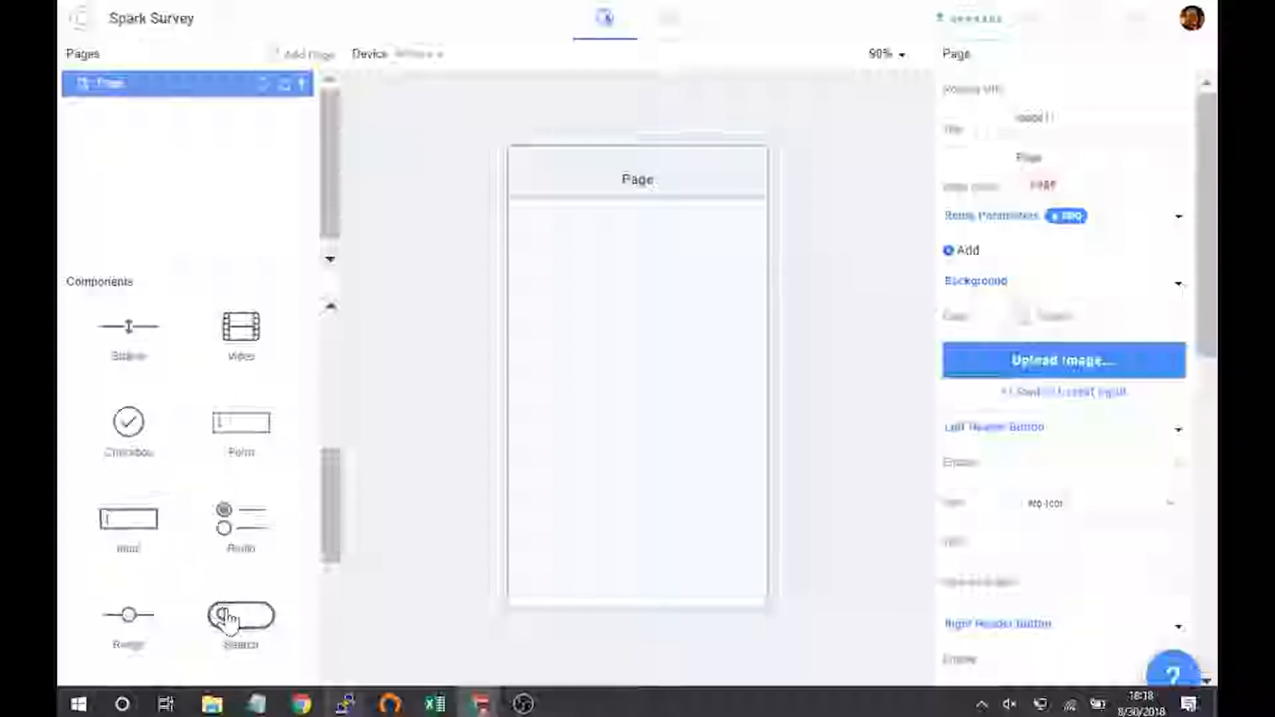
{"action": "scroll", "coordinate": [226, 624], "scroll_direction": "down", "scroll_amount": 1}
{"action": "left_click_drag", "start_coordinate": [228, 585], "coordinate": [706, 330]}
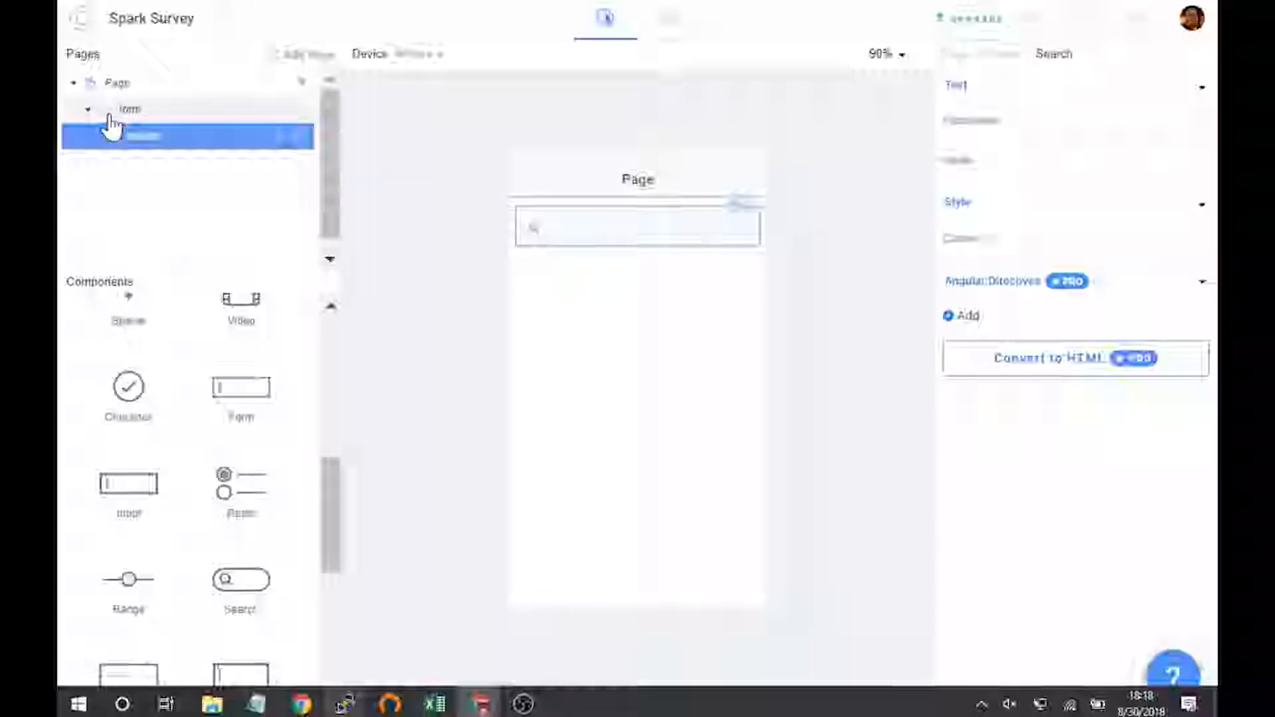
Add a Select, a Textarea and a Toggle component to the form below the search field
{"action": "scroll", "coordinate": [109, 465], "scroll_direction": "down", "scroll_amount": 3}
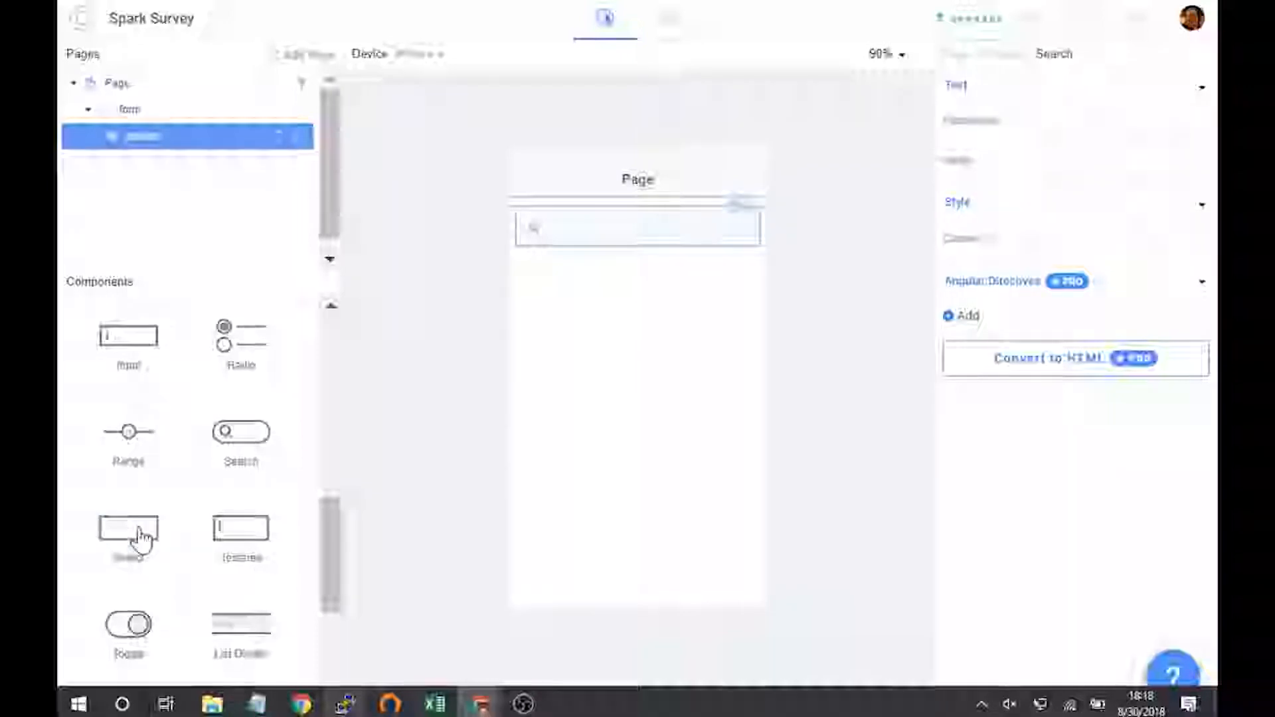
{"action": "left_click_drag", "start_coordinate": [139, 535], "coordinate": [663, 341]}
{"action": "left_click", "coordinate": [753, 288]}
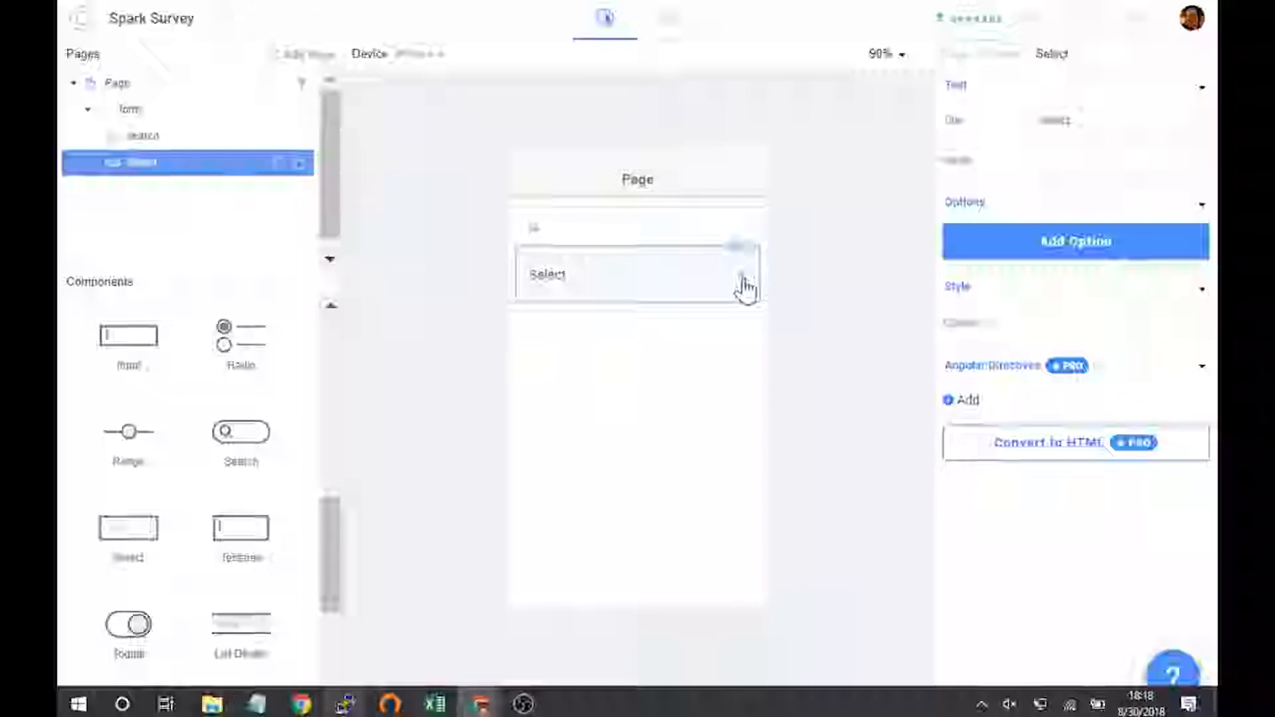
{"action": "left_click_drag", "start_coordinate": [240, 532], "coordinate": [615, 367]}
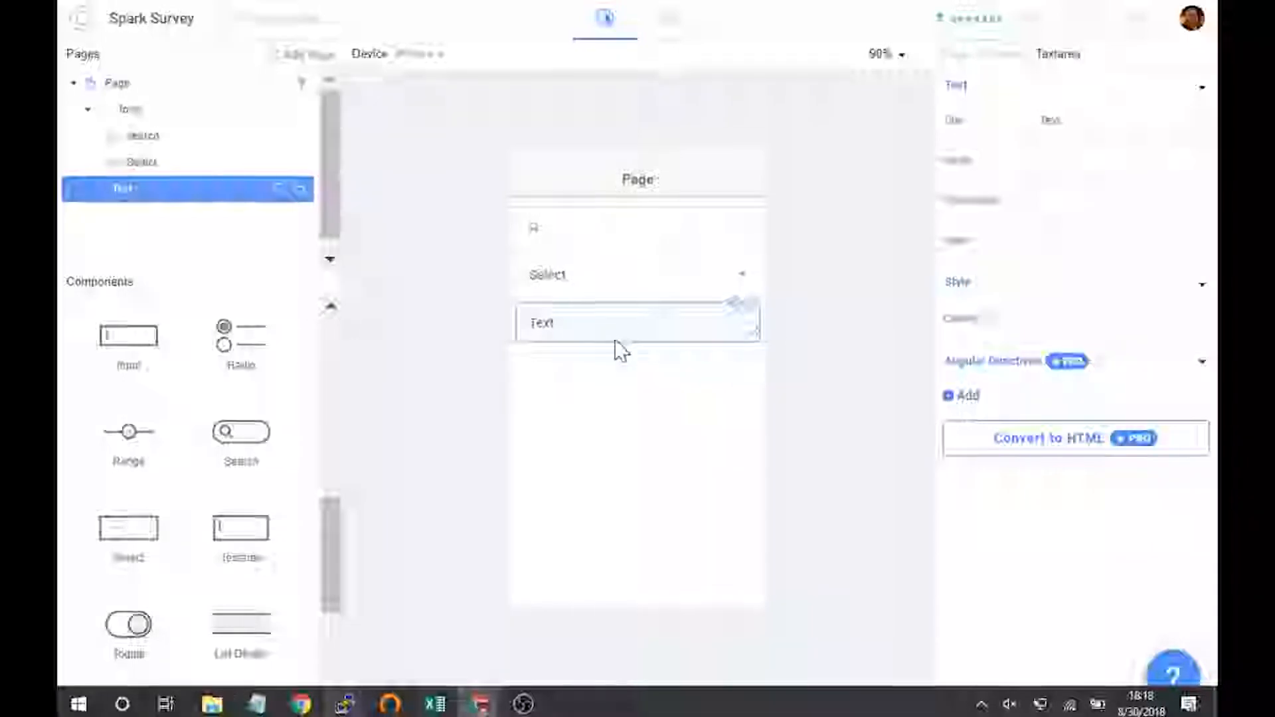
{"action": "left_click_drag", "start_coordinate": [163, 611], "coordinate": [610, 416]}
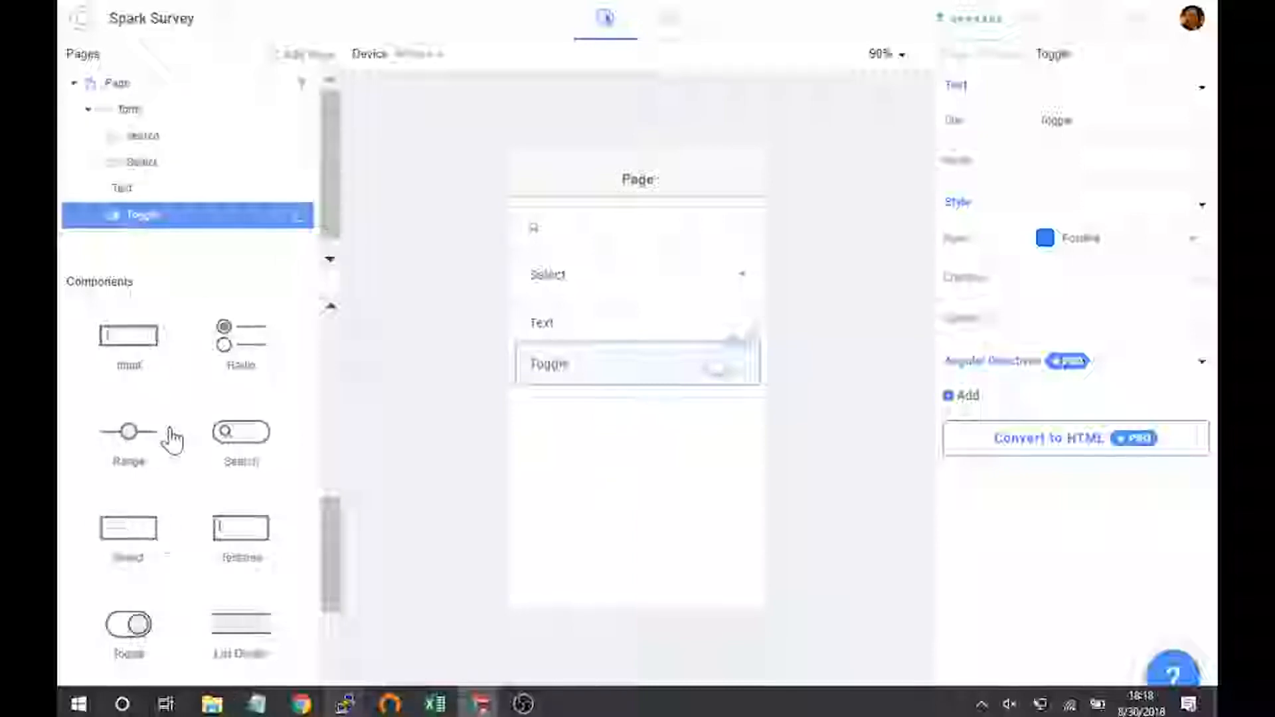
Add a Spacer below the form and an Input component beneath the spacer
{"action": "scroll", "coordinate": [152, 425], "scroll_direction": "up", "scroll_amount": 5}
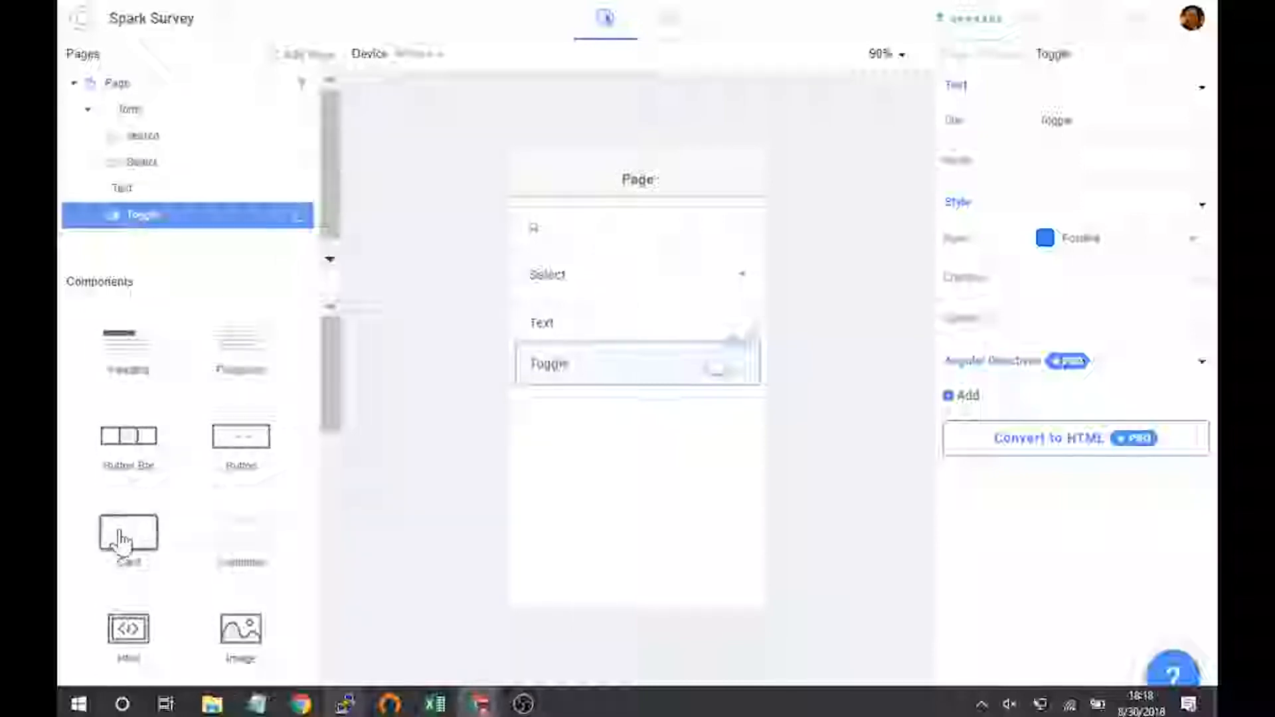
{"action": "scroll", "coordinate": [148, 649], "scroll_direction": "down", "scroll_amount": 5}
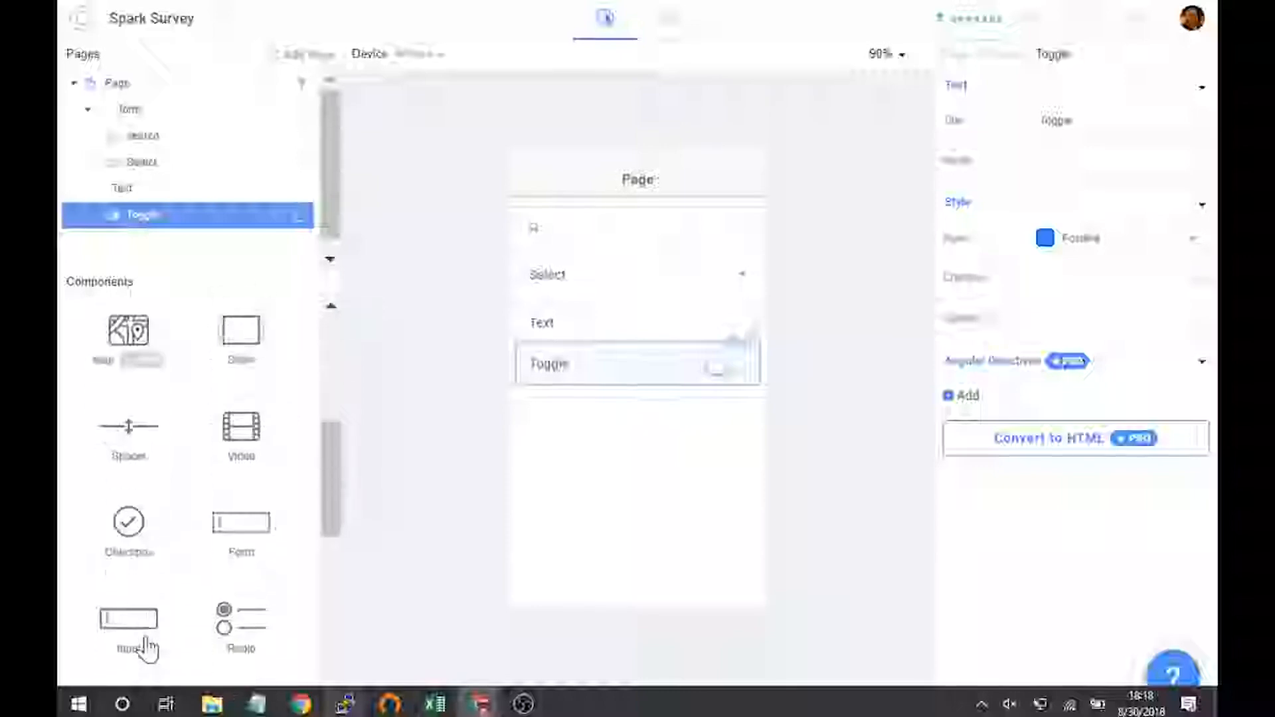
{"action": "left_click_drag", "start_coordinate": [130, 451], "coordinate": [661, 485]}
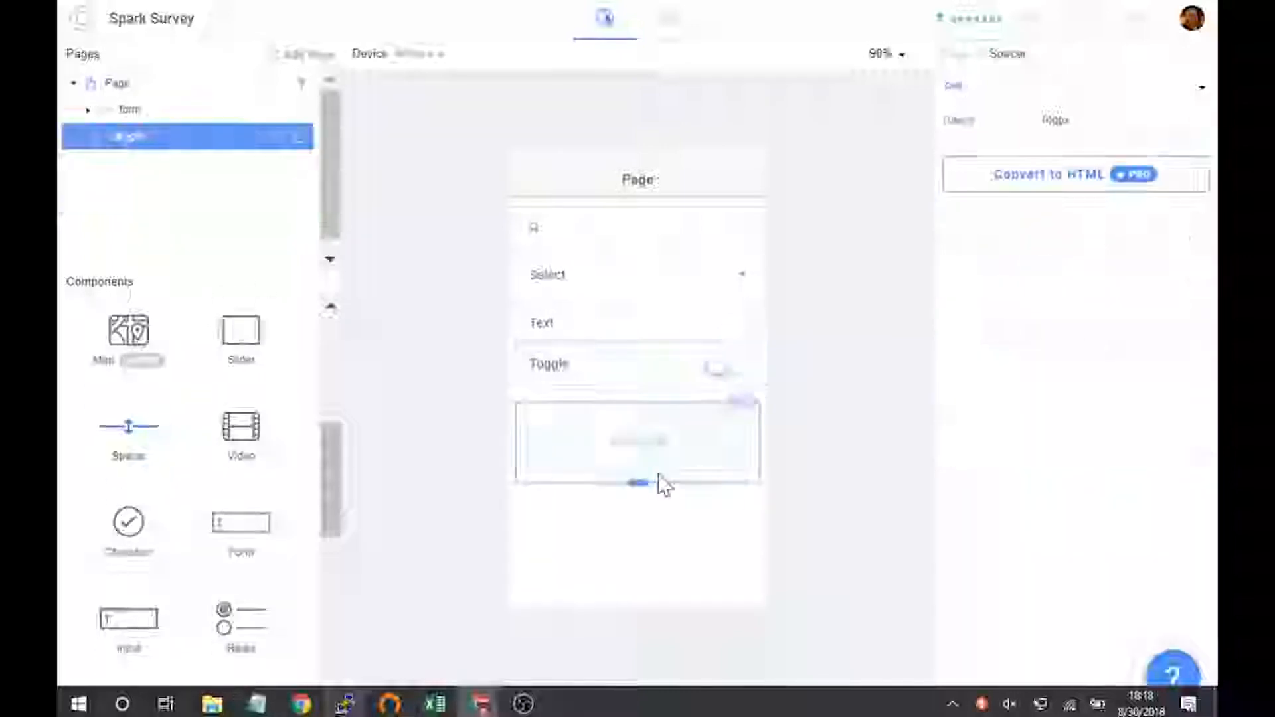
{"action": "scroll", "coordinate": [119, 556], "scroll_direction": "down", "scroll_amount": 1}
{"action": "left_click_drag", "start_coordinate": [136, 600], "coordinate": [616, 556]}
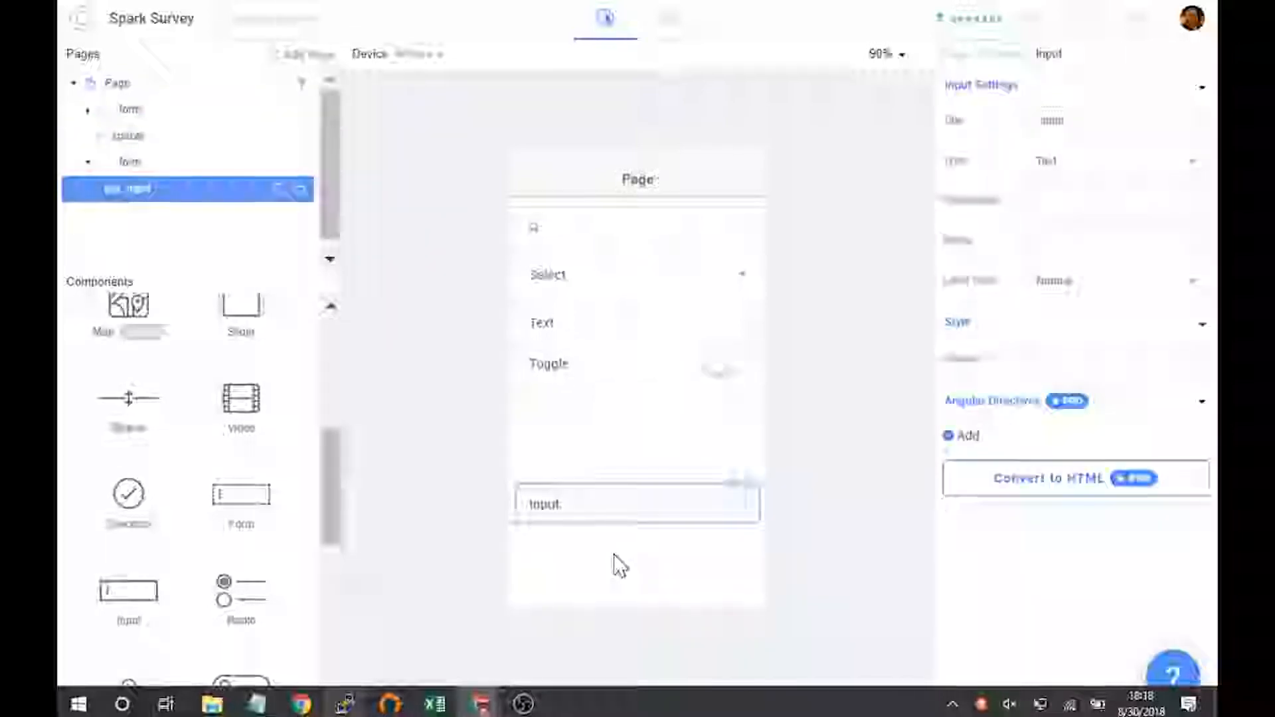
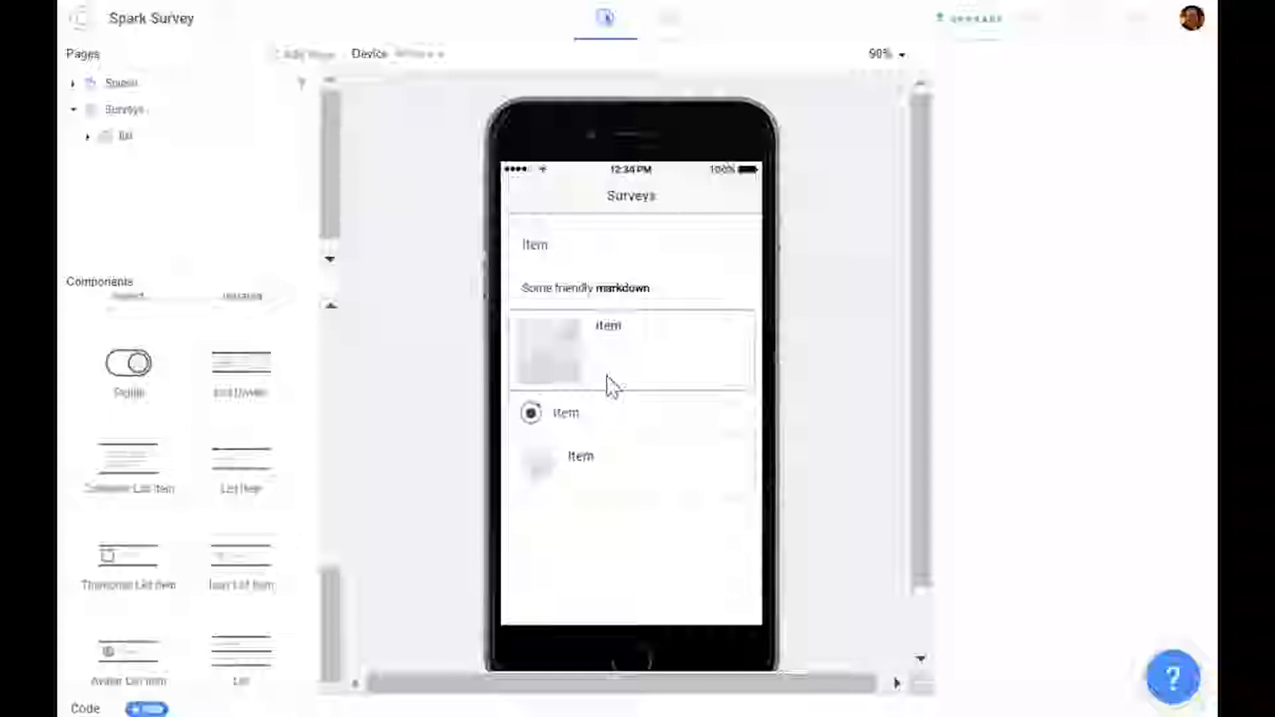
Set the second line of the thumbnail list item on the Surveys page to "Line 2"
{"action": "left_click", "coordinate": [614, 336]}
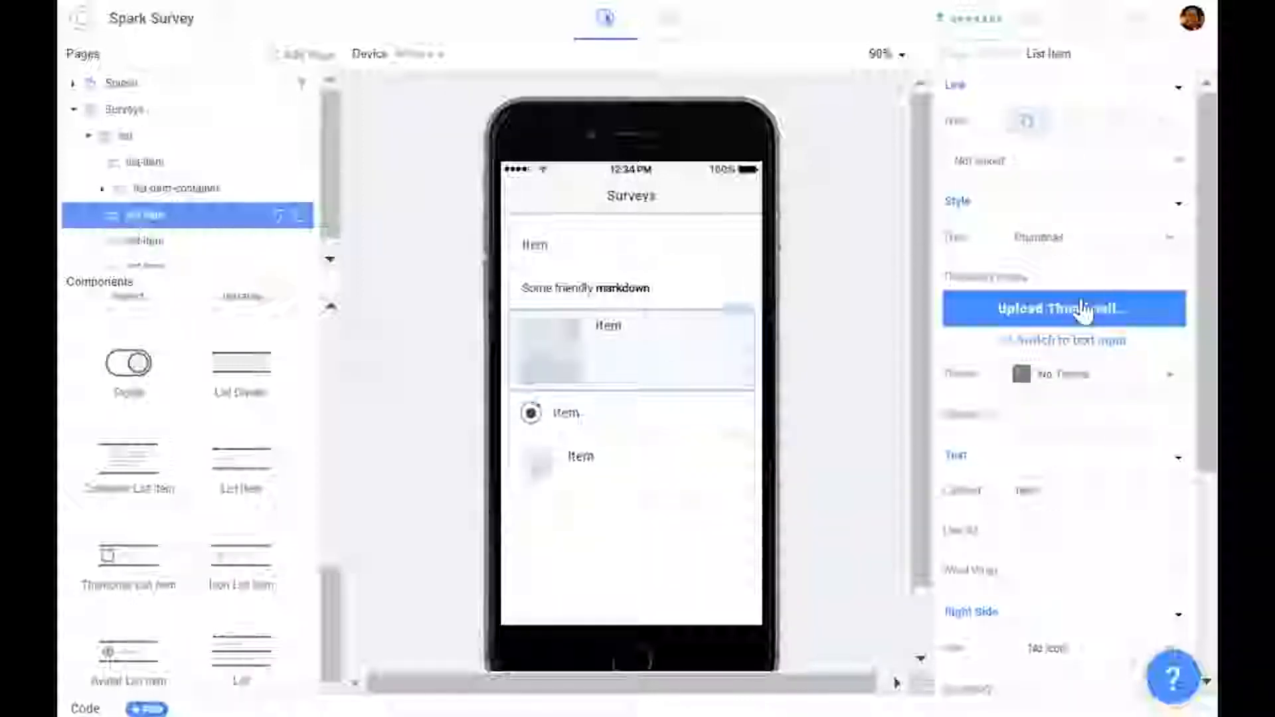
{"action": "left_click", "coordinate": [1020, 530]}
{"action": "type", "text": "14"}
{"action": "type", "text": "ne 2"}
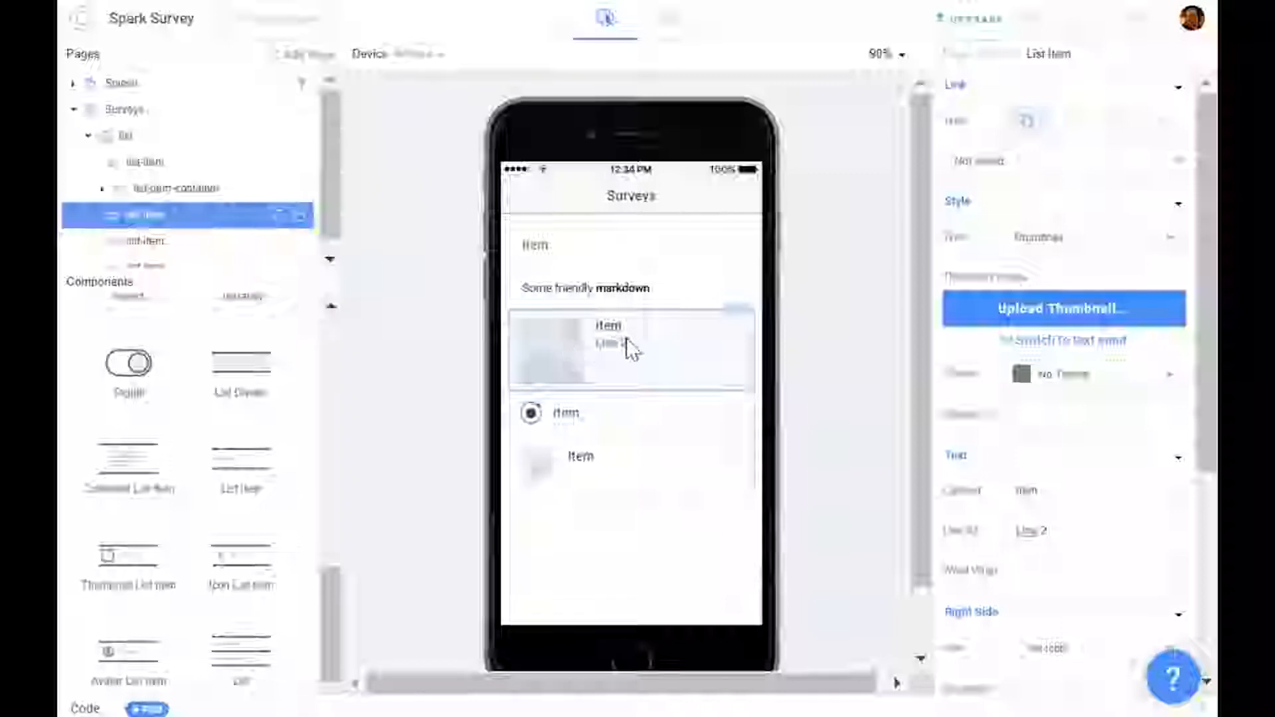
Add a separate paragraph reading "Lines" below "Some friendly **markdown**" in the container list item's text
{"action": "left_click", "coordinate": [611, 294]}
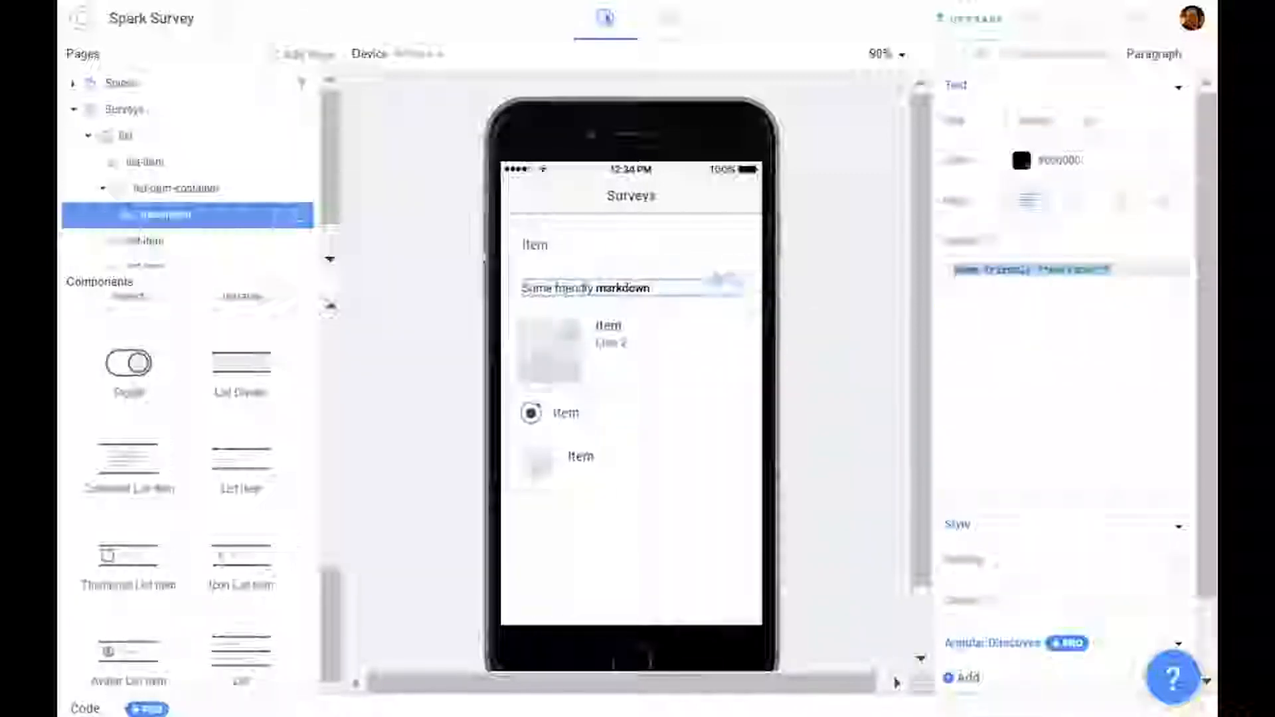
{"action": "left_click", "coordinate": [1114, 270]}
{"action": "key", "text": "Return"}
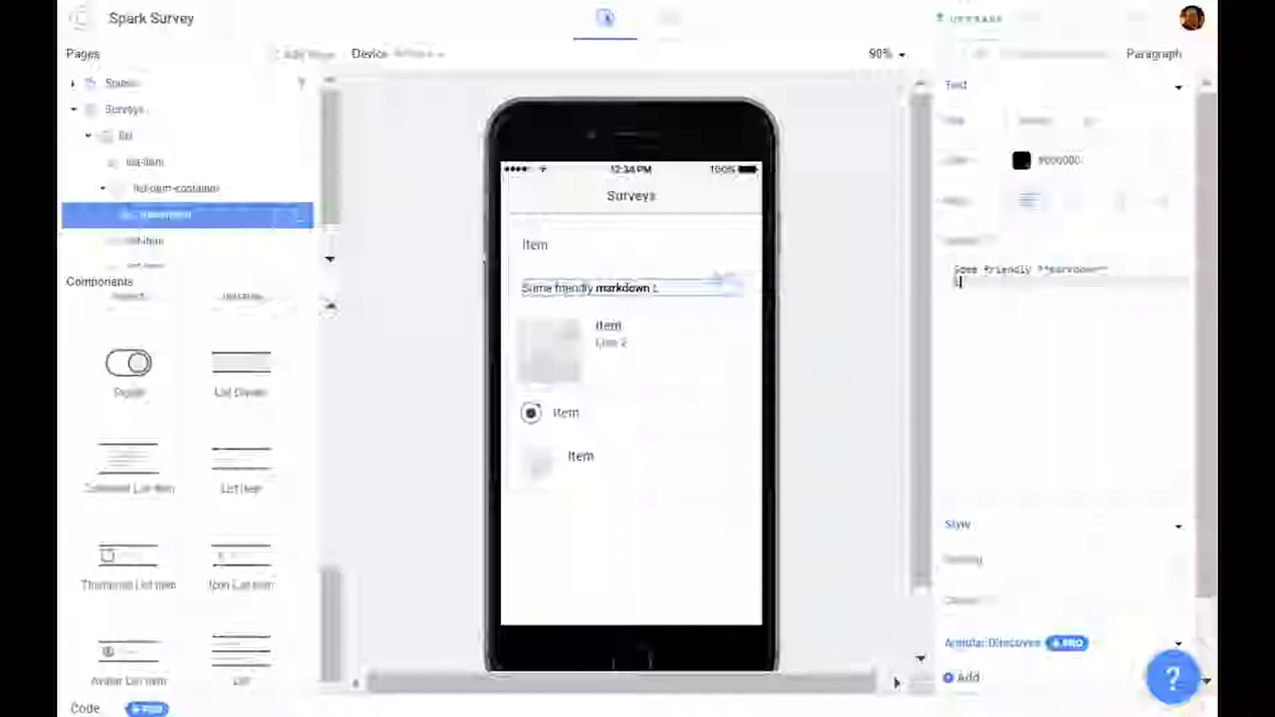
{"action": "type", "text": "Lines"}
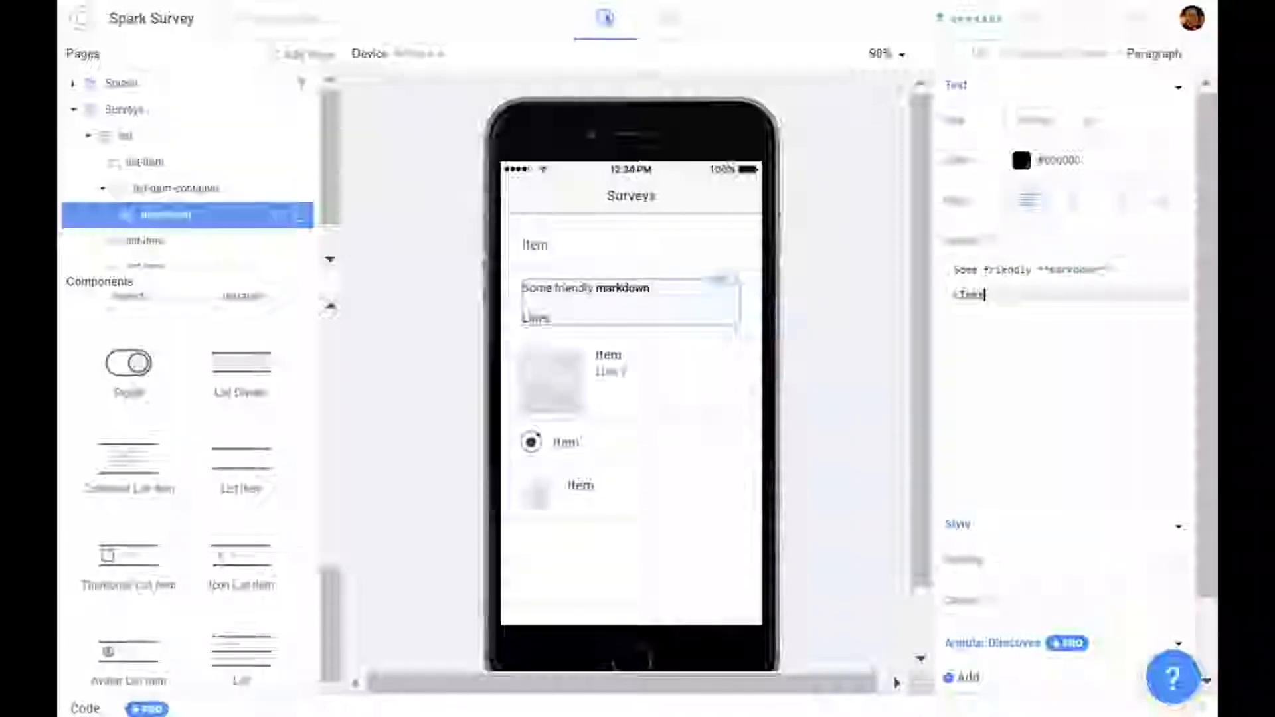
{"action": "key", "text": "Left"}
{"action": "key", "text": "Left"}
{"action": "key", "text": "BackSpace"}
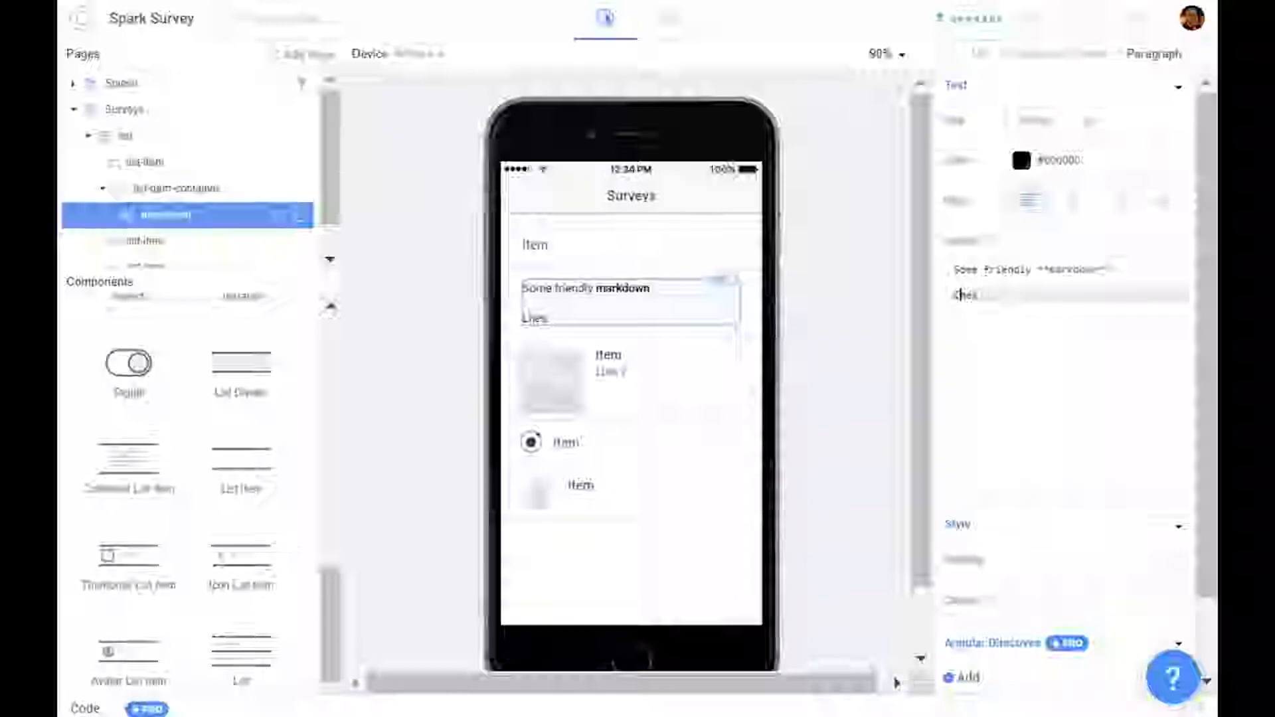
{"action": "key", "text": "Return"}
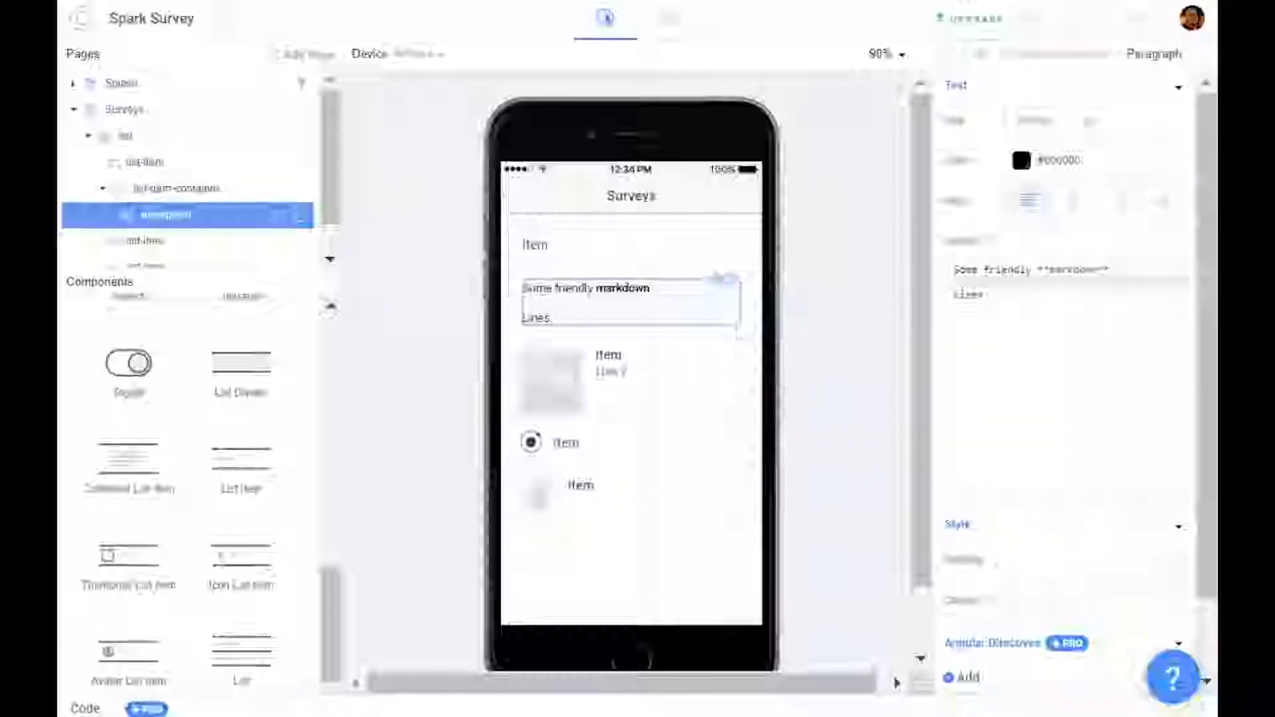
Remove the line break before "Lines" in the markdown text and insert it again
{"action": "left_click", "coordinate": [965, 294]}
{"action": "key", "text": "Left"}
{"action": "key", "text": "Left"}
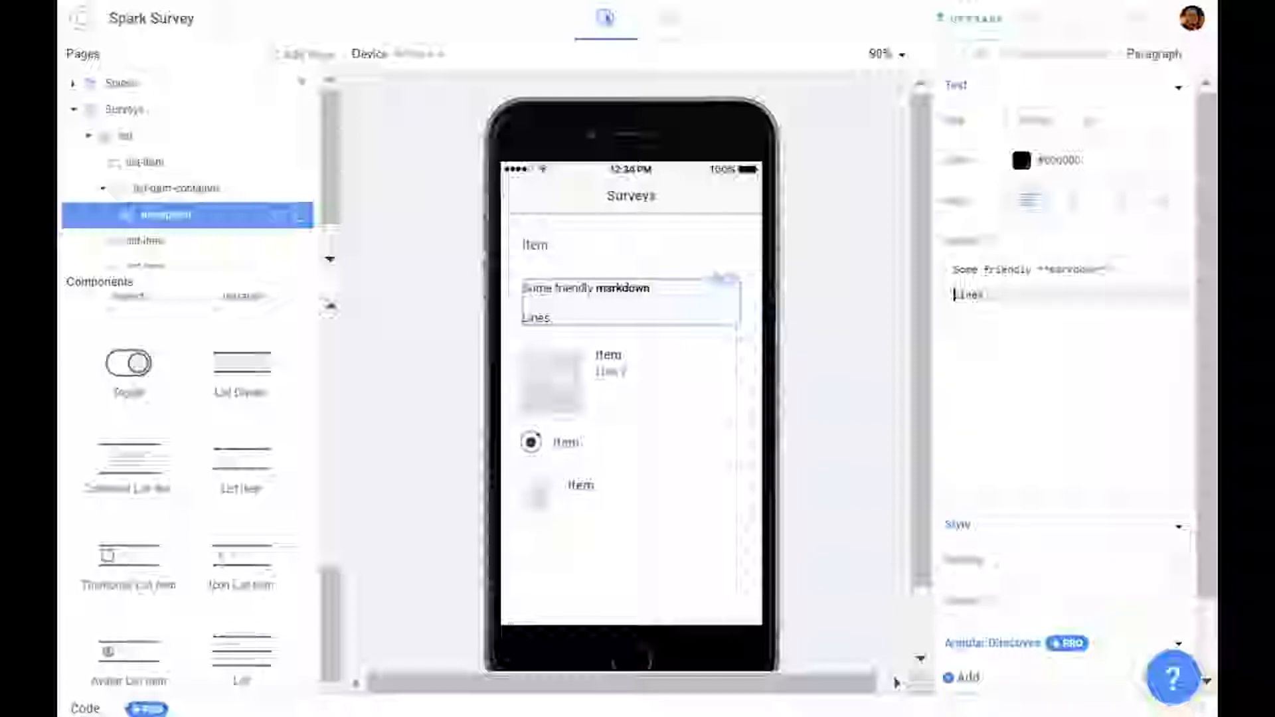
{"action": "key", "text": "BackSpace"}
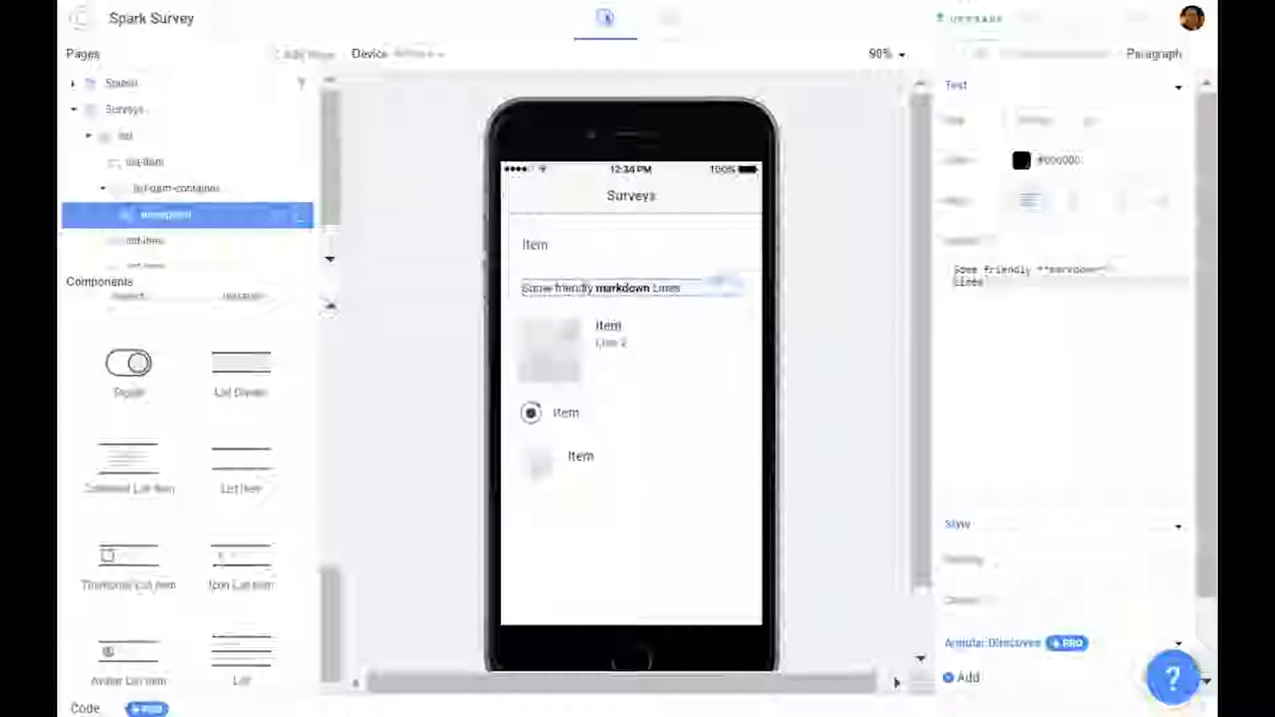
{"action": "key", "text": "Return"}
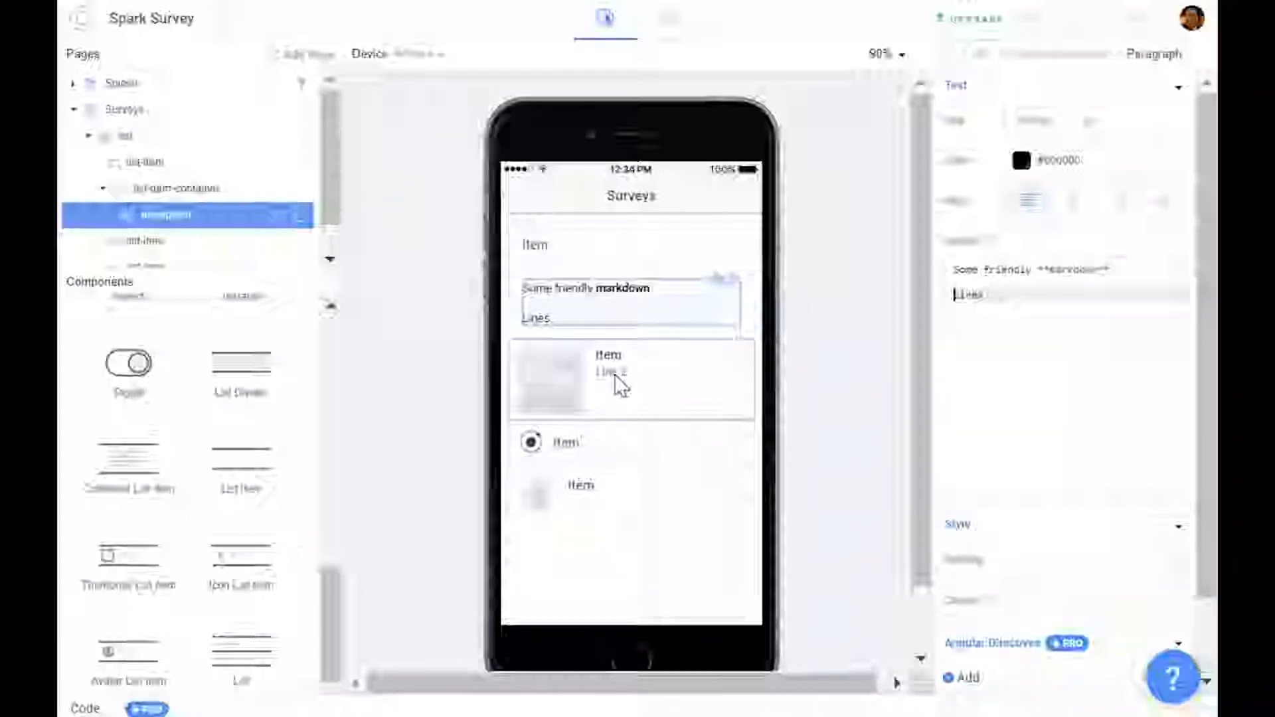
Set the icon list item's note to "Note", and give the first list item the content "Title" and the note "Note"
{"action": "left_click", "coordinate": [610, 452]}
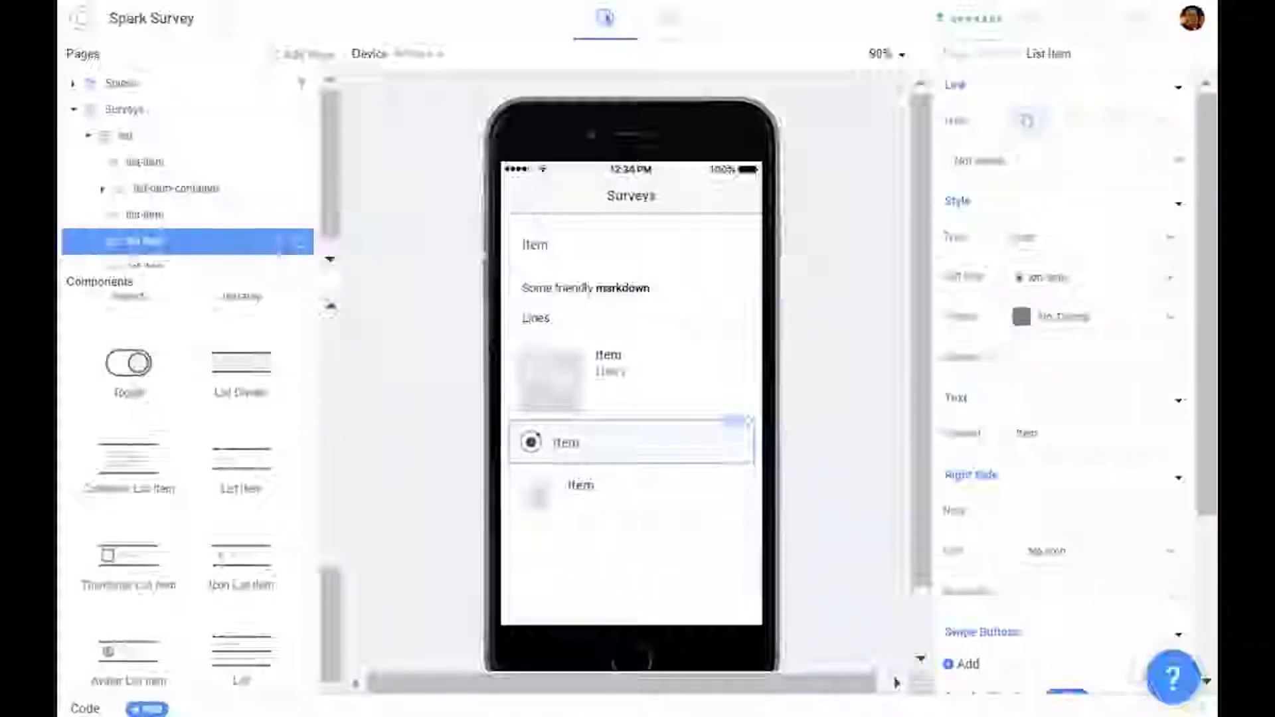
{"action": "type", "text": "Hello"}
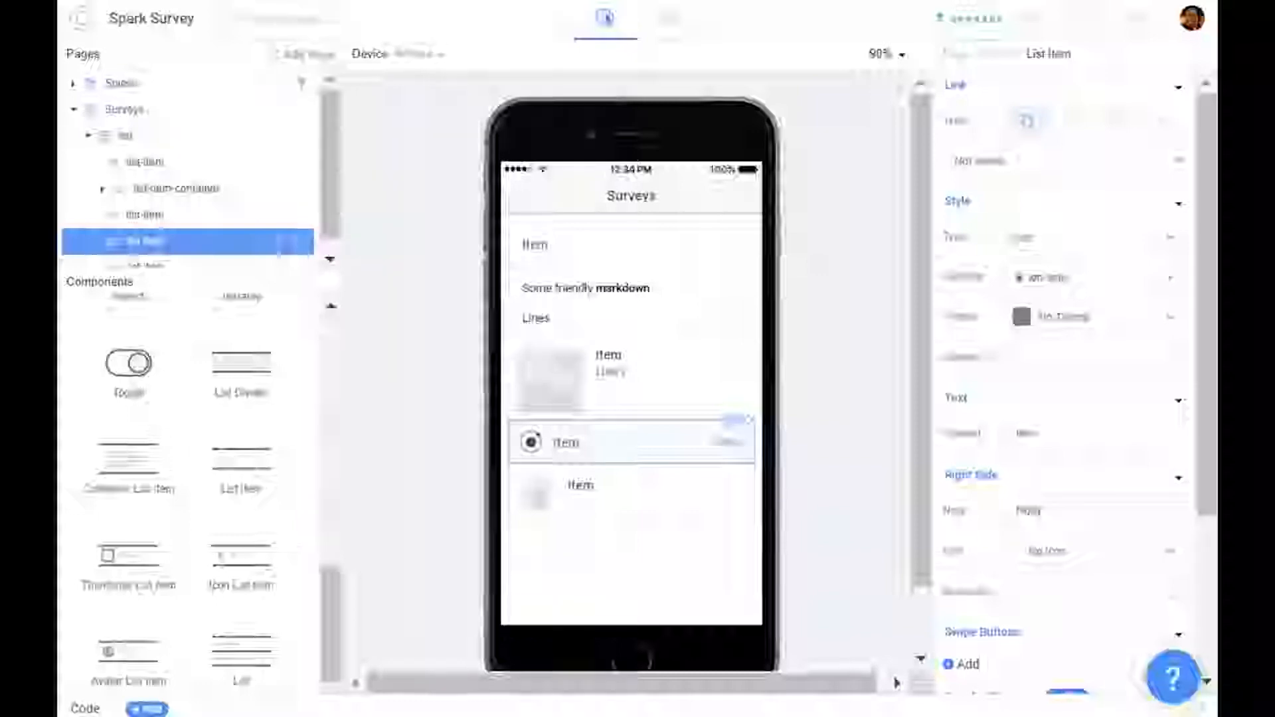
{"action": "left_click", "coordinate": [598, 243]}
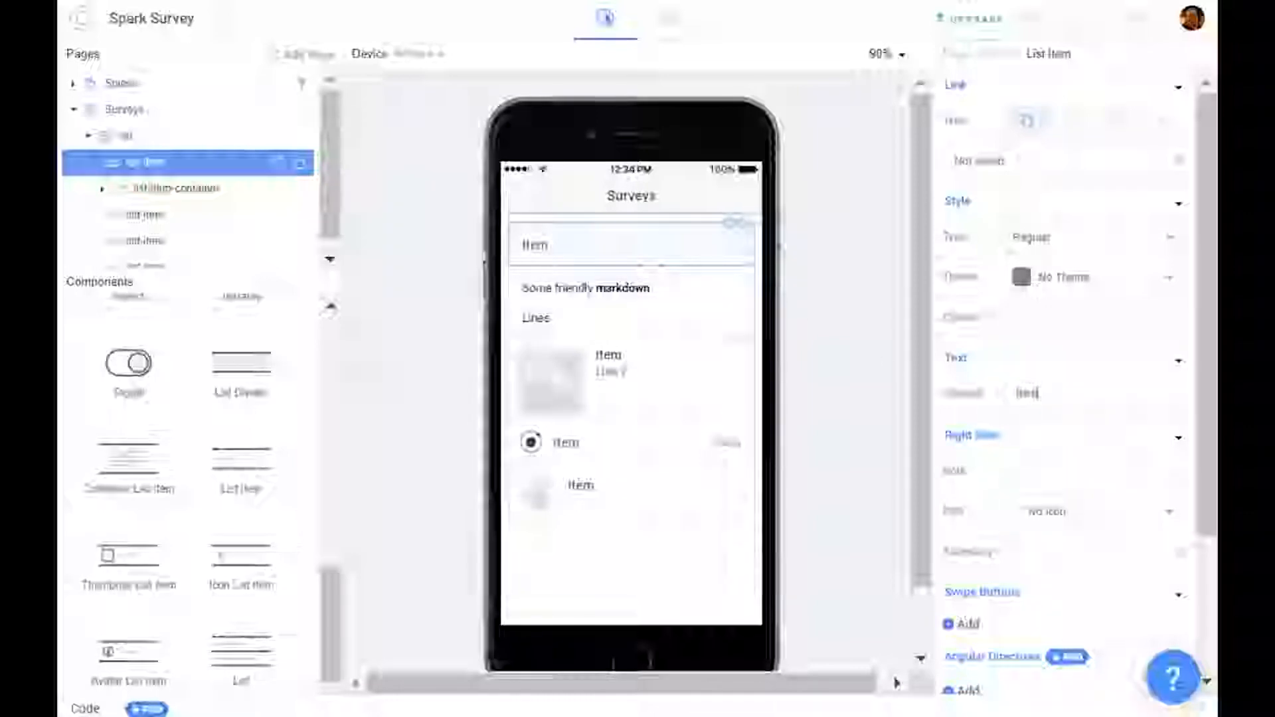
{"action": "double_click", "coordinate": [1028, 392]}
{"action": "type", "text": "Title"}
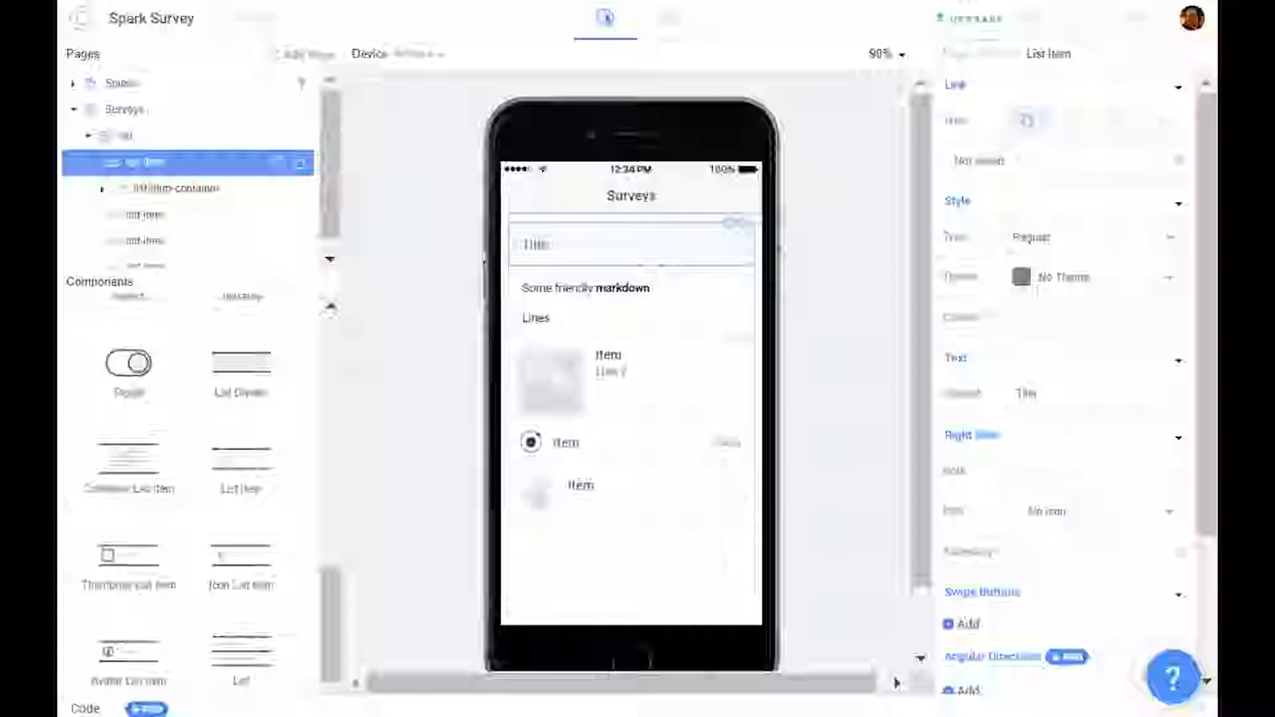
{"action": "left_click", "coordinate": [1046, 471]}
{"action": "type", "text": "0000"}
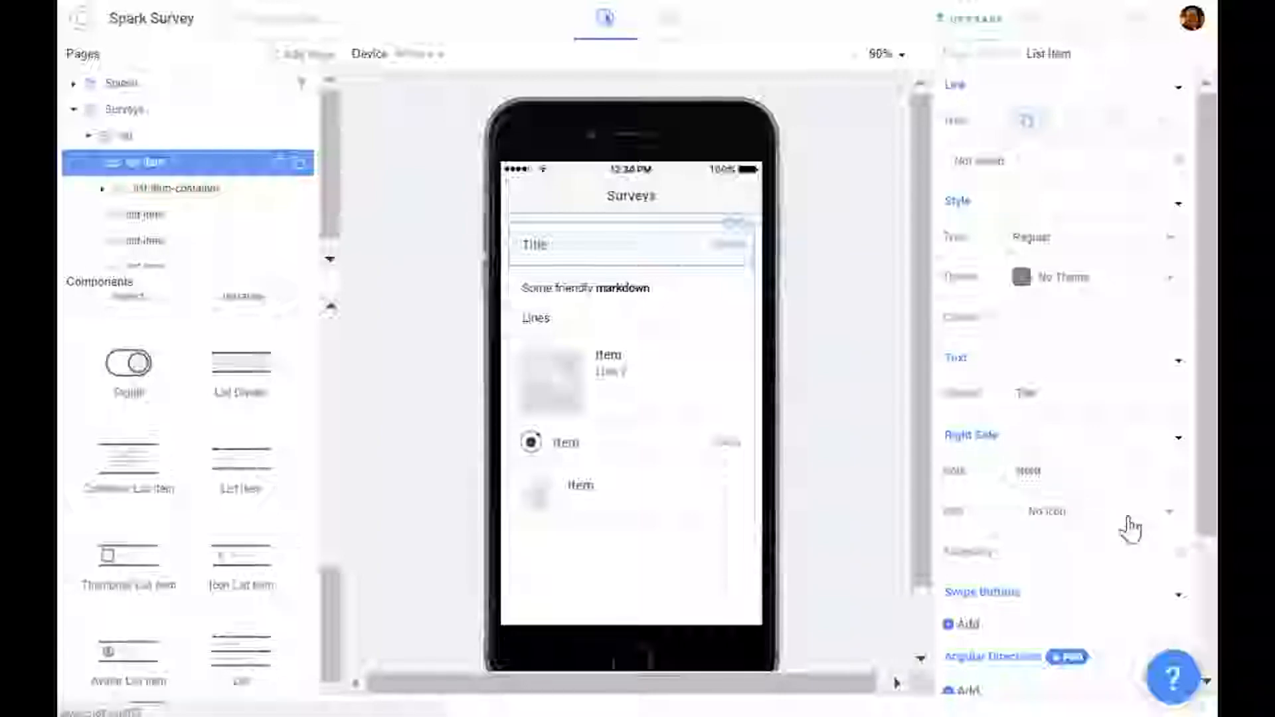
Give the "Title" list item the ion-alert-circled right-side icon and move the icon list item directly below it
{"action": "left_click", "coordinate": [1171, 511]}
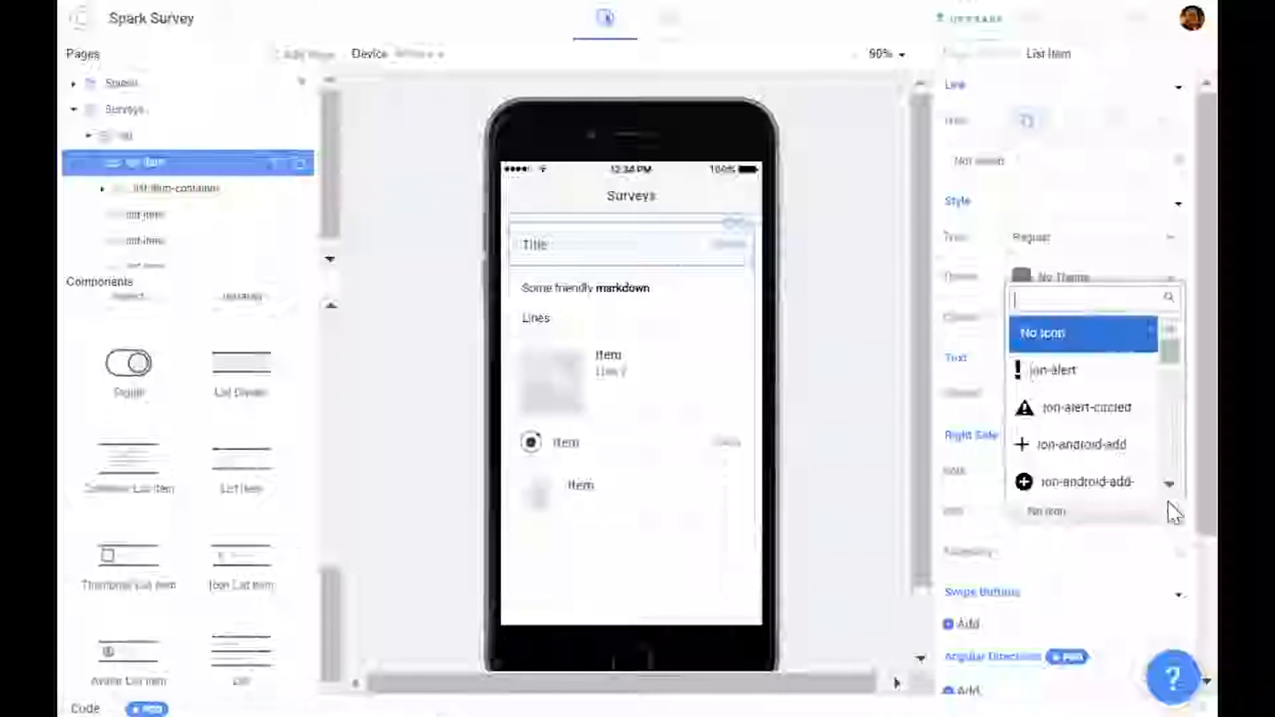
{"action": "scroll", "coordinate": [1116, 432], "scroll_direction": "down", "scroll_amount": 1}
{"action": "left_click", "coordinate": [1122, 402]}
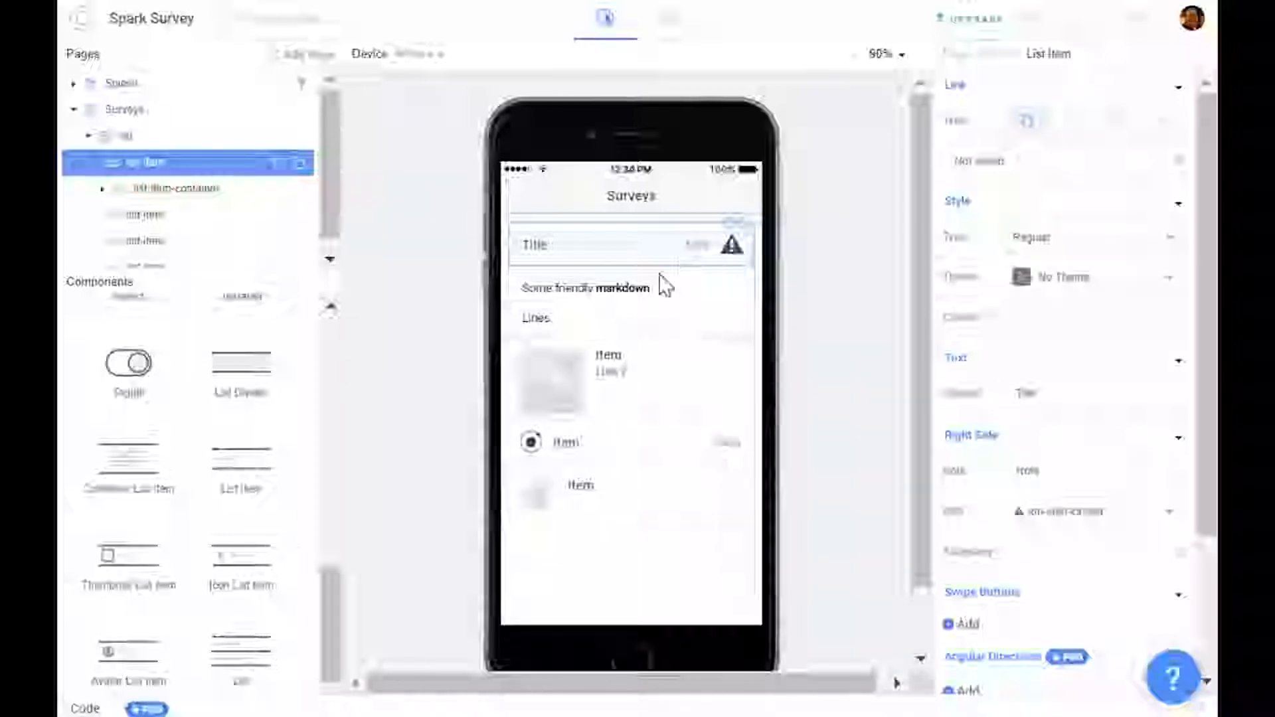
{"action": "left_click_drag", "start_coordinate": [611, 436], "coordinate": [598, 291]}
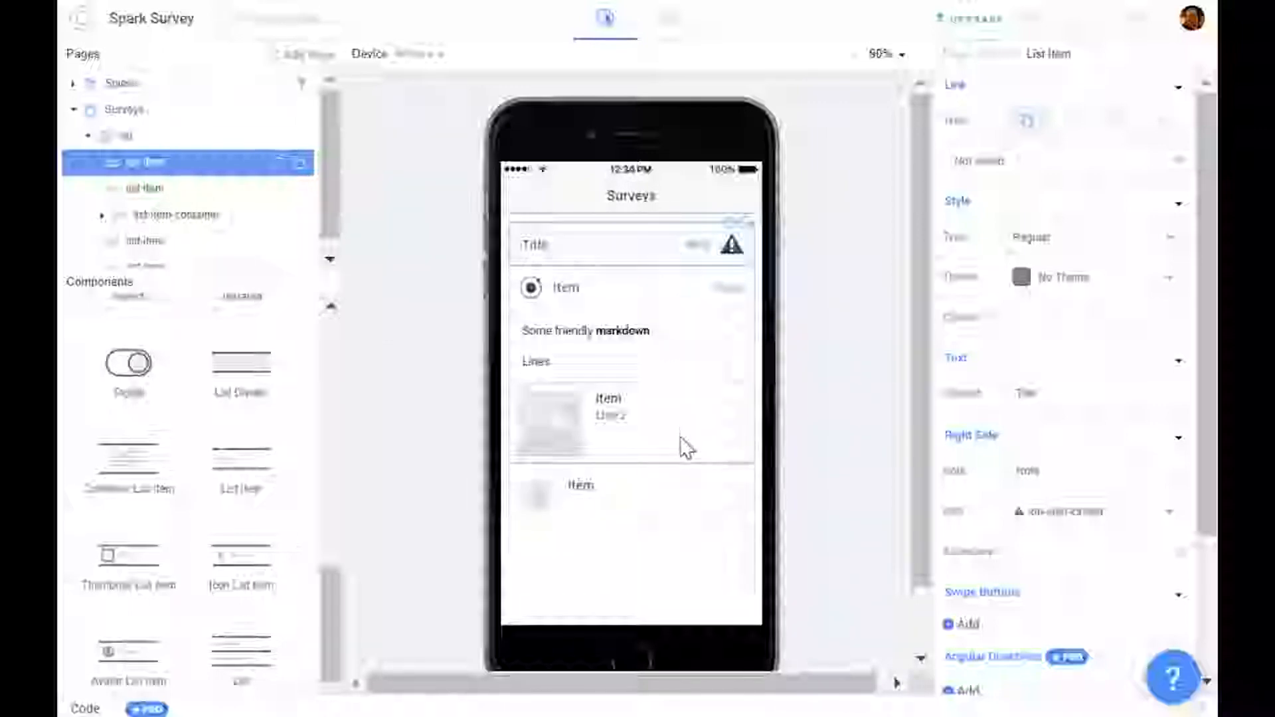
Set the avatar list item's second line to "Line 2" and the first list item's content to "Where to eat?"
{"action": "left_click", "coordinate": [611, 505]}
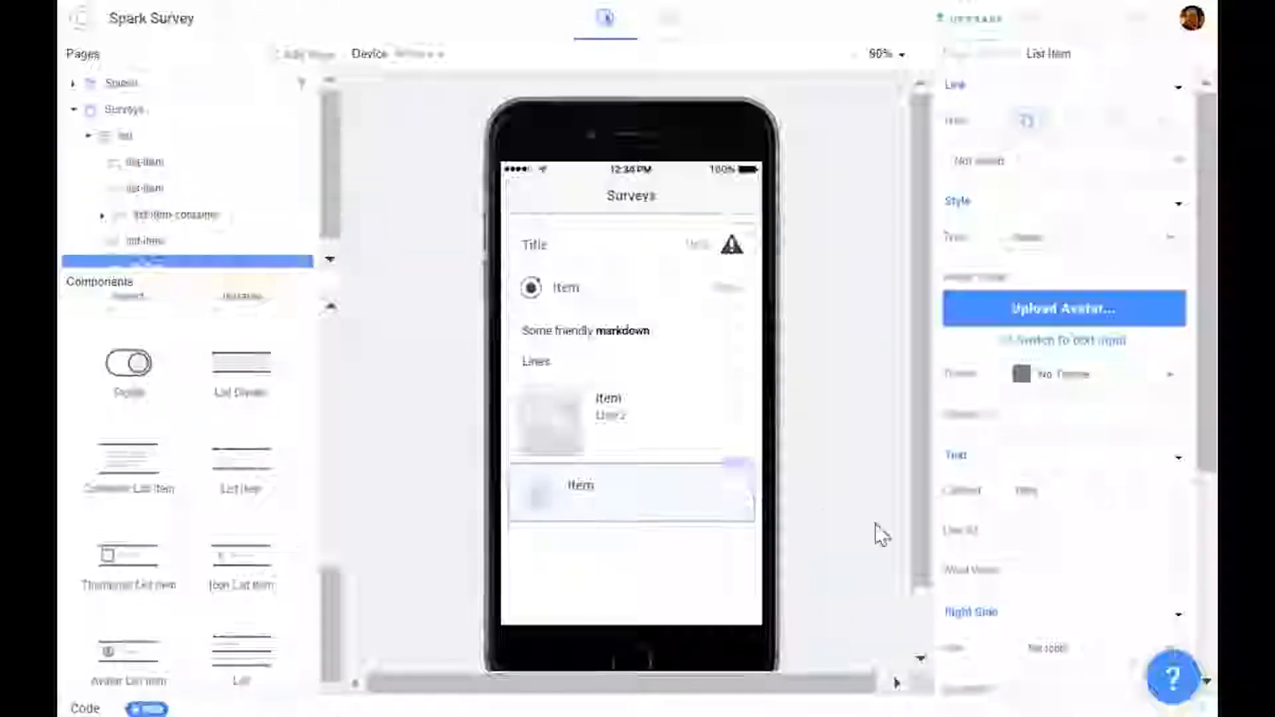
{"action": "type", "text": "Line 2"}
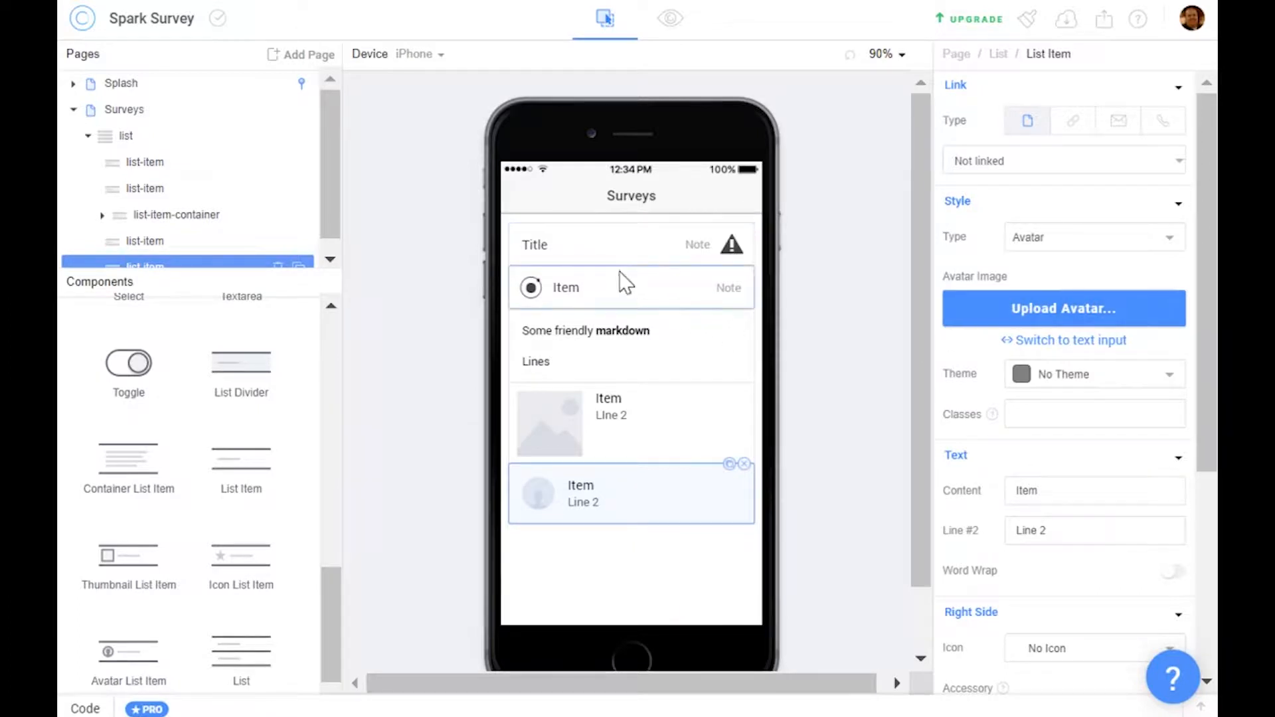
{"action": "left_click", "coordinate": [602, 247]}
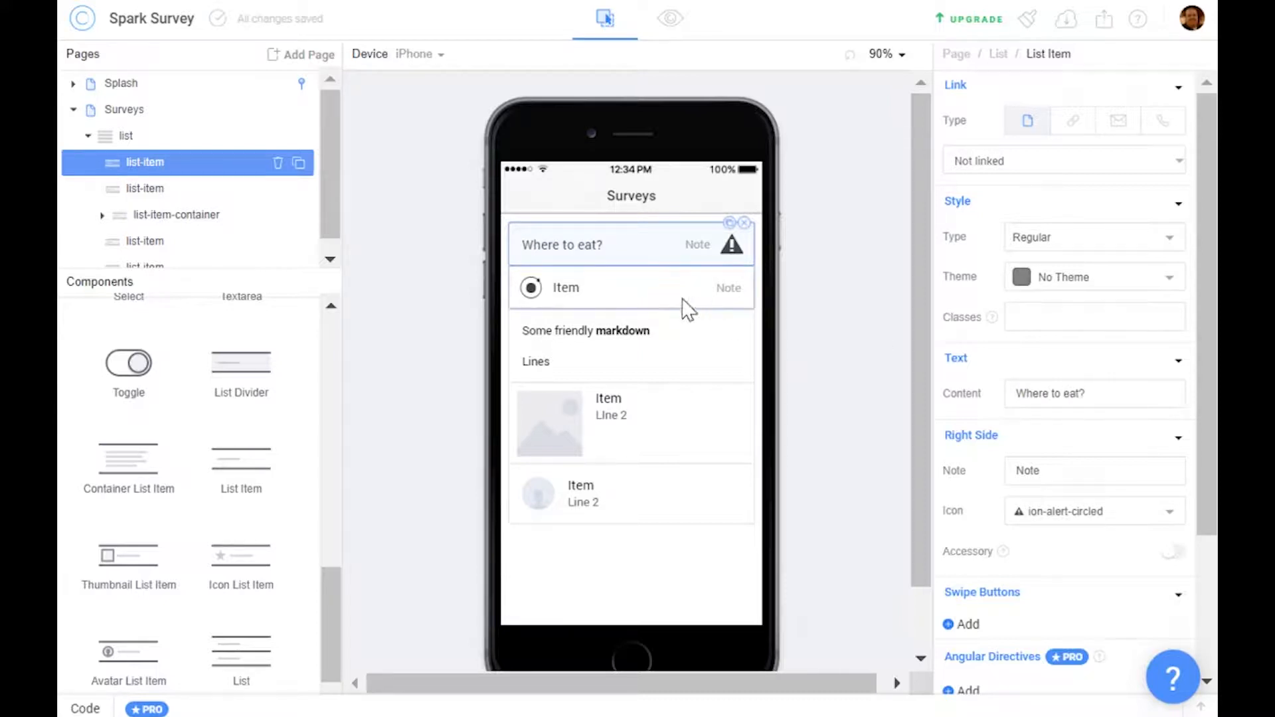
Set the avatar list item's content to "What to play?"
{"action": "left_click", "coordinate": [608, 517]}
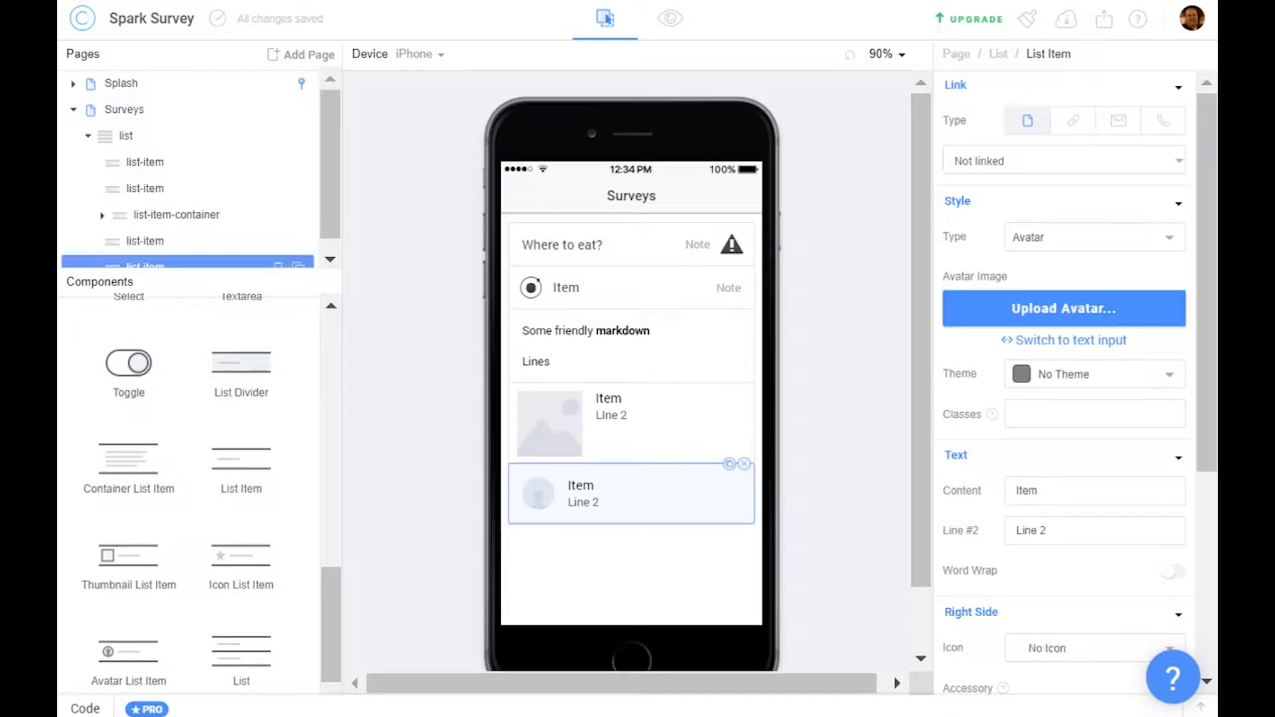
{"action": "left_click", "coordinate": [943, 498]}
{"action": "type", "text": "What t"}
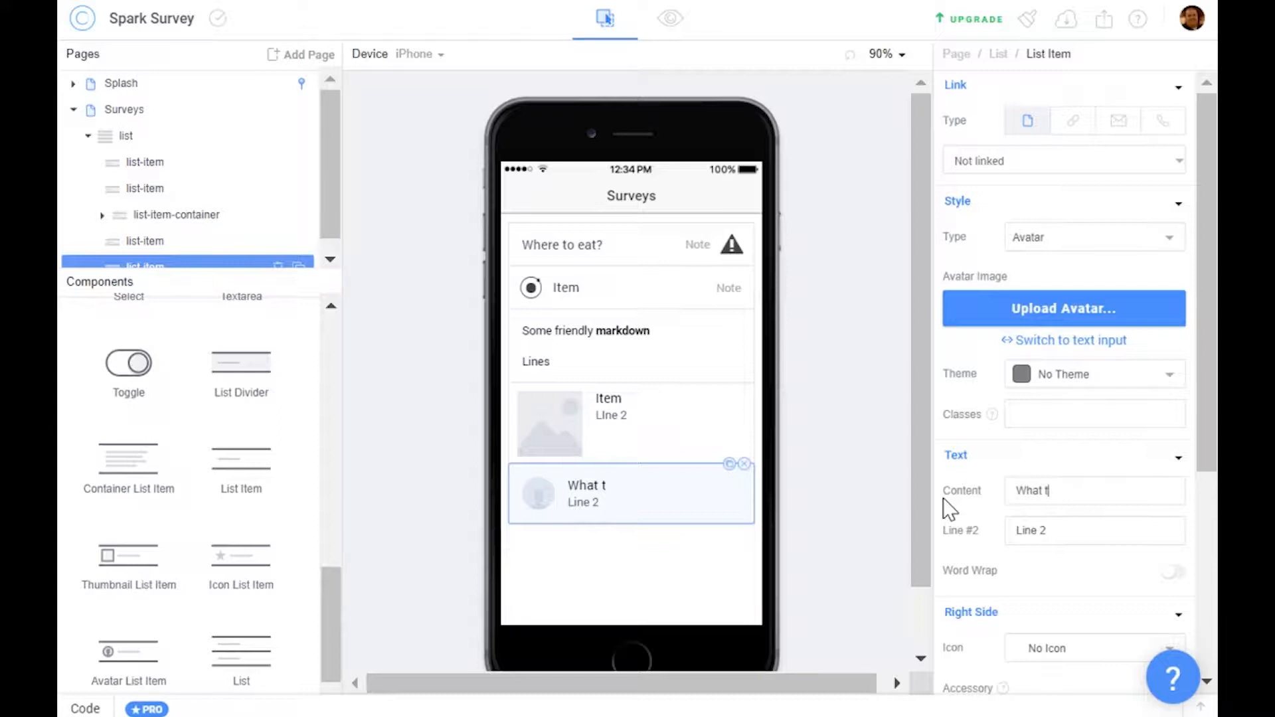
{"action": "type", "text": "o play?"}
Delete every item from the Surveys list except the "What to play?" avatar item
{"action": "left_click", "coordinate": [689, 259]}
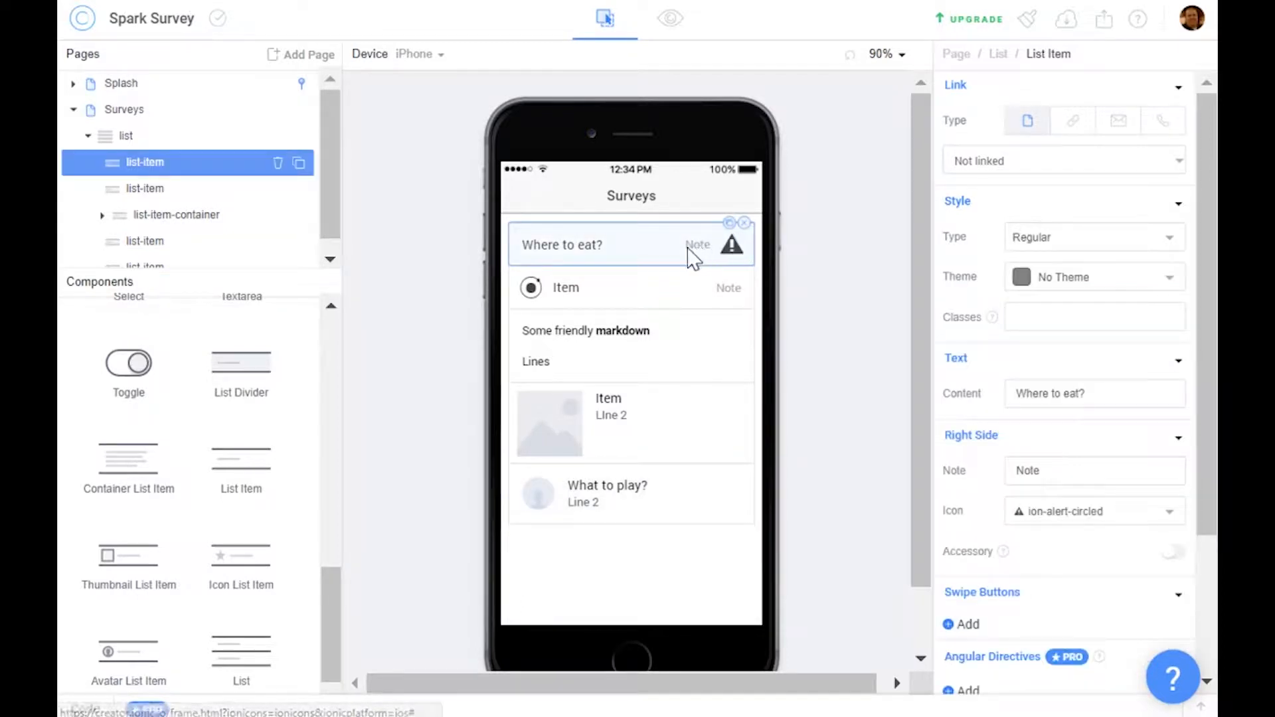
{"action": "left_click", "coordinate": [744, 223]}
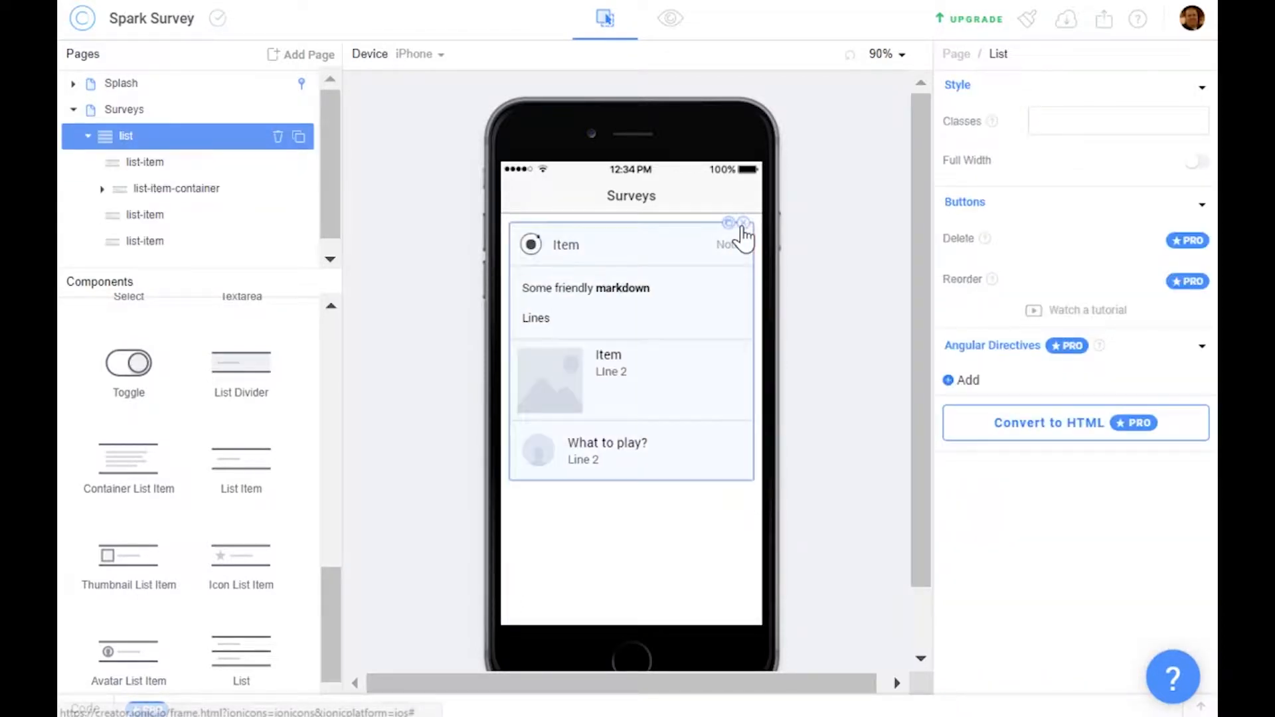
{"action": "left_click", "coordinate": [727, 249]}
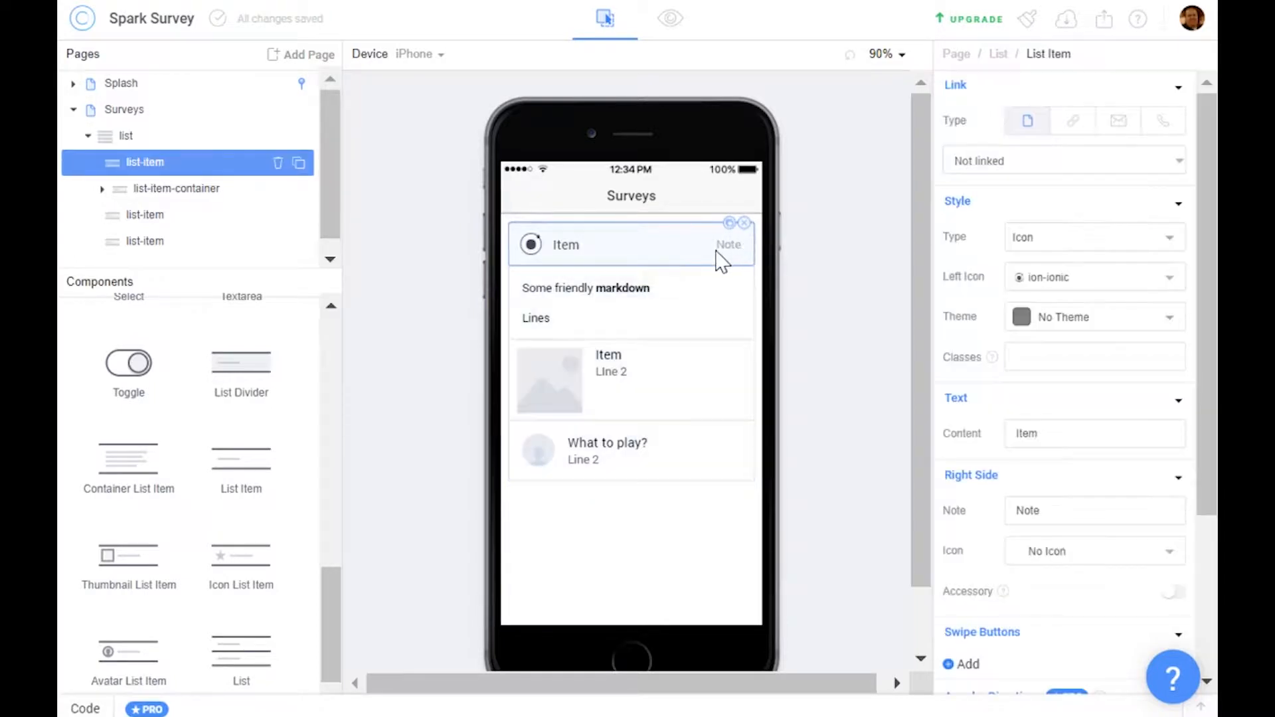
{"action": "left_click", "coordinate": [278, 164]}
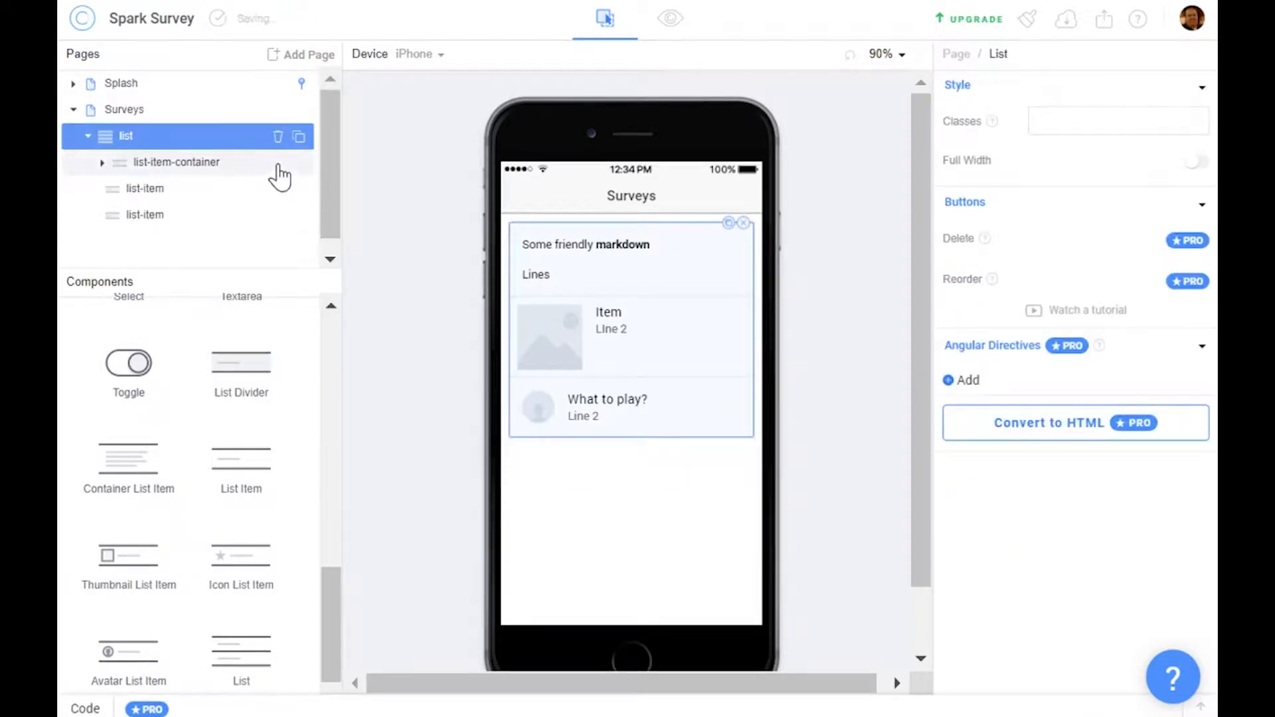
{"action": "left_click", "coordinate": [236, 194]}
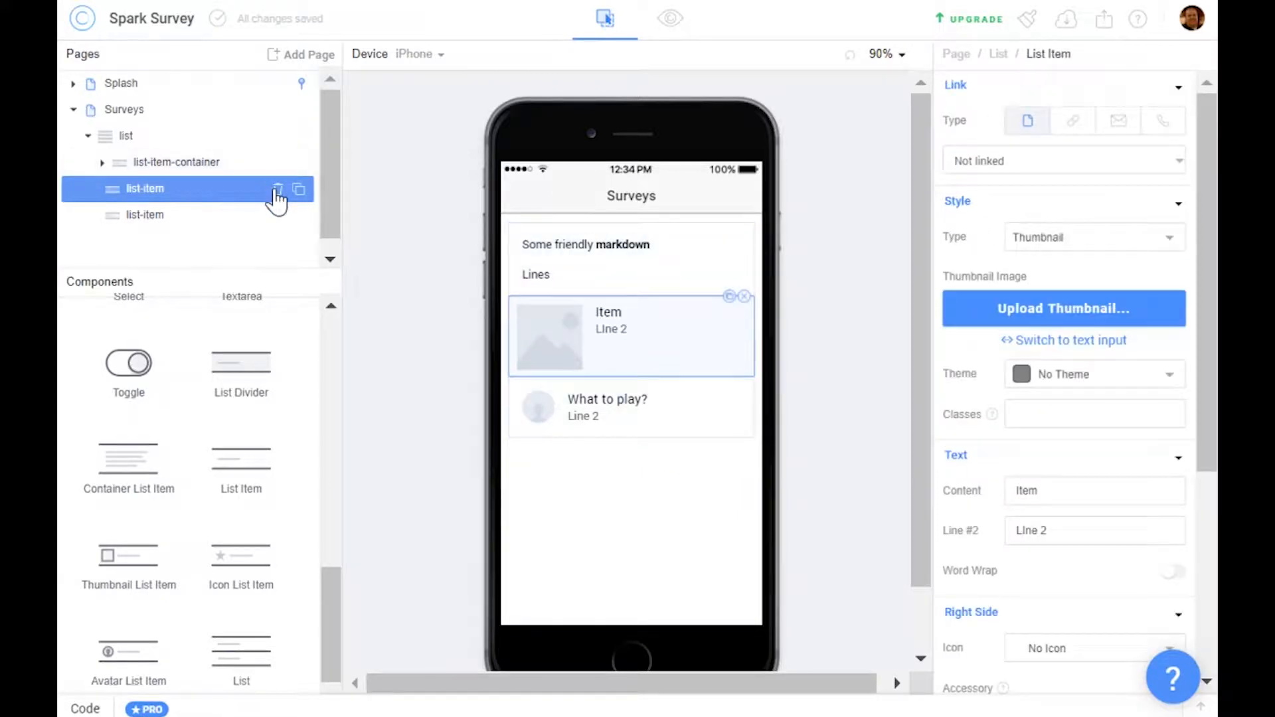
{"action": "left_click", "coordinate": [277, 191]}
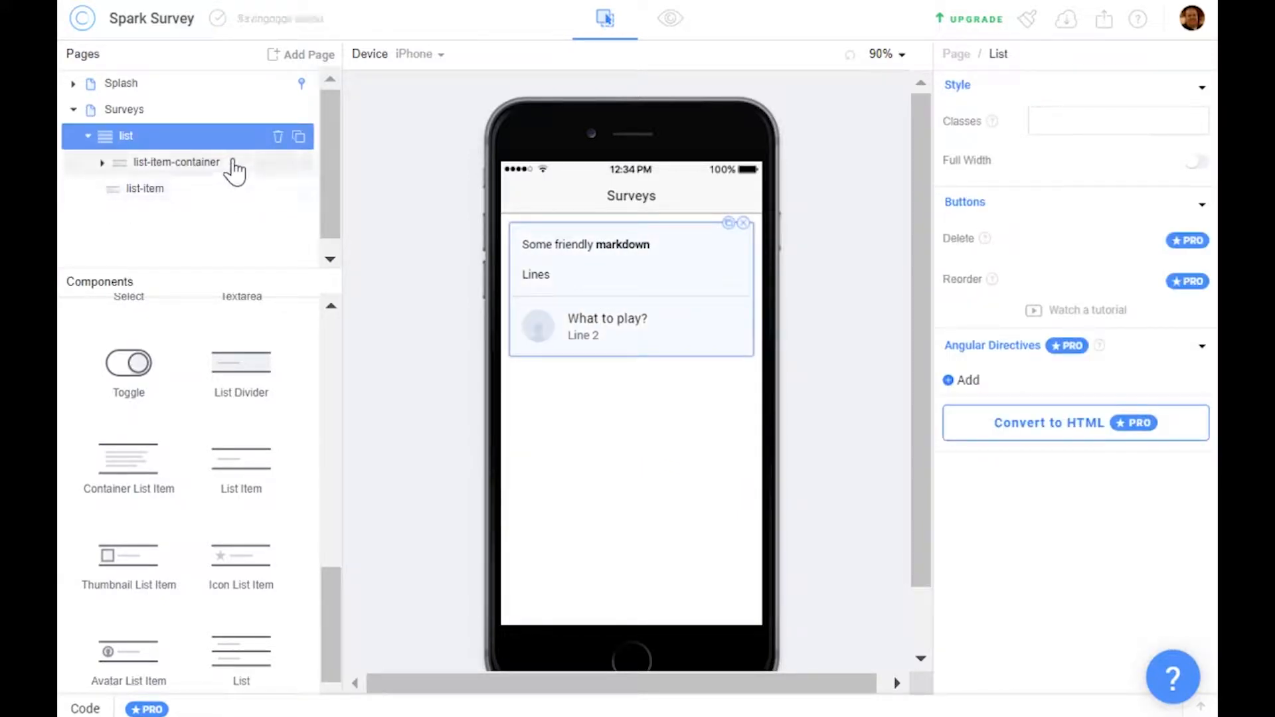
{"action": "left_click", "coordinate": [197, 167]}
{"action": "left_click", "coordinate": [279, 164]}
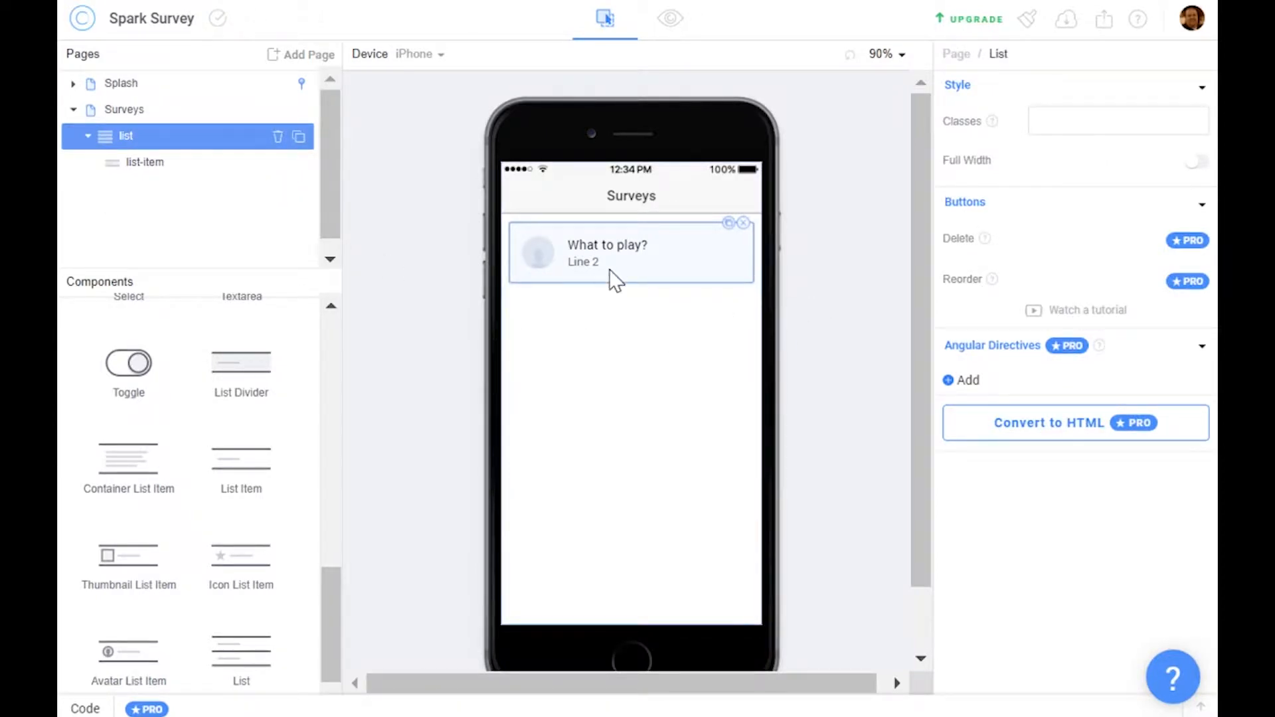
Set the second line of the "What to play?" list item to "Created on 08/30/2018"
{"action": "left_click", "coordinate": [621, 253]}
{"action": "triple_click", "coordinate": [1031, 531]}
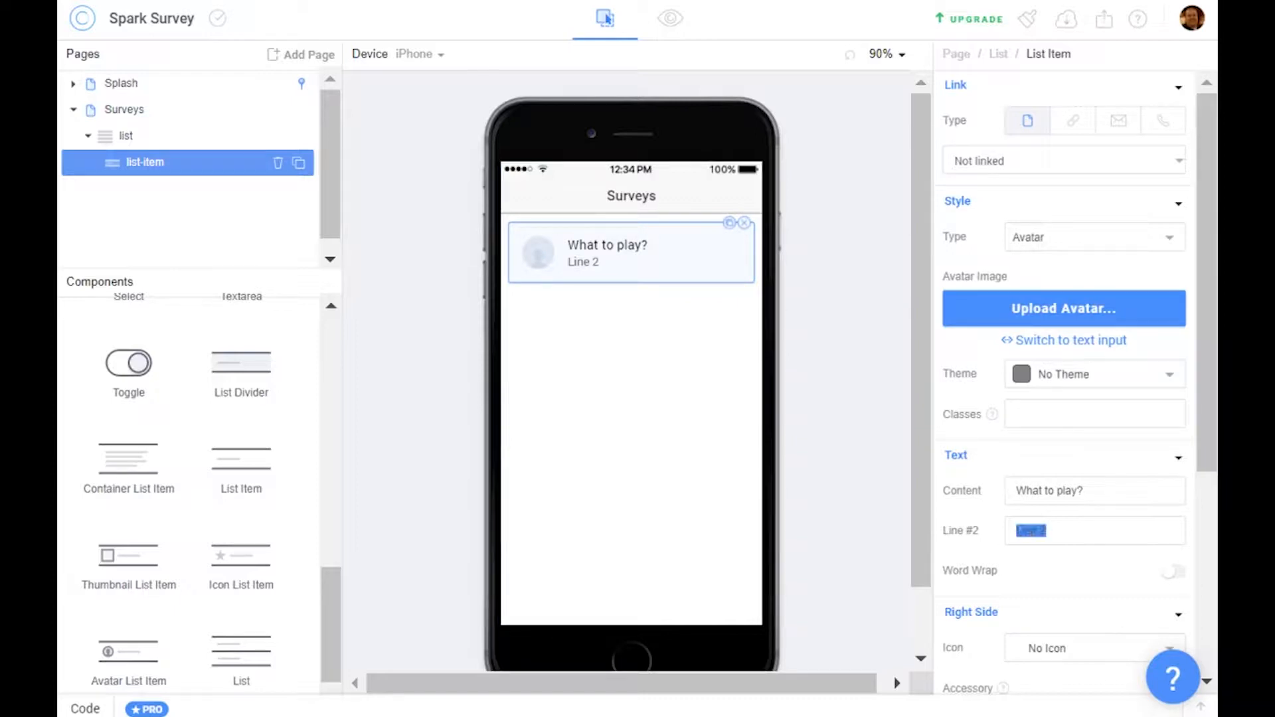
{"action": "type", "text": "Created on"}
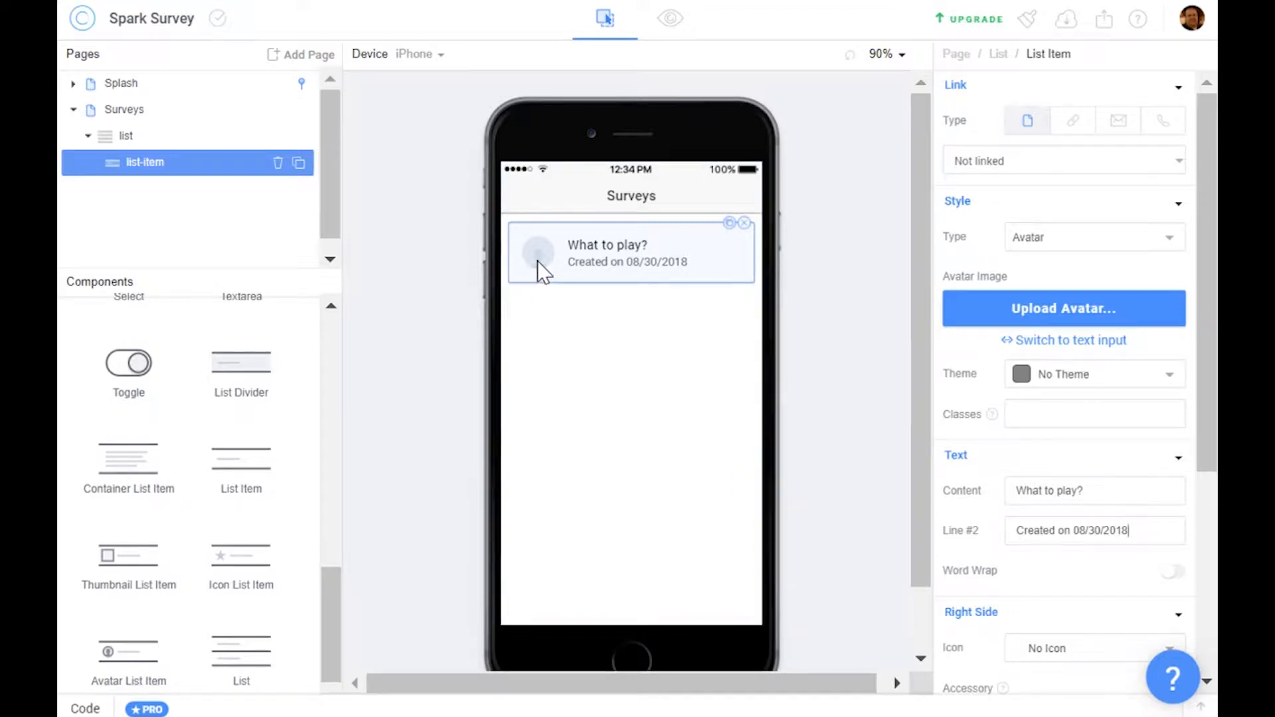
Upload monopoly.png as the avatar image of the "What to play?" list item
{"action": "left_click", "coordinate": [1058, 318]}
{"action": "left_click", "coordinate": [768, 399]}
{"action": "type", "text": "mo"}
{"action": "key", "text": "Down"}
{"action": "key", "text": "Down"}
{"action": "key", "text": "Down"}
{"action": "key", "text": "Return"}
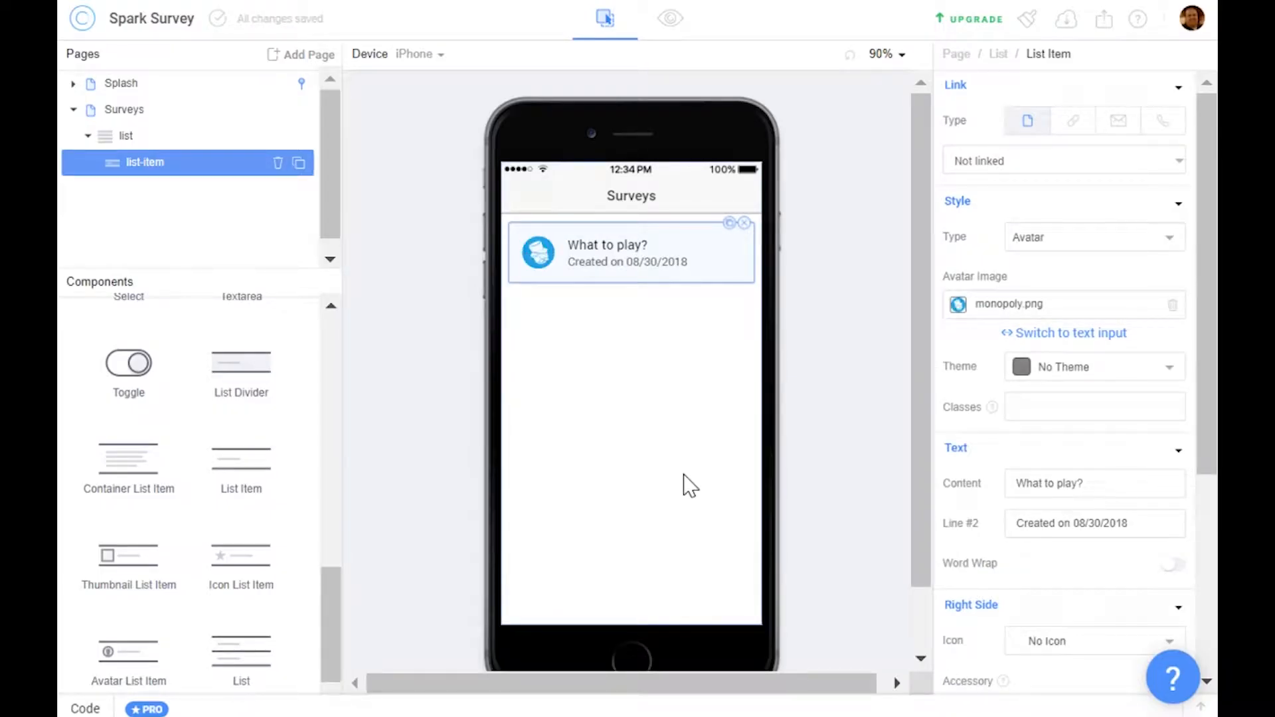
Duplicate the "What to play?" list item twice so the list holds three entries
{"action": "left_click", "coordinate": [729, 224]}
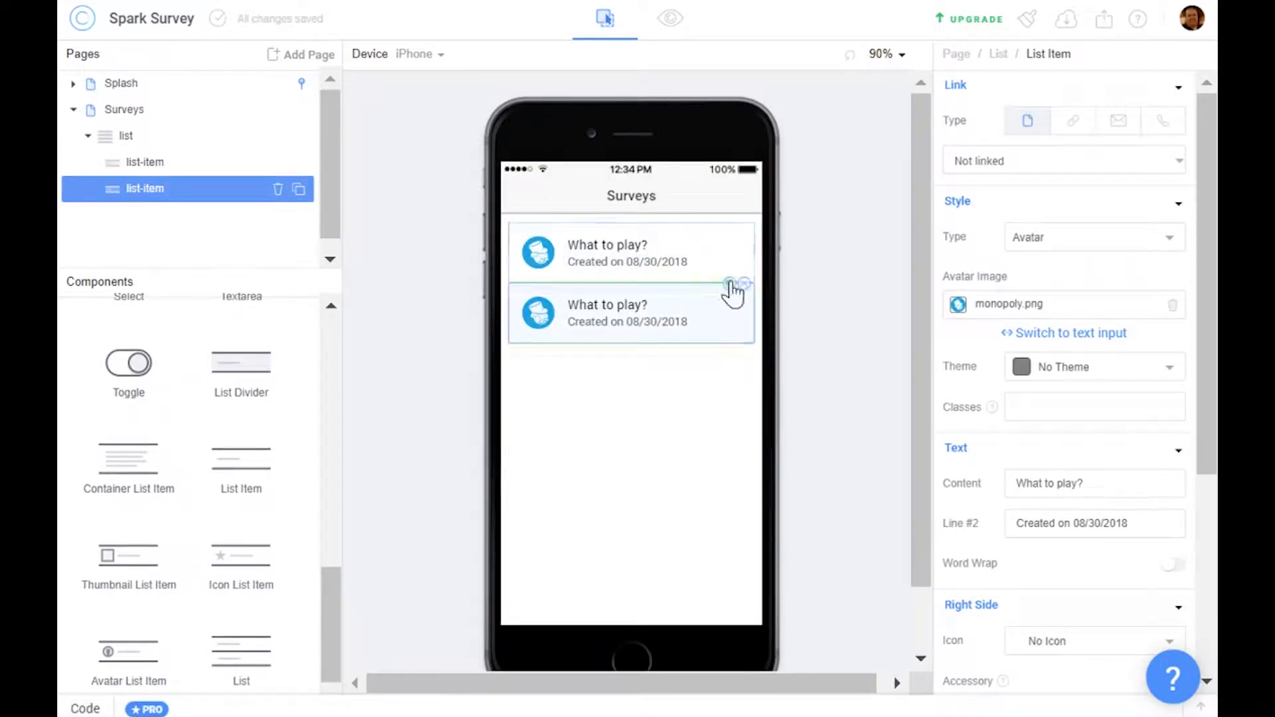
{"action": "left_click", "coordinate": [730, 284]}
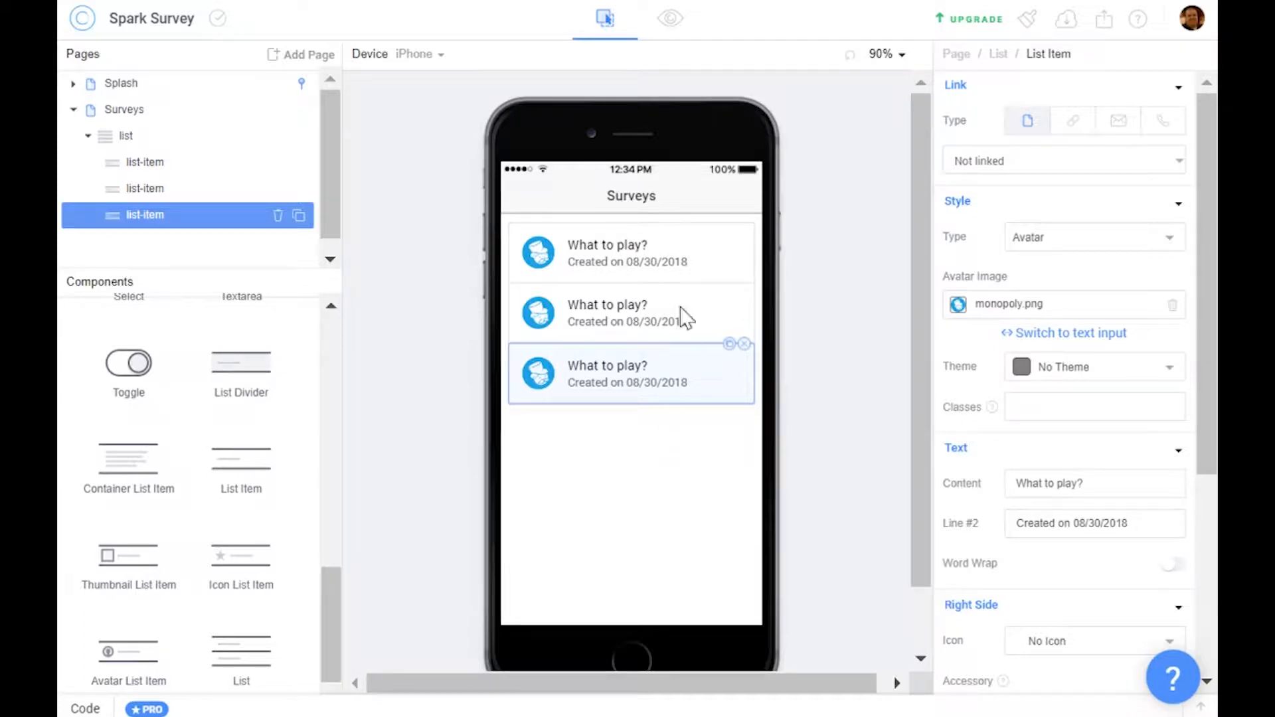
Set the right-side icon of the third "What to play?" list item to ion-android-arrow-forward
{"action": "left_click", "coordinate": [708, 255]}
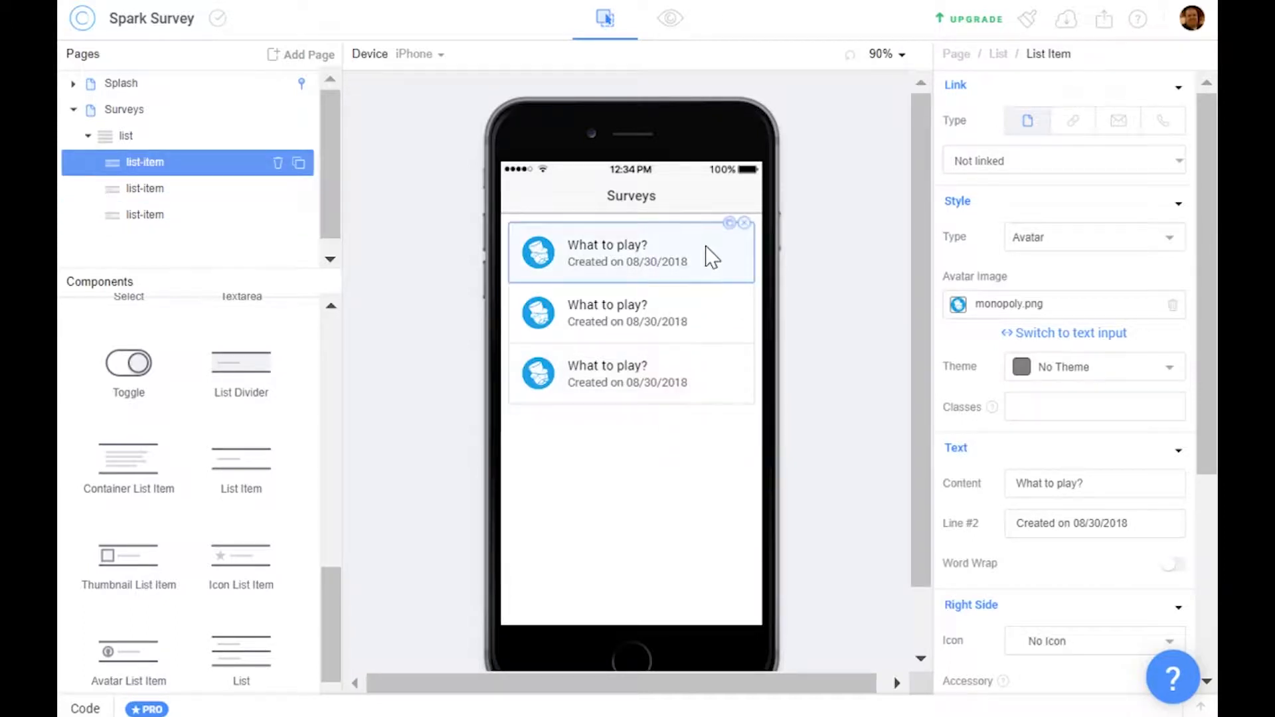
{"action": "left_click", "coordinate": [698, 306]}
{"action": "left_click", "coordinate": [695, 383]}
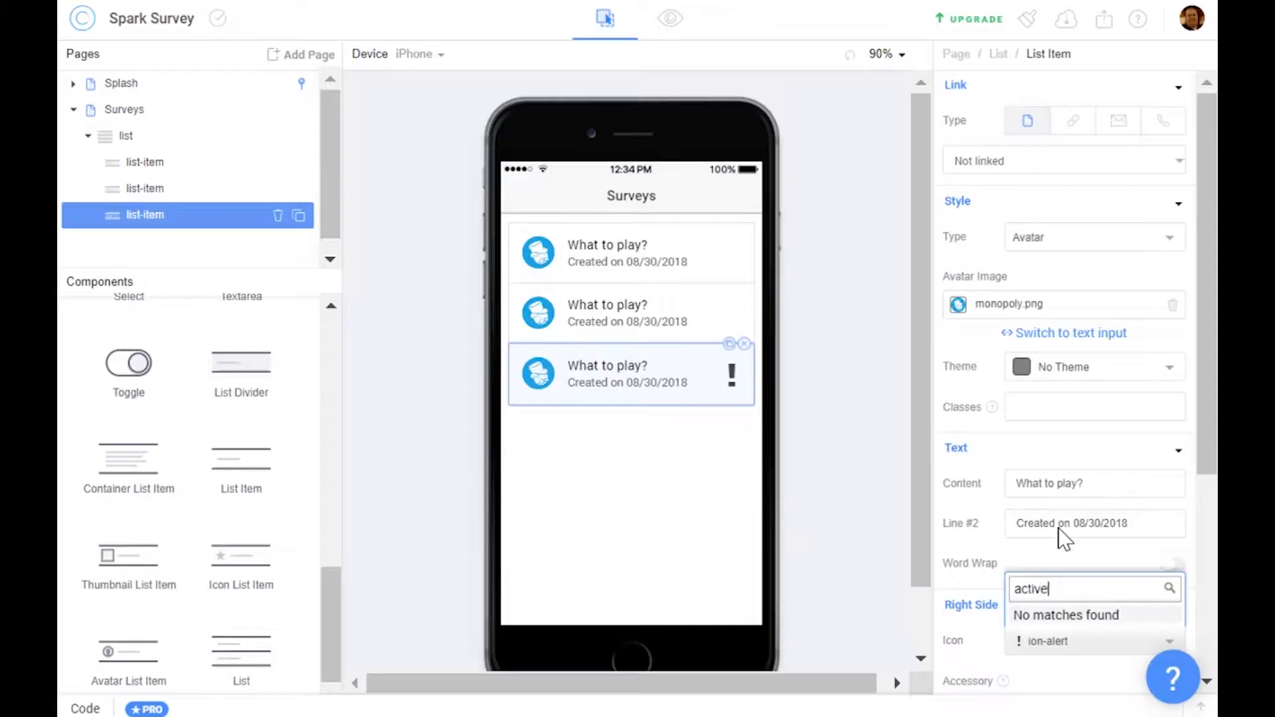
{"action": "key", "text": "BackSpace"}
{"action": "key", "text": "BackSpace"}
{"action": "key", "text": "BackSpace"}
{"action": "key", "text": "BackSpace"}
{"action": "key", "text": "BackSpace"}
{"action": "key", "text": "BackSpace"}
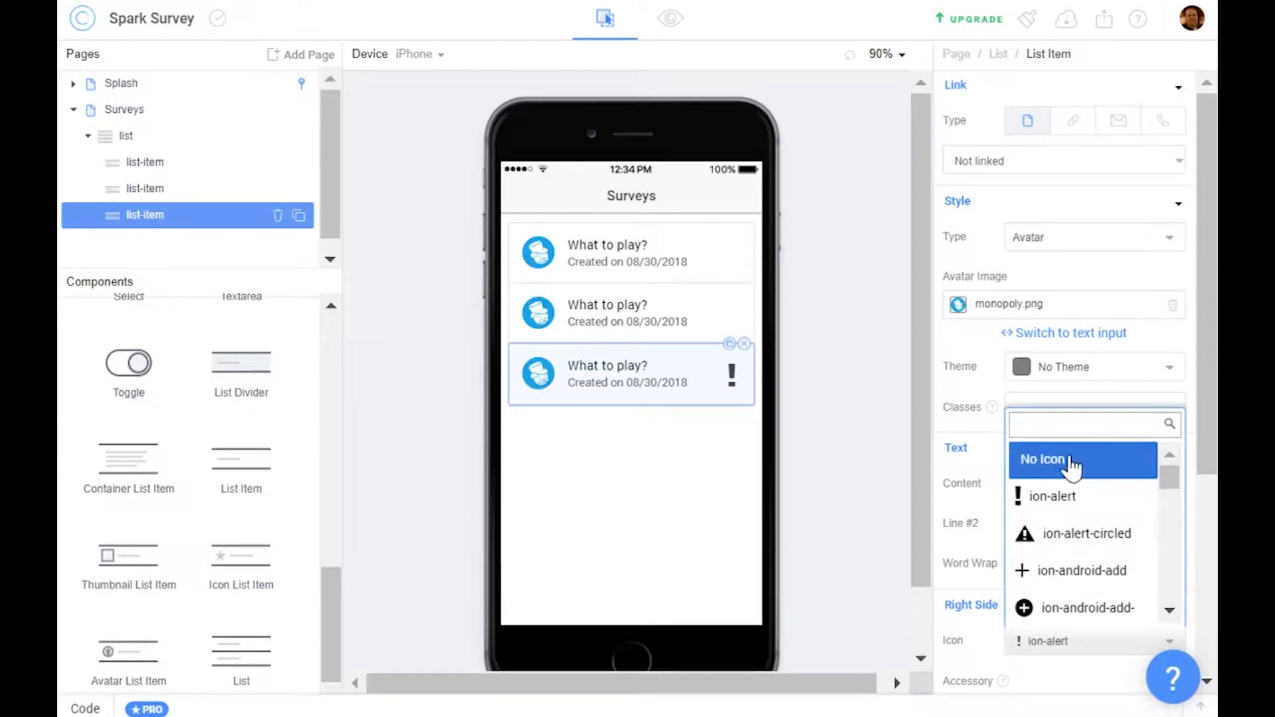
{"action": "type", "text": "arrow"}
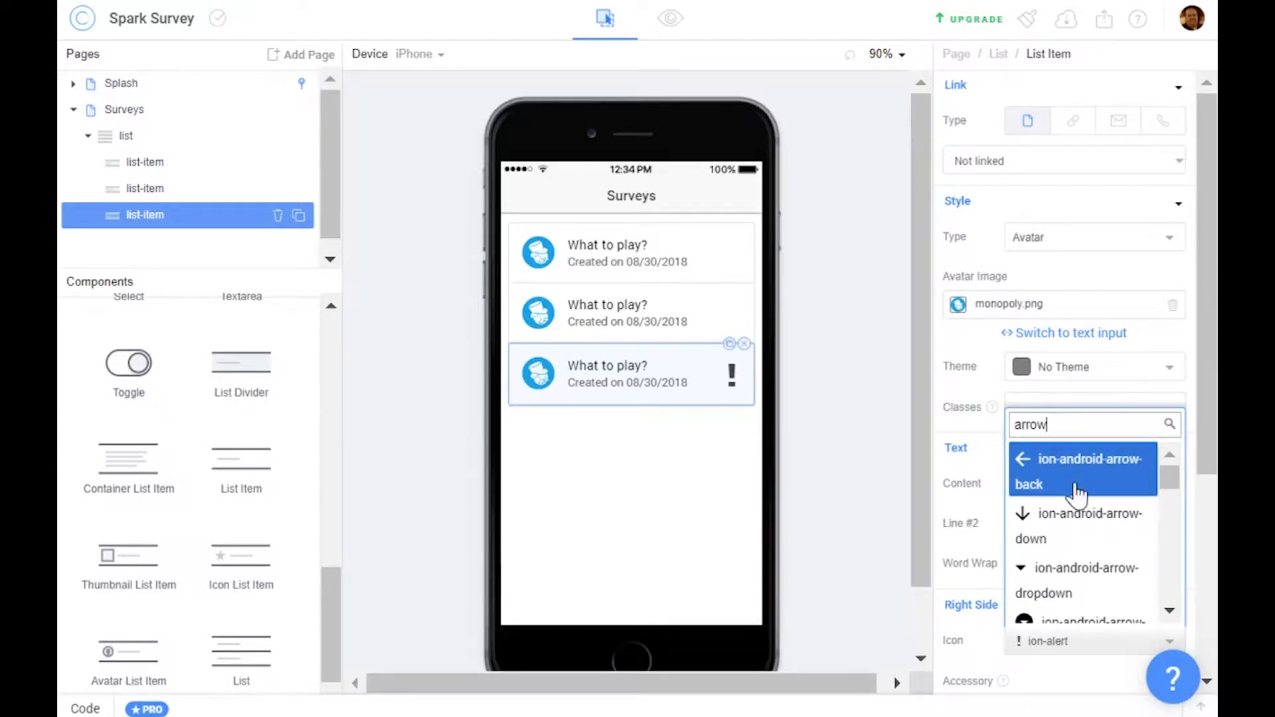
{"action": "scroll", "coordinate": [1077, 495], "scroll_direction": "down", "scroll_amount": 5}
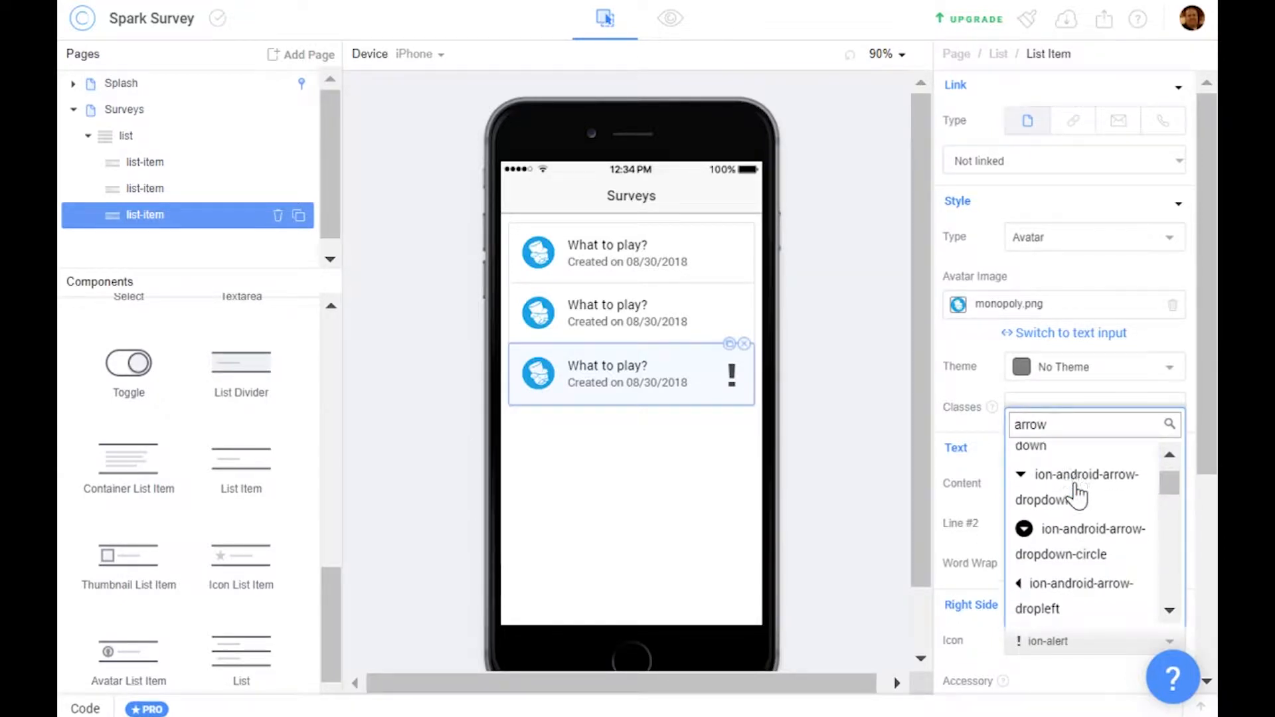
{"action": "scroll", "coordinate": [1077, 495], "scroll_direction": "down", "scroll_amount": 3}
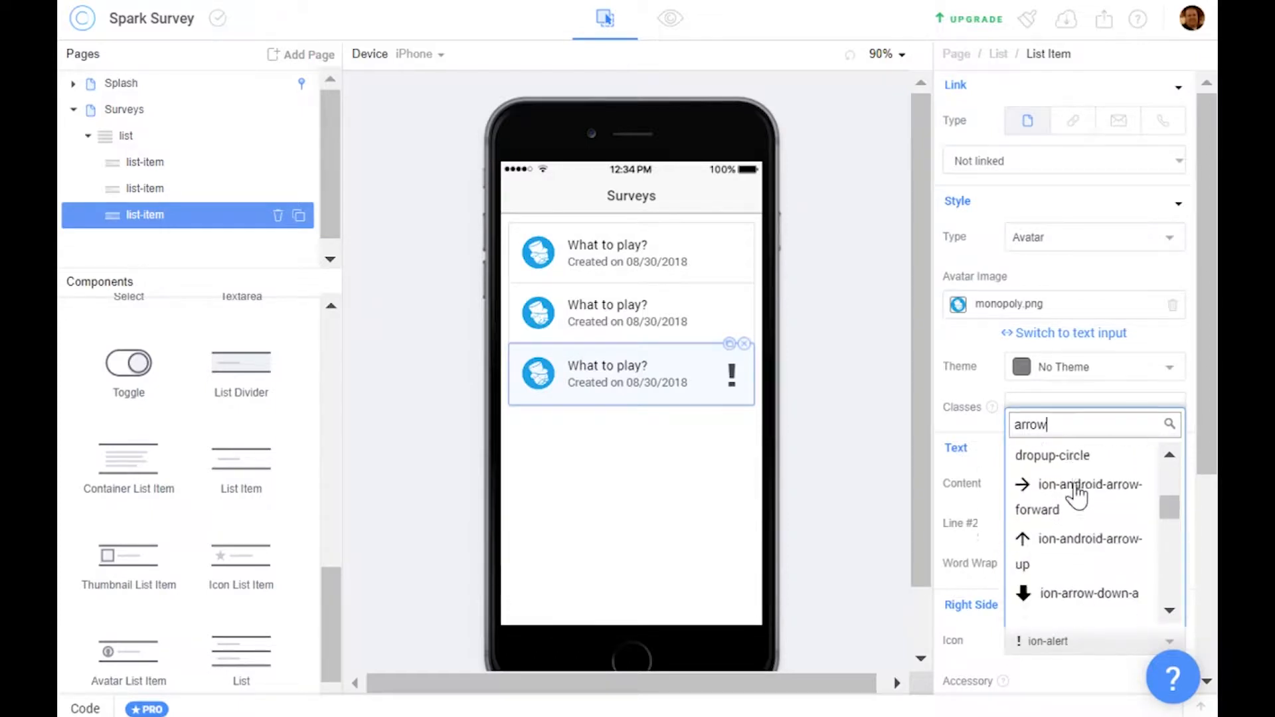
{"action": "left_click", "coordinate": [1075, 484]}
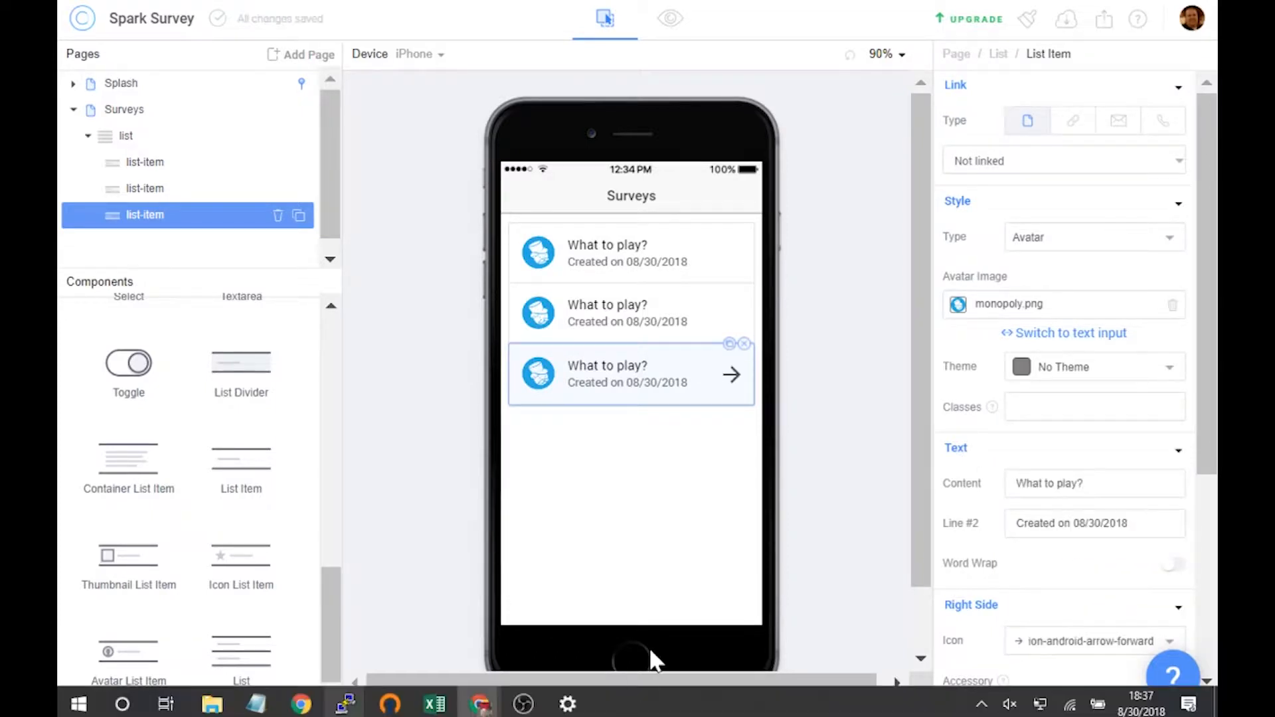
Delete the two "What to play?" list items without an arrow icon from the Surveys list
{"action": "left_click", "coordinate": [750, 298]}
{"action": "left_click", "coordinate": [744, 284]}
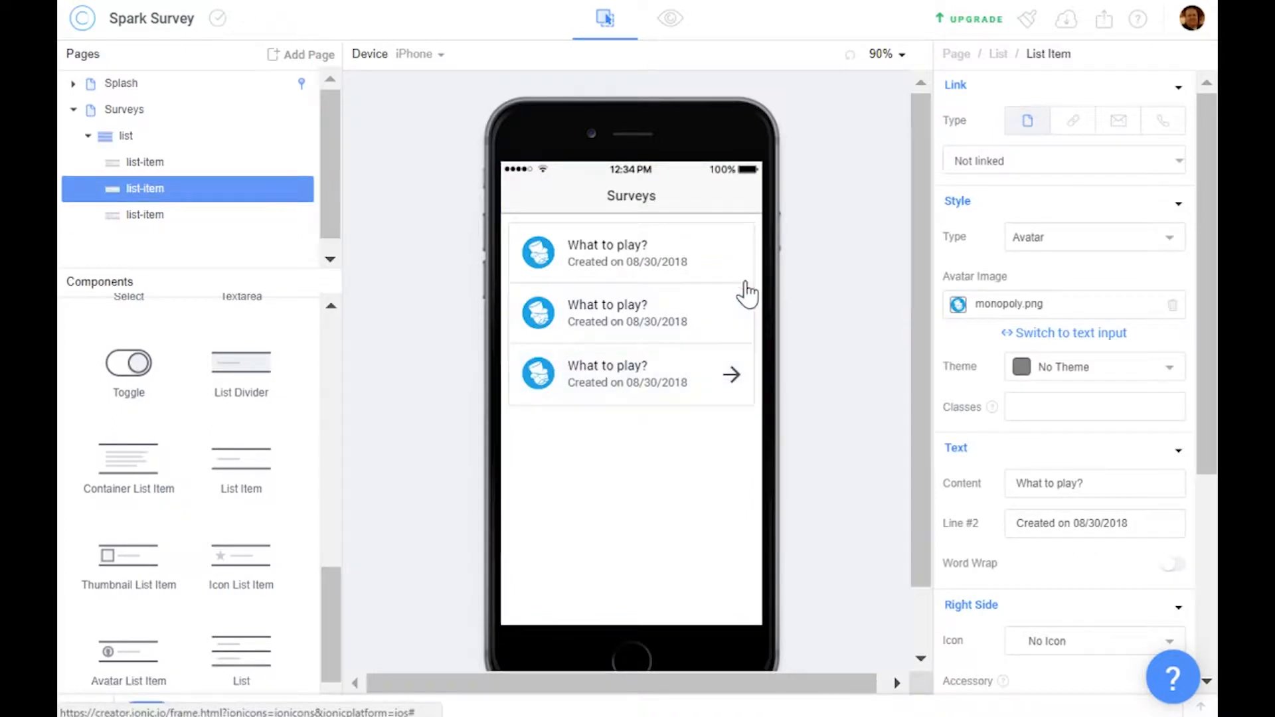
{"action": "left_click", "coordinate": [743, 223]}
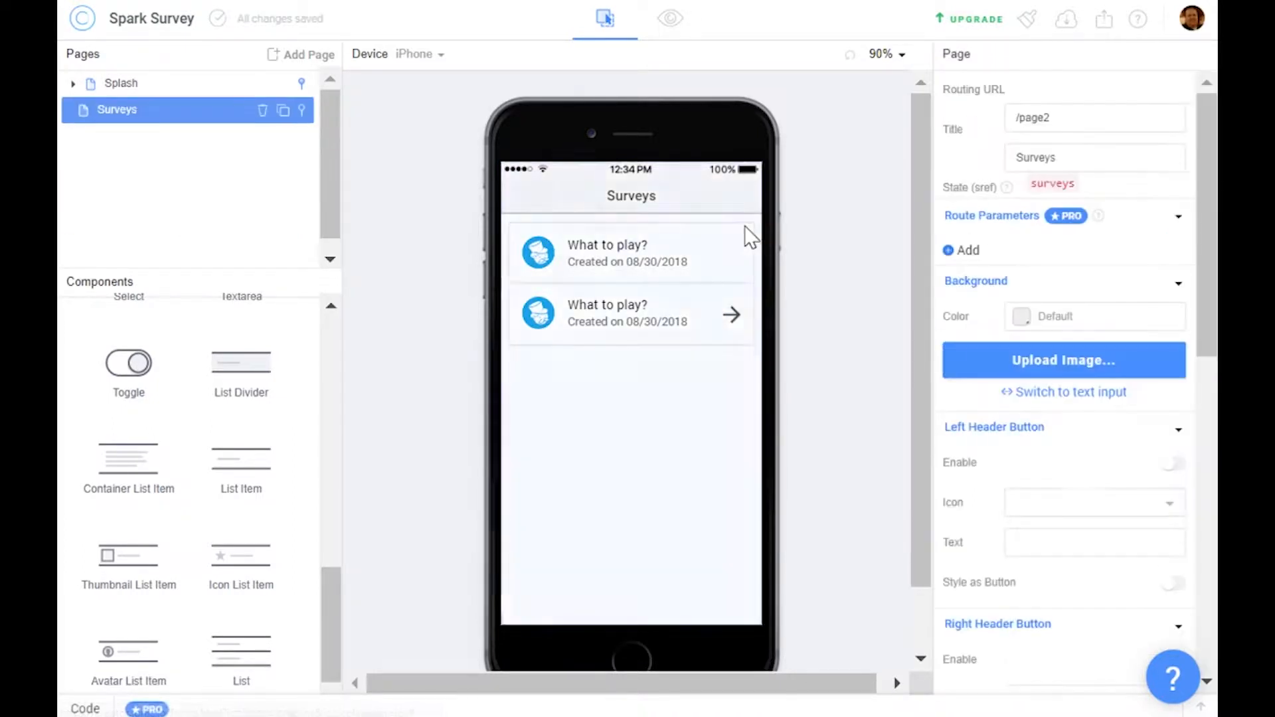
{"action": "key", "text": "ctrl+z"}
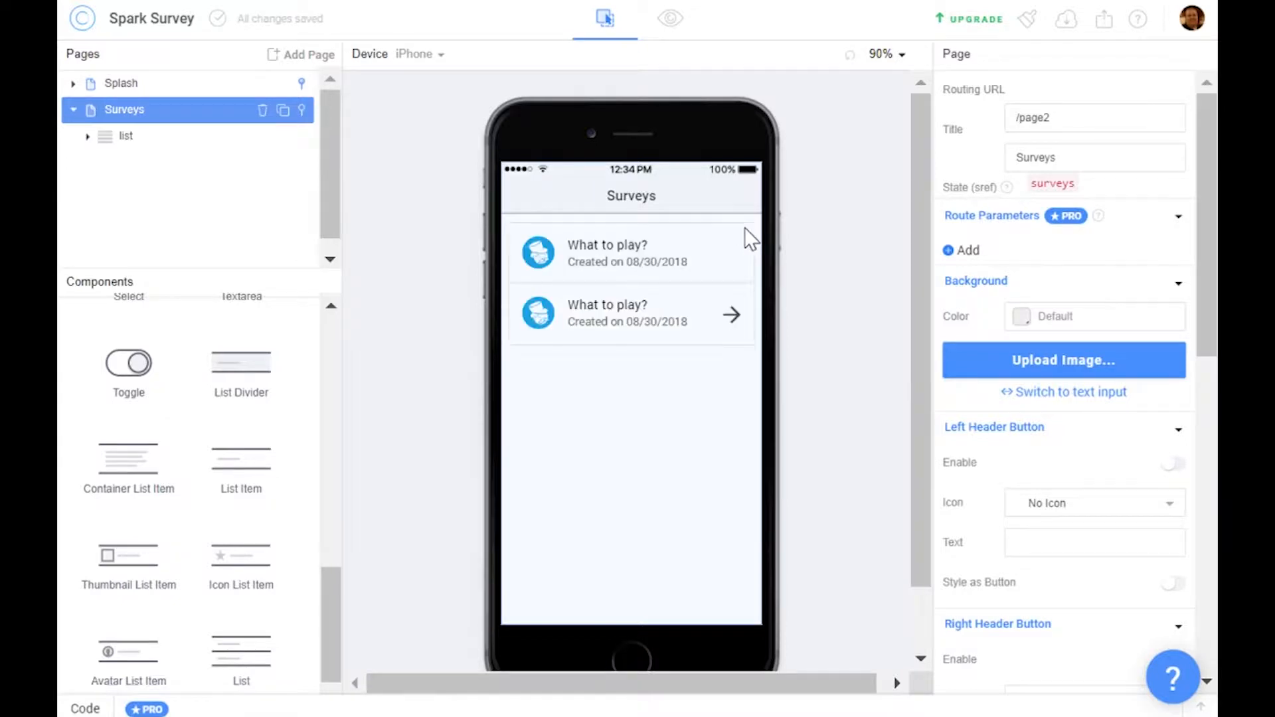
{"action": "left_click", "coordinate": [738, 278]}
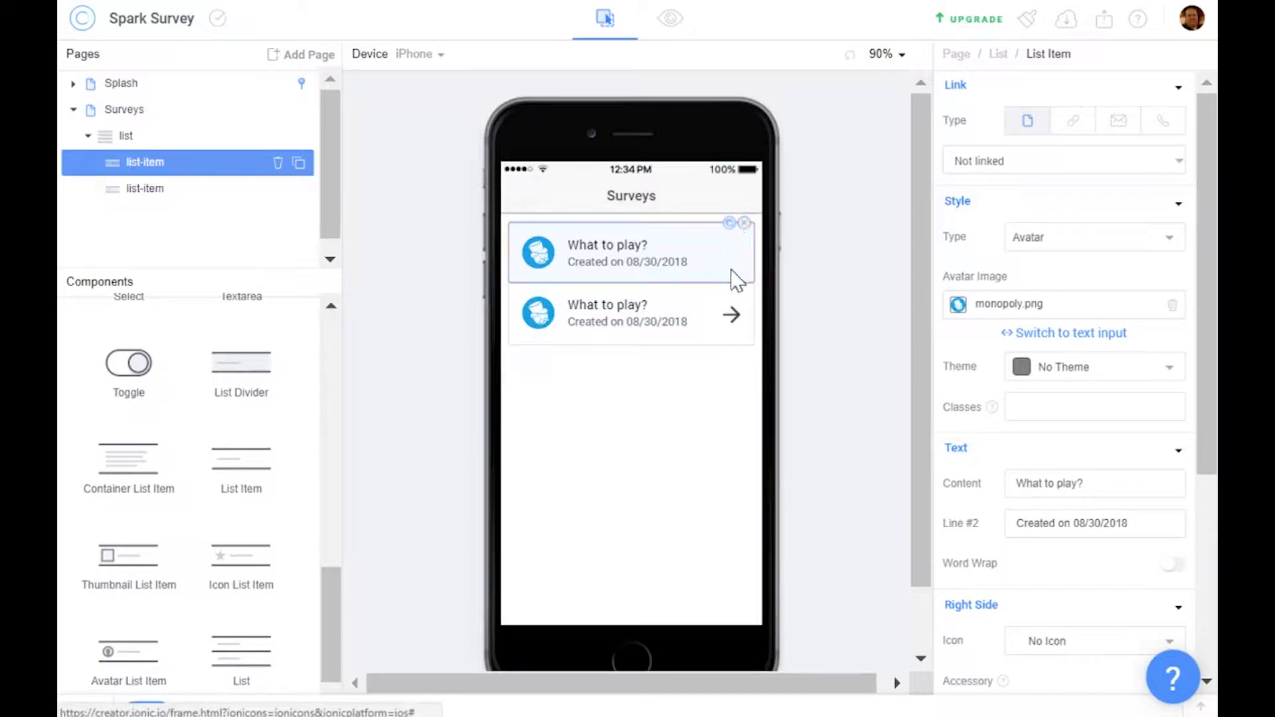
{"action": "left_click", "coordinate": [731, 303]}
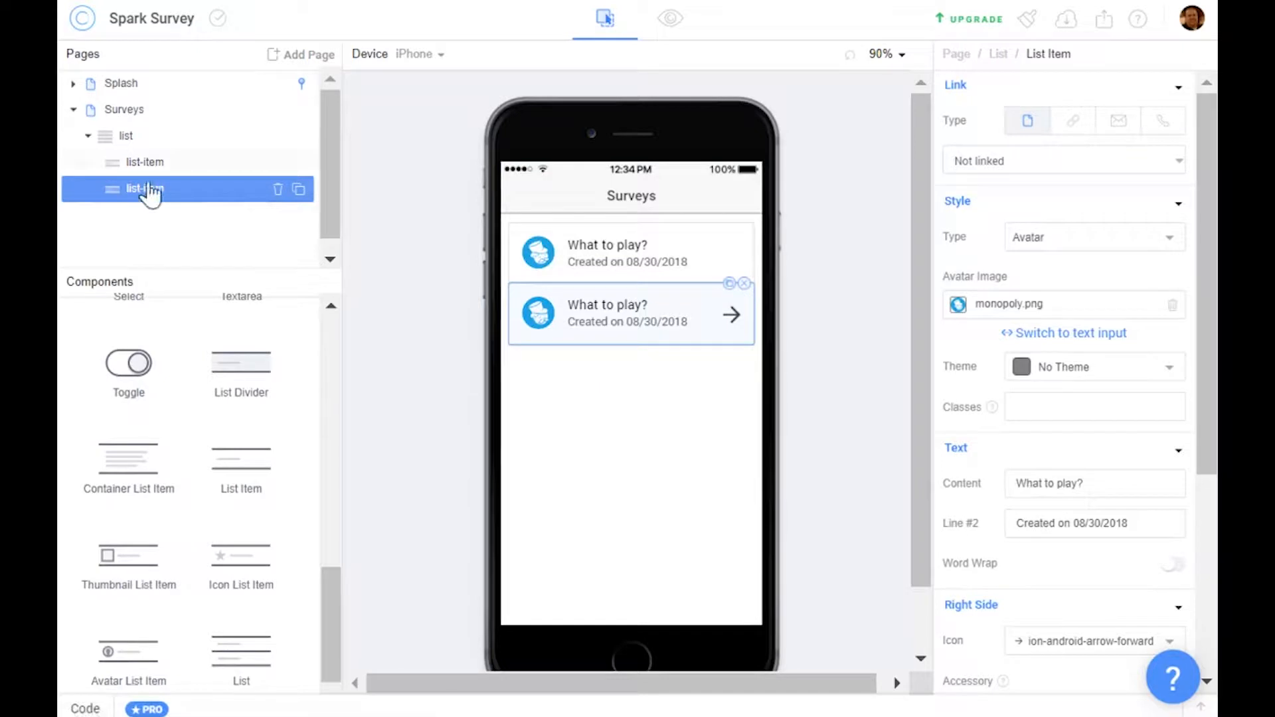
{"action": "left_click", "coordinate": [280, 167]}
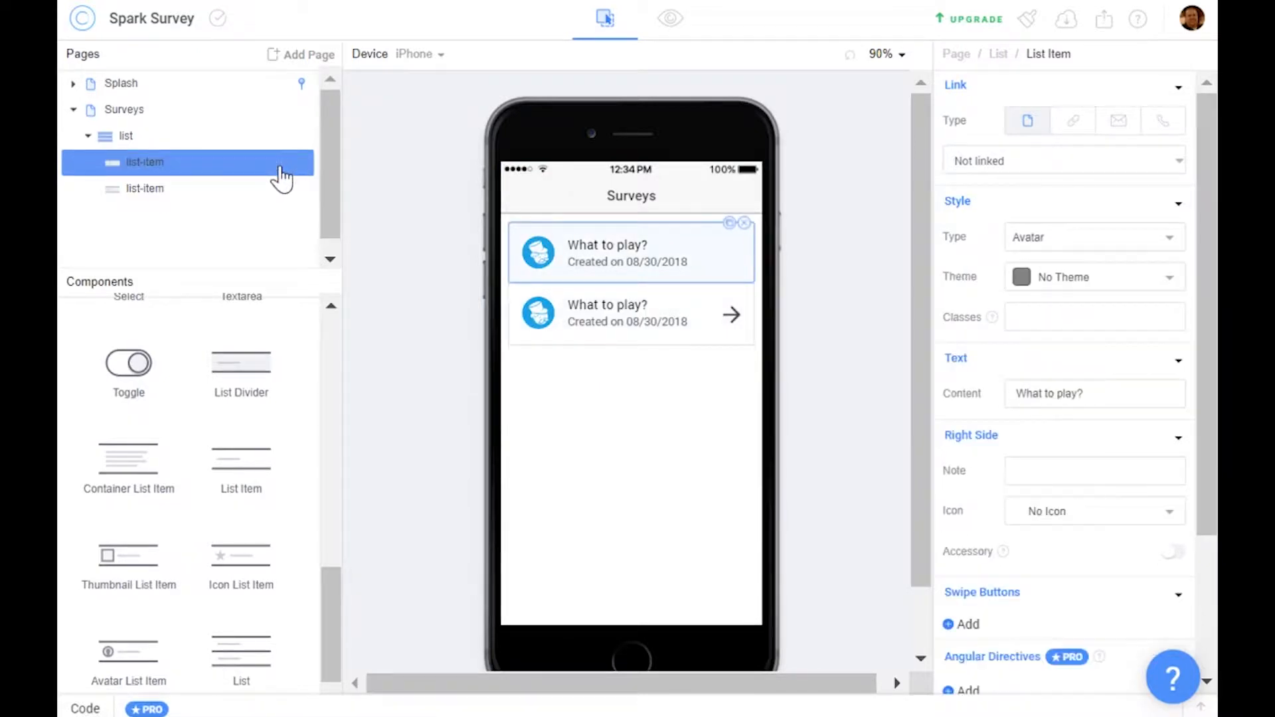
{"action": "left_click", "coordinate": [278, 164]}
Duplicate the list containing the arrow-icon item twice so the Surveys page holds three entries
{"action": "left_click", "coordinate": [735, 223]}
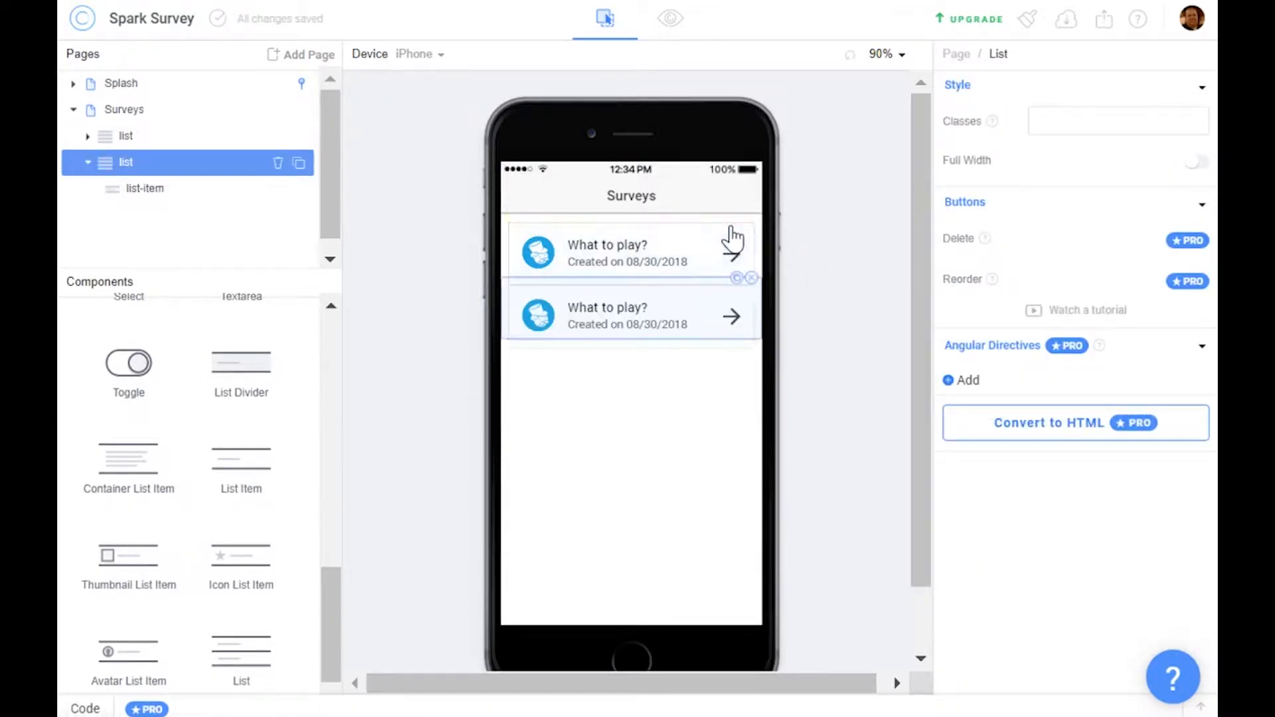
{"action": "left_click", "coordinate": [736, 279]}
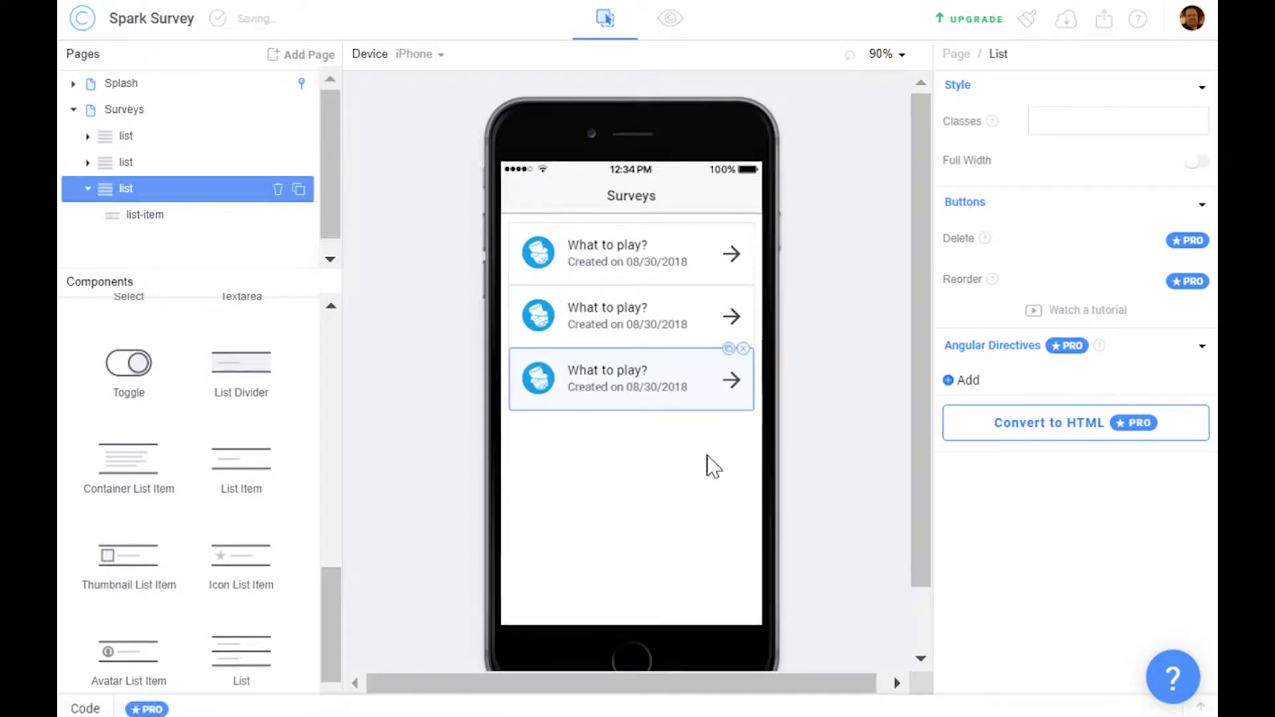
{"action": "left_click", "coordinate": [702, 481]}
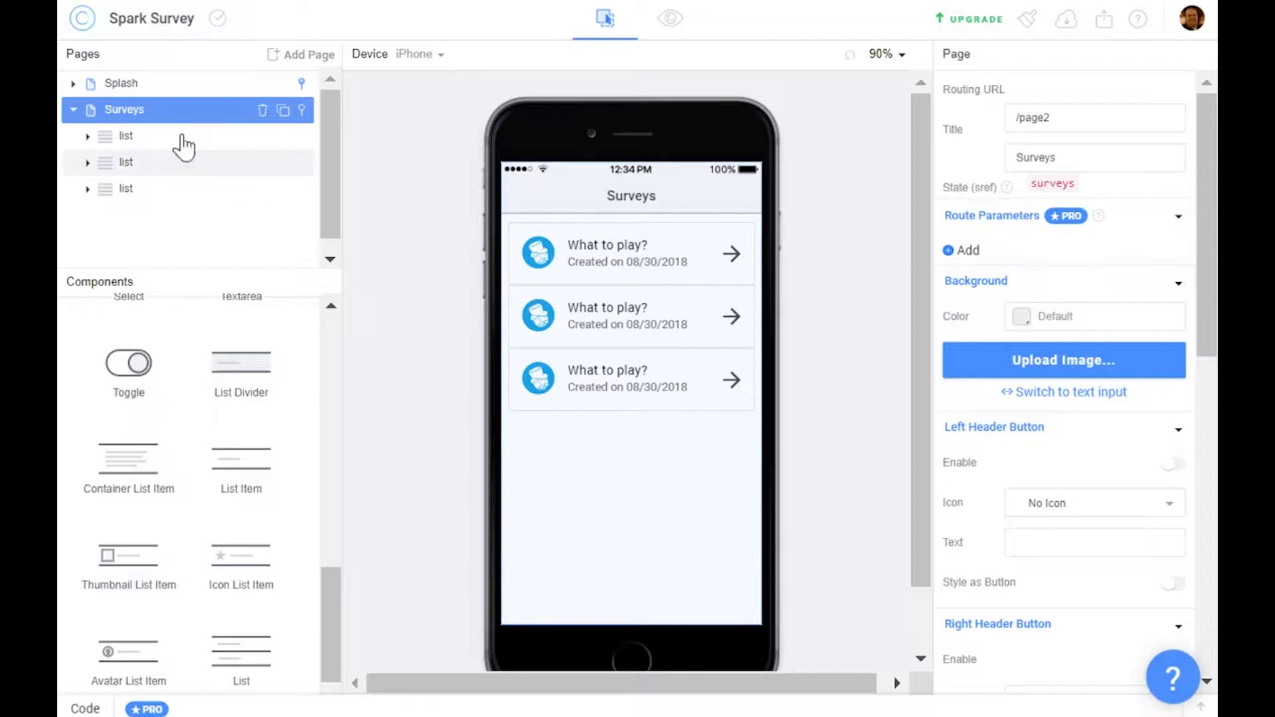
Add a blank page to the project and title it "Survey"
{"action": "left_click", "coordinate": [308, 56]}
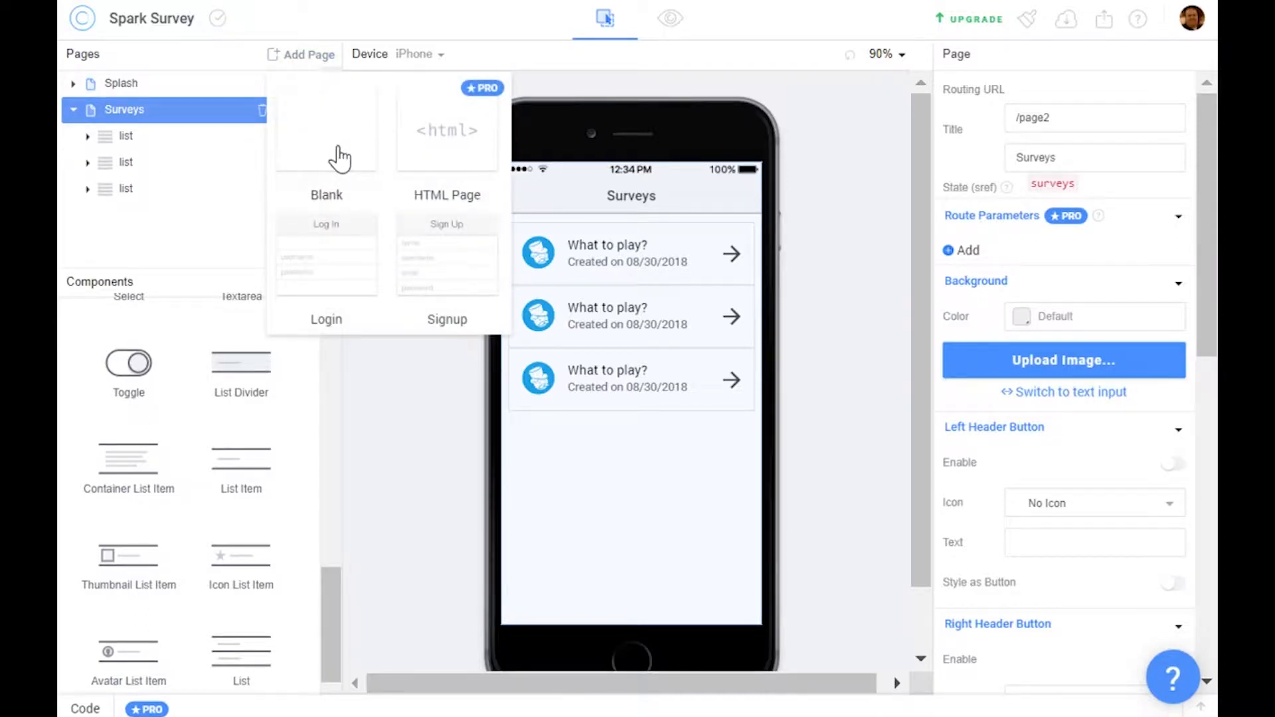
{"action": "left_click", "coordinate": [340, 158]}
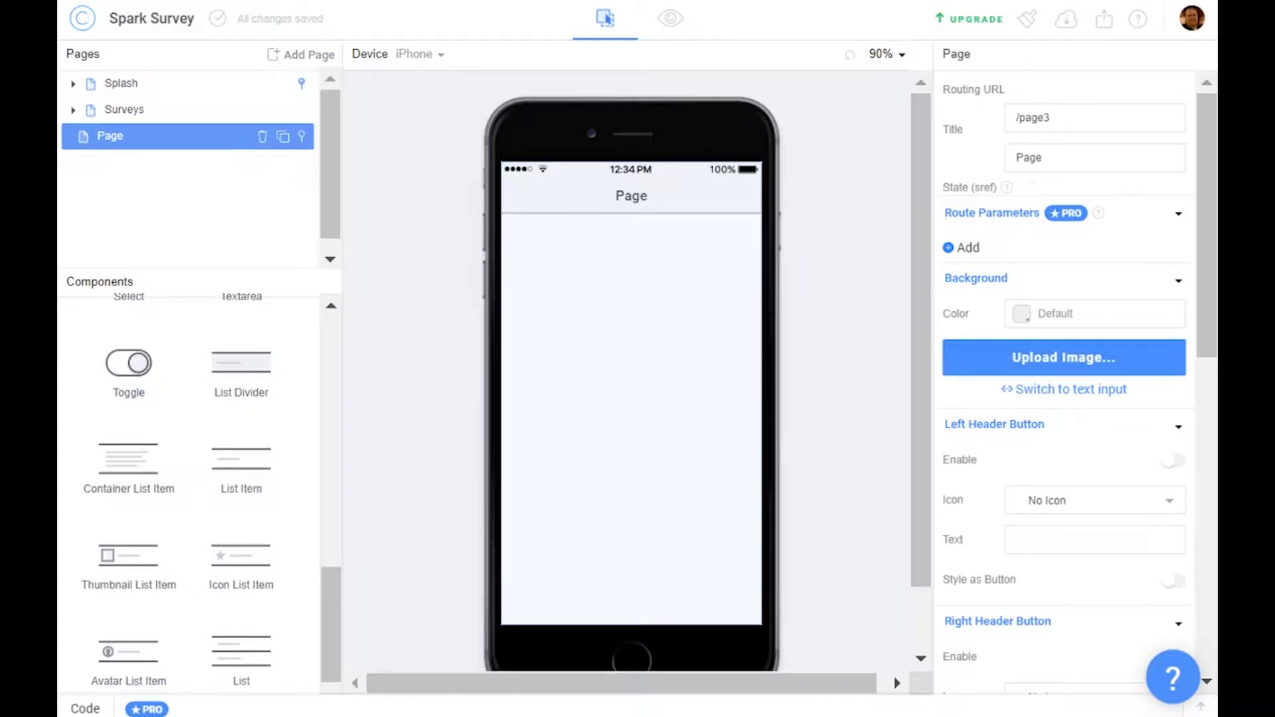
{"action": "key", "text": "ctrl+a"}
{"action": "type", "text": "Survey"}
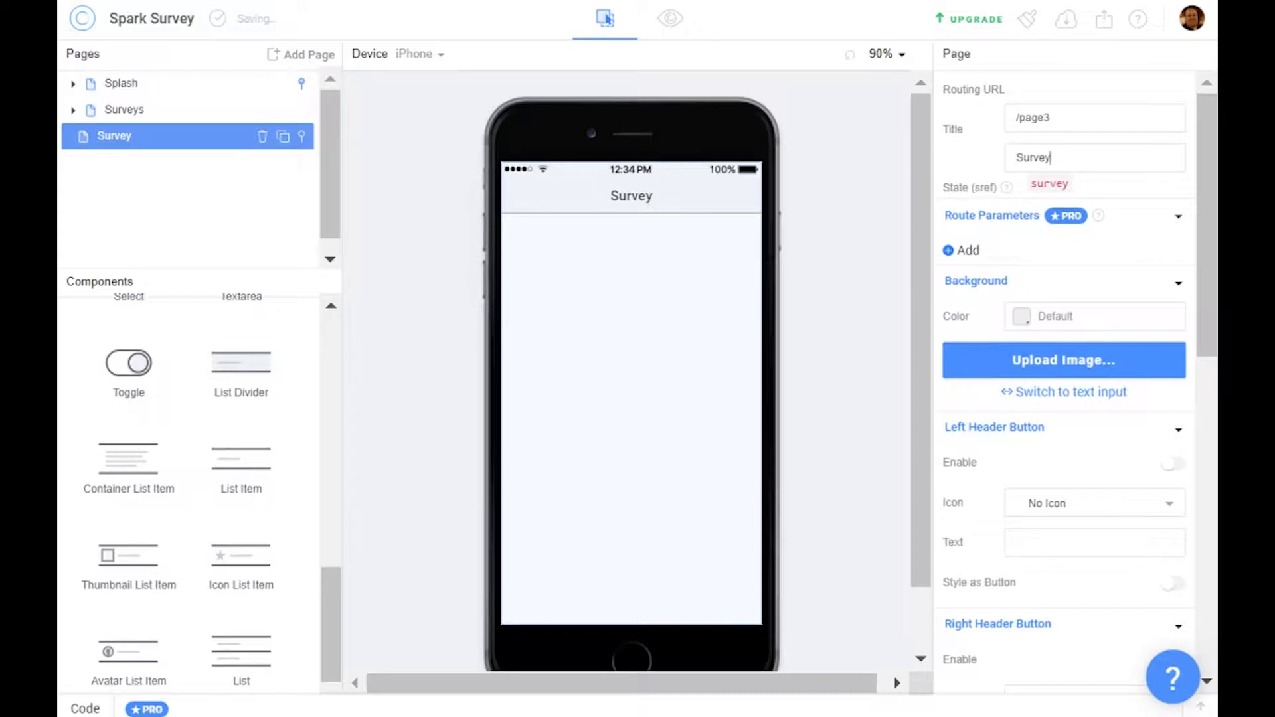
Link the first "What to play?" item on the Surveys page to the page "Survey - /page3"
{"action": "left_click", "coordinate": [120, 111]}
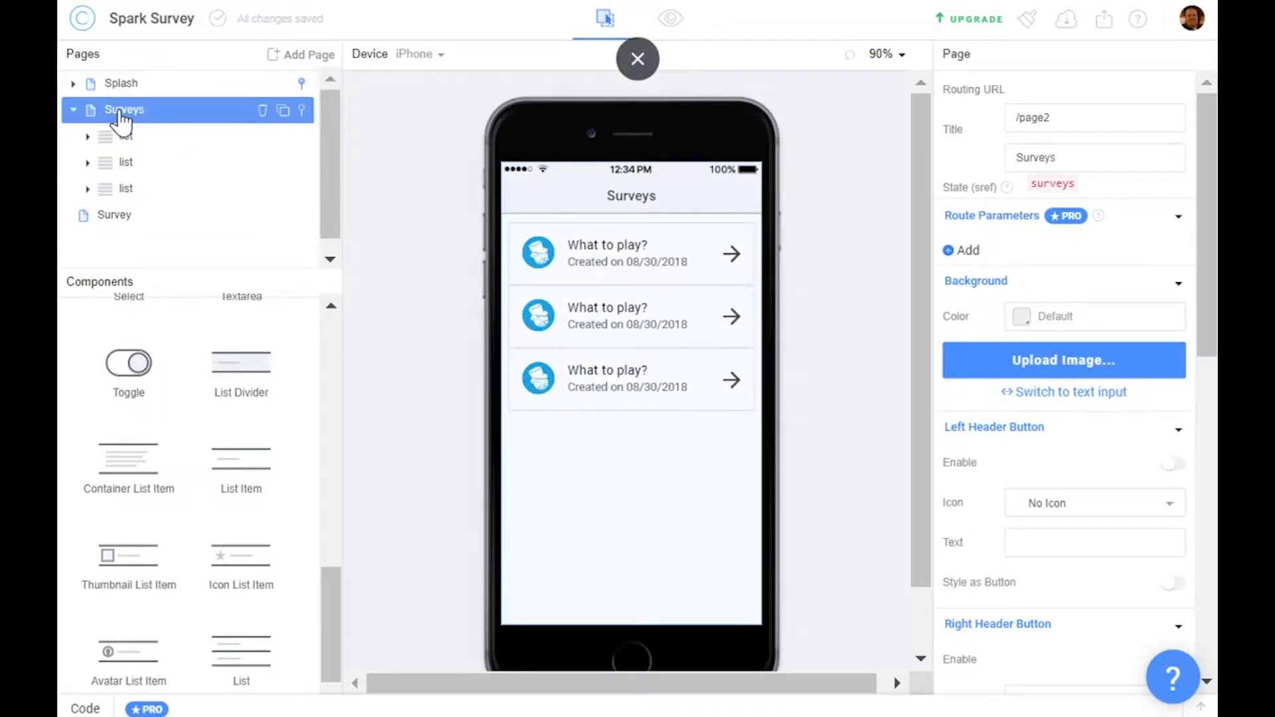
{"action": "left_click", "coordinate": [120, 135]}
{"action": "left_click", "coordinate": [111, 163]}
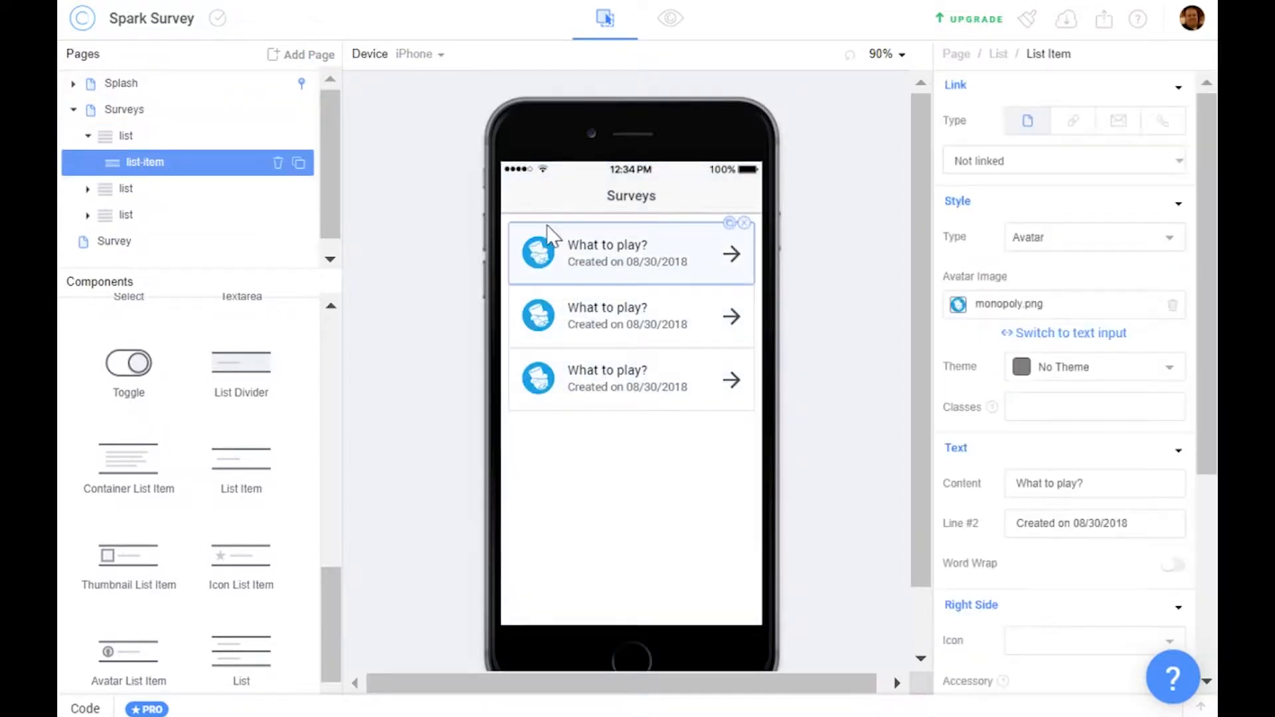
{"action": "left_click", "coordinate": [1062, 161]}
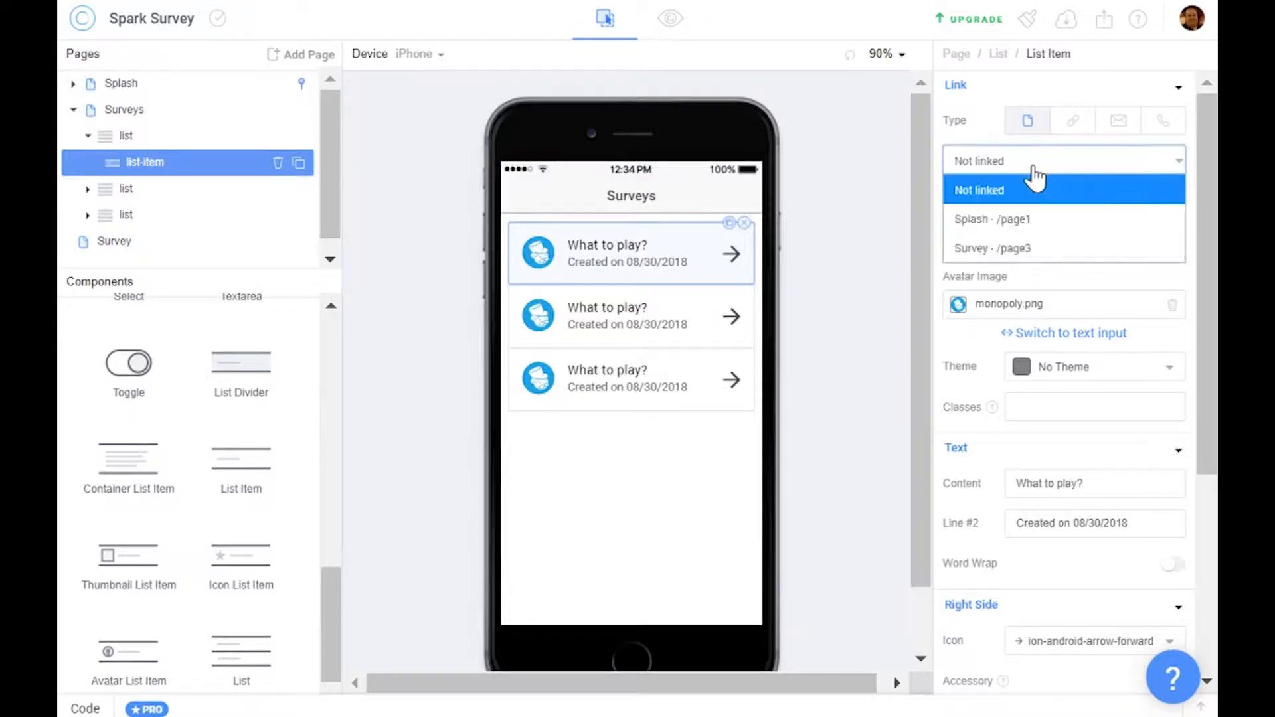
{"action": "left_click", "coordinate": [1065, 251]}
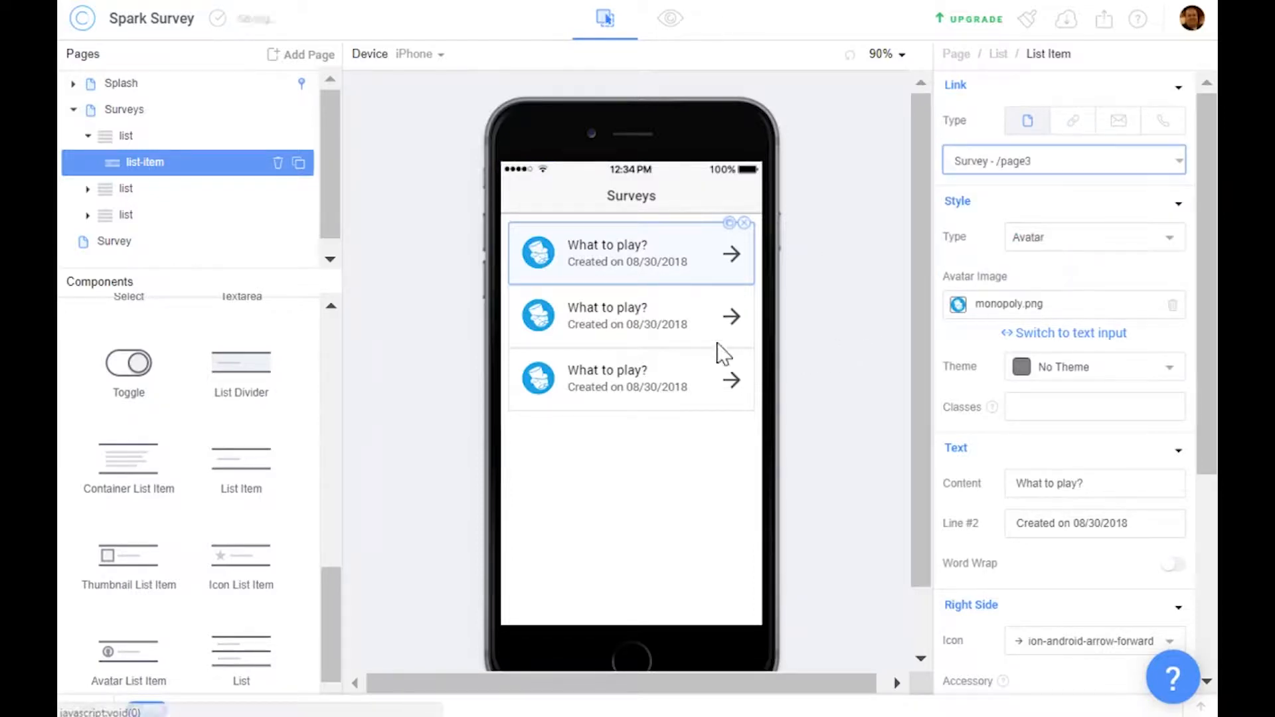
Link the second and third "What to play?" items to "Survey - /page3" and save the project
{"action": "left_click", "coordinate": [663, 331]}
{"action": "left_click", "coordinate": [1031, 162]}
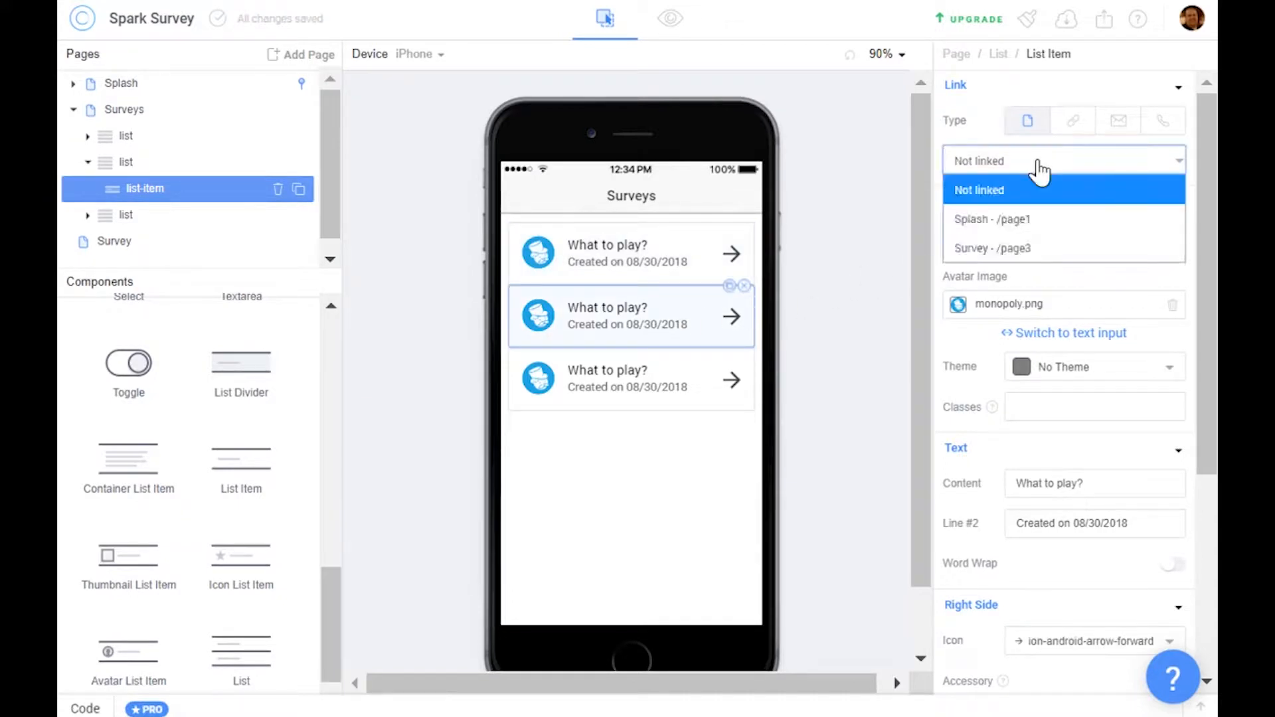
{"action": "left_click", "coordinate": [1022, 260]}
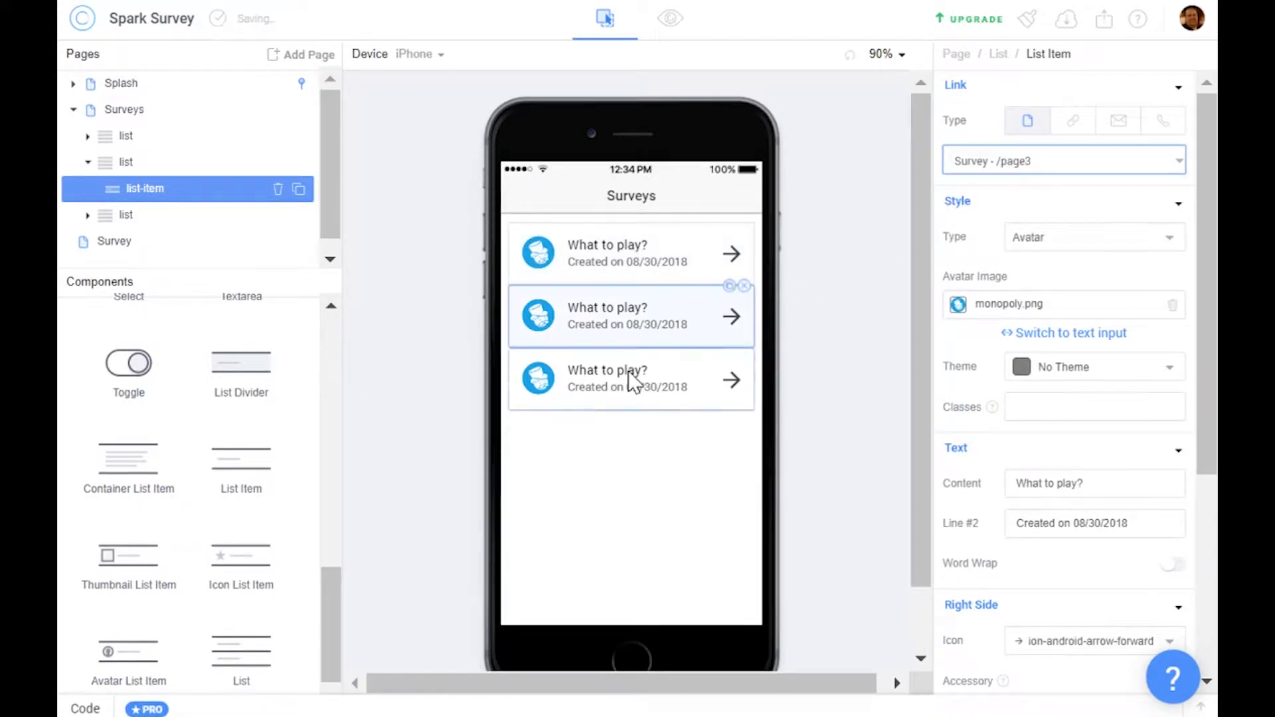
{"action": "left_click", "coordinate": [647, 366]}
{"action": "left_click", "coordinate": [1003, 168]}
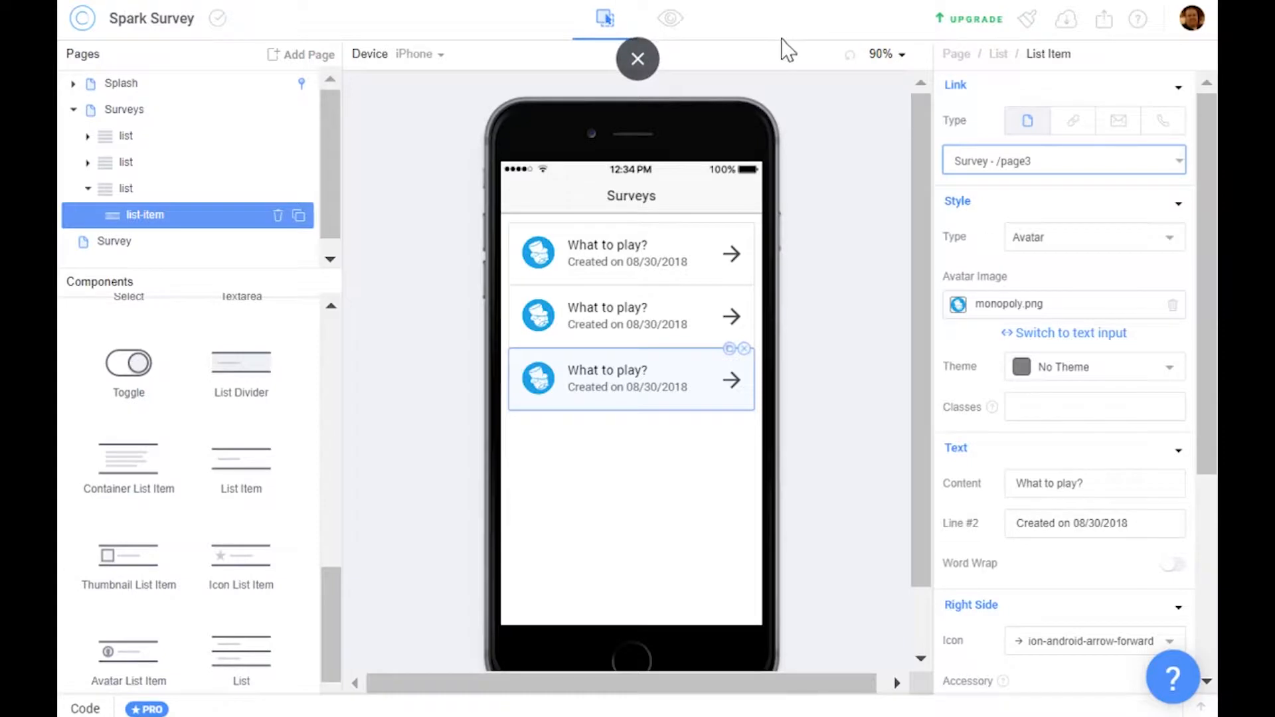
{"action": "left_click", "coordinate": [217, 19]}
Preview the app from the Splash page on iPhone, testing the Start! button, the third and first survey links and back navigation, and return to the editor
{"action": "left_click", "coordinate": [131, 84]}
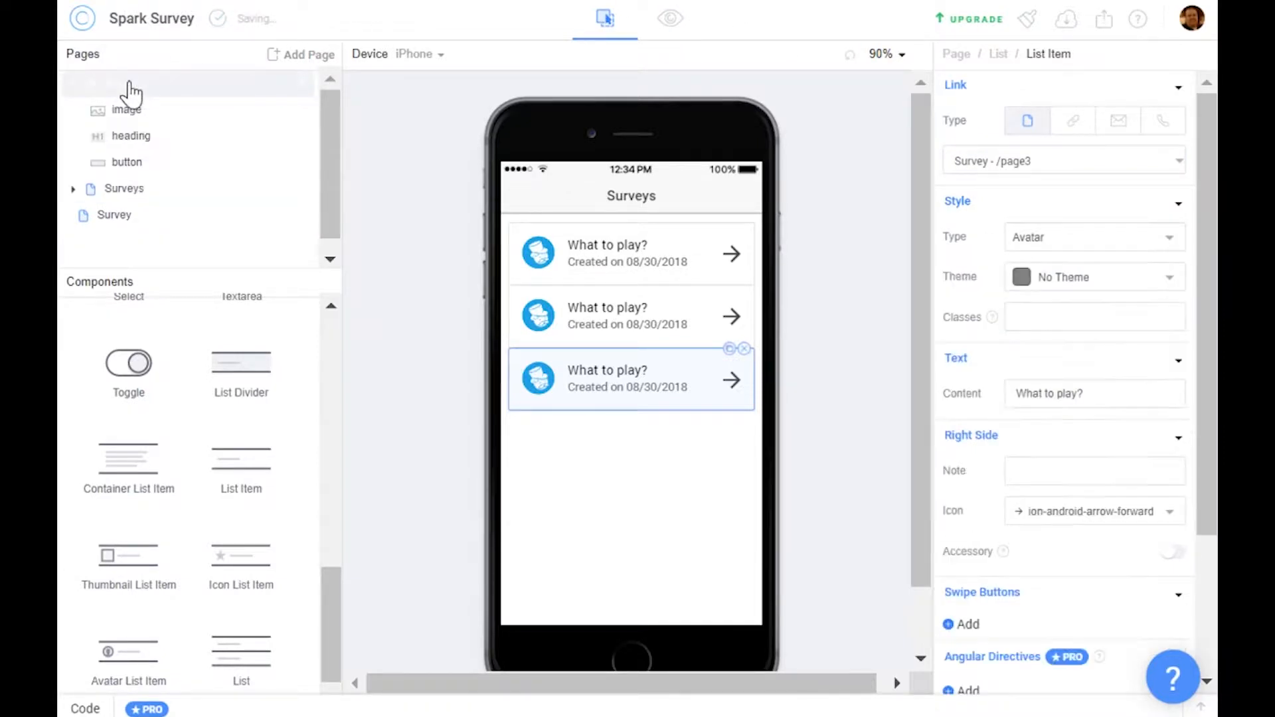
{"action": "left_click", "coordinate": [673, 26]}
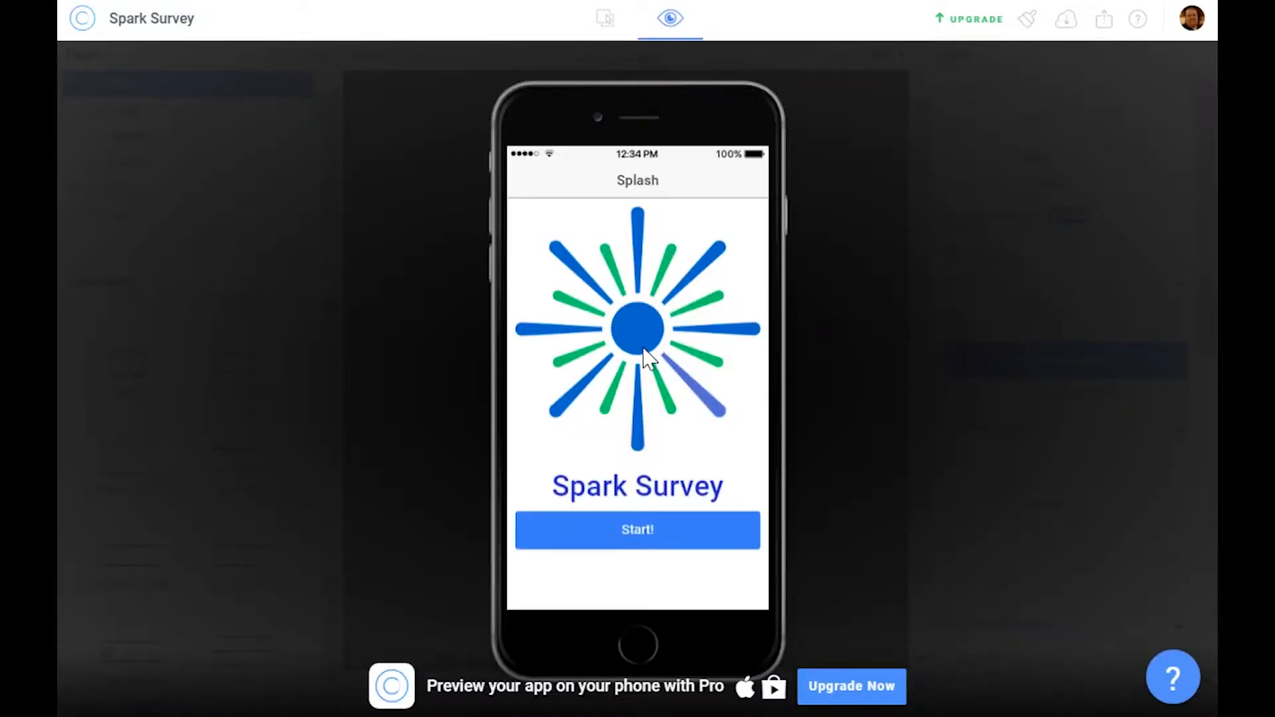
{"action": "left_click", "coordinate": [667, 536]}
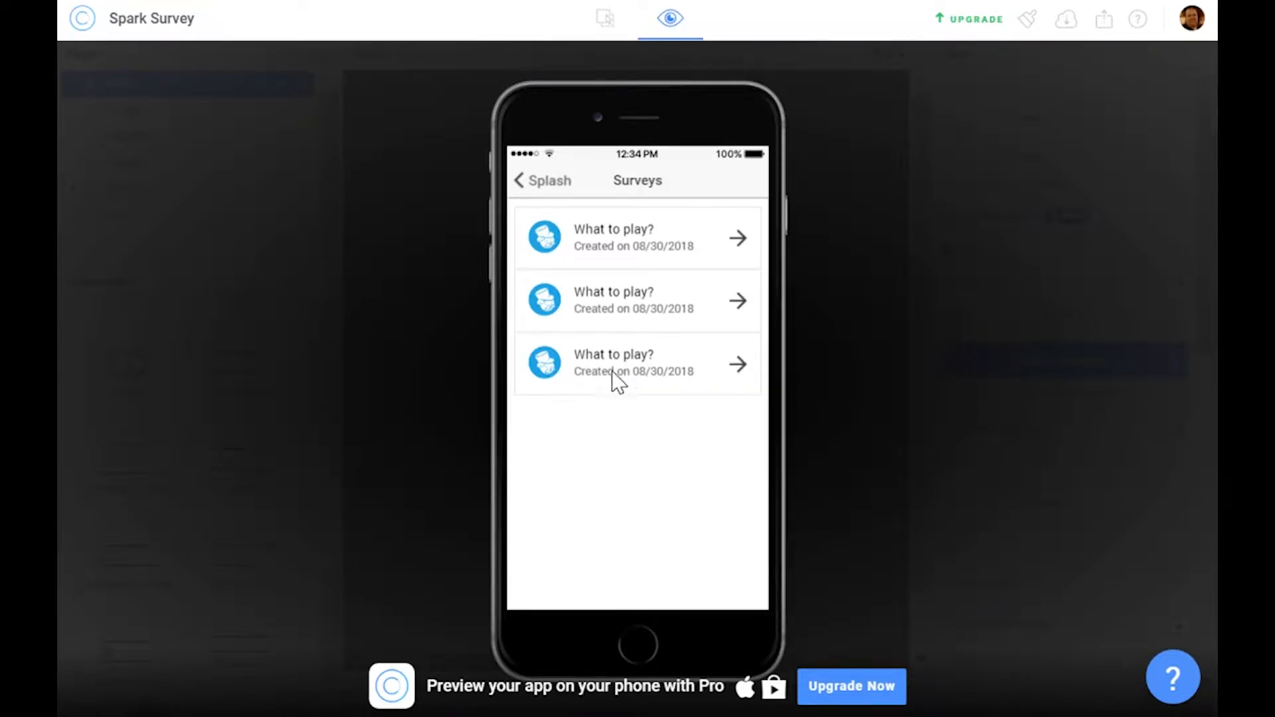
{"action": "left_click", "coordinate": [590, 361]}
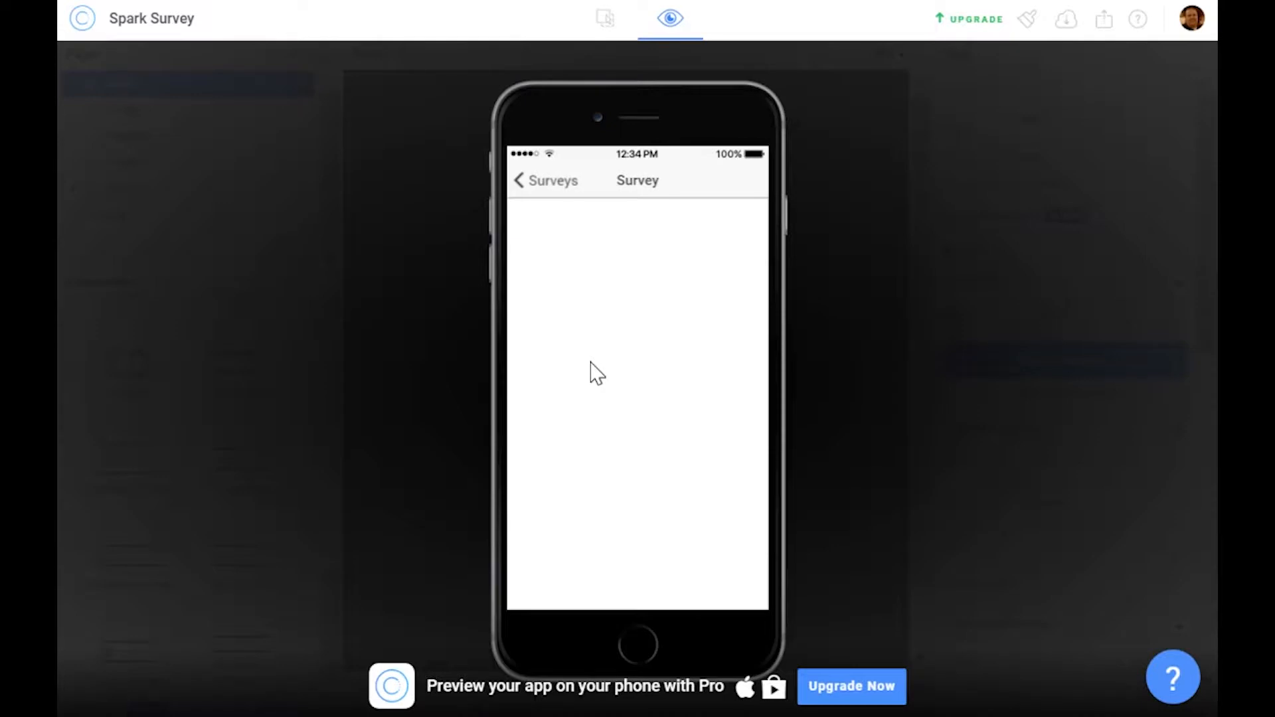
{"action": "left_click", "coordinate": [519, 181]}
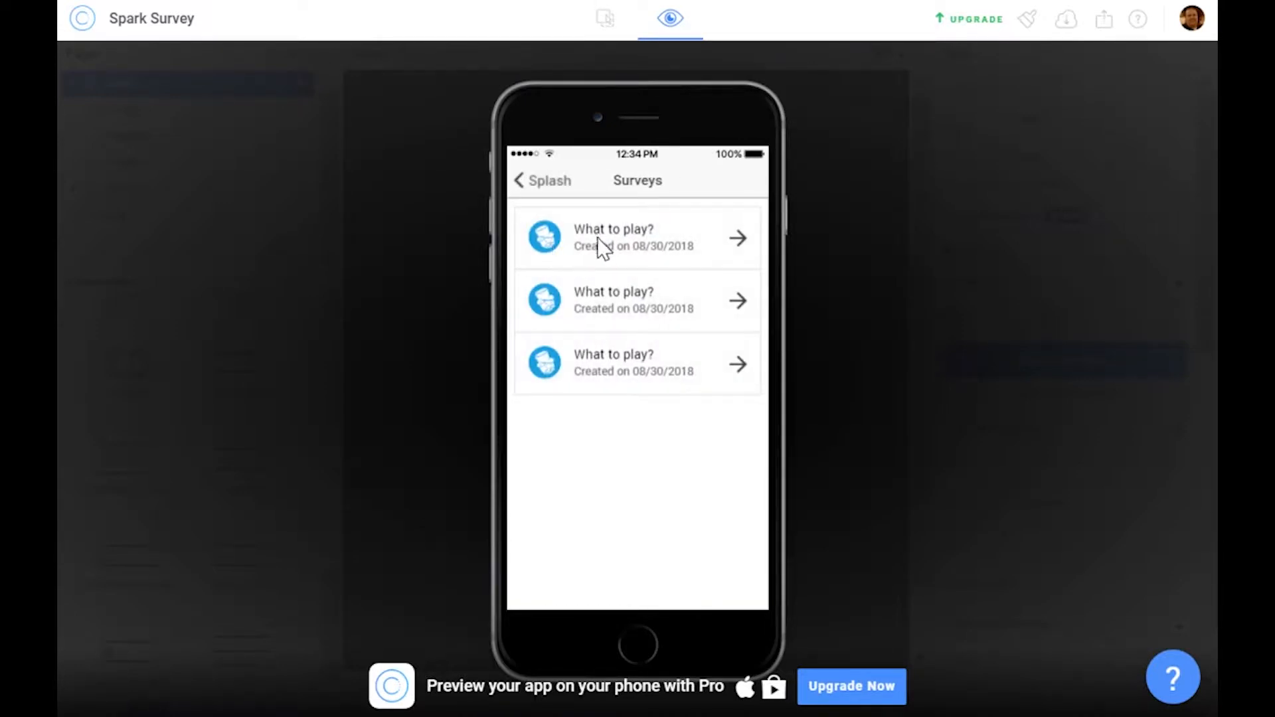
{"action": "left_click", "coordinate": [592, 237]}
{"action": "left_click", "coordinate": [522, 185]}
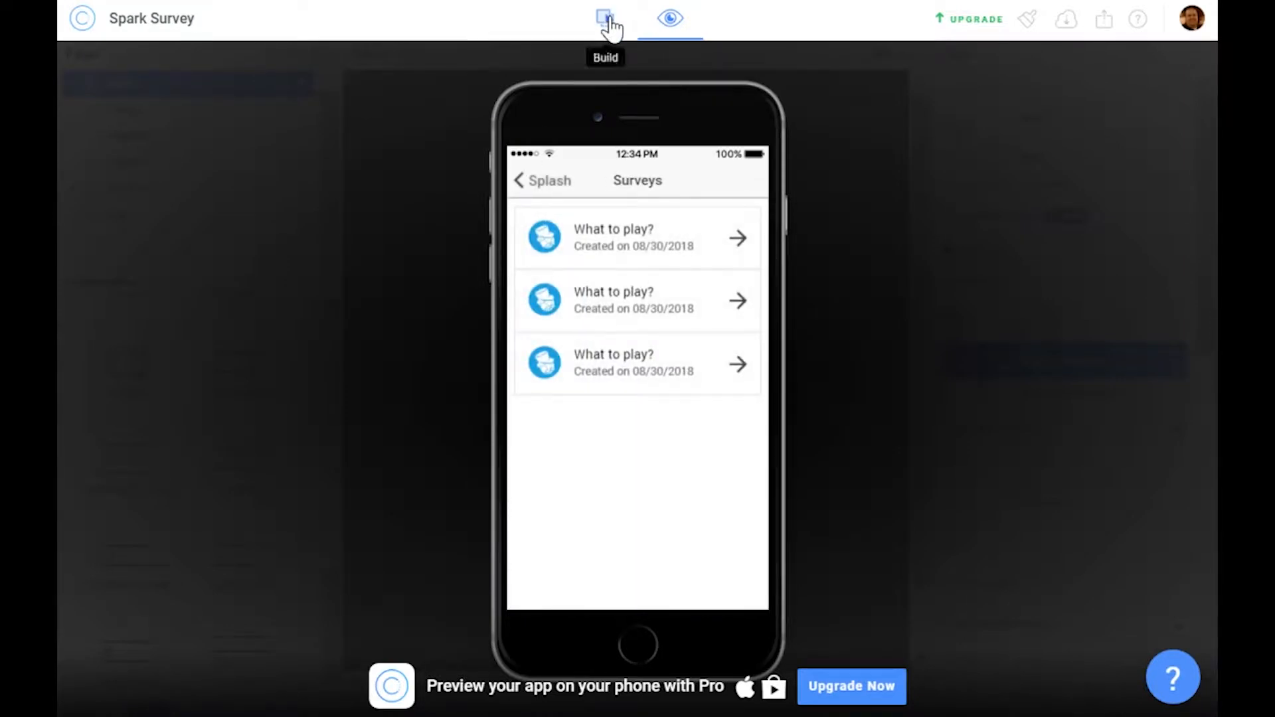
{"action": "left_click", "coordinate": [605, 19]}
Switch the device to Android Phone and preview the app from the Splash page through to the Surveys page
{"action": "left_click", "coordinate": [426, 55]}
{"action": "left_click", "coordinate": [433, 140]}
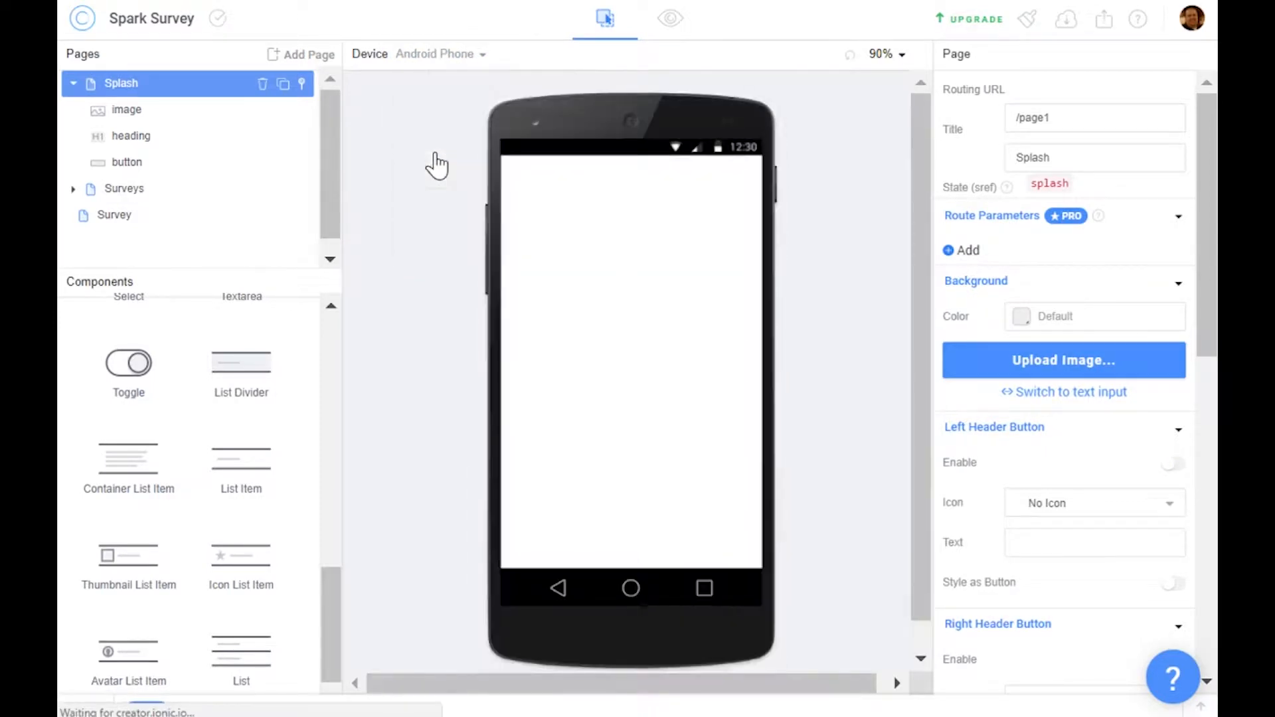
{"action": "left_click", "coordinate": [671, 18]}
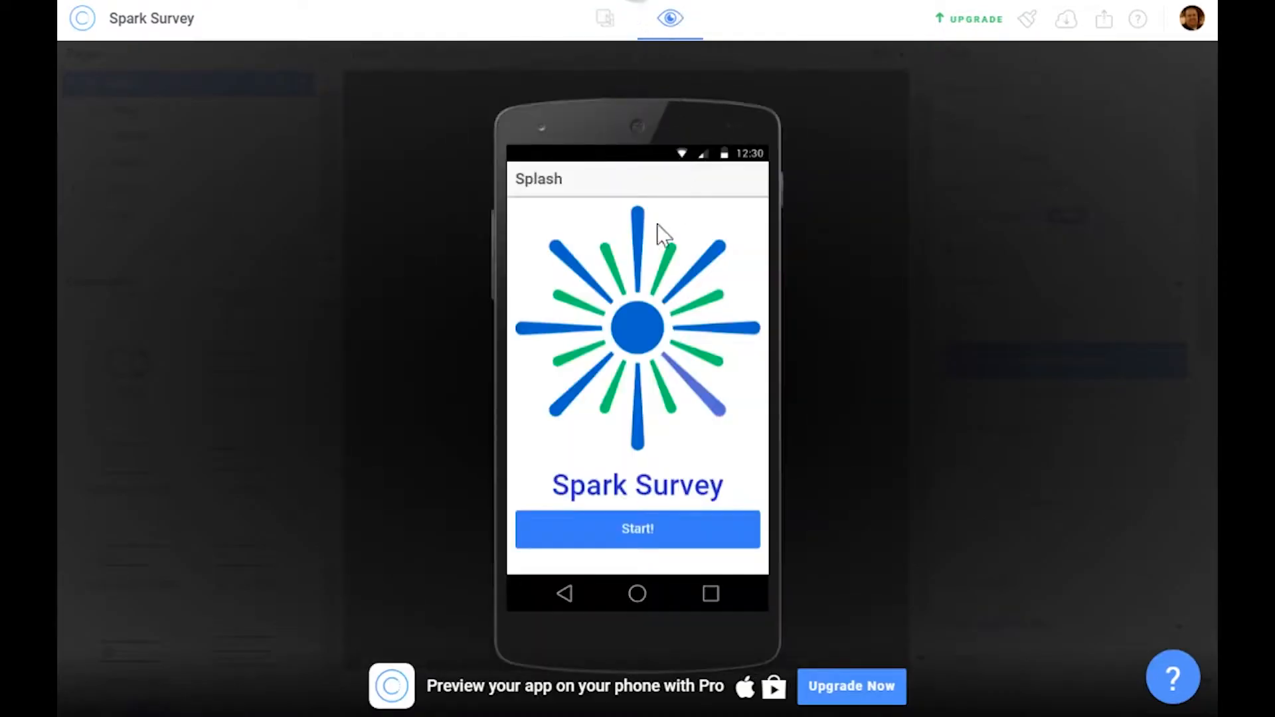
{"action": "left_click", "coordinate": [632, 542]}
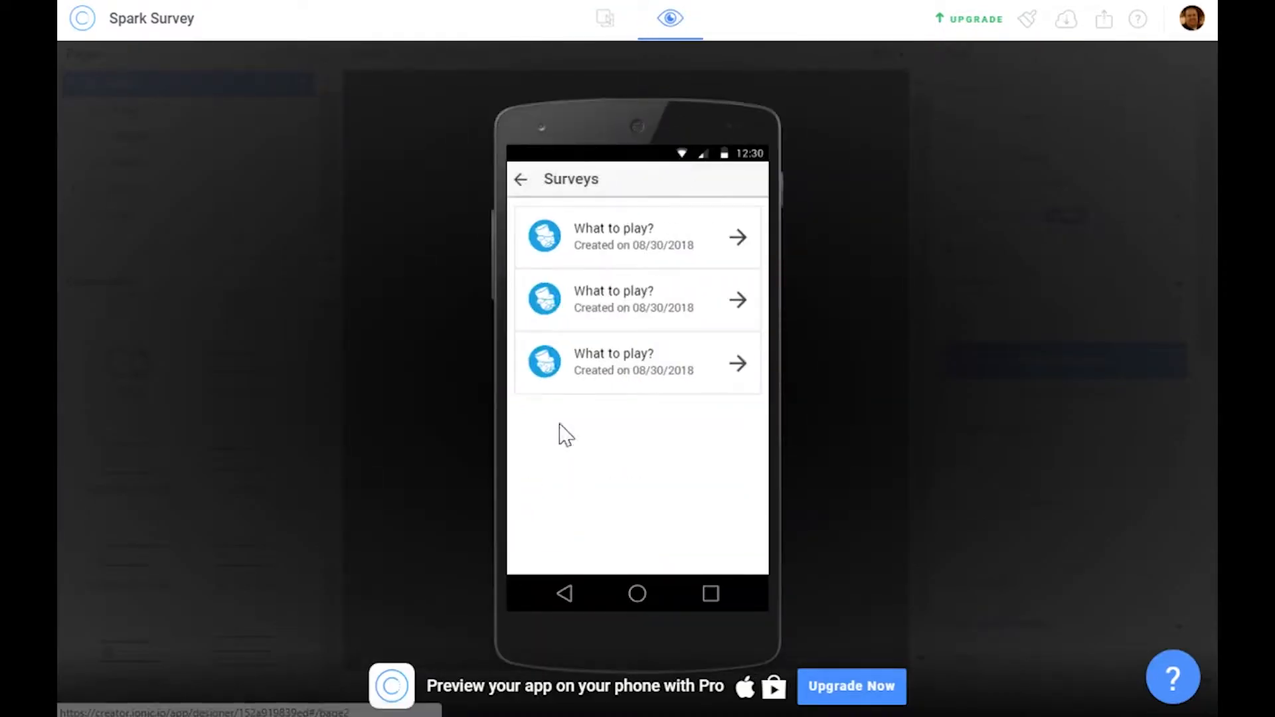
Test the first and second survey links and back navigation in the Android preview, starting again from the Splash page, and return to the editor
{"action": "left_click", "coordinate": [746, 240]}
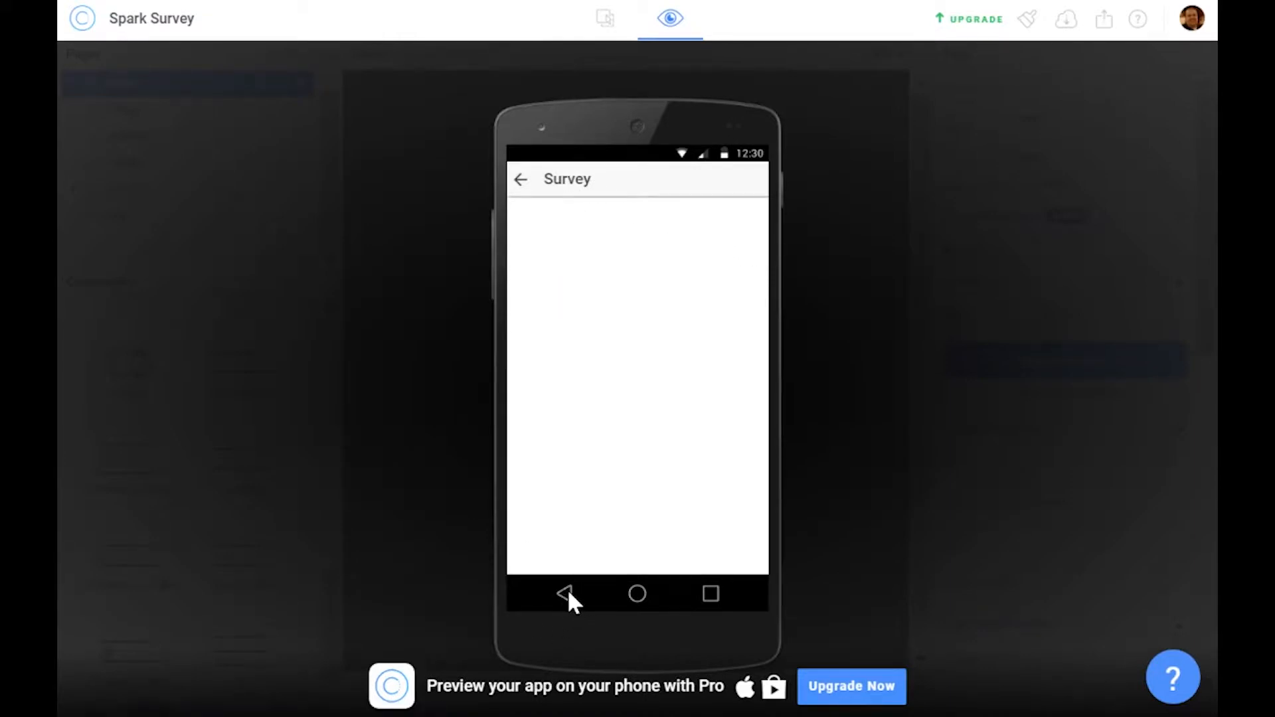
{"action": "left_click", "coordinate": [568, 591]}
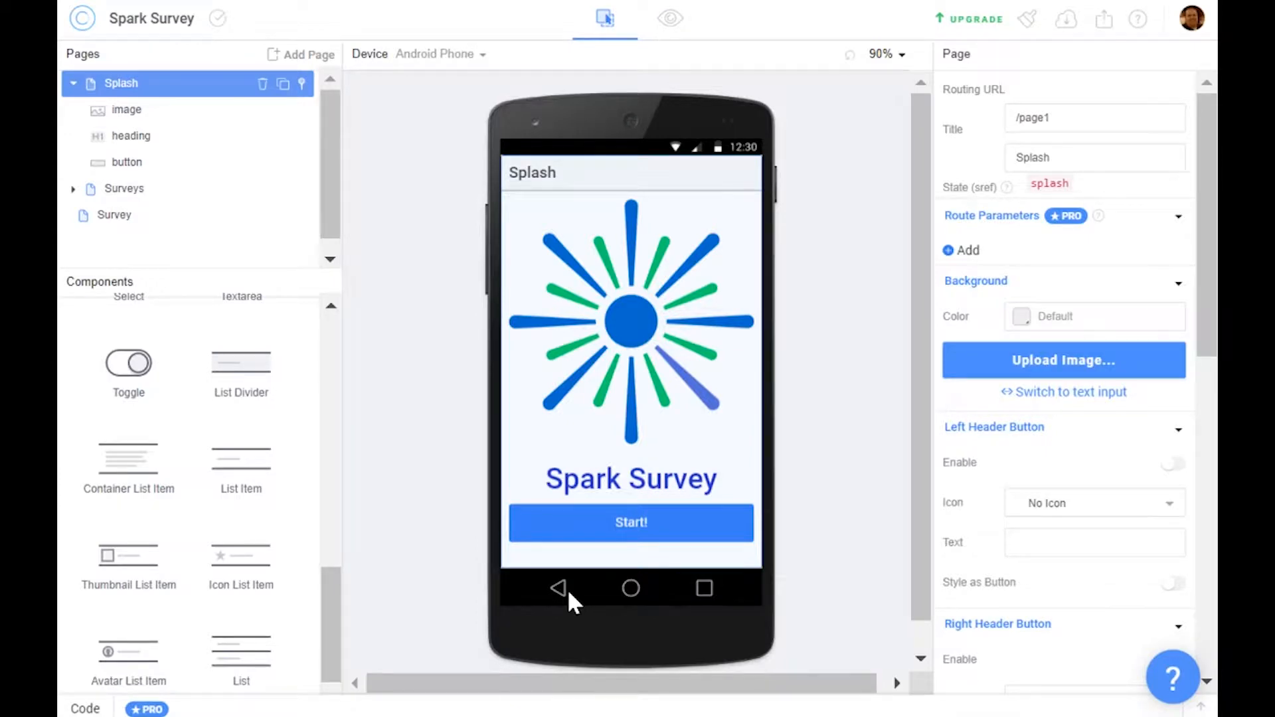
{"action": "left_click", "coordinate": [670, 18]}
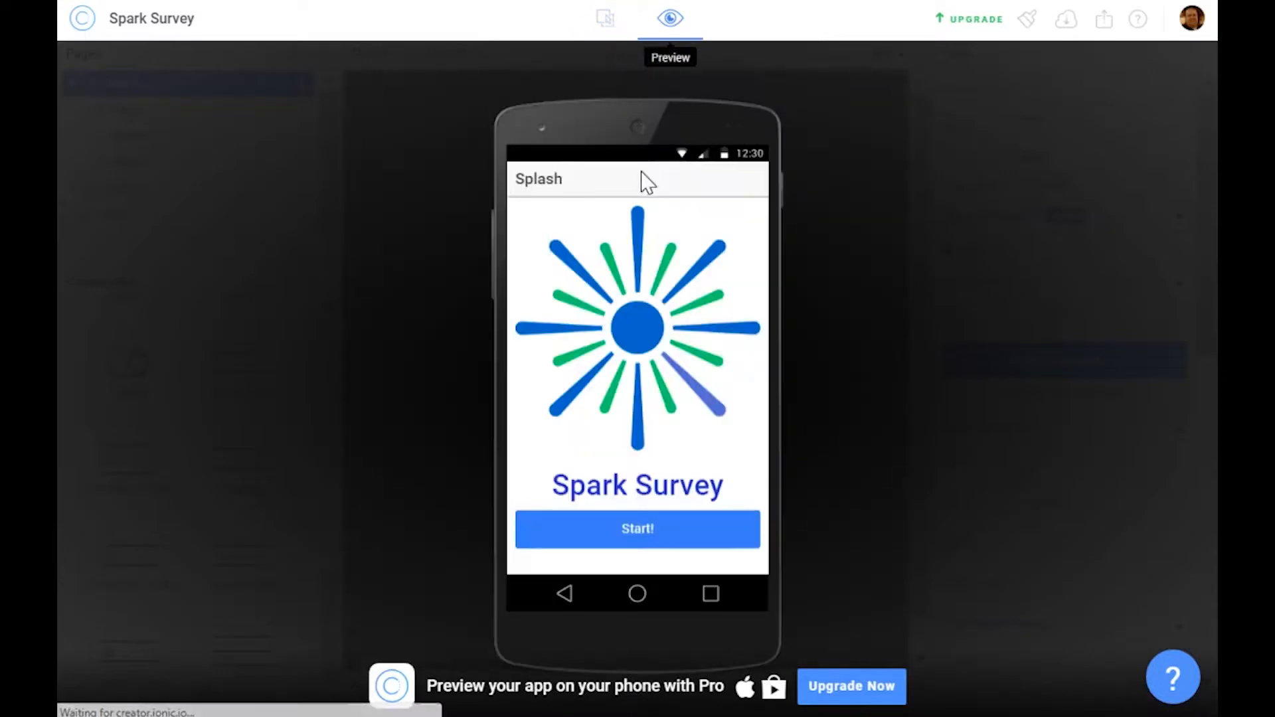
{"action": "left_click", "coordinate": [649, 528]}
{"action": "left_click", "coordinate": [741, 302]}
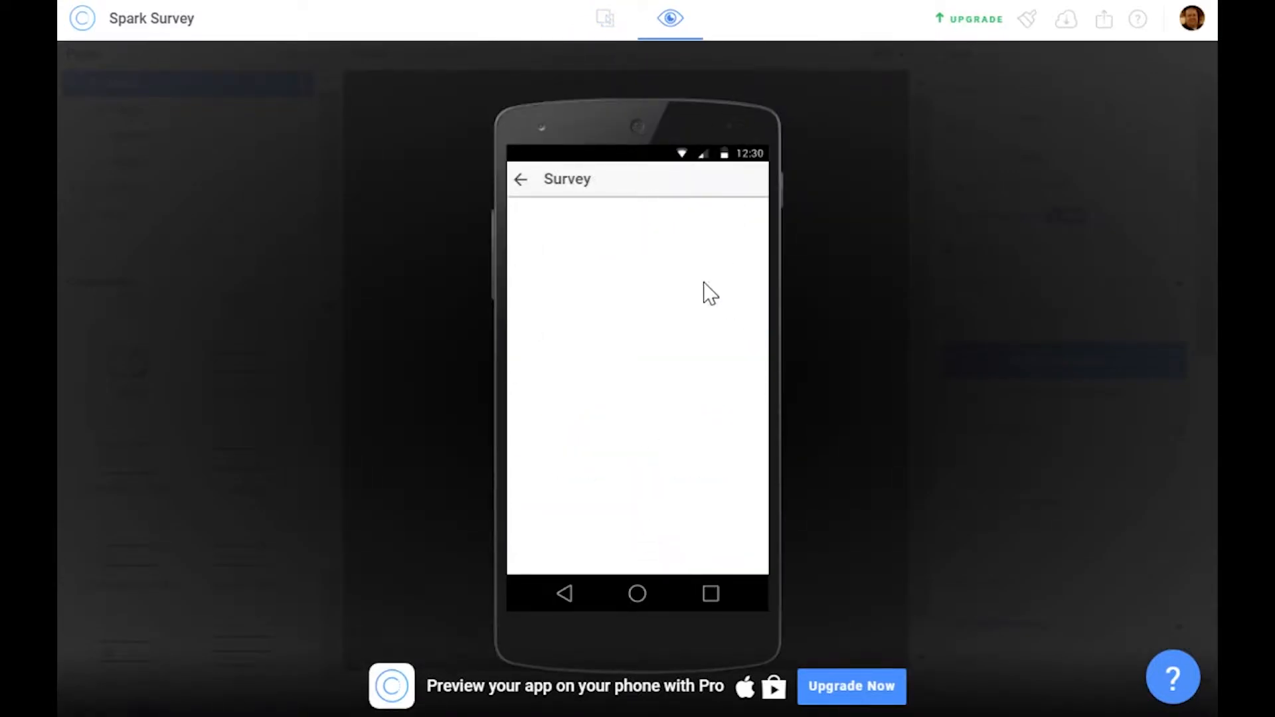
{"action": "left_click", "coordinate": [521, 185]}
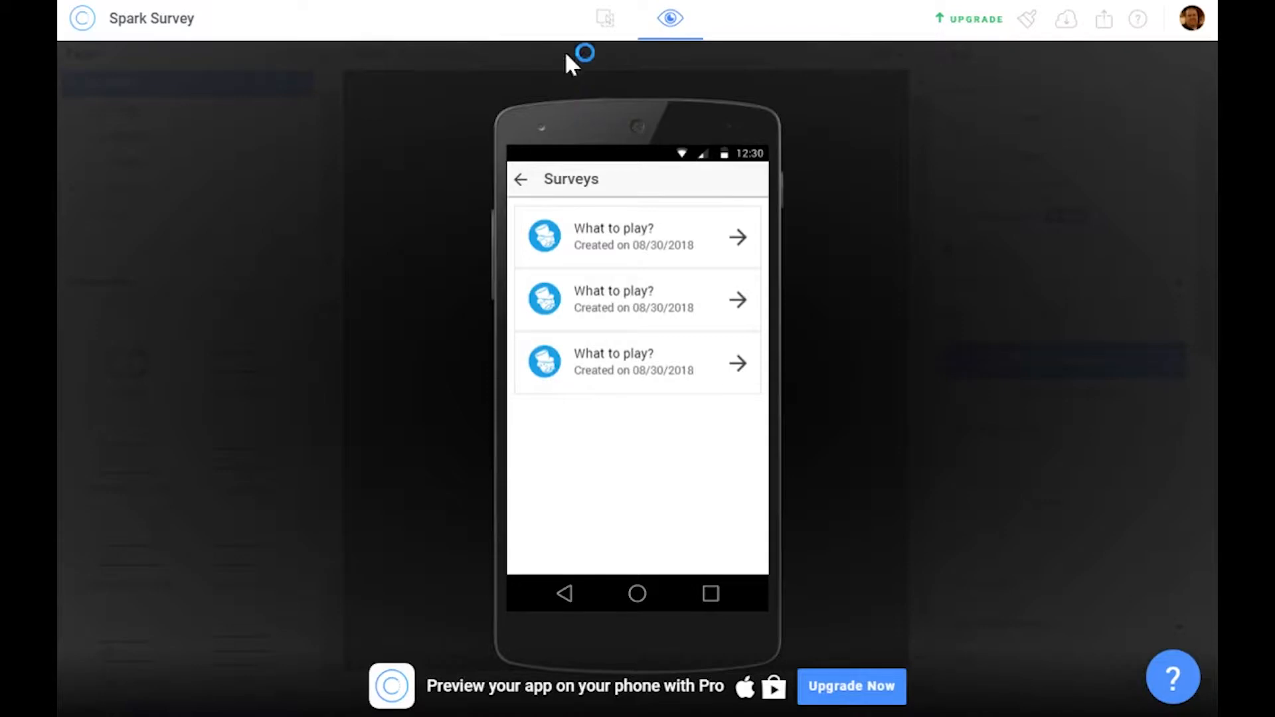
{"action": "left_click", "coordinate": [604, 19]}
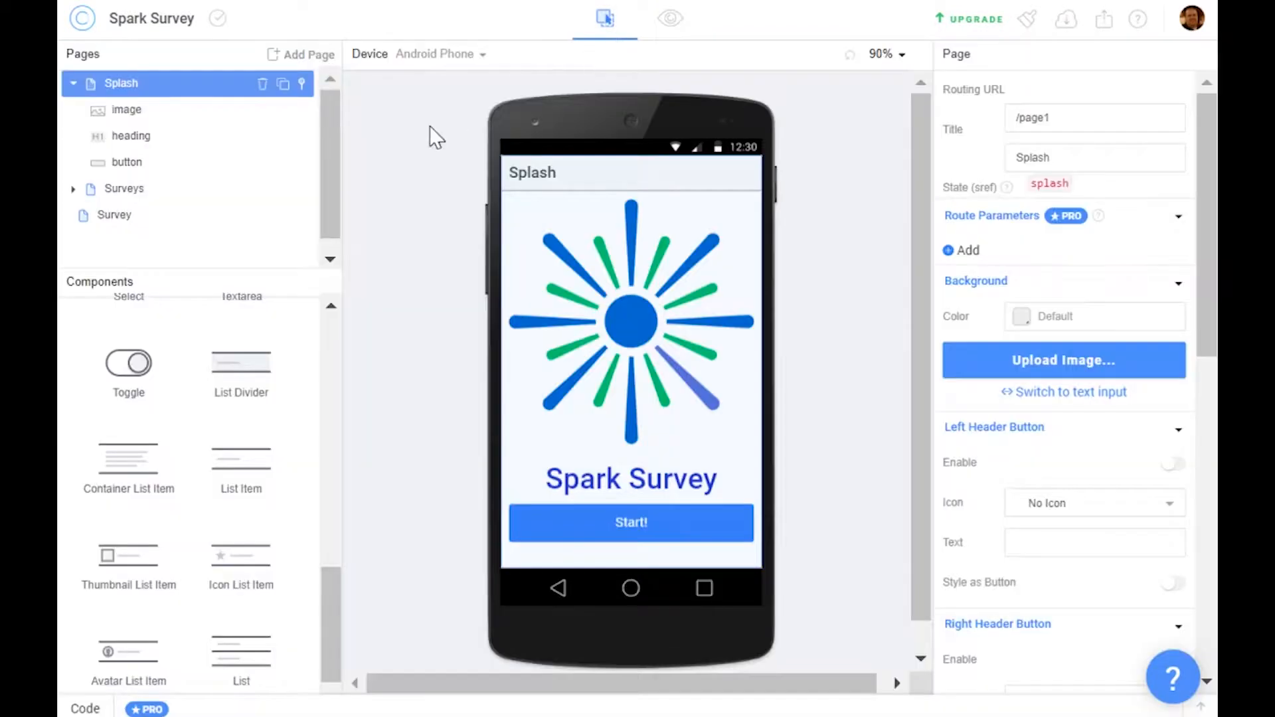
Switch the preview device back to iPhone and open the Survey page for editing
{"action": "left_click", "coordinate": [437, 54]}
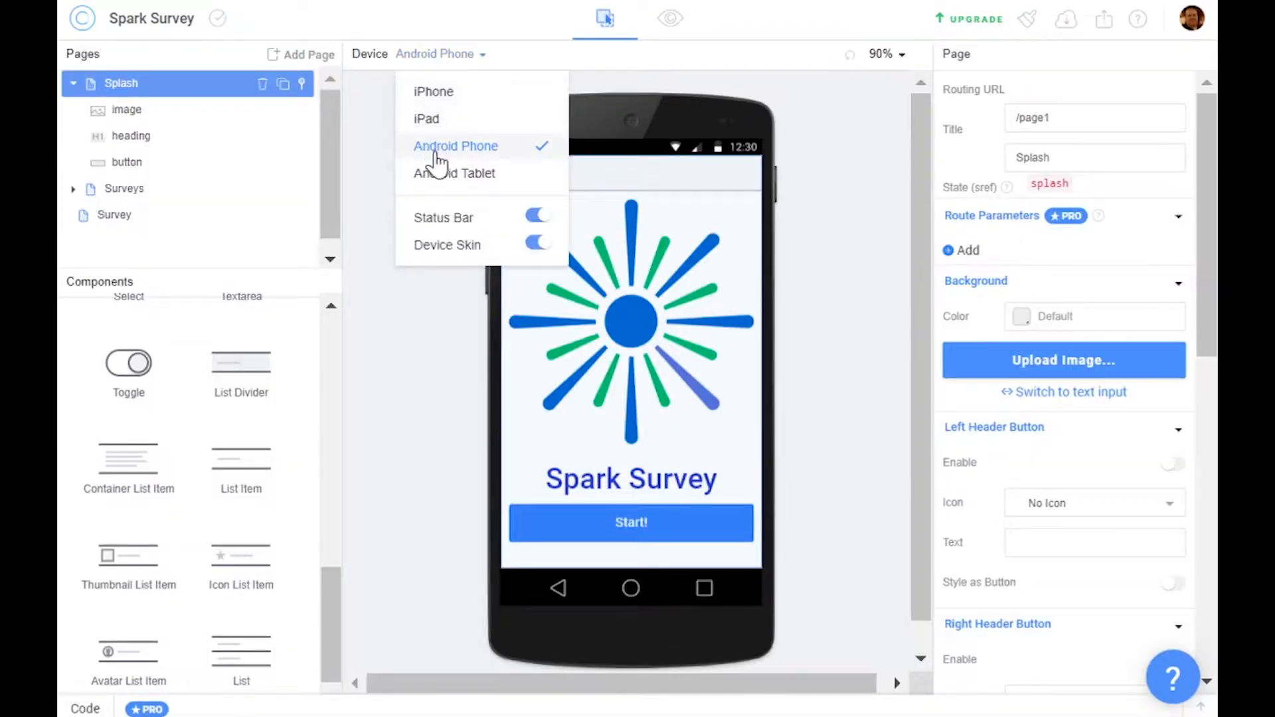
{"action": "left_click", "coordinate": [435, 92]}
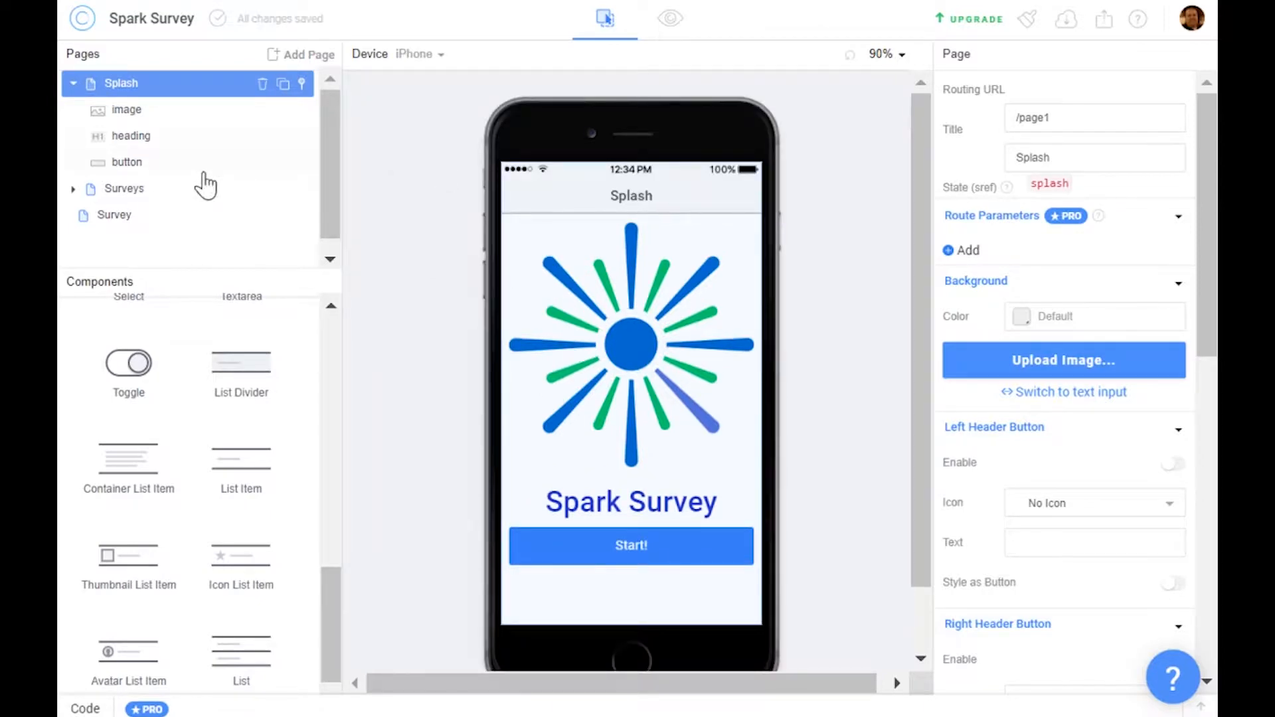
{"action": "left_click", "coordinate": [219, 214]}
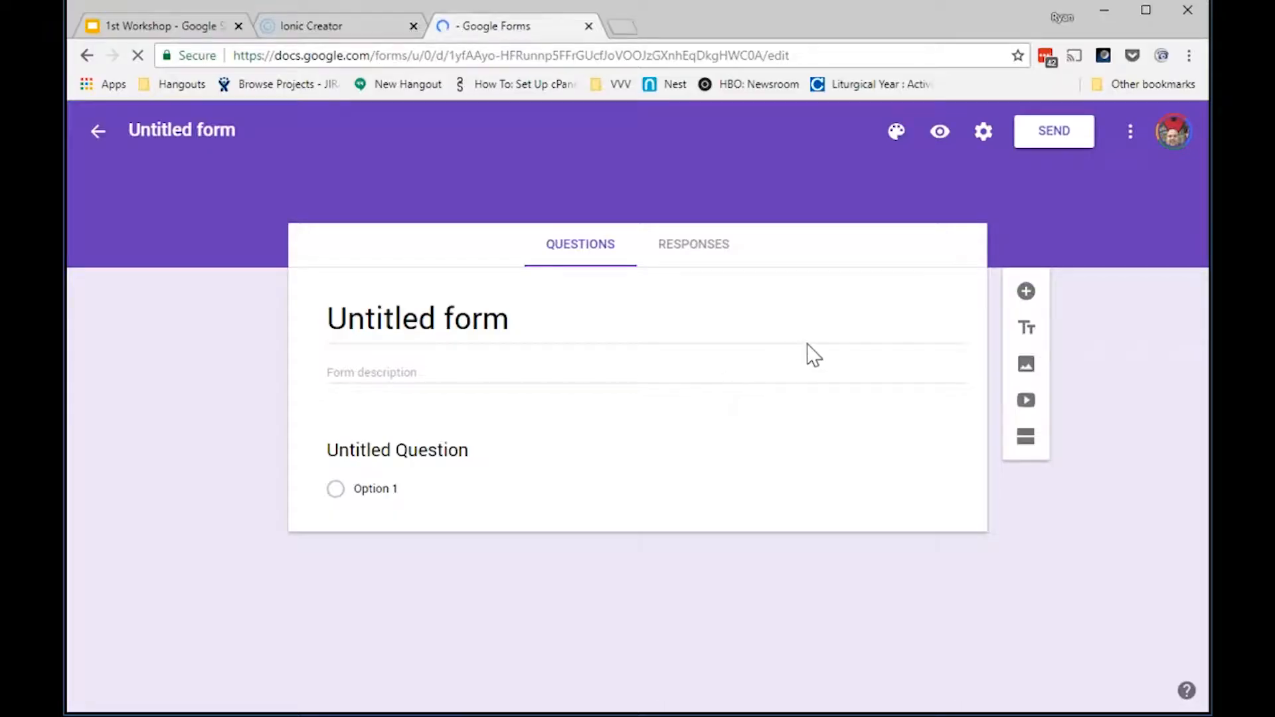
In Google Forms, add a question to the untitled form and look through the question types available for the first question
{"action": "left_click", "coordinate": [1026, 295]}
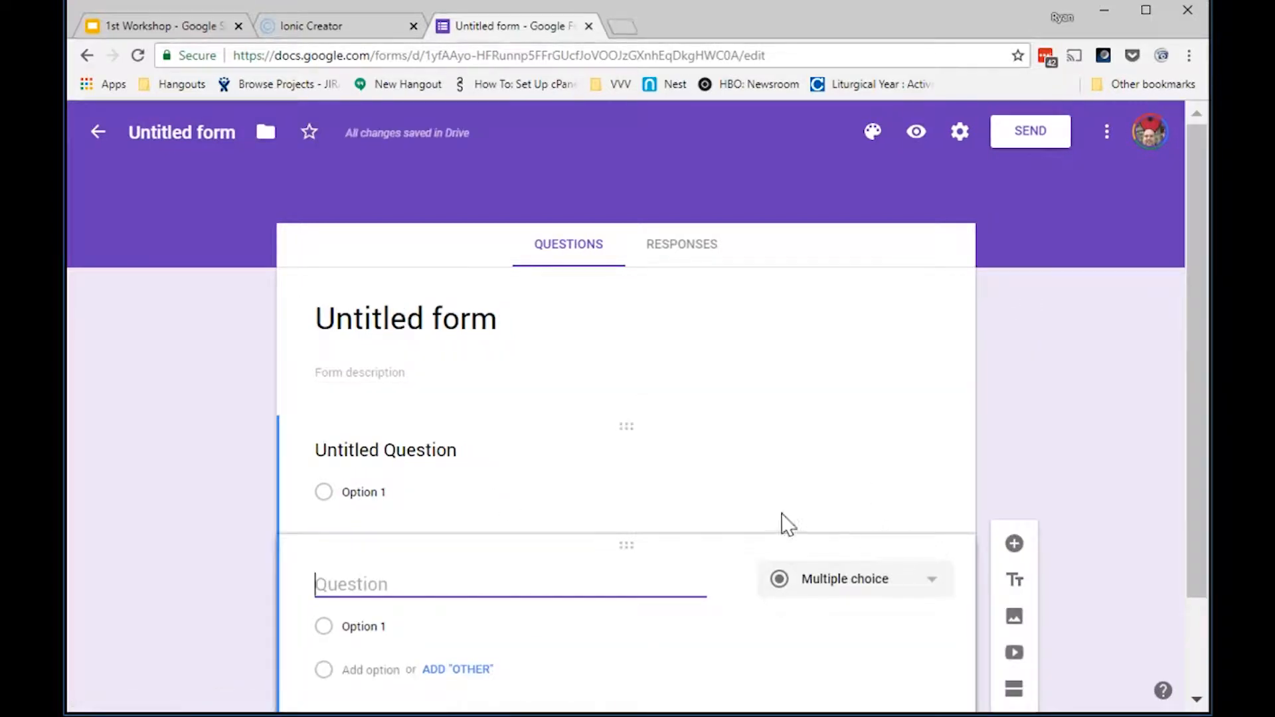
{"action": "left_click", "coordinate": [833, 433]}
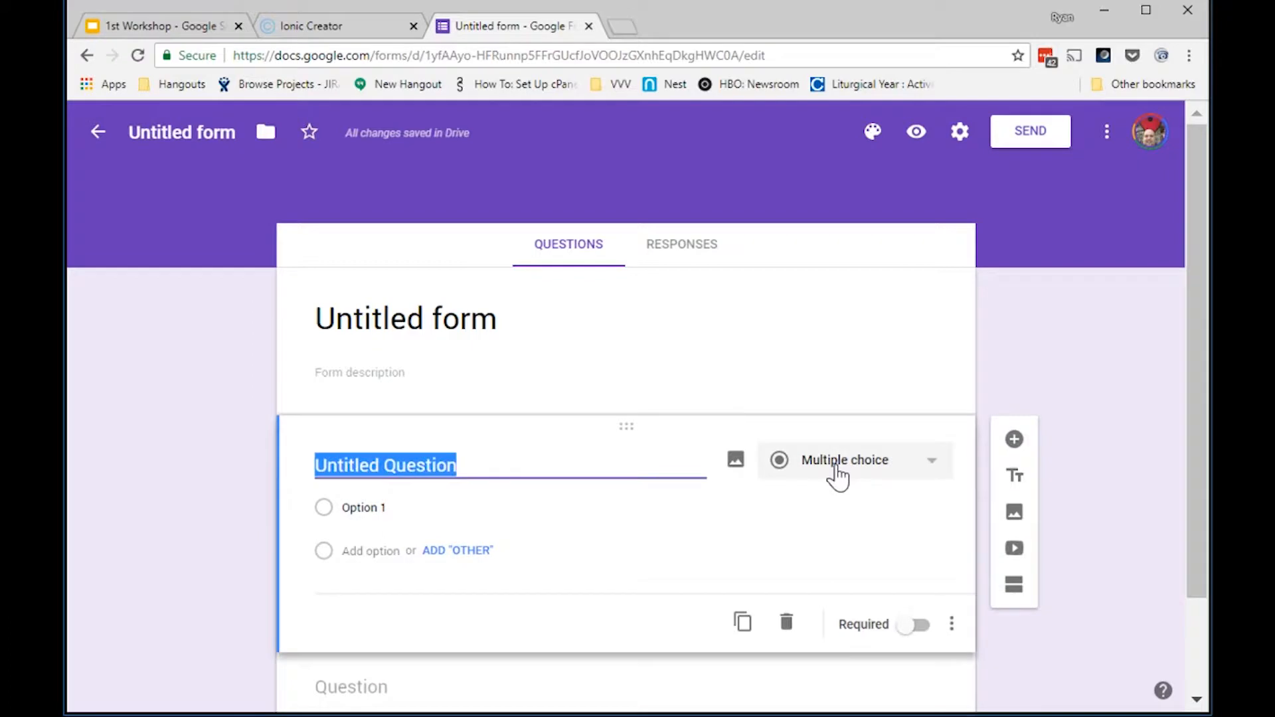
{"action": "left_click", "coordinate": [835, 467]}
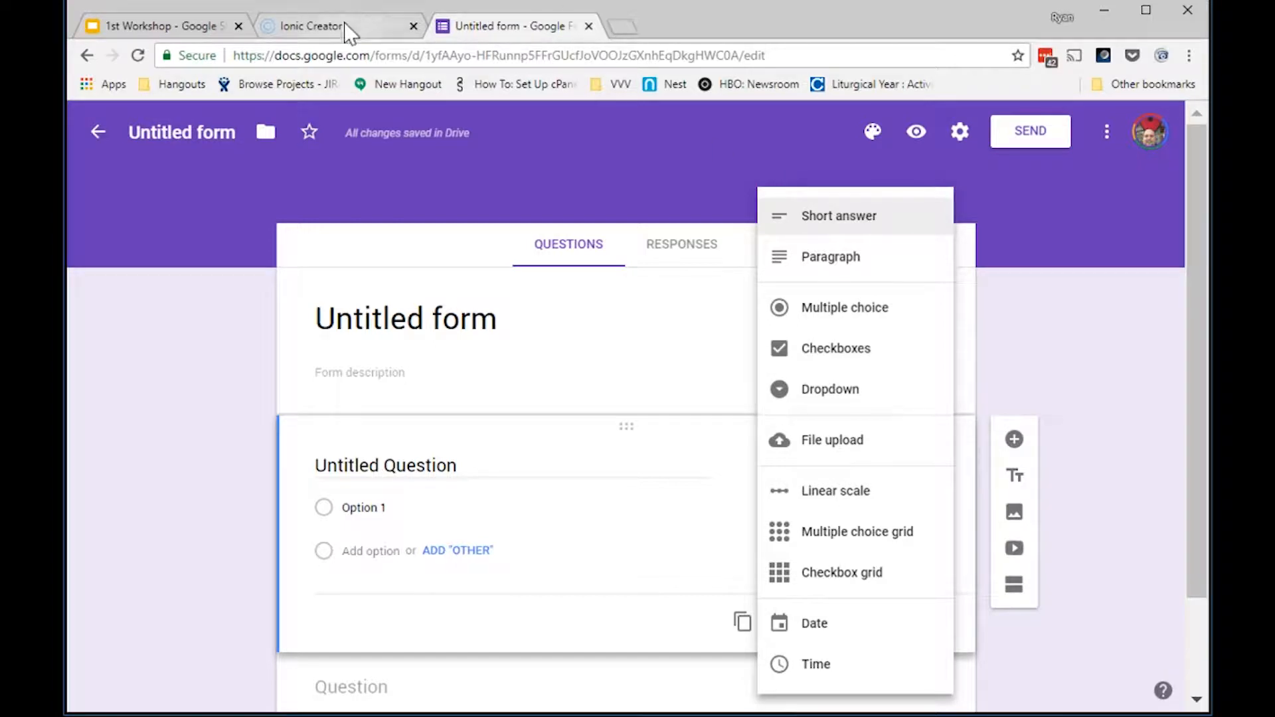
Switch back to Ionic Creator and add a heading with the text "Where to eat?" to the Survey page
{"action": "left_click", "coordinate": [319, 26]}
{"action": "key", "text": "F11"}
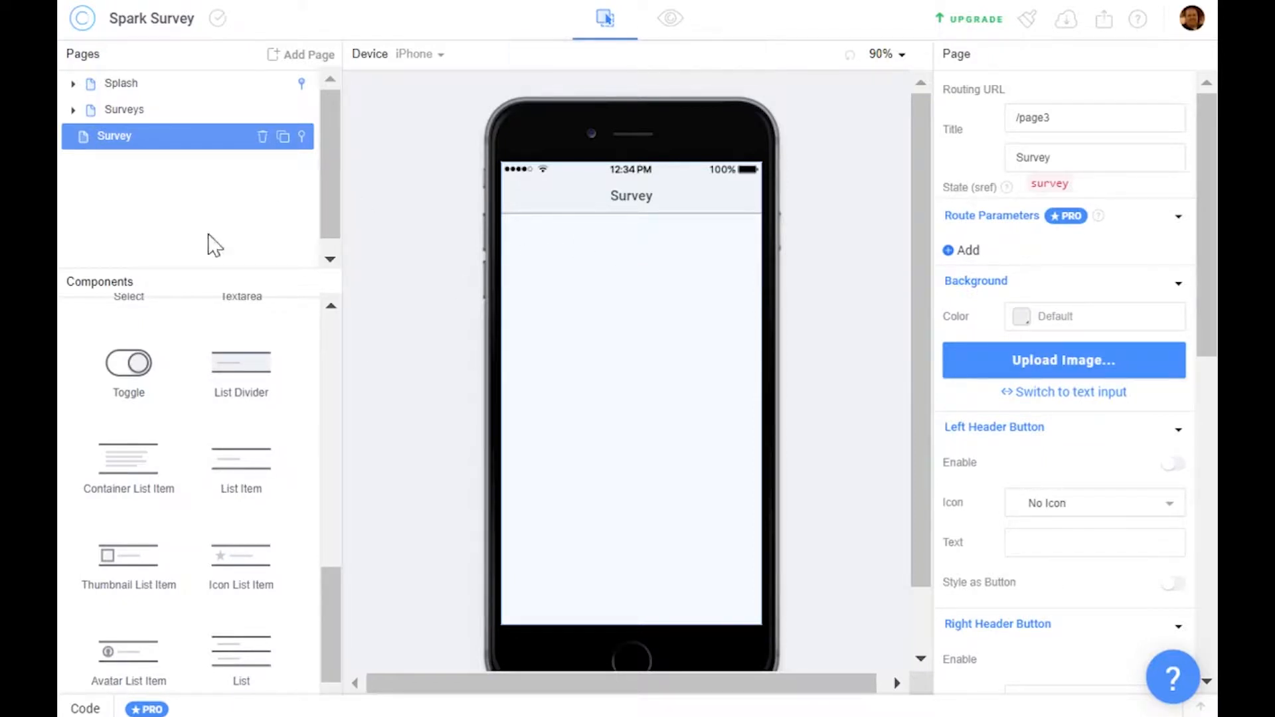
{"action": "scroll", "coordinate": [121, 416], "scroll_direction": "up", "scroll_amount": 10}
{"action": "left_click_drag", "start_coordinate": [128, 313], "coordinate": [664, 256]}
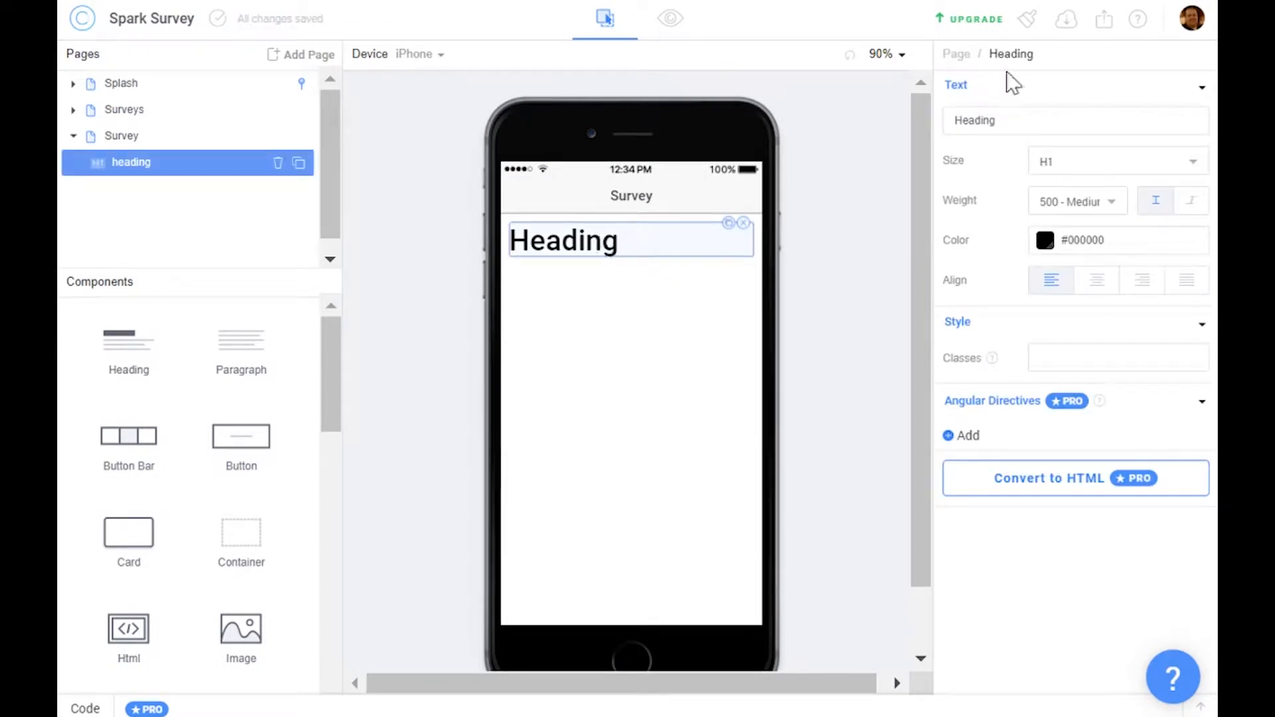
{"action": "key", "text": "ctrl+a"}
{"action": "type", "text": "Where to e"}
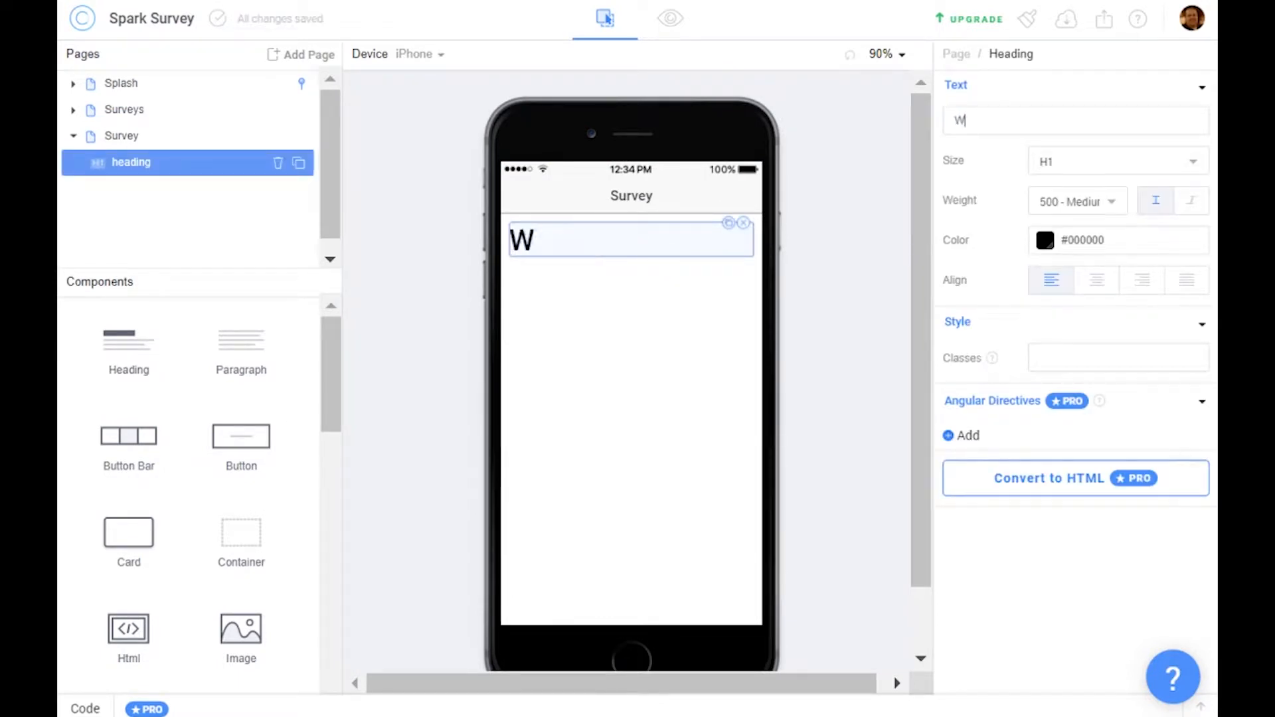
{"action": "type", "text": "at?"}
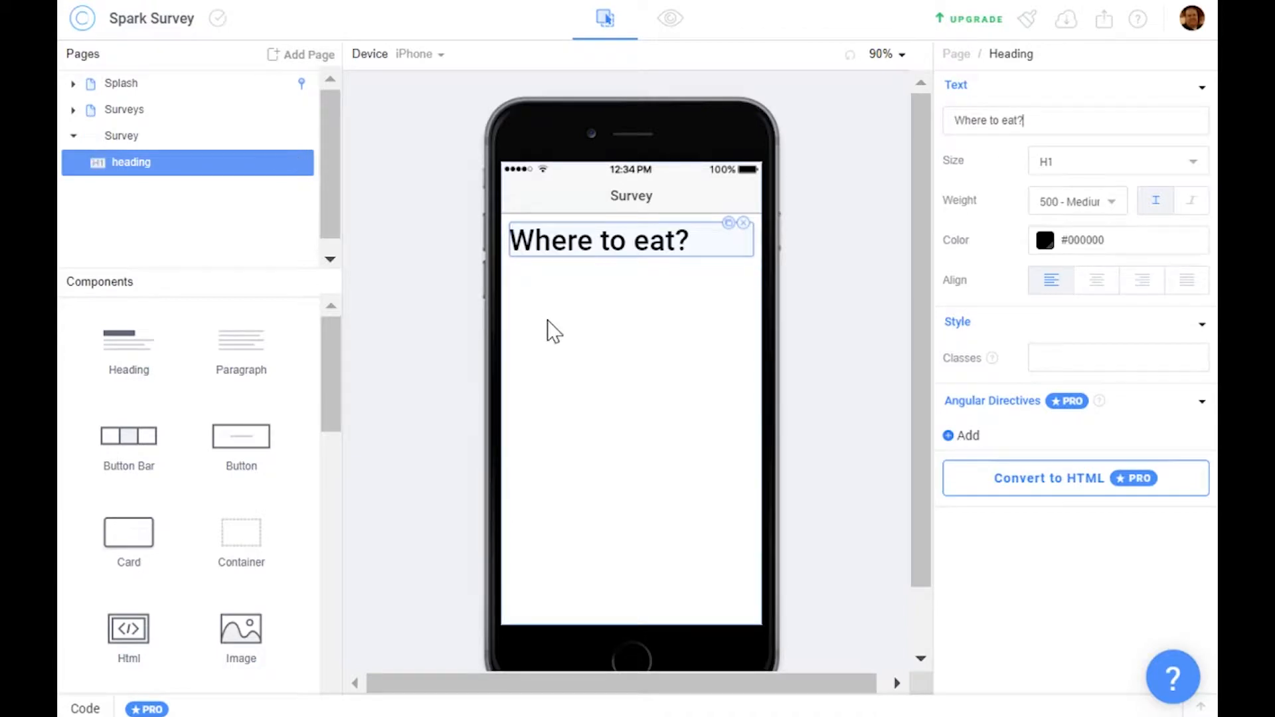
{"action": "left_click", "coordinate": [548, 320]}
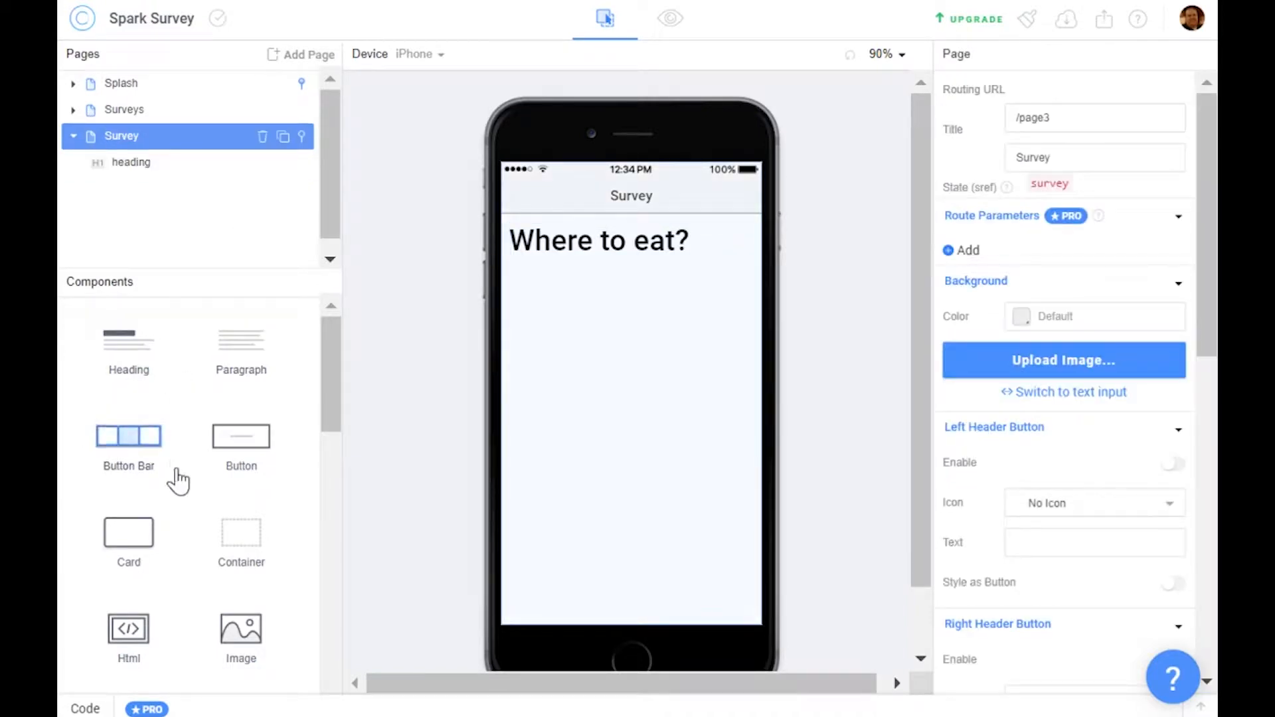
Add a container to the Survey page and place the input form with the "Q1. Input - Single Line" heading inside it
{"action": "scroll", "coordinate": [177, 478], "scroll_direction": "down", "scroll_amount": 2}
{"action": "scroll", "coordinate": [178, 480], "scroll_direction": "down", "scroll_amount": 1}
{"action": "scroll", "coordinate": [178, 479], "scroll_direction": "down", "scroll_amount": 2}
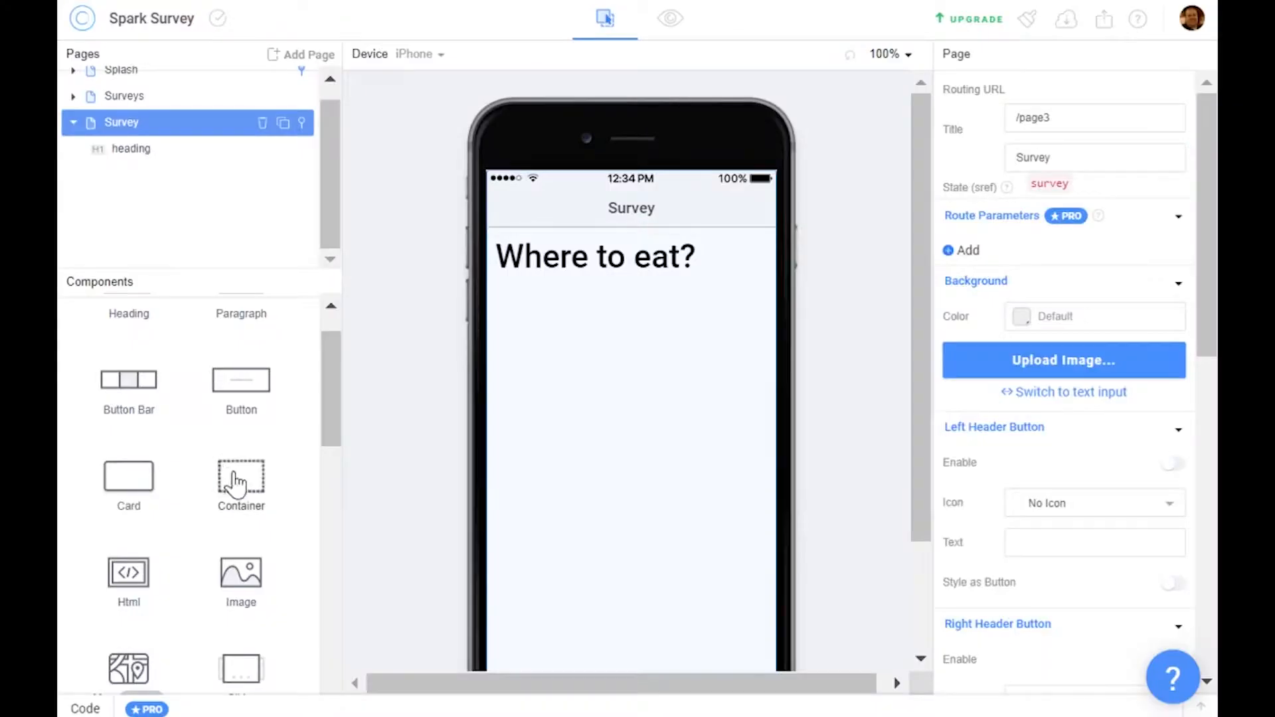
{"action": "left_click_drag", "start_coordinate": [233, 478], "coordinate": [618, 405]}
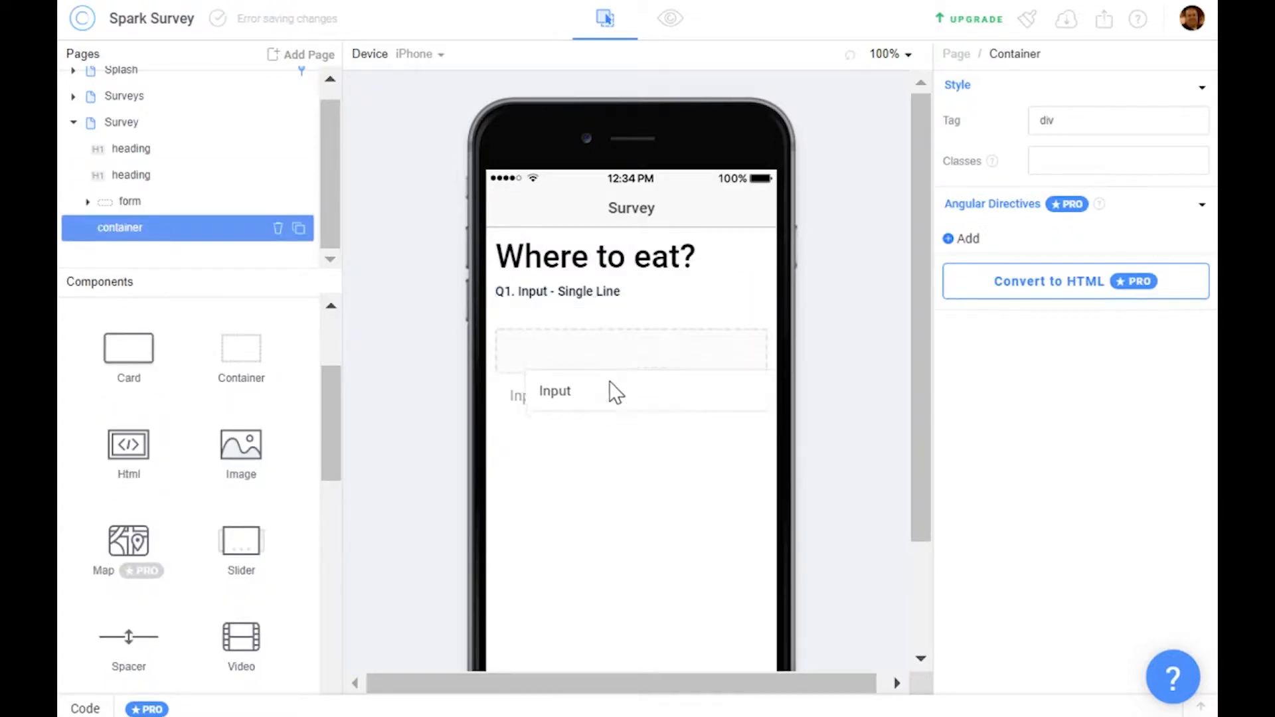
{"action": "left_click_drag", "start_coordinate": [610, 381], "coordinate": [602, 374]}
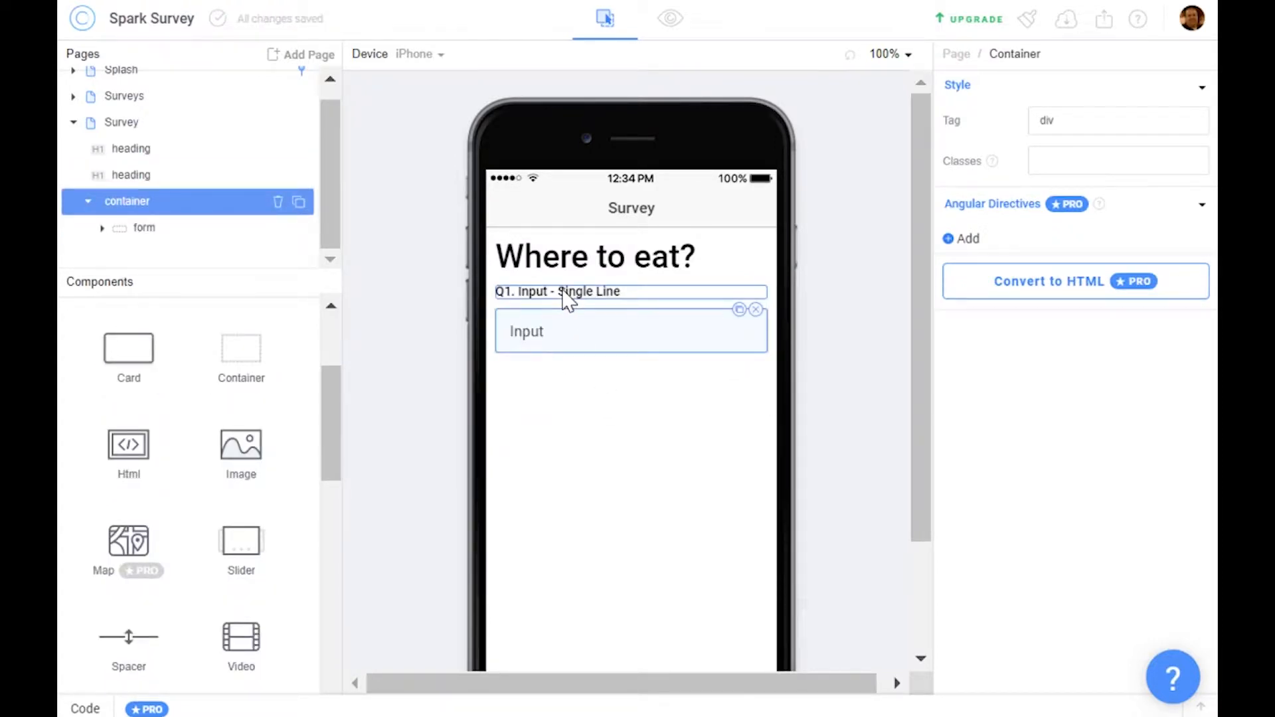
{"action": "left_click_drag", "start_coordinate": [568, 301], "coordinate": [581, 321]}
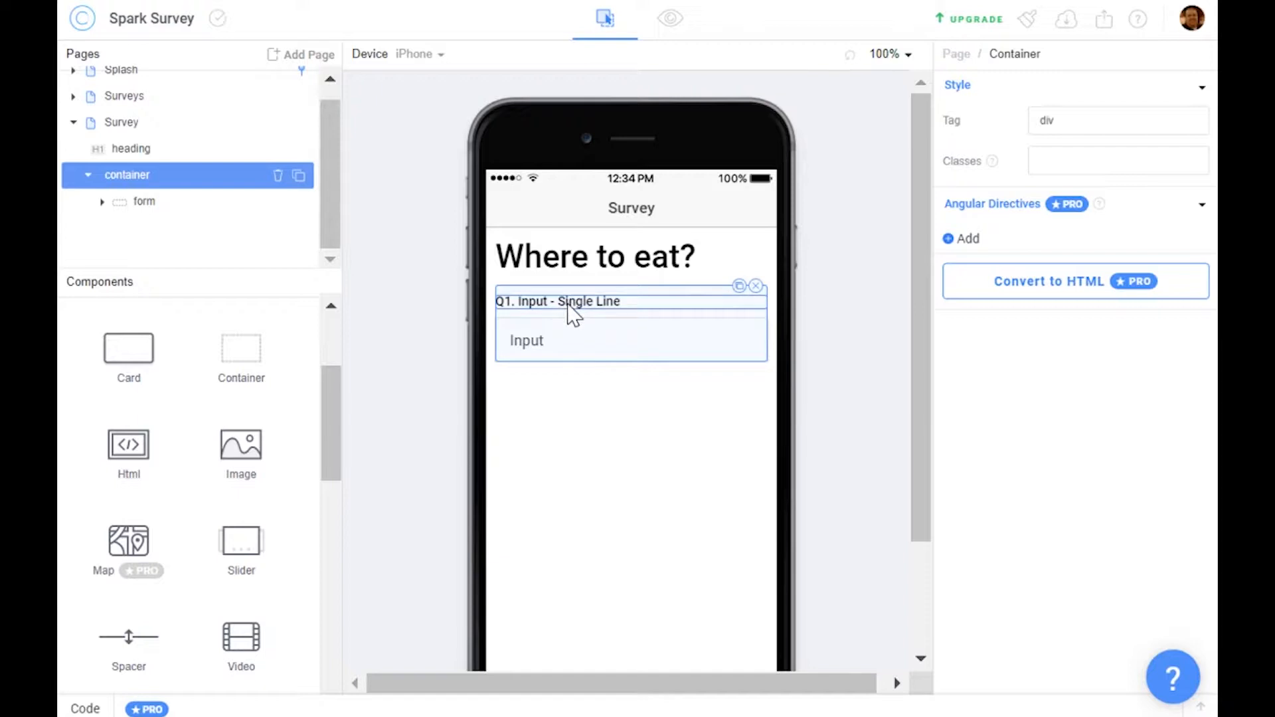
{"action": "left_click", "coordinate": [103, 205]}
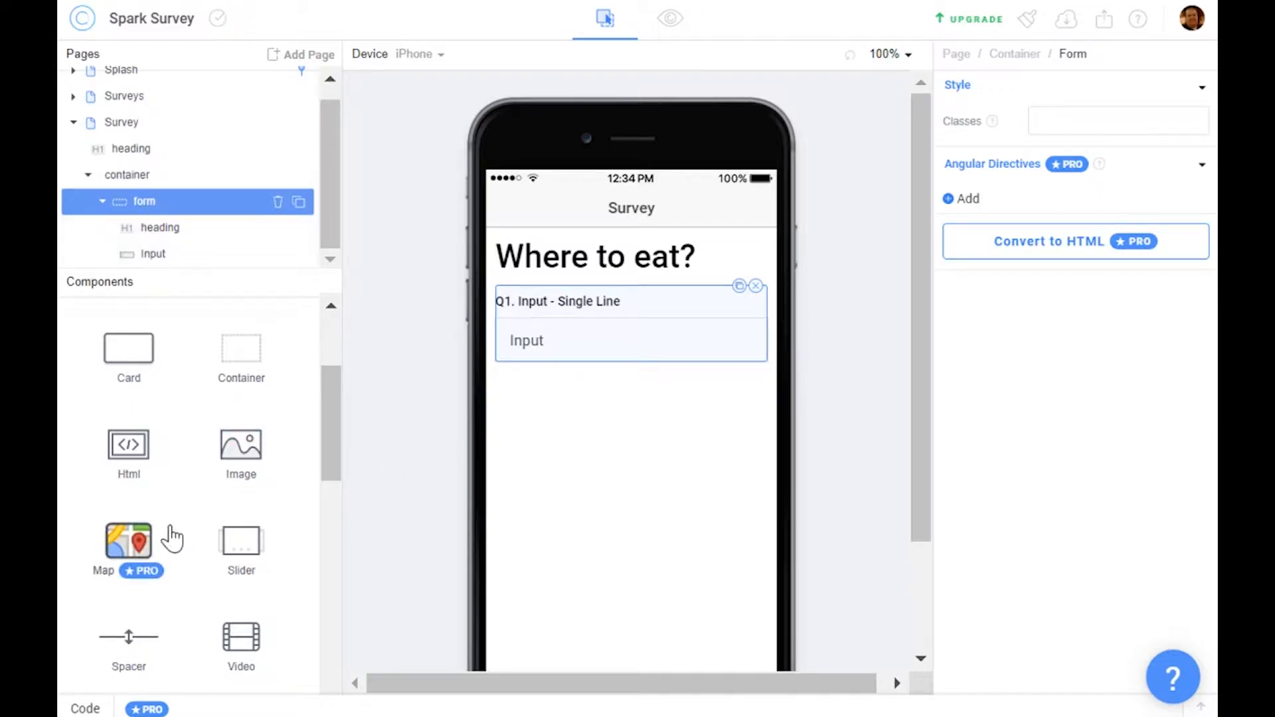
Add a spacer below the question container on the Survey page and set its height to 10px
{"action": "scroll", "coordinate": [172, 538], "scroll_direction": "down", "scroll_amount": 2}
{"action": "left_click_drag", "start_coordinate": [93, 535], "coordinate": [603, 425]}
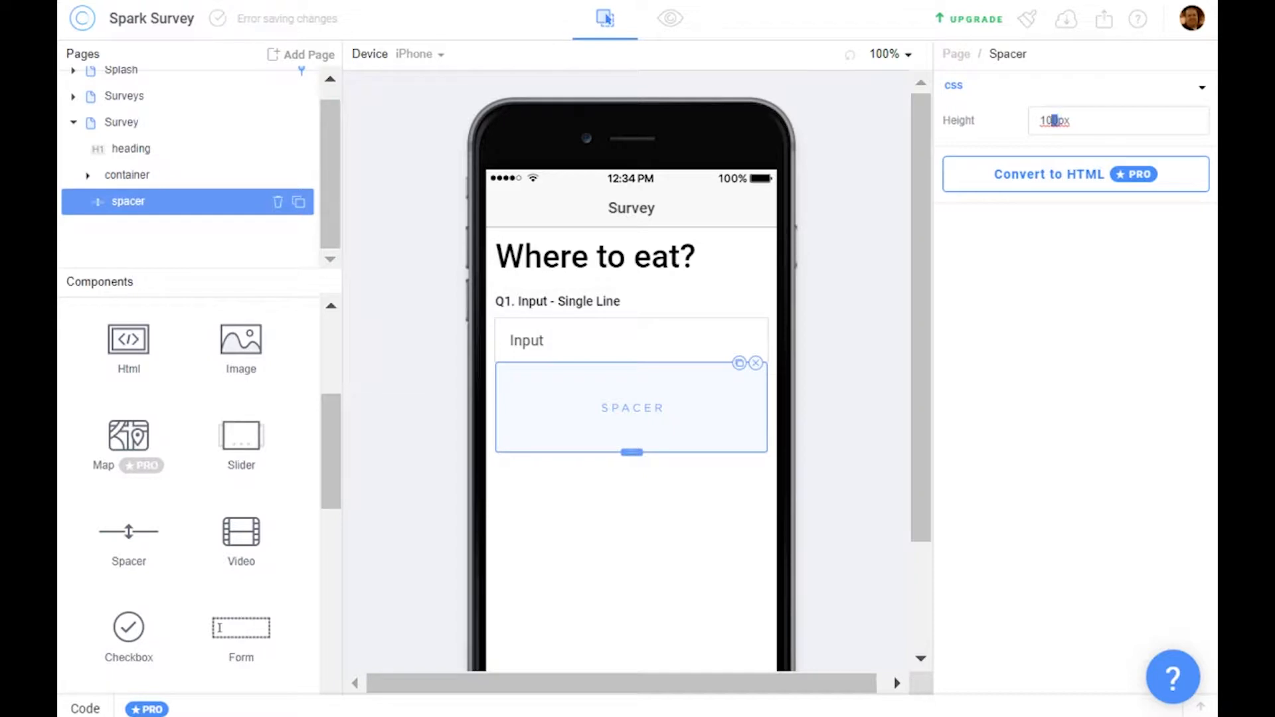
{"action": "key", "text": "BackSpace"}
{"action": "left_click", "coordinate": [684, 380]}
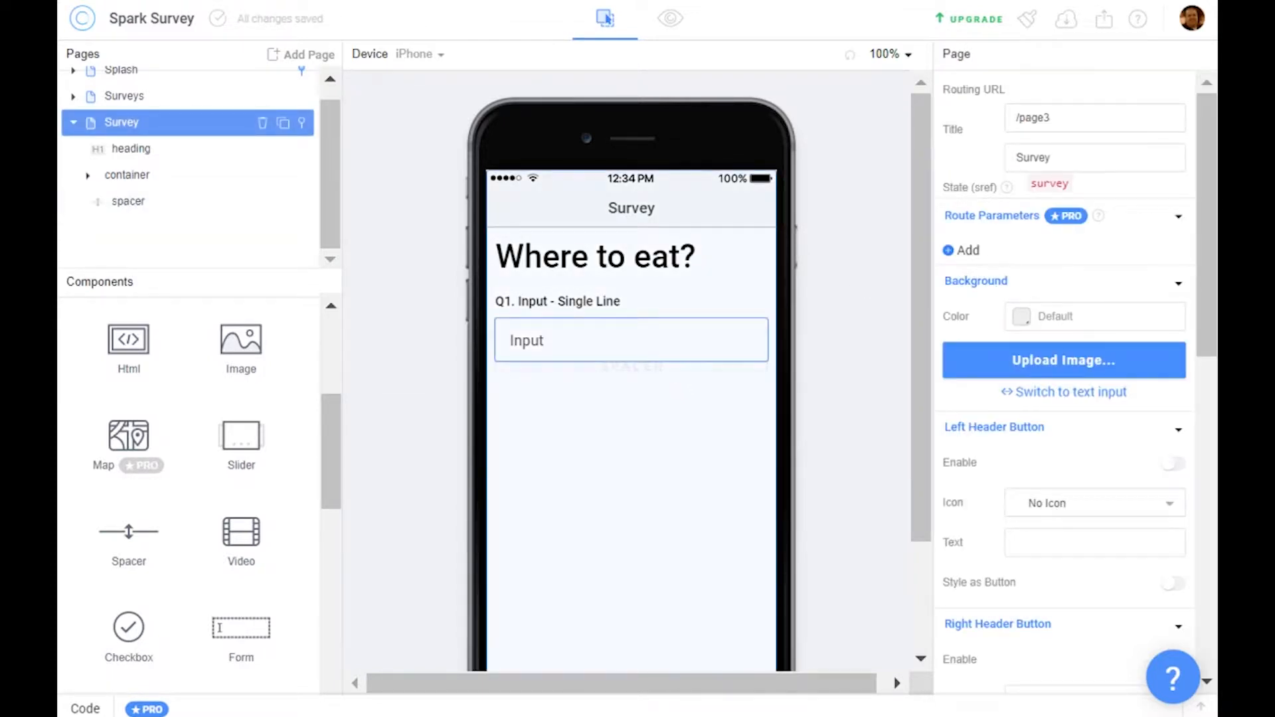
Move the spacer into the Q1 form, directly beneath its input field
{"action": "left_click", "coordinate": [667, 371]}
{"action": "left_click_drag", "start_coordinate": [582, 378], "coordinate": [582, 341]}
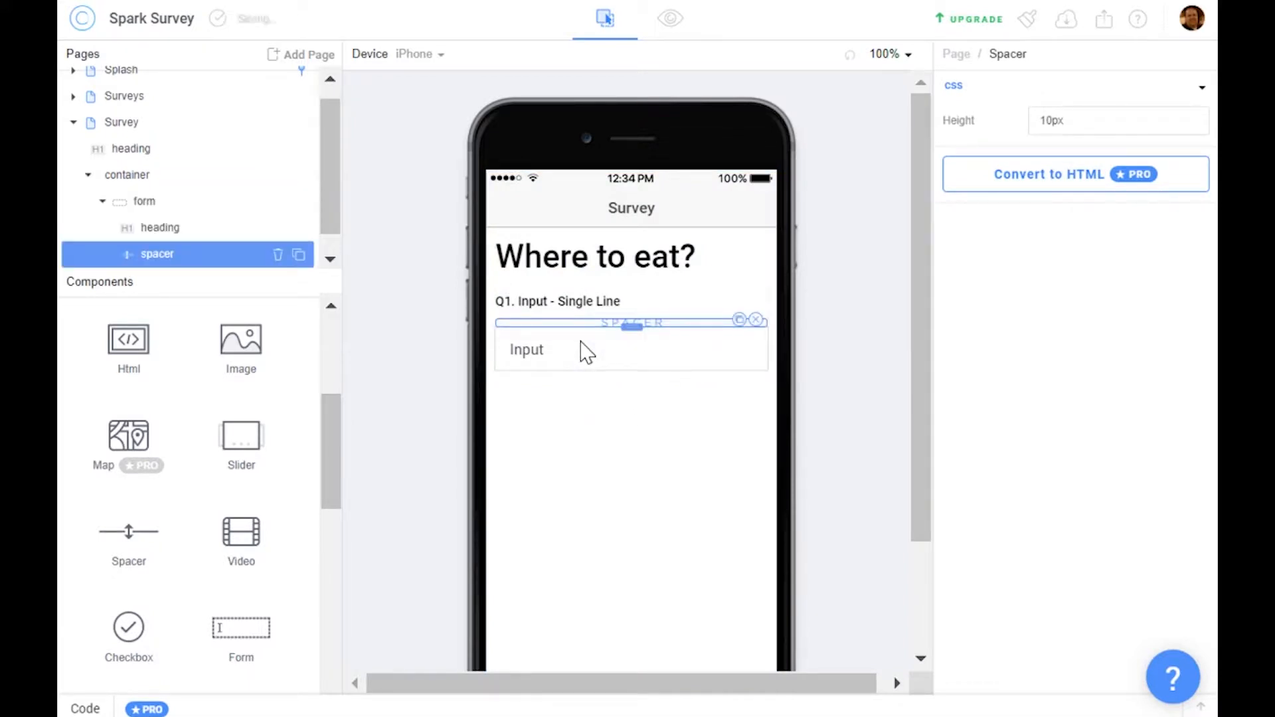
{"action": "left_click_drag", "start_coordinate": [569, 331], "coordinate": [564, 344]}
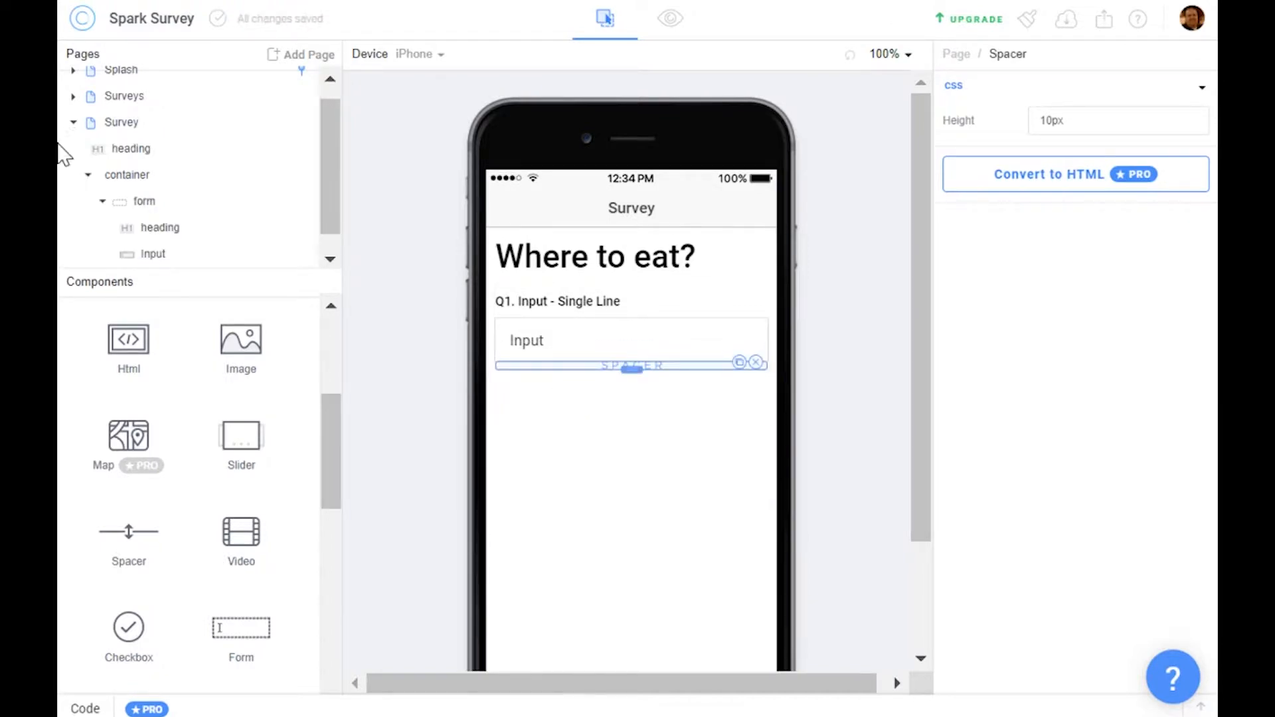
Check the contents of the Q1 container and duplicate the whole container
{"action": "left_click", "coordinate": [109, 181]}
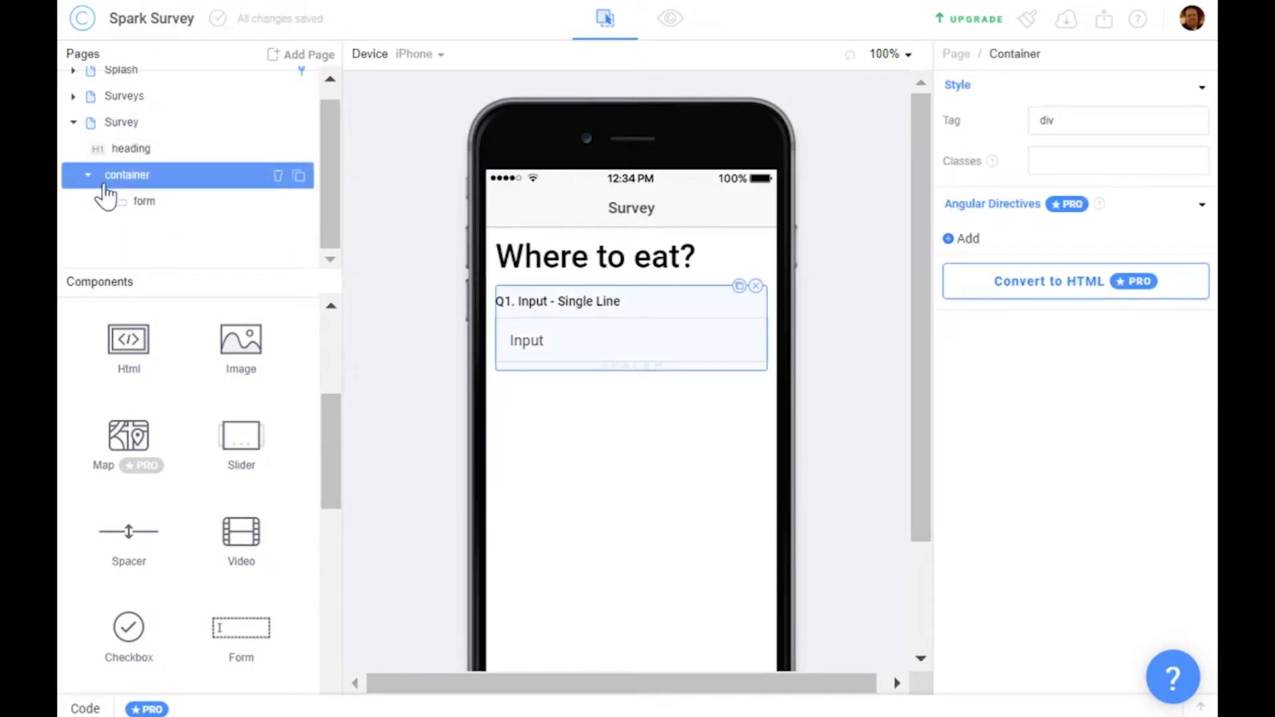
{"action": "left_click", "coordinate": [105, 202]}
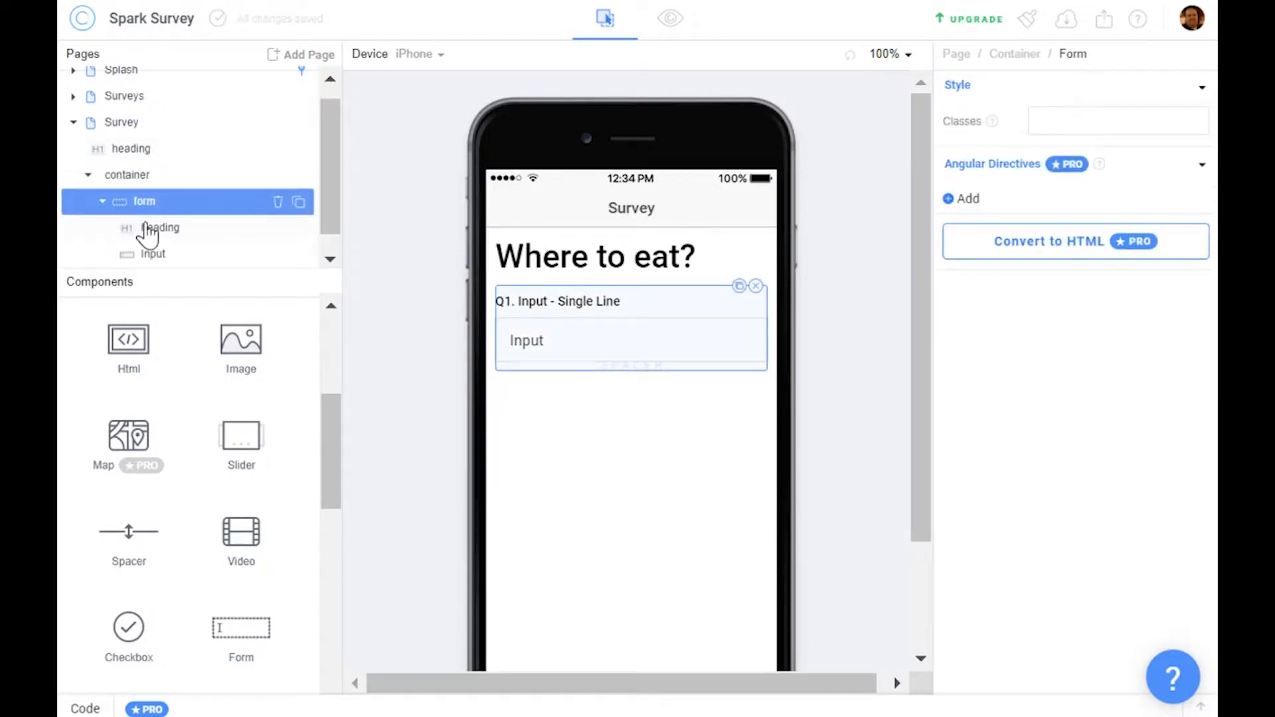
{"action": "left_click", "coordinate": [332, 255]}
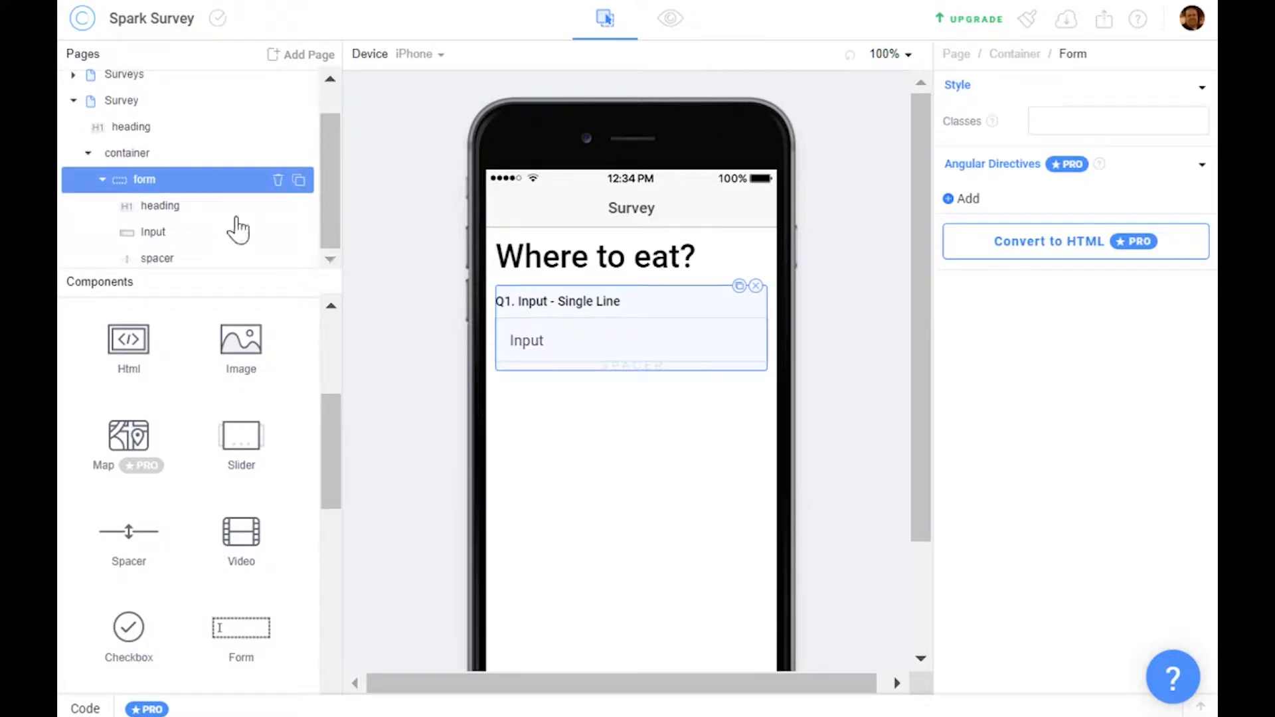
{"action": "left_click", "coordinate": [122, 159]}
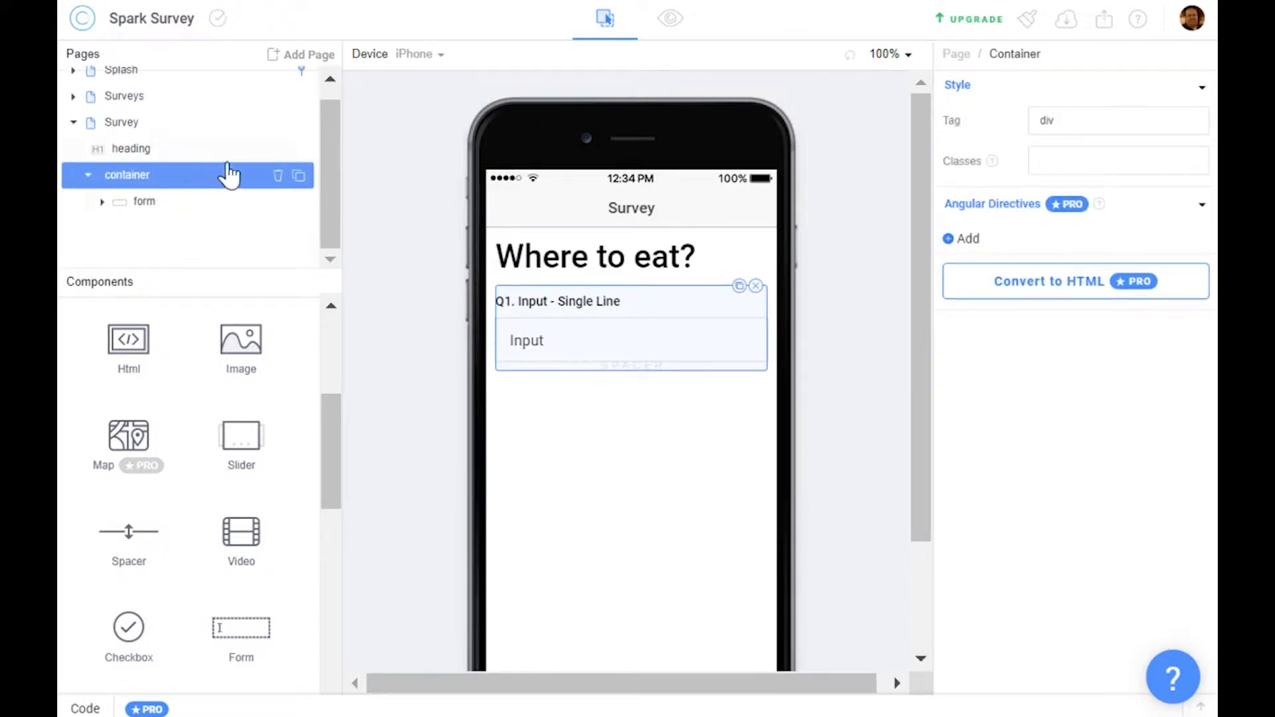
{"action": "left_click", "coordinate": [299, 176]}
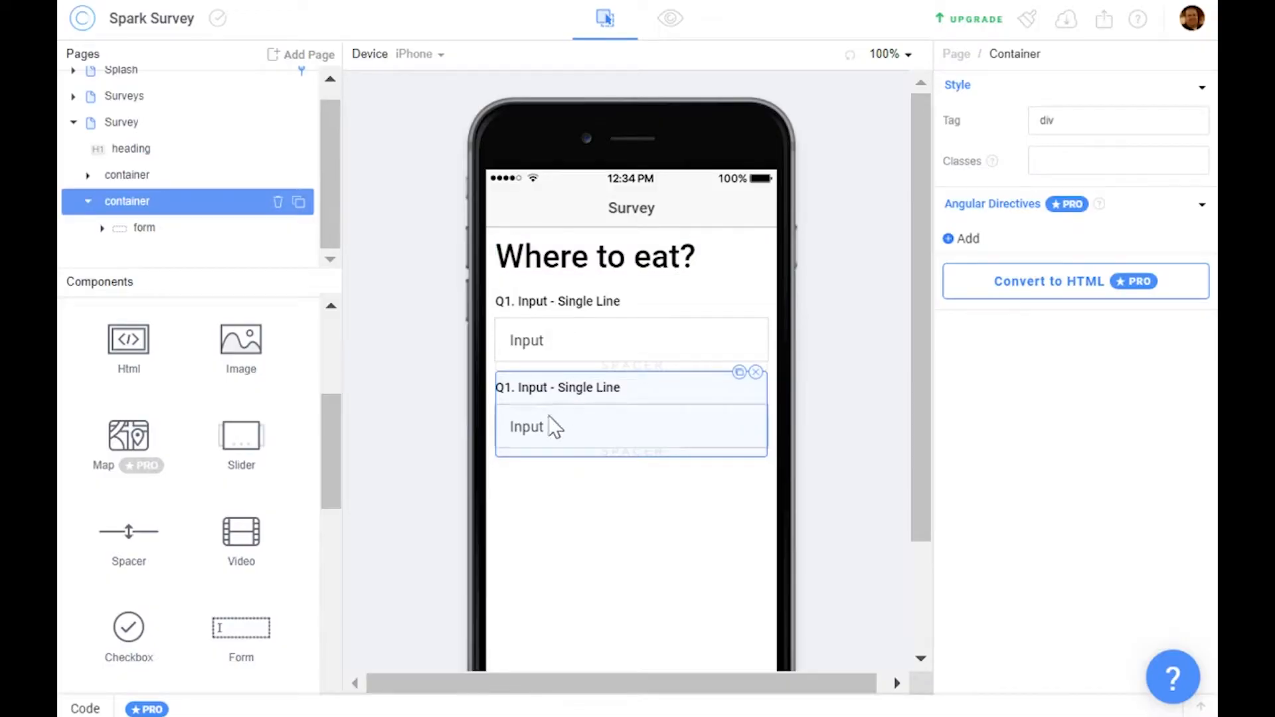
Change the heading of the duplicated question container to "Q2. Text Area - Paragraph"
{"action": "left_click", "coordinate": [564, 392]}
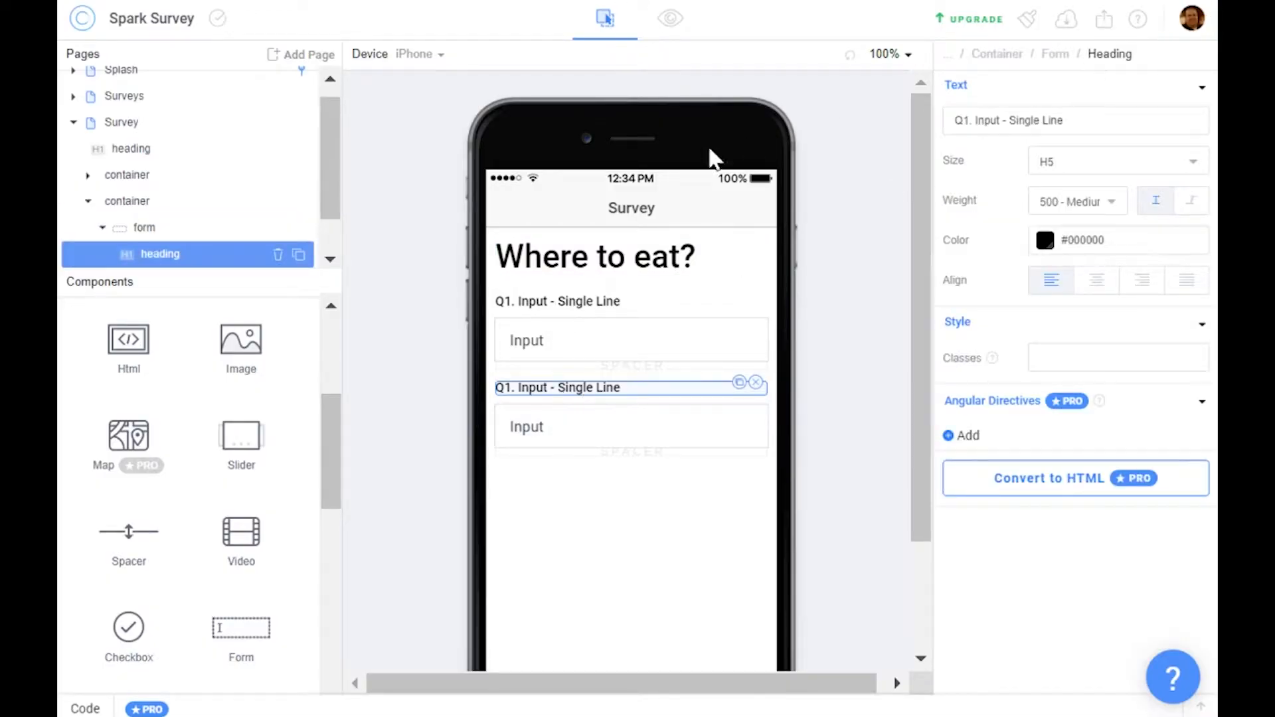
{"action": "left_click", "coordinate": [963, 120]}
{"action": "double_click", "coordinate": [989, 120]}
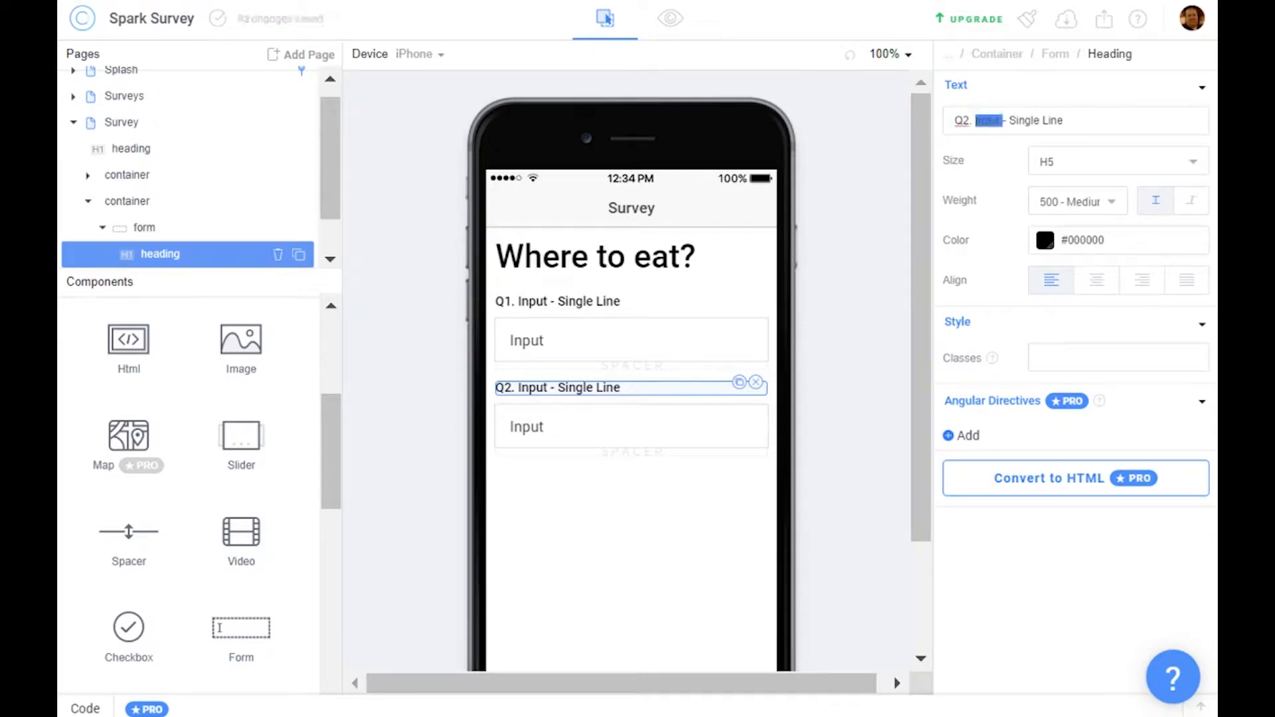
{"action": "type", "text": "Par"}
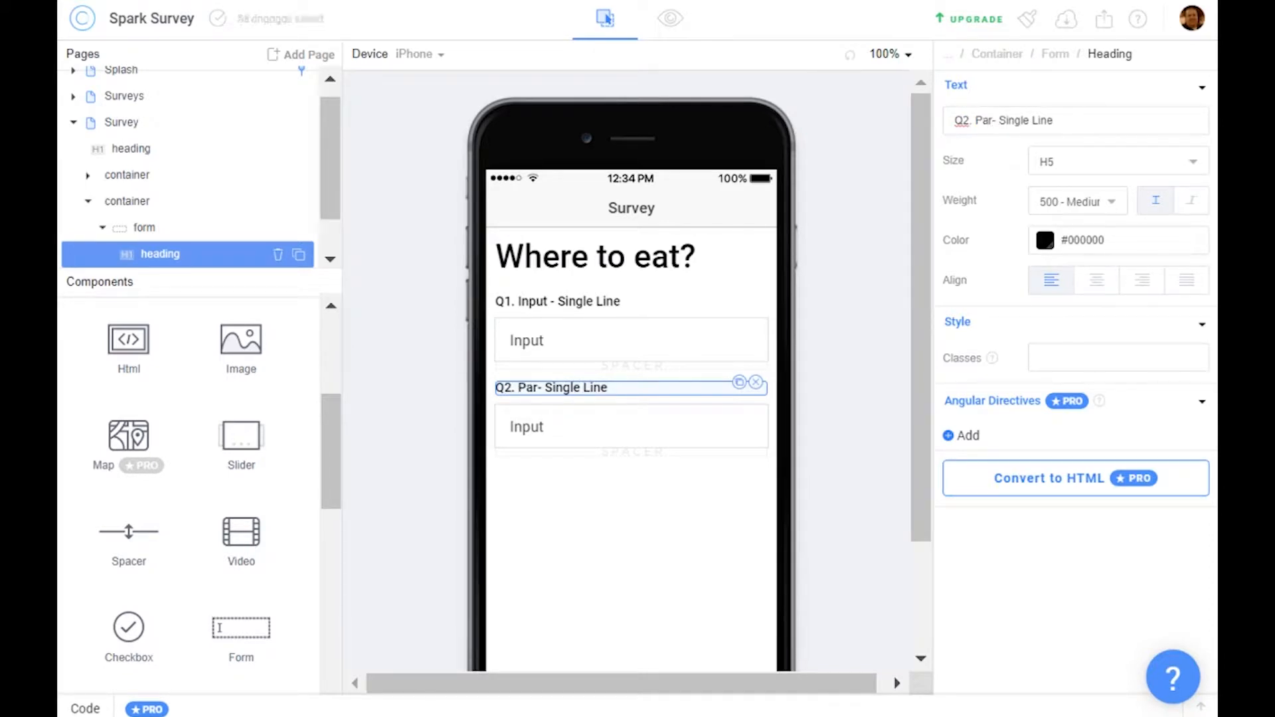
{"action": "scroll", "coordinate": [93, 479], "scroll_direction": "down", "scroll_amount": 5}
{"action": "scroll", "coordinate": [221, 571], "scroll_direction": "down", "scroll_amount": 3}
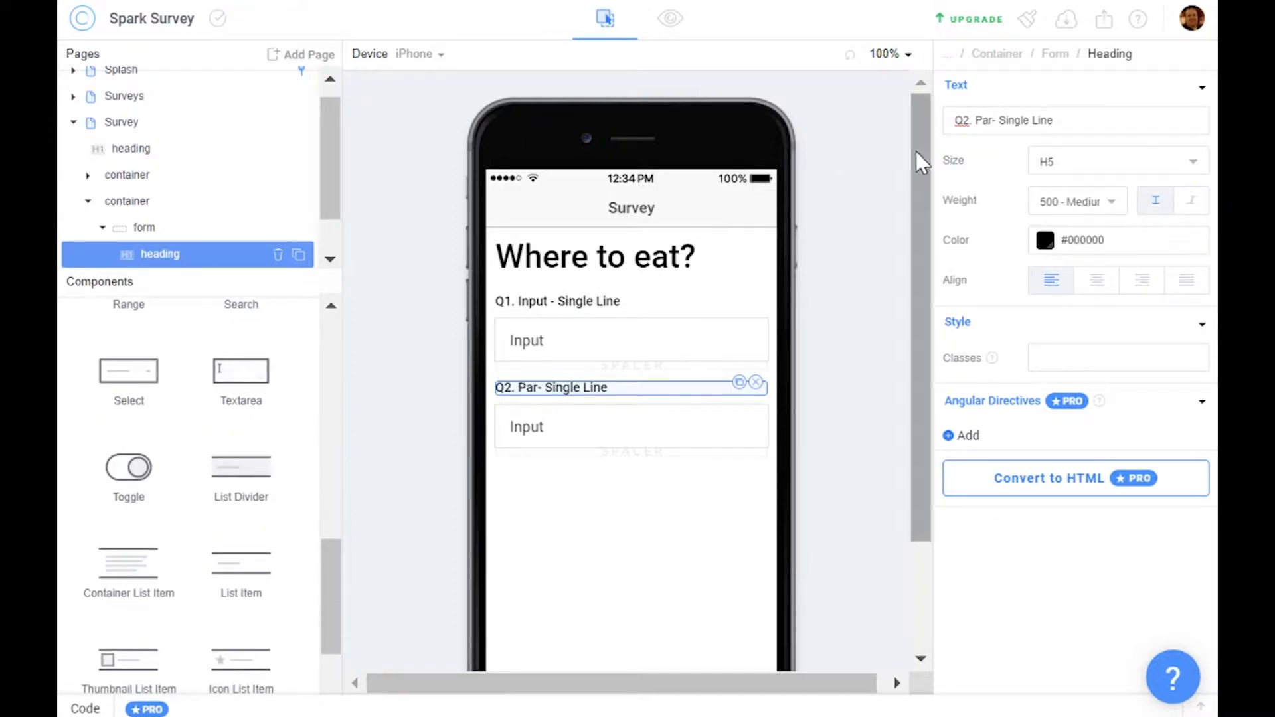
{"action": "key", "text": "BackSpace"}
{"action": "key", "text": "BackSpace"}
{"action": "key", "text": "BackSpace"}
{"action": "type", "text": "Ta"}
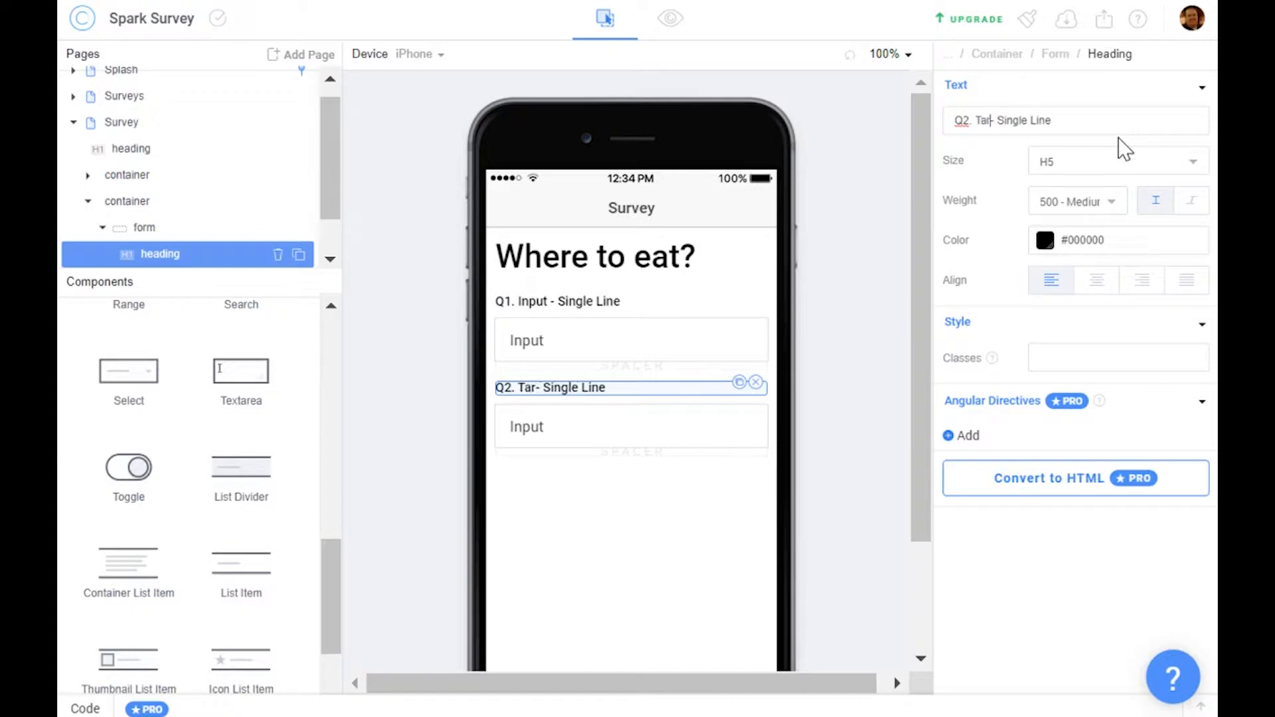
{"action": "key", "text": "BackSpace"}
{"action": "type", "text": "ext Area"}
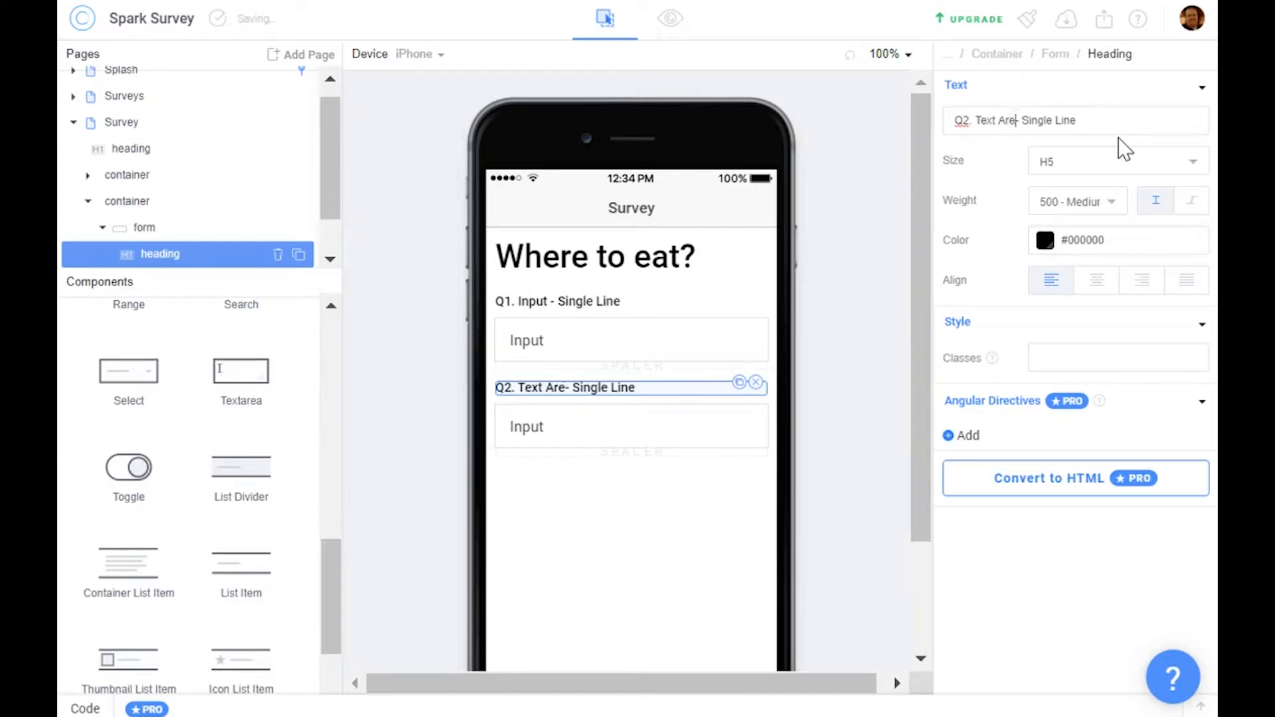
{"action": "key", "text": "ctrl+Right"}
{"action": "key", "text": "ctrl+shift+Right"}
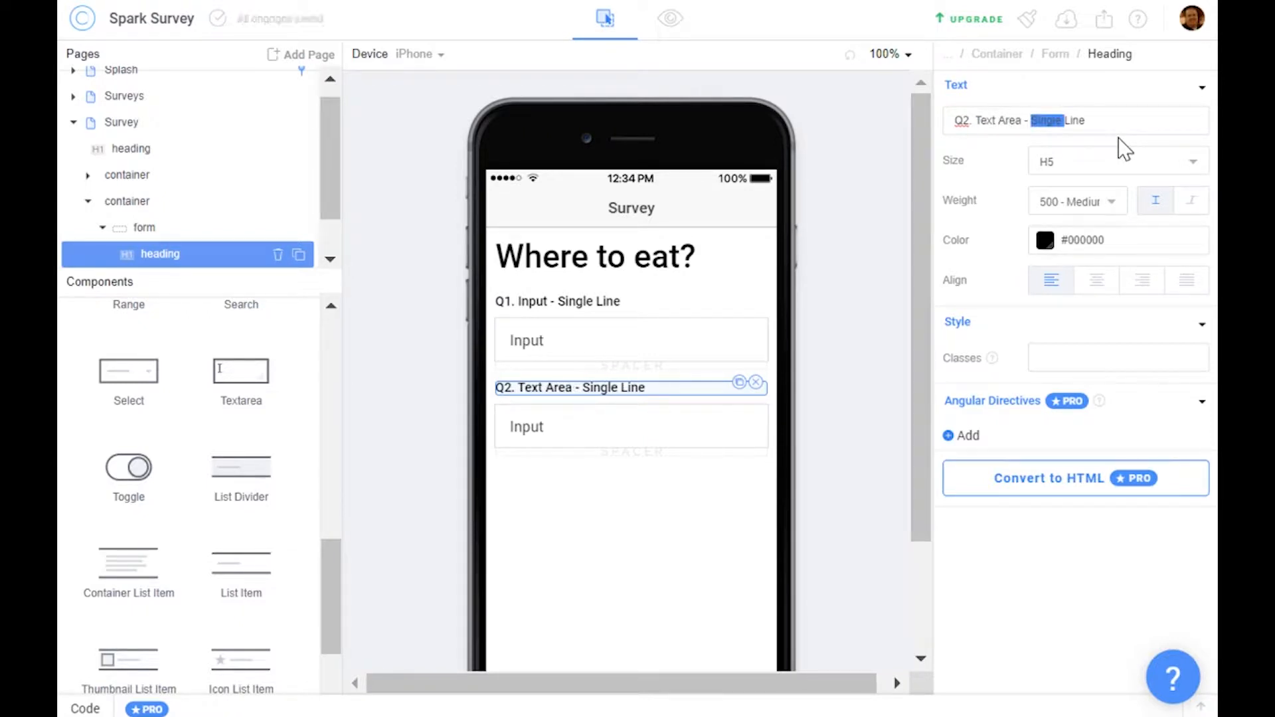
{"action": "type", "text": "Paragraph"}
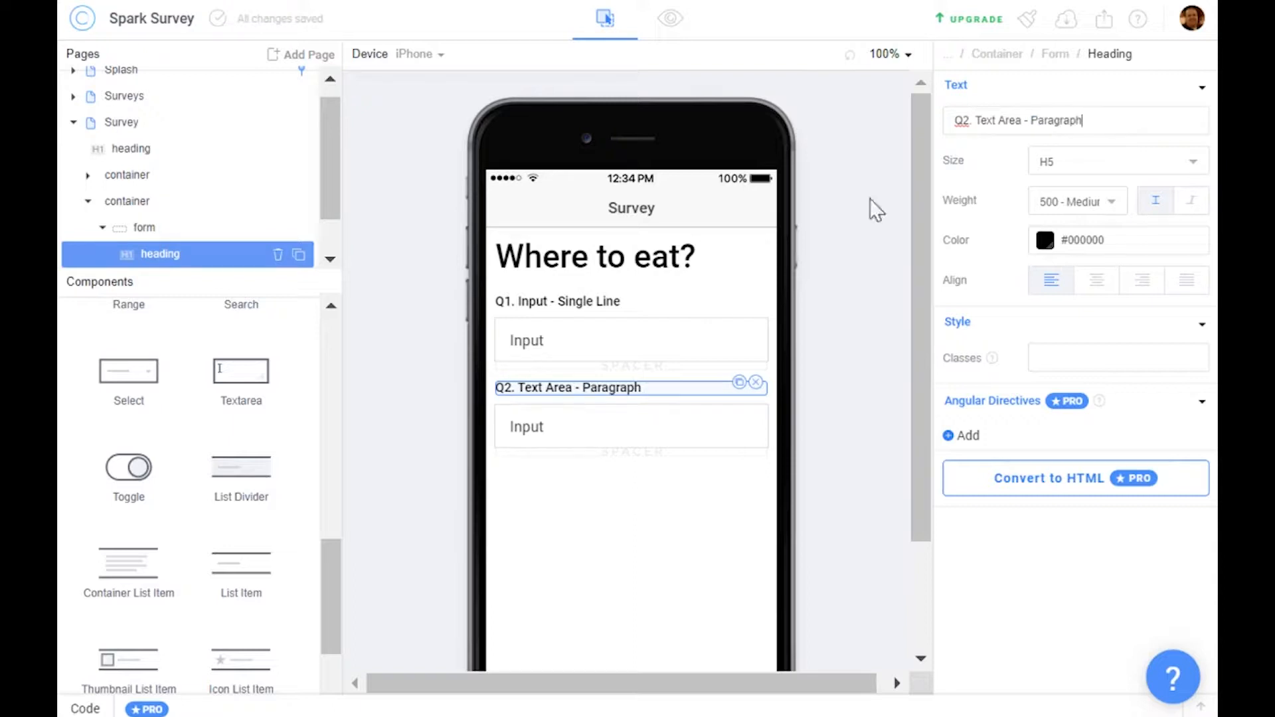
Replace the input field in the Q2 form with a textarea placed directly beneath the Q2 heading
{"action": "left_click", "coordinate": [558, 439]}
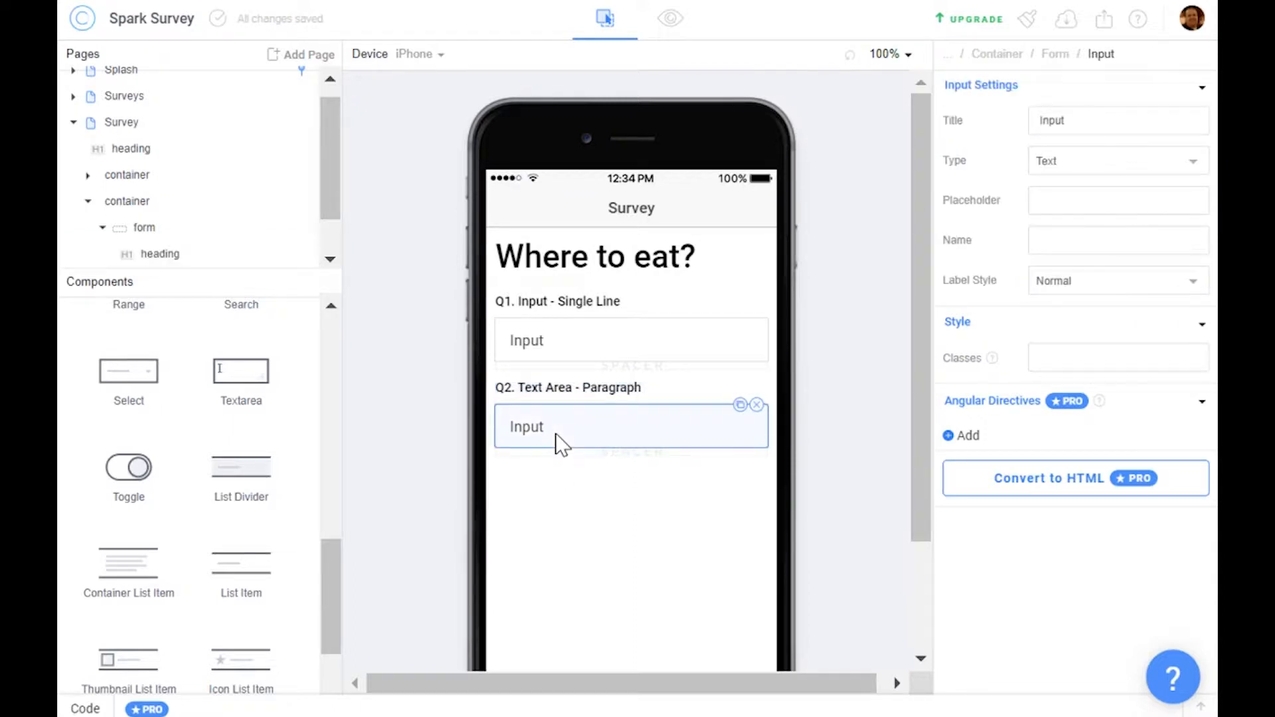
{"action": "left_click", "coordinate": [757, 404]}
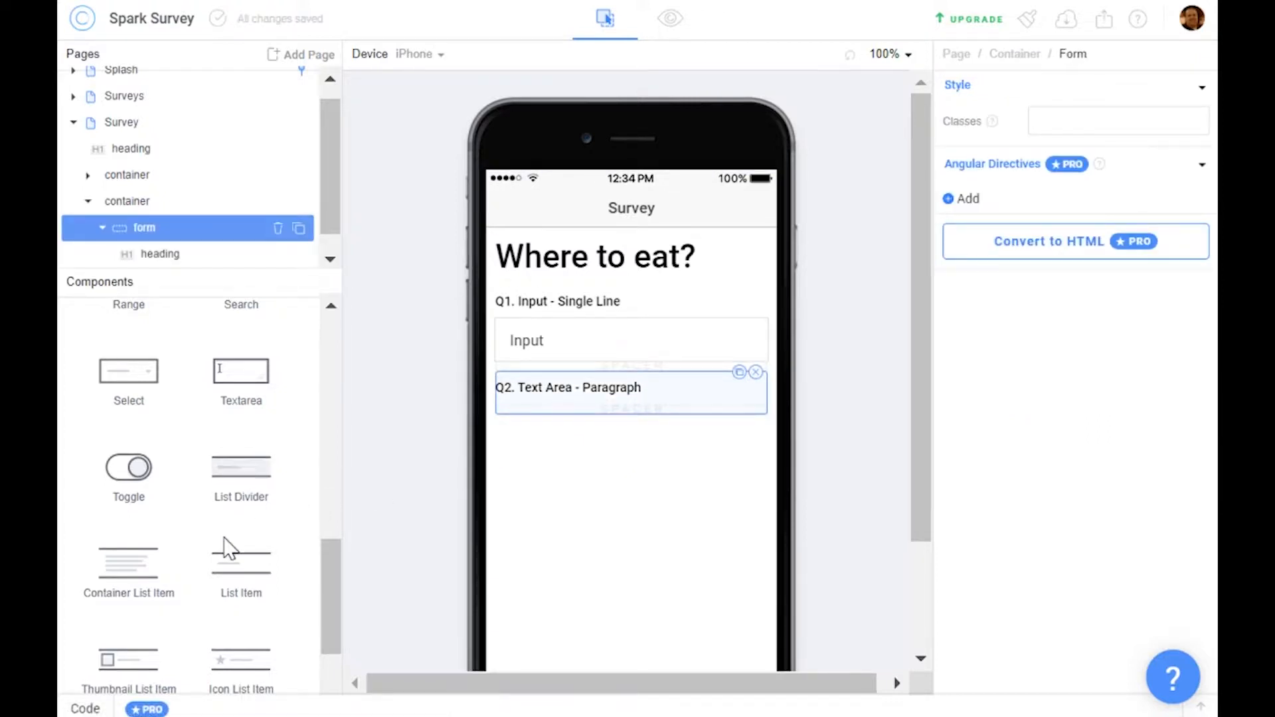
{"action": "scroll", "coordinate": [230, 548], "scroll_direction": "up", "scroll_amount": 1}
{"action": "left_click_drag", "start_coordinate": [239, 489], "coordinate": [618, 530]}
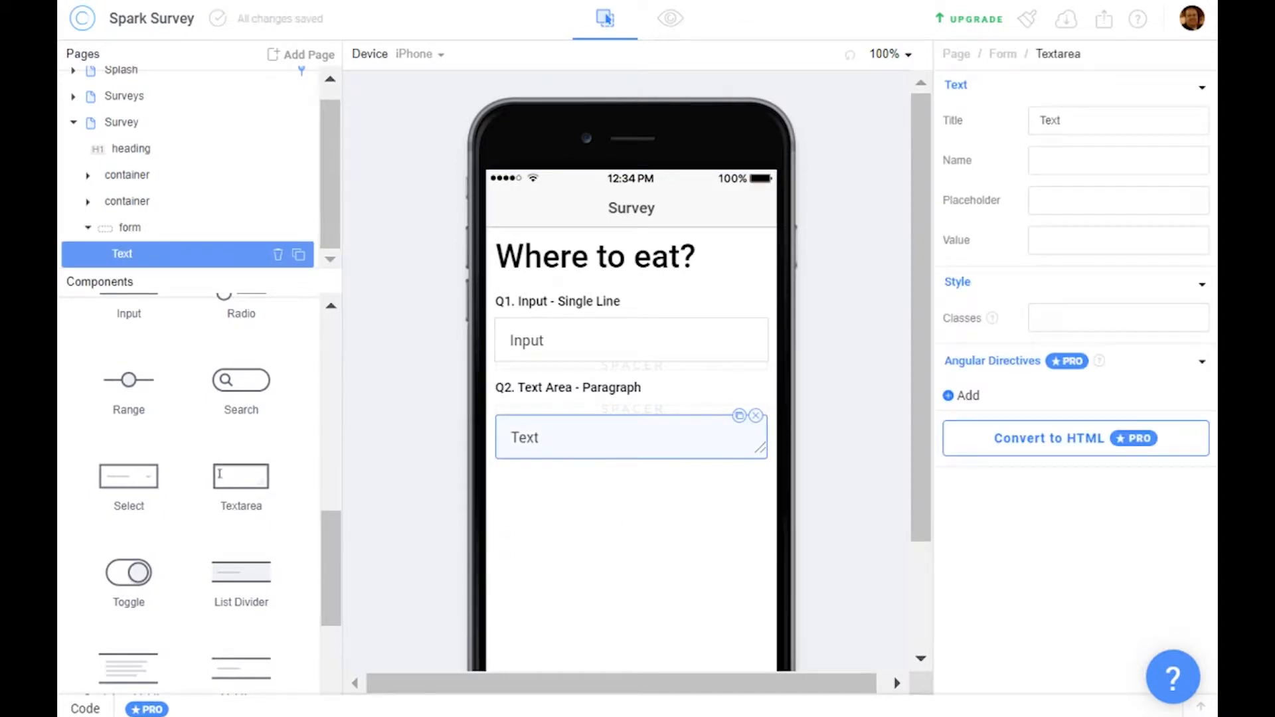
{"action": "left_click_drag", "start_coordinate": [586, 463], "coordinate": [590, 433]}
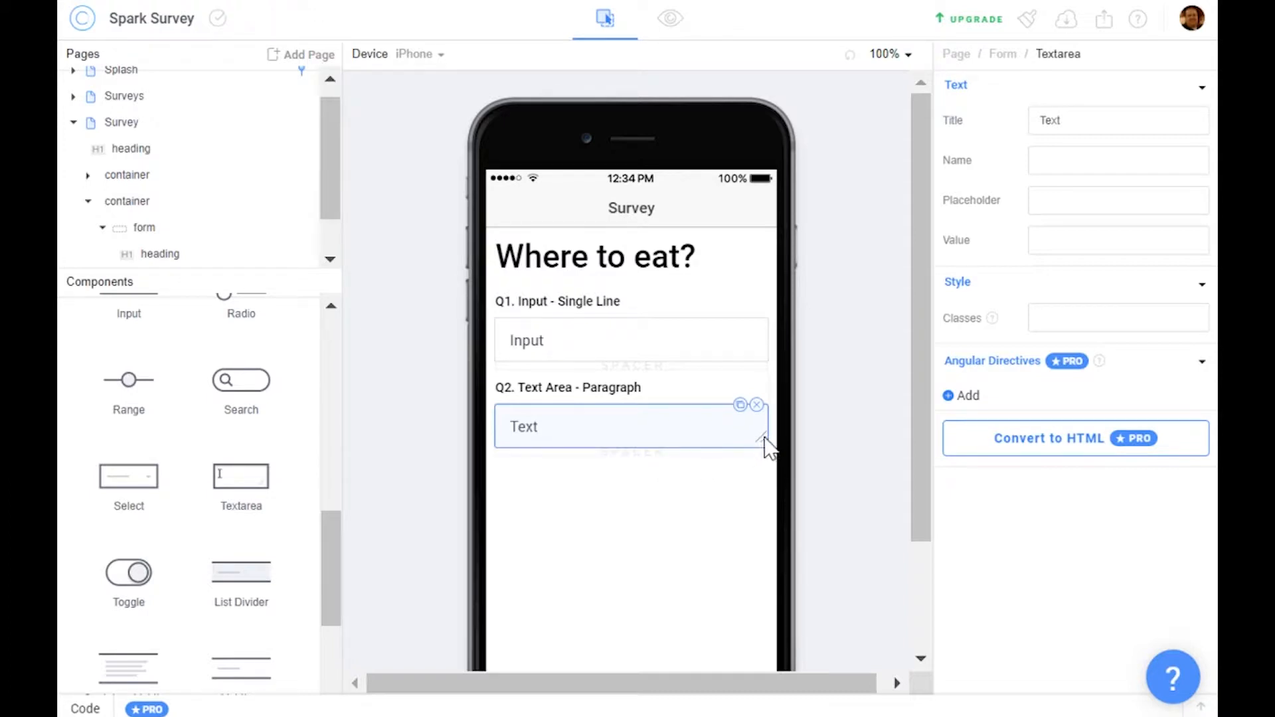
Try resizing the Q2 textarea and giving it the placeholder "lines of text", and clear the placeholder again
{"action": "left_click_drag", "start_coordinate": [763, 441], "coordinate": [748, 431]}
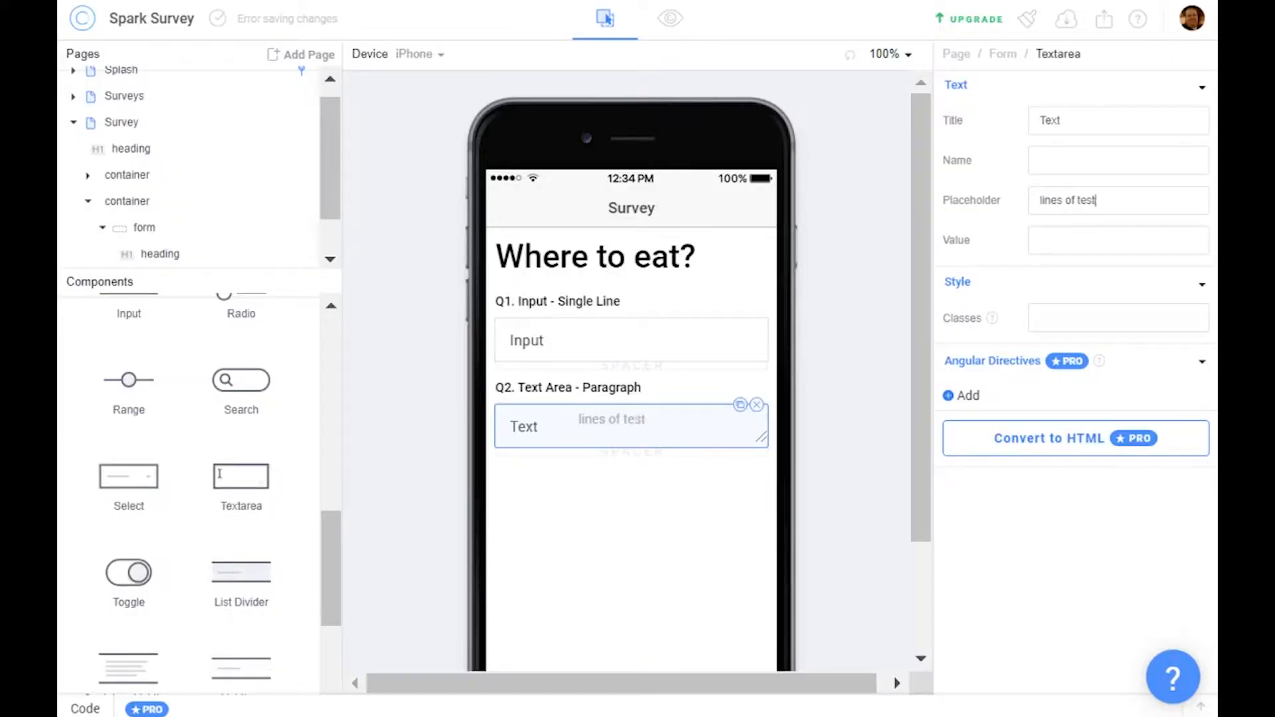
{"action": "key", "text": "BackSpace"}
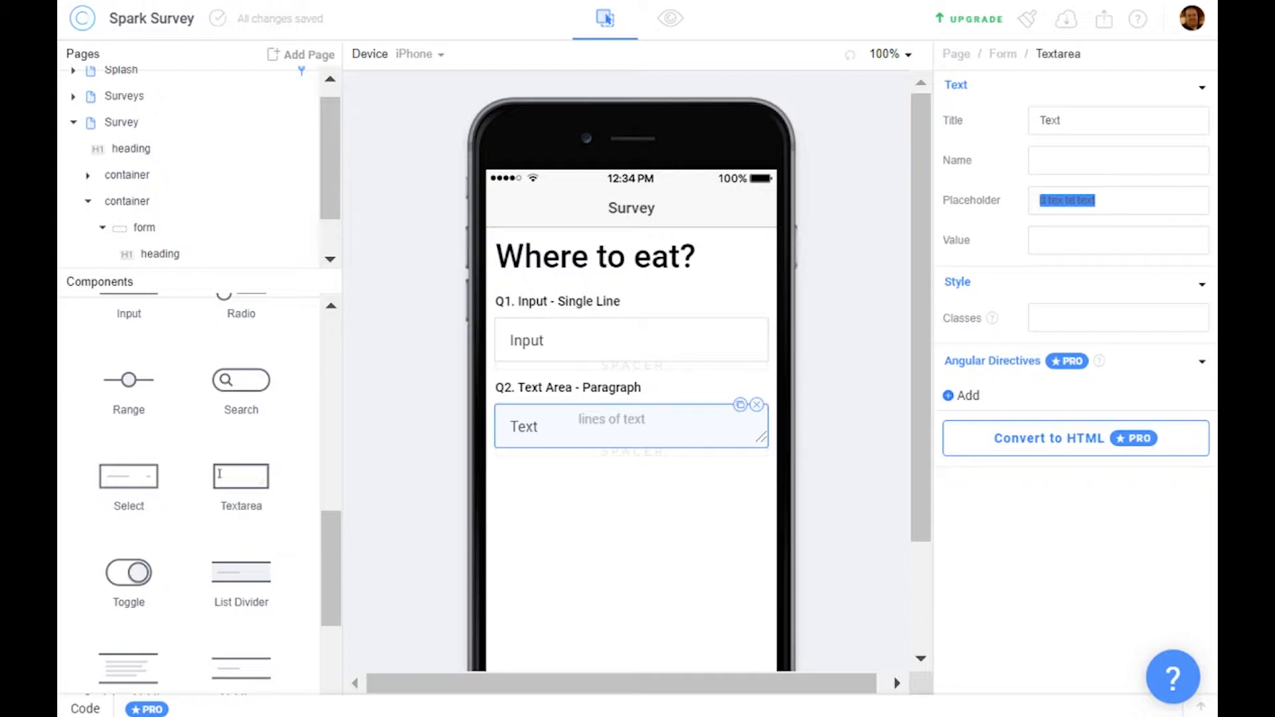
{"action": "key", "text": "BackSpace"}
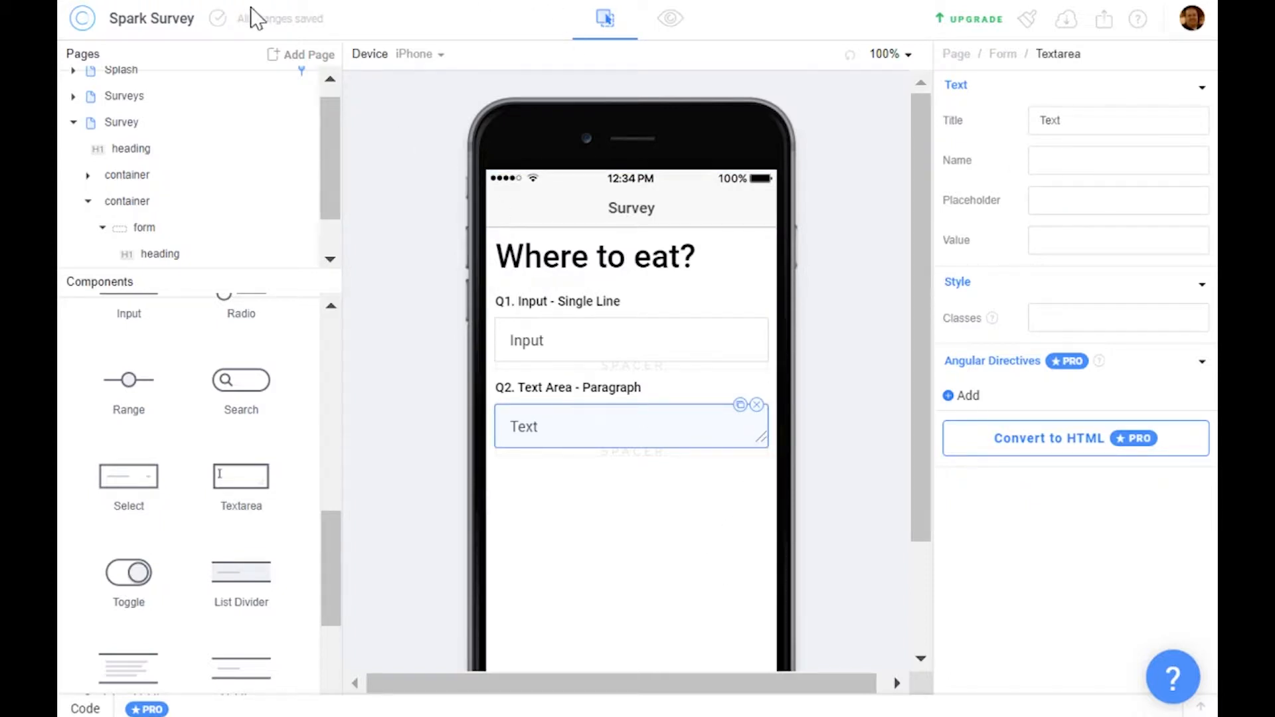
Save the project and preview the Survey page, enlarging the Q2 textarea and entering a sample answer before returning to the editor
{"action": "left_click", "coordinate": [218, 20]}
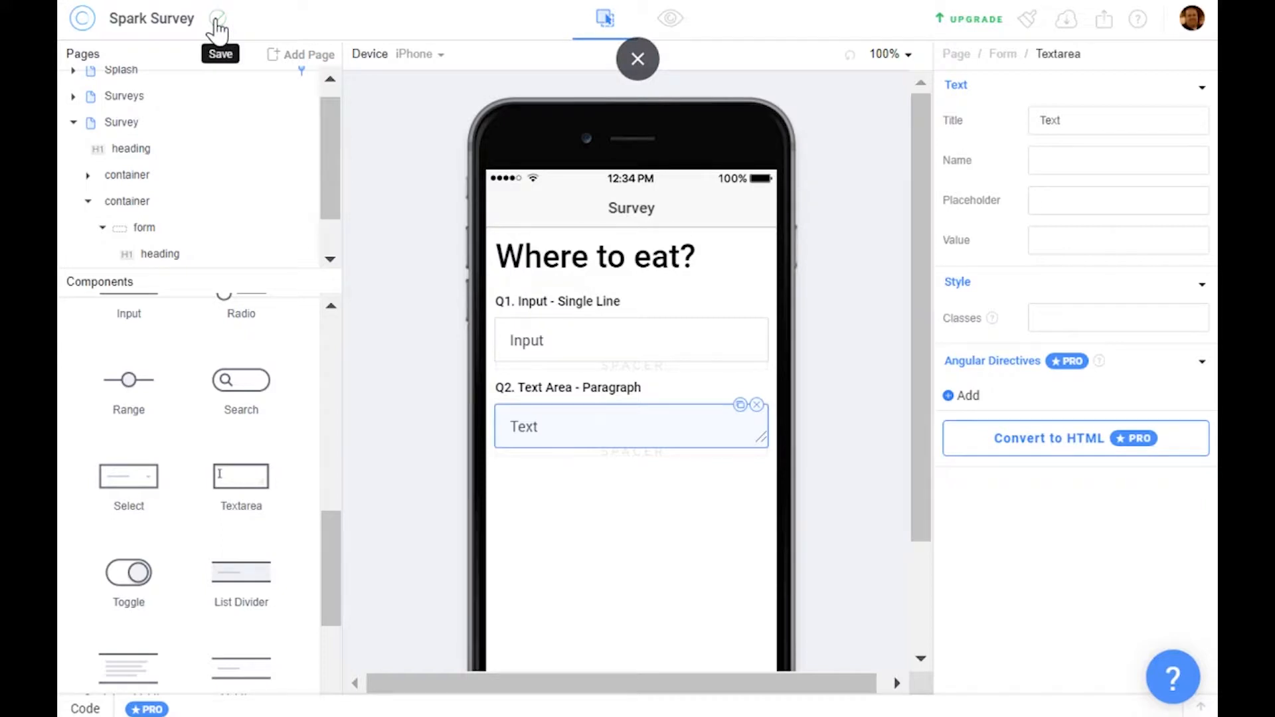
{"action": "left_click", "coordinate": [674, 27]}
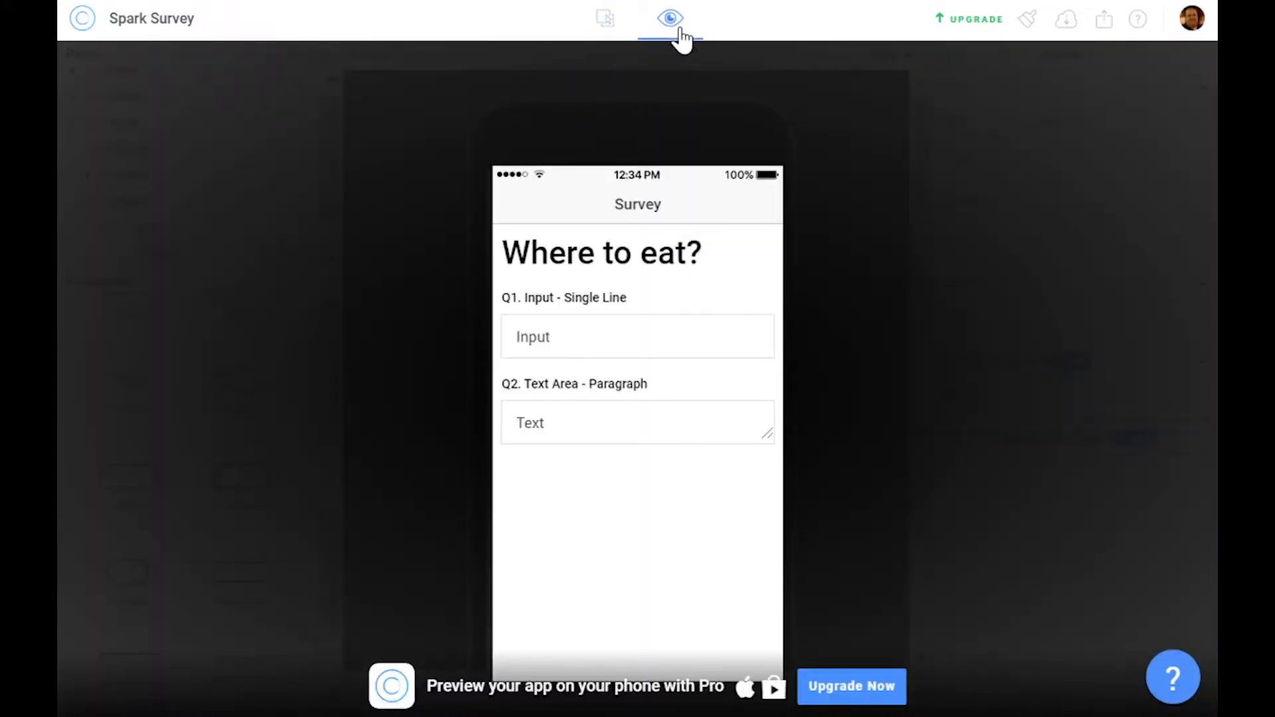
{"action": "left_click_drag", "start_coordinate": [772, 436], "coordinate": [763, 537]}
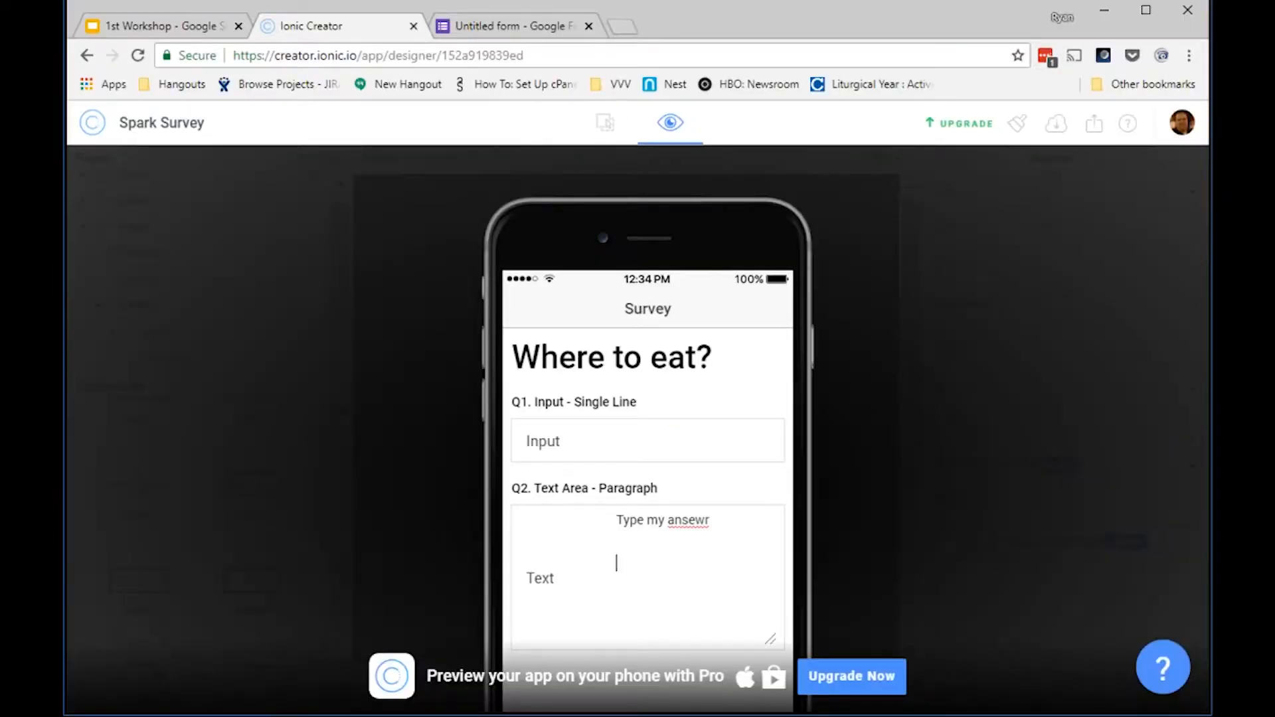
{"action": "key", "text": "F11"}
{"action": "left_click", "coordinate": [604, 18]}
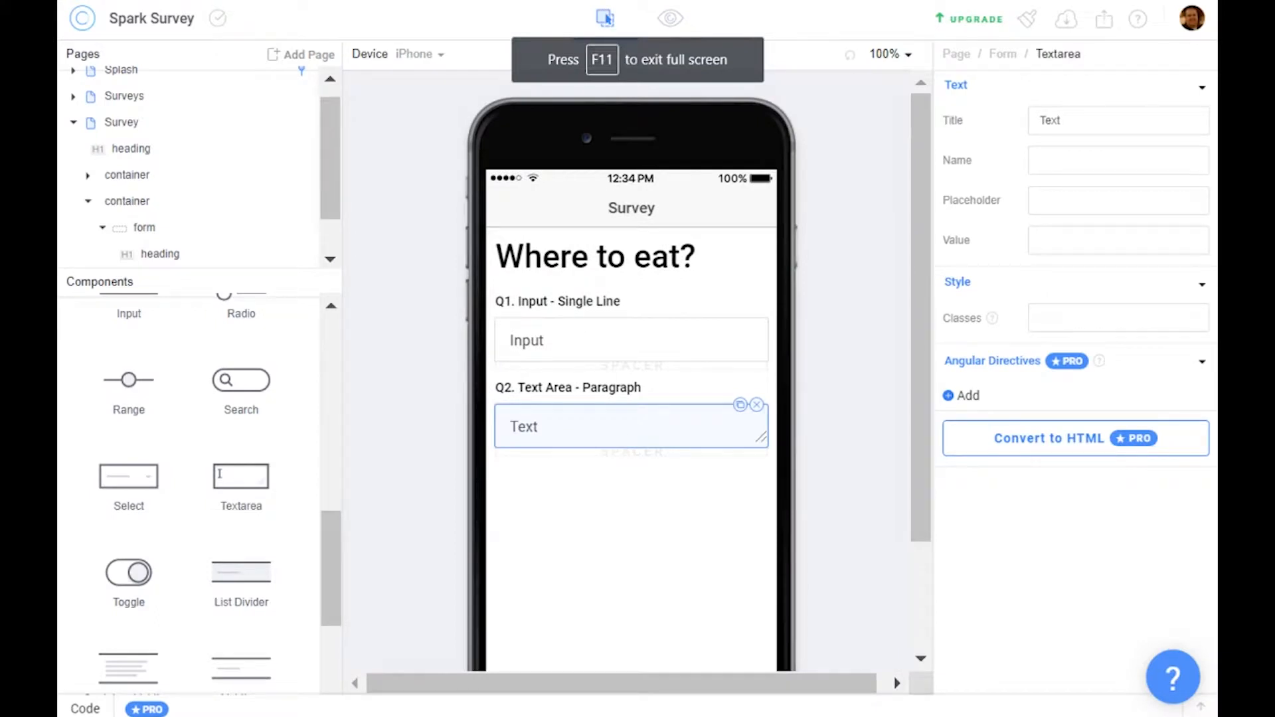
Duplicate the Q2 container and change the copy's heading to "Q3. Radio - Select One"
{"action": "left_click", "coordinate": [141, 202]}
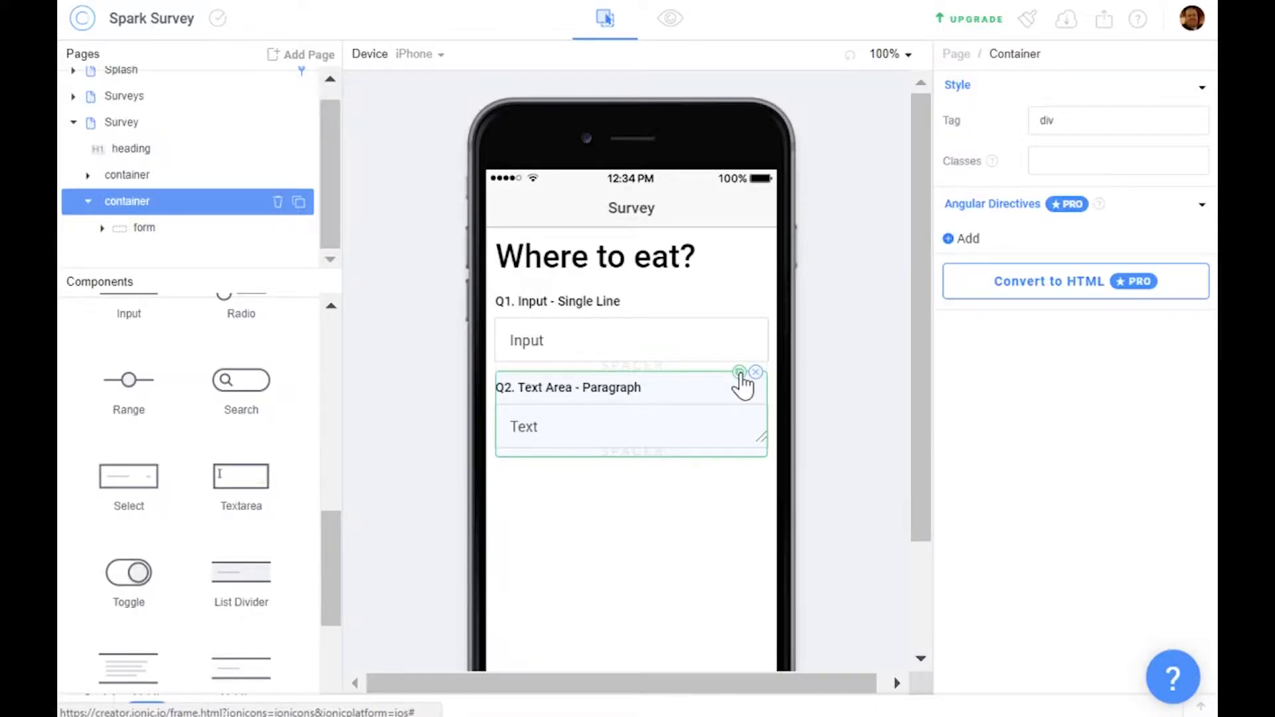
{"action": "left_click", "coordinate": [740, 374]}
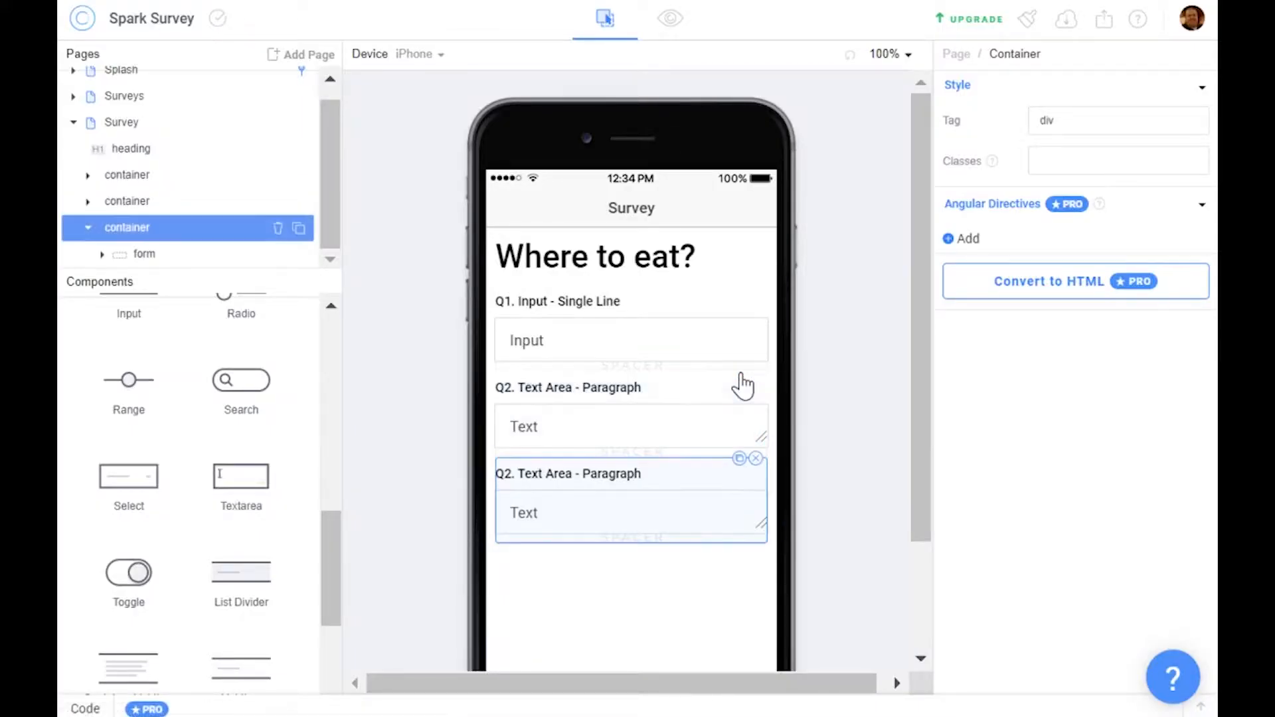
{"action": "left_click", "coordinate": [577, 476]}
{"action": "left_click_drag", "start_coordinate": [964, 120], "coordinate": [969, 120]}
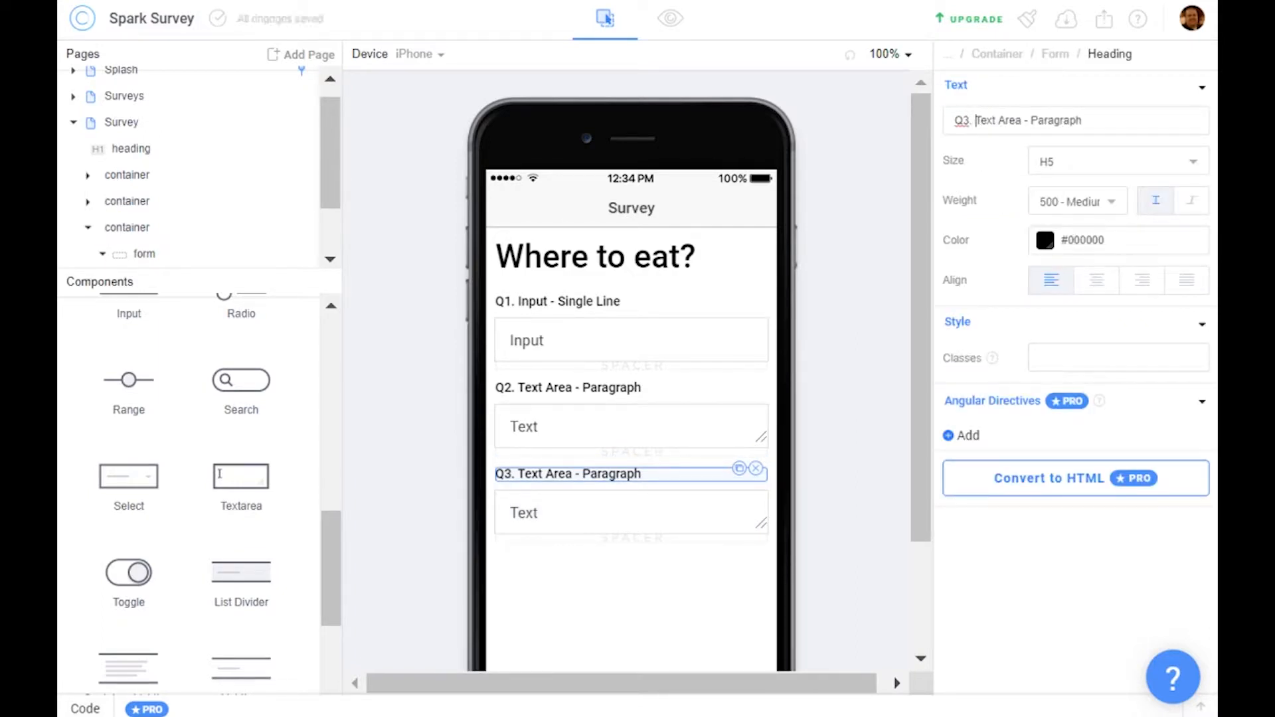
{"action": "type", "text": "Radio - "}
{"action": "left_click_drag", "start_coordinate": [1009, 121], "coordinate": [1065, 121]}
{"action": "type", "text": "Select One"}
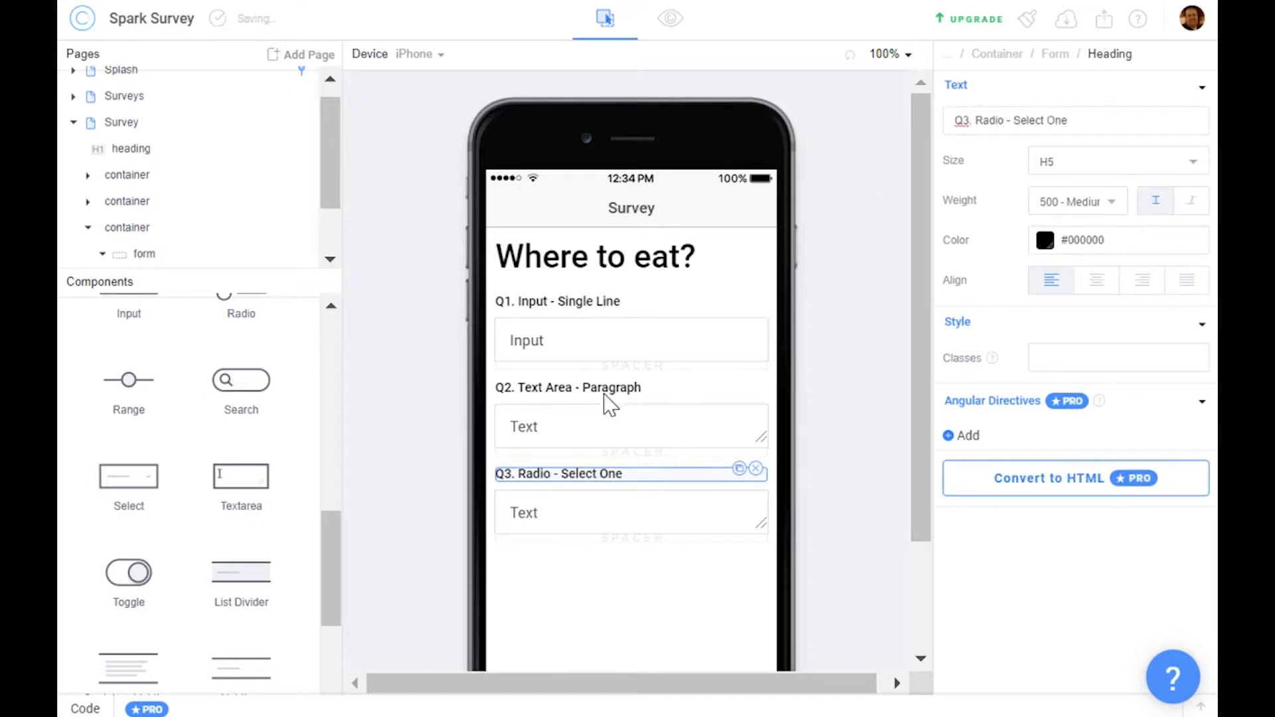
Replace the textarea in the Q3 form with a radio component placed directly beneath the Q3 heading
{"action": "left_click", "coordinate": [650, 498]}
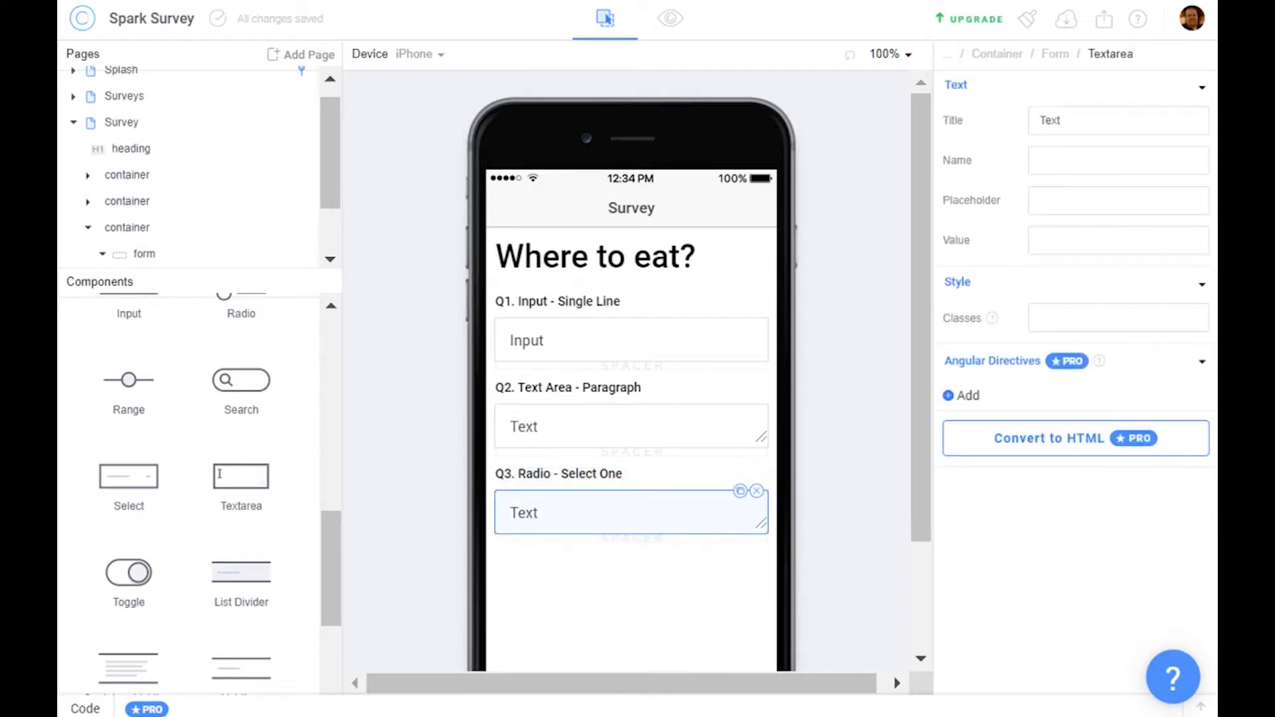
{"action": "left_click", "coordinate": [757, 493]}
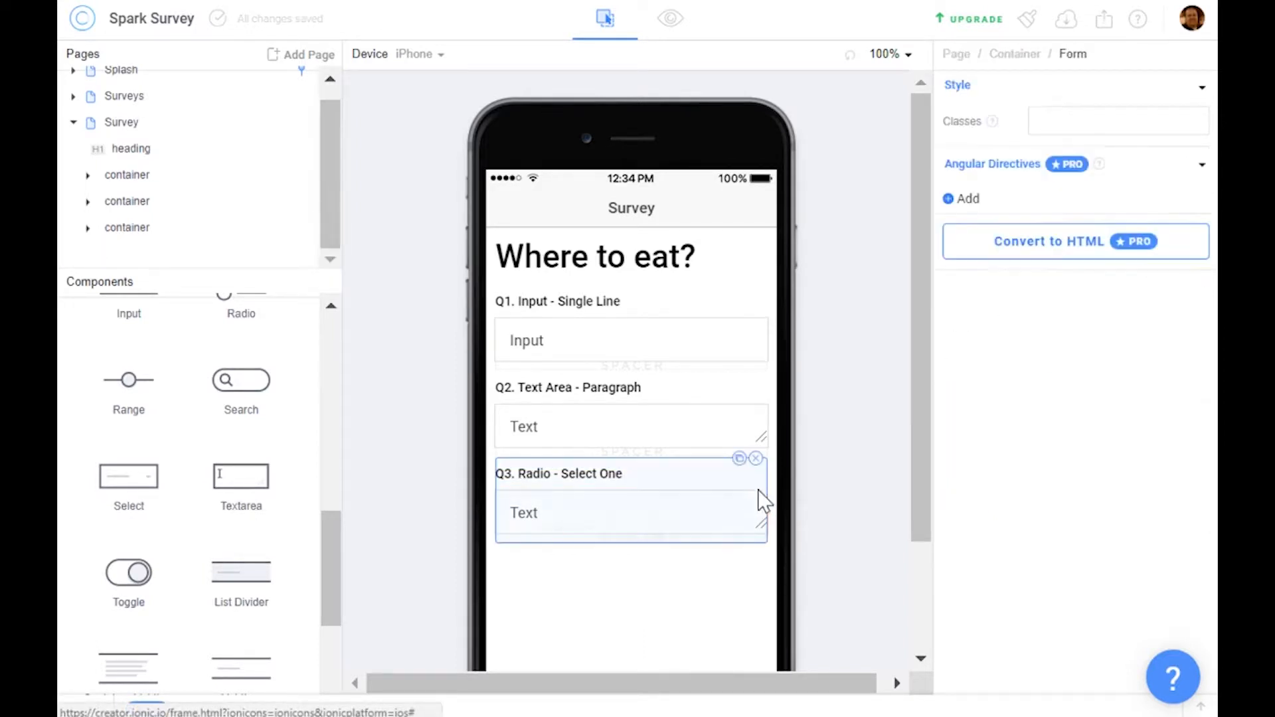
{"action": "scroll", "coordinate": [159, 525], "scroll_direction": "down", "scroll_amount": 4}
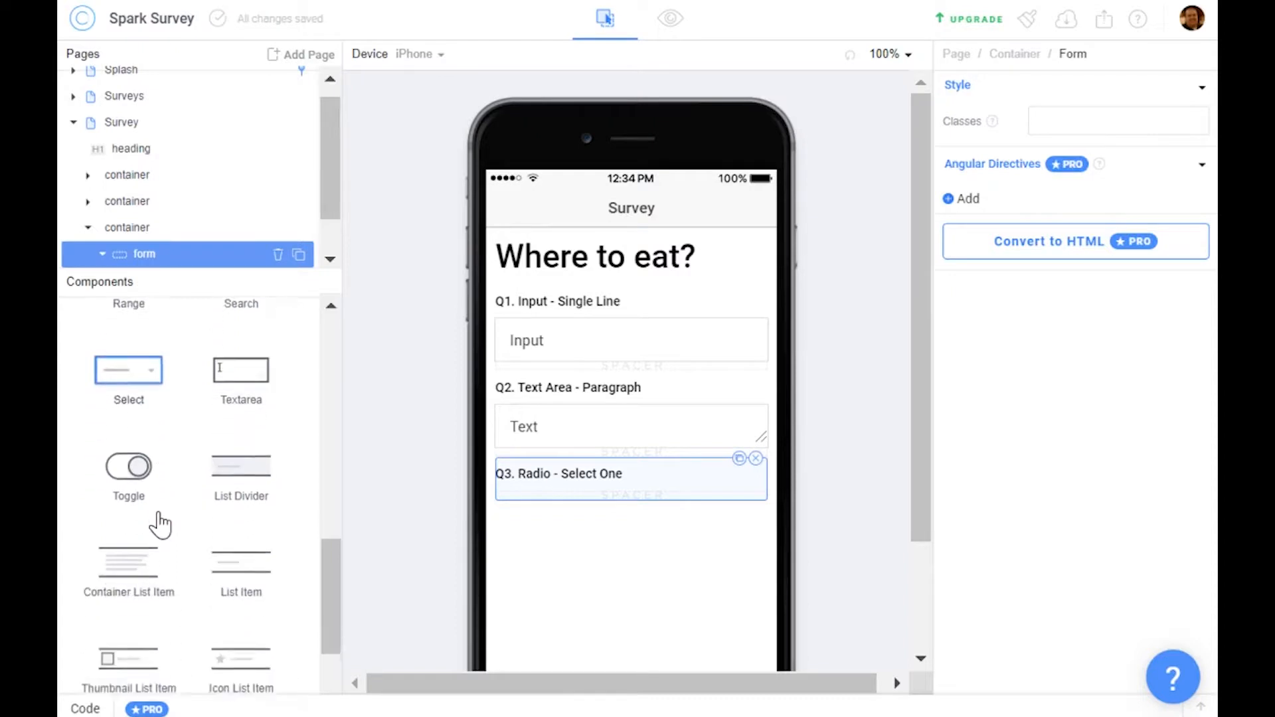
{"action": "scroll", "coordinate": [159, 525], "scroll_direction": "up", "scroll_amount": 5}
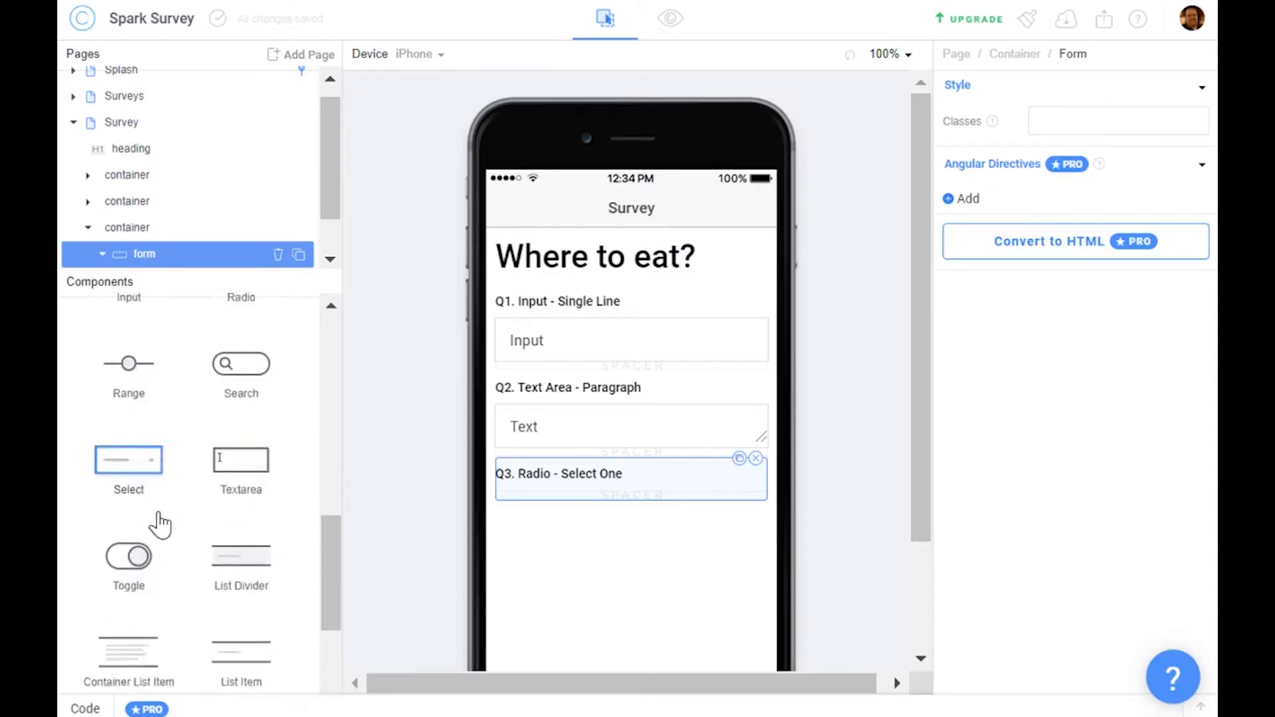
{"action": "left_click_drag", "start_coordinate": [245, 432], "coordinate": [597, 619]}
{"action": "mouse_move", "coordinate": [578, 534]}
{"action": "left_mouse_down"}
{"action": "mouse_move", "coordinate": [587, 501]}
{"action": "mouse_move", "coordinate": [572, 512]}
{"action": "left_mouse_up"}
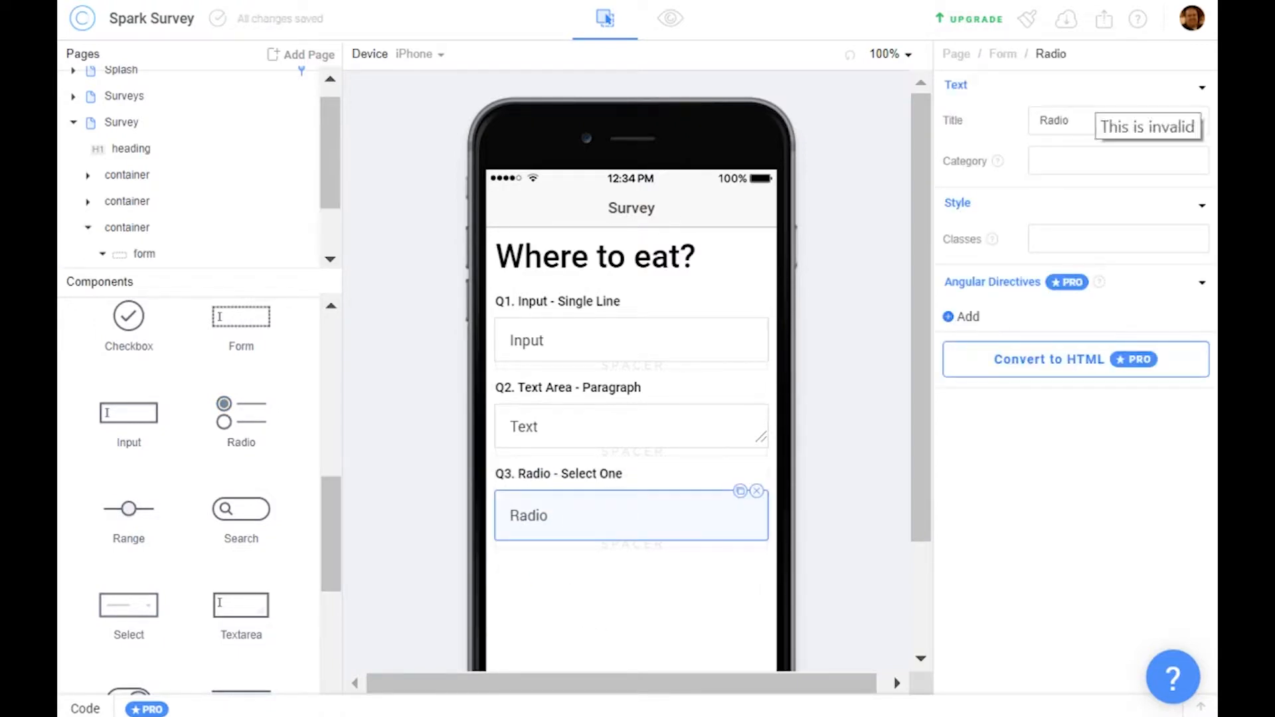
Title the Q3 radio "Select One: A" and duplicate it into two more options, "Select One: B" and "Select One: C"
{"action": "left_click", "coordinate": [1092, 119]}
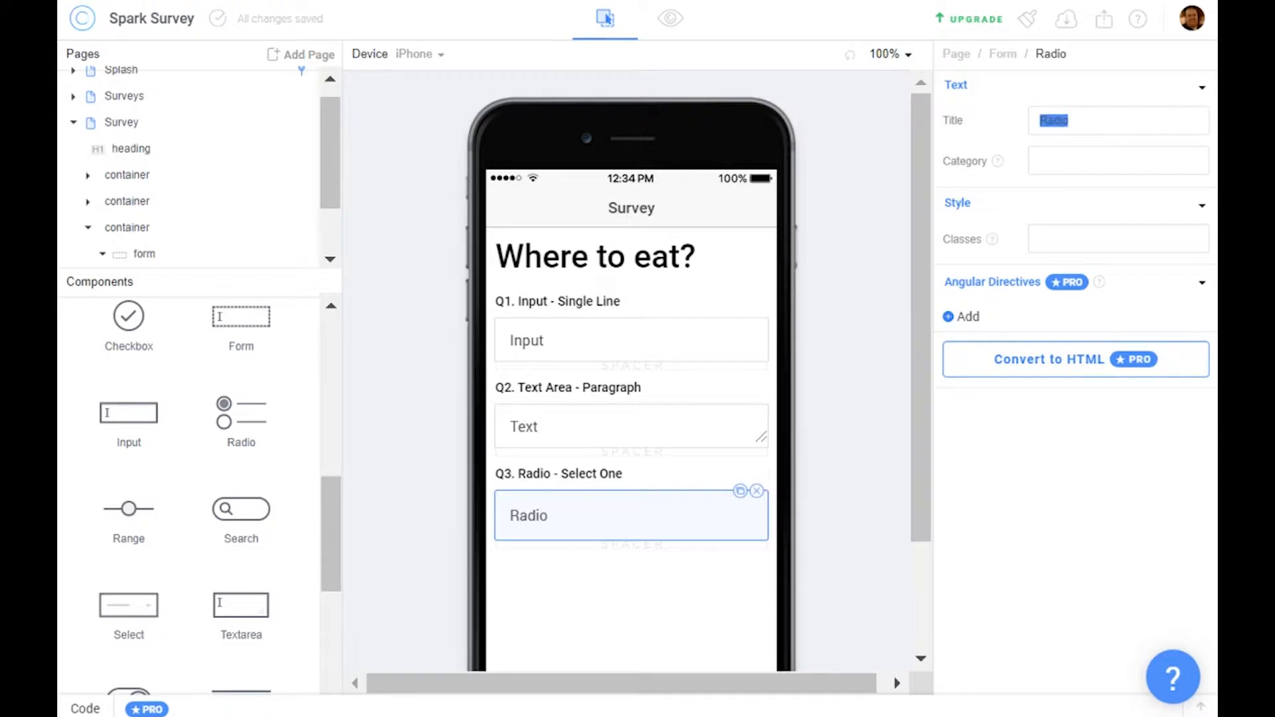
{"action": "type", "text": "Select One"}
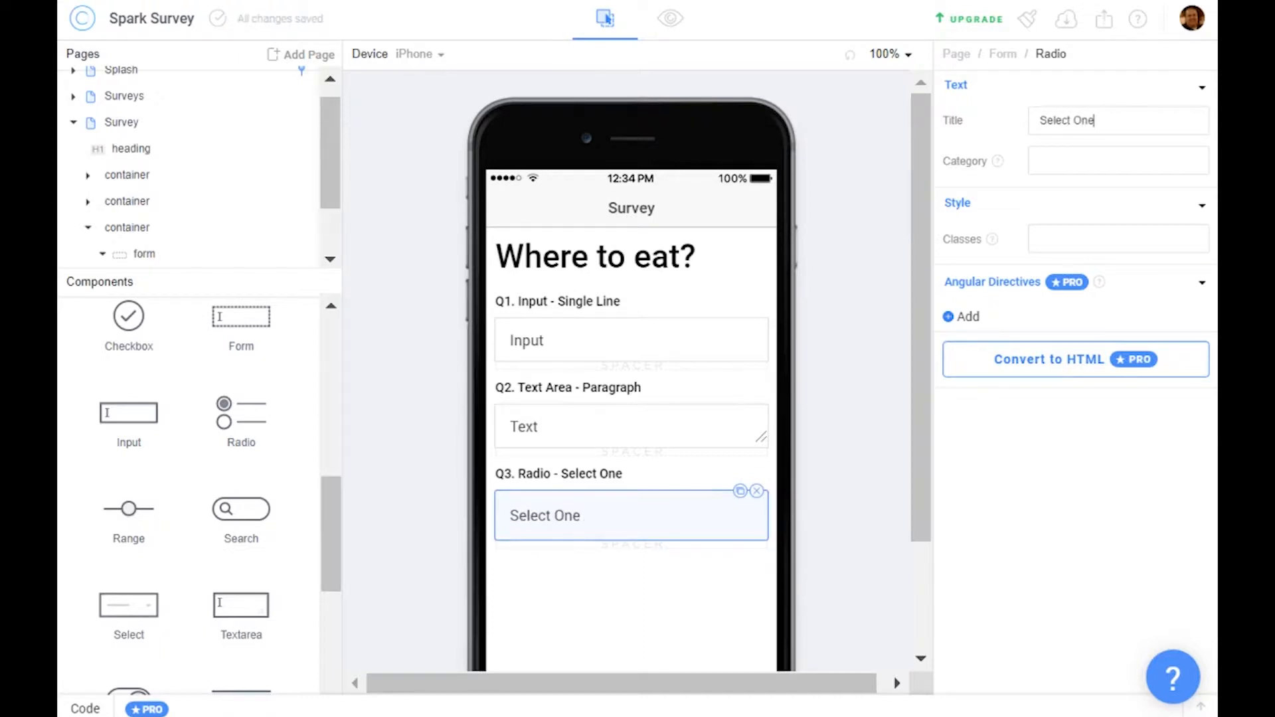
{"action": "left_click", "coordinate": [741, 491]}
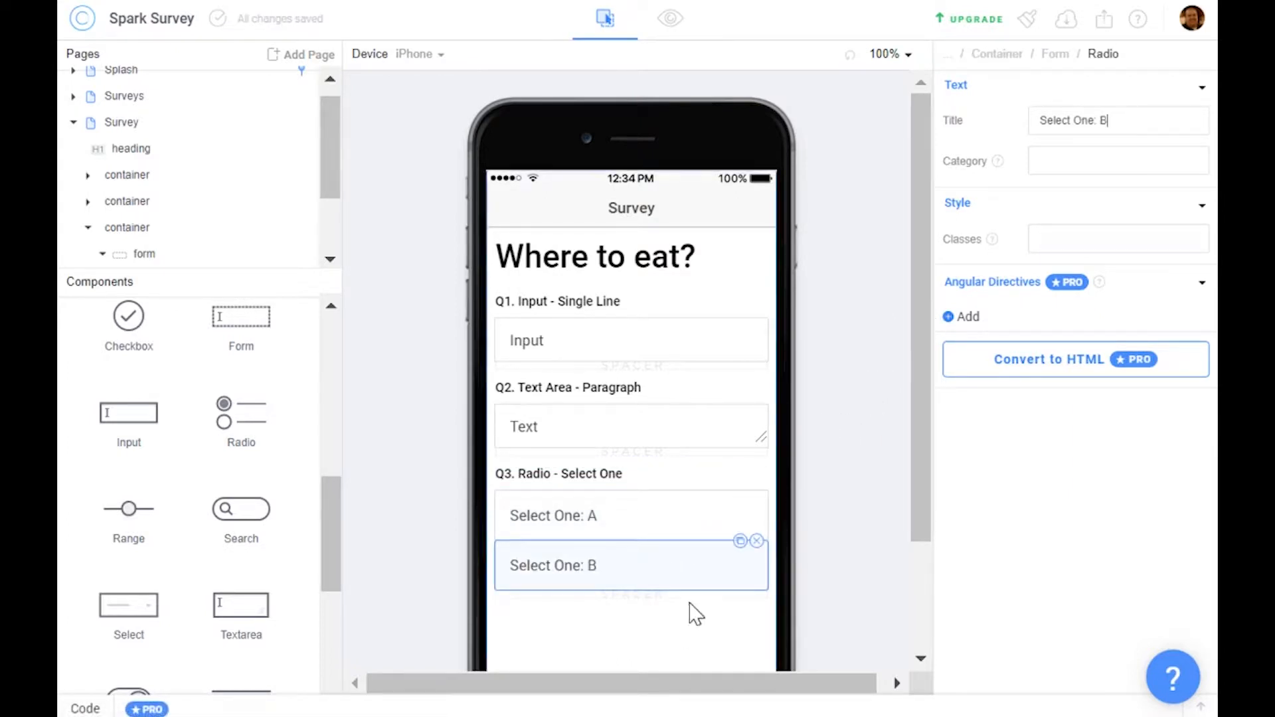
{"action": "left_click", "coordinate": [741, 540]}
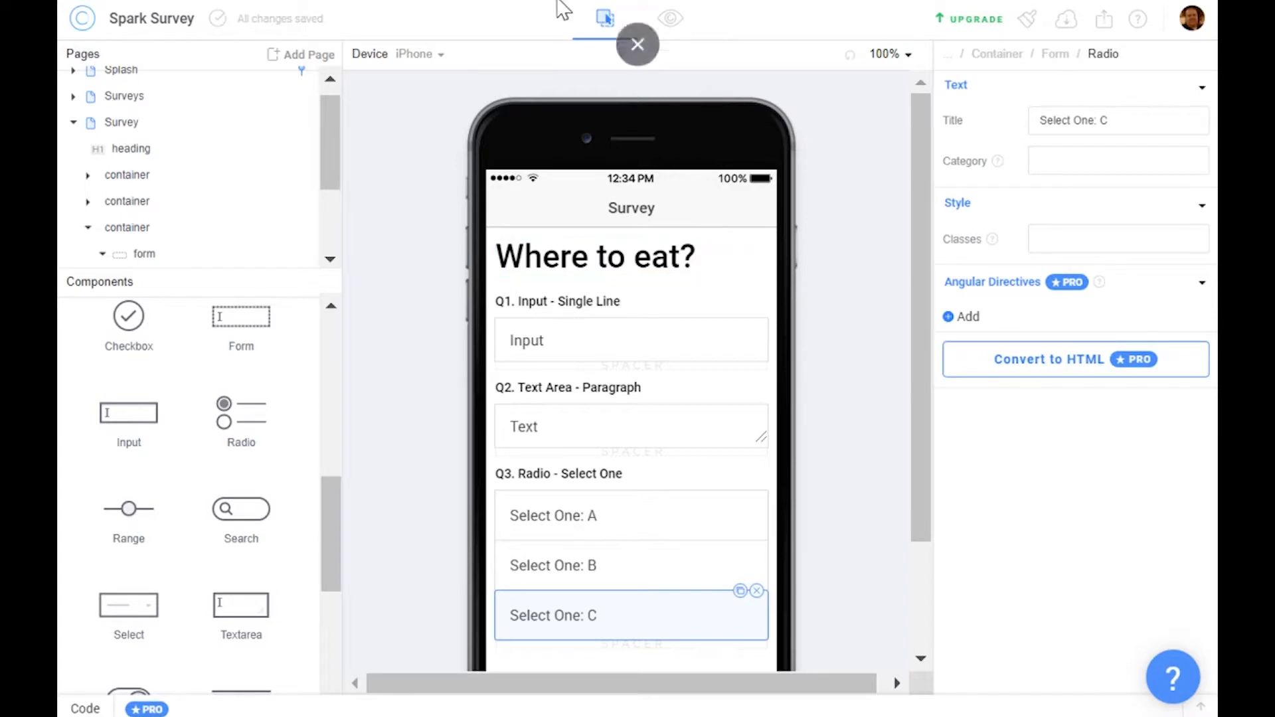
Preview the Survey page, test the three questions with sample entries and radio option B, and return to the editor
{"action": "left_click", "coordinate": [671, 26]}
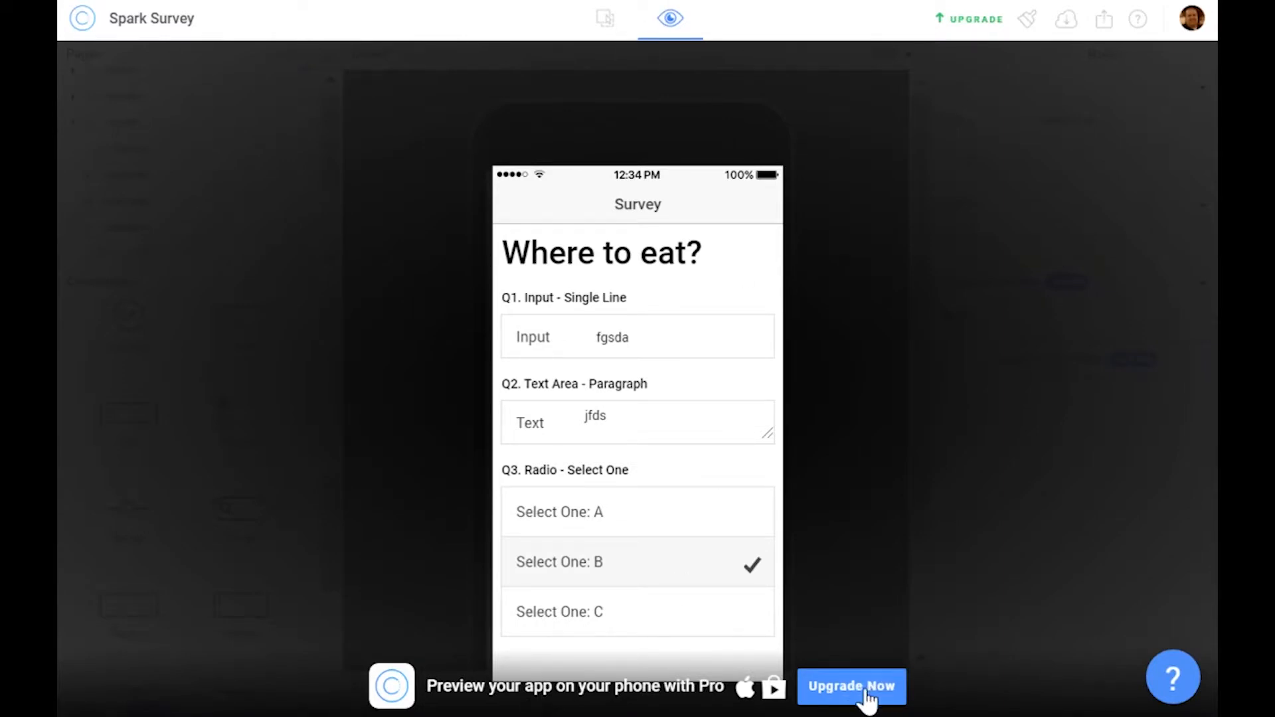
{"action": "left_click", "coordinate": [605, 18]}
Duplicate the Q3 radio form within its container and change the copy's heading to "Q3. Check - Select Multiple"
{"action": "scroll", "coordinate": [684, 325], "scroll_direction": "down", "scroll_amount": 2}
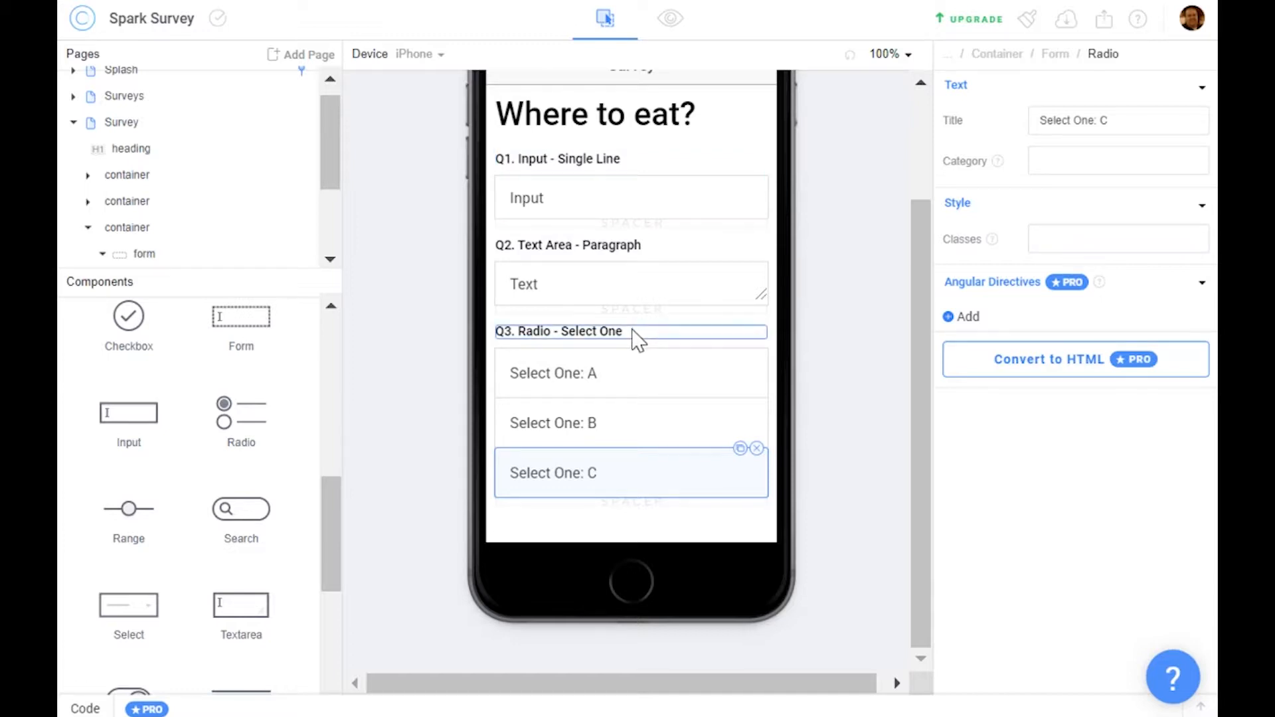
{"action": "left_click", "coordinate": [658, 332]}
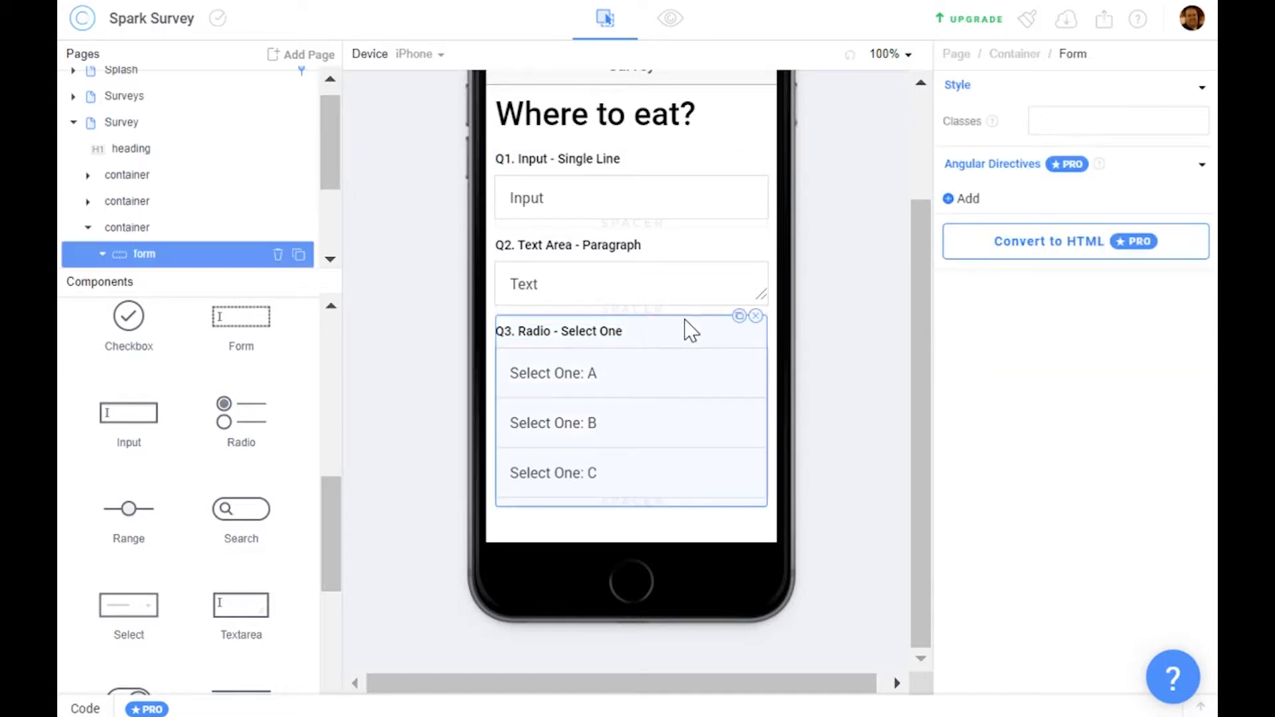
{"action": "left_click", "coordinate": [740, 316]}
{"action": "scroll", "coordinate": [678, 365], "scroll_direction": "down", "scroll_amount": 3}
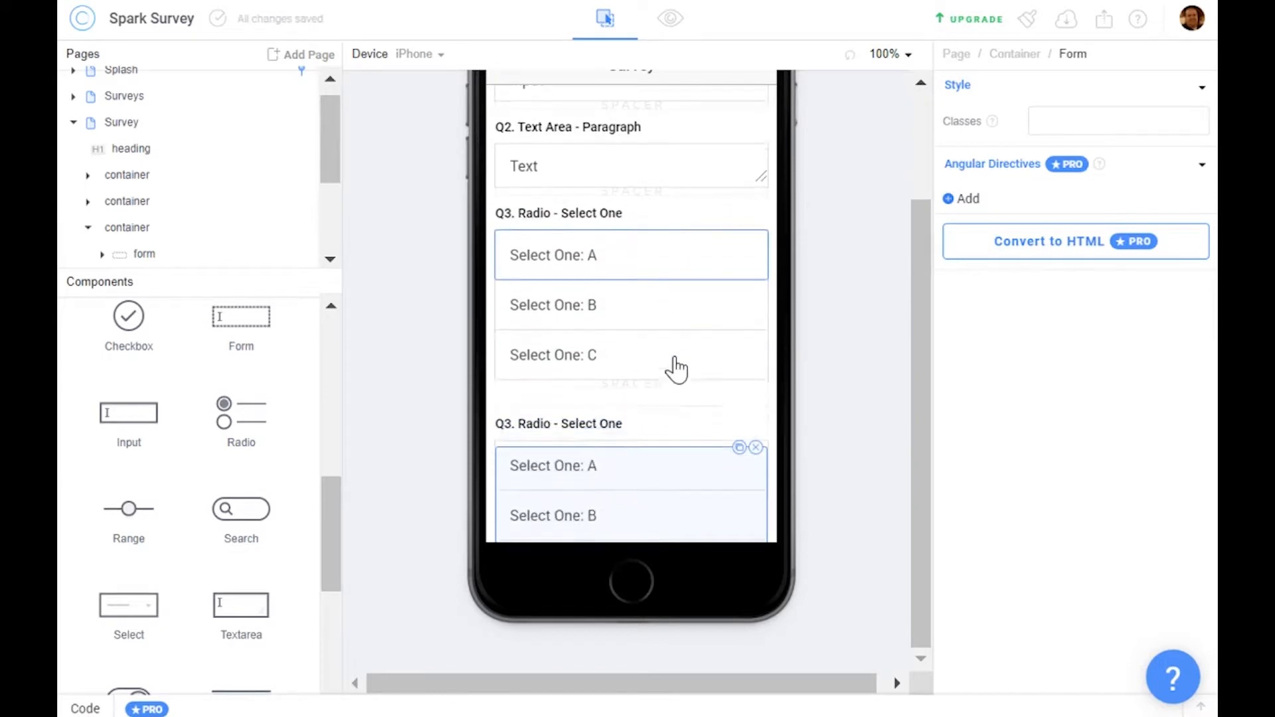
{"action": "left_click", "coordinate": [582, 352]}
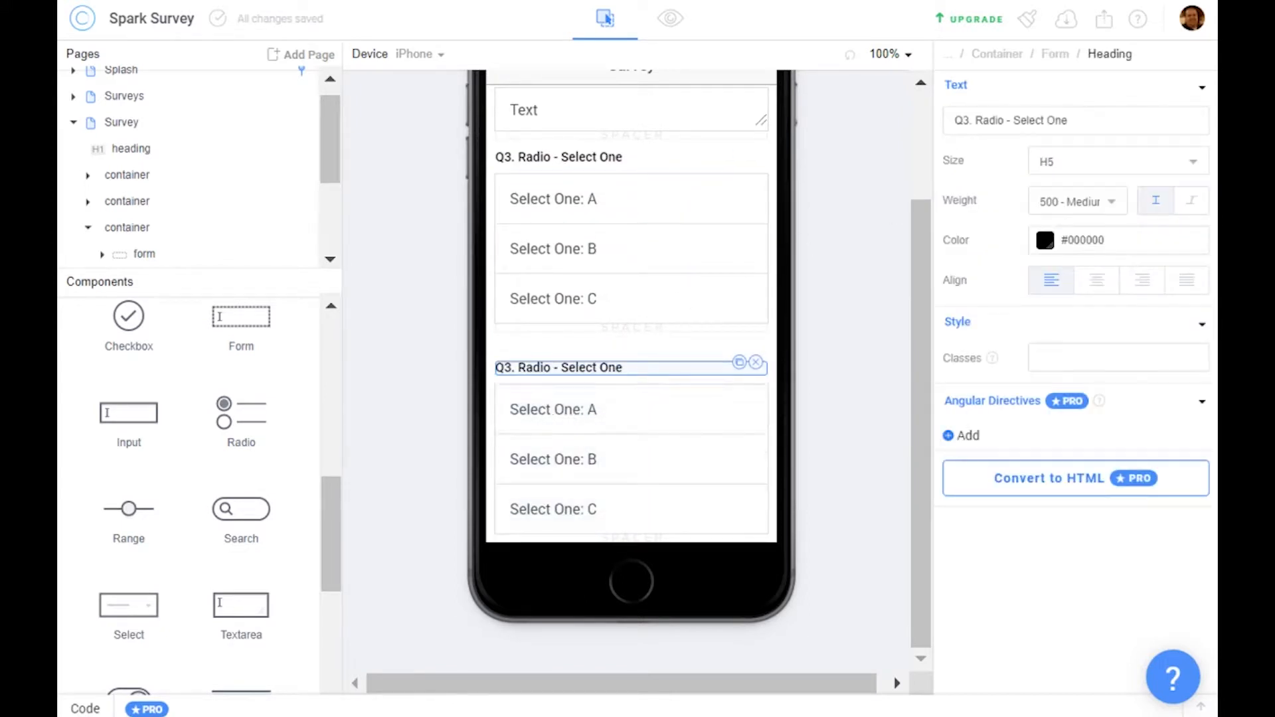
{"action": "double_click", "coordinate": [990, 121]}
{"action": "type", "text": "Check"}
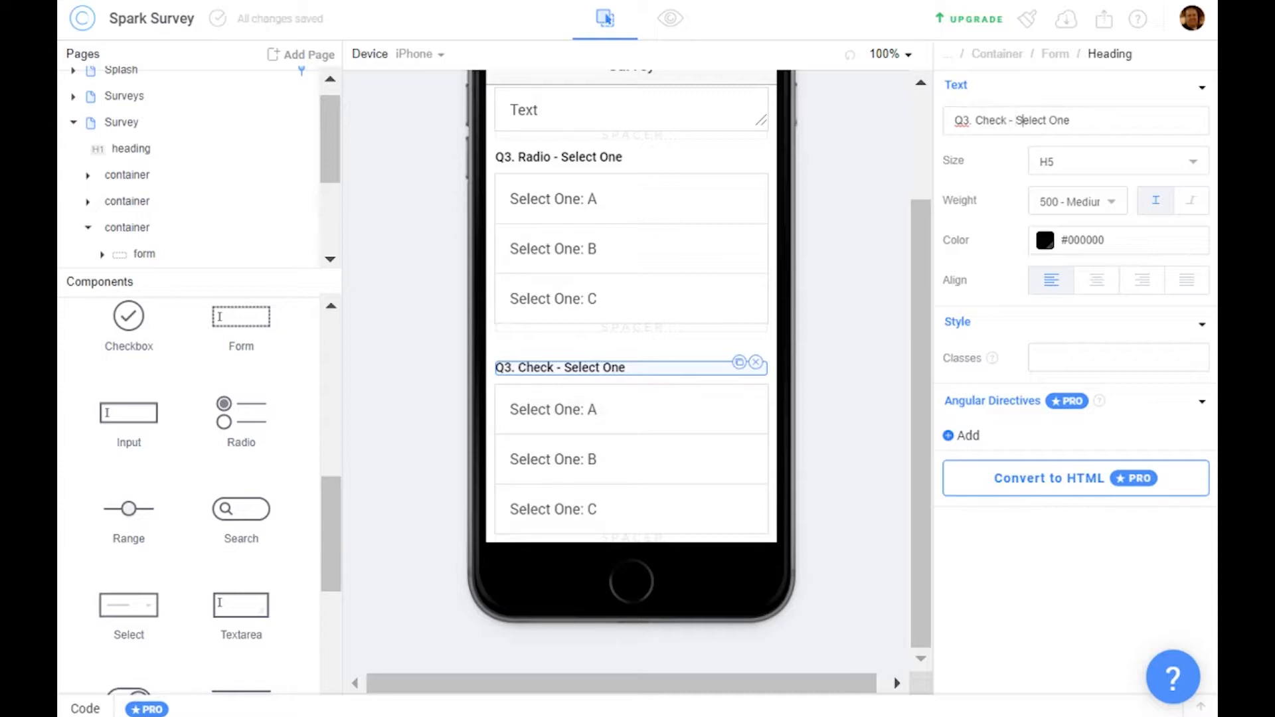
{"action": "type", "text": "Mulu"}
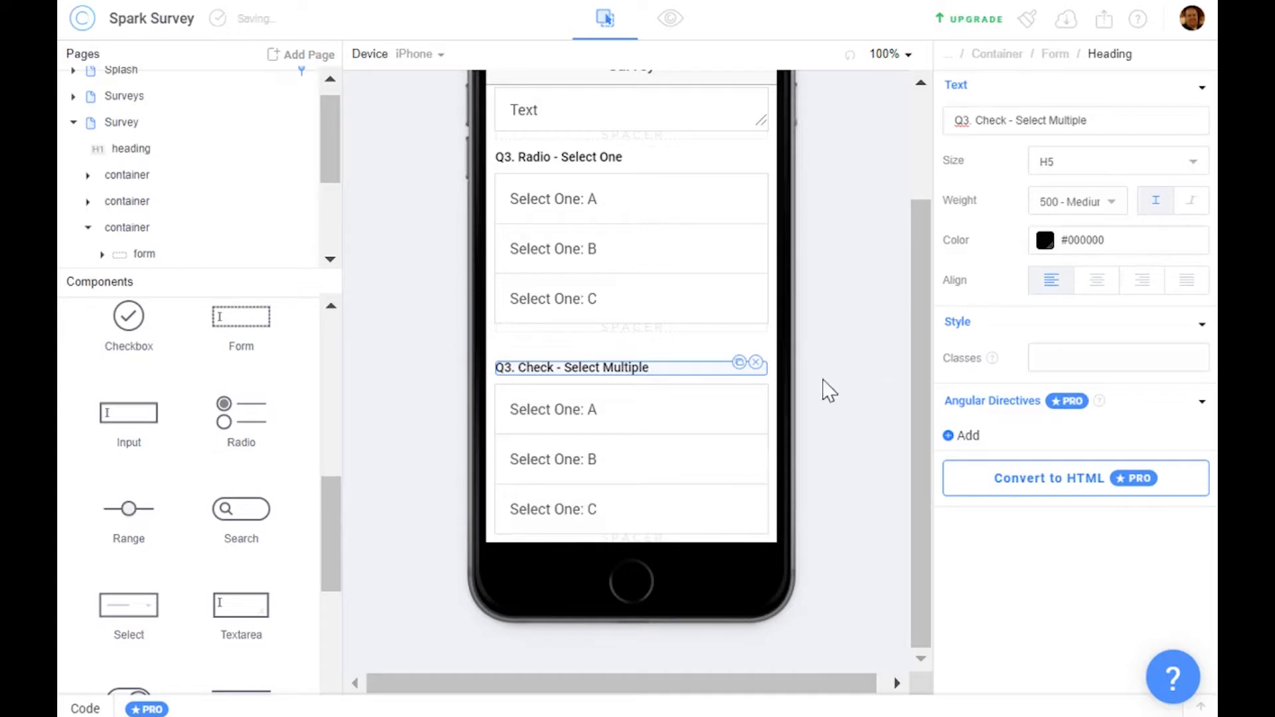
Delete the radio options "Select One: A", "Select One: B" and "Select One: C" from the copied form
{"action": "left_click", "coordinate": [699, 430]}
{"action": "left_click", "coordinate": [757, 385]}
{"action": "left_click", "coordinate": [756, 455]}
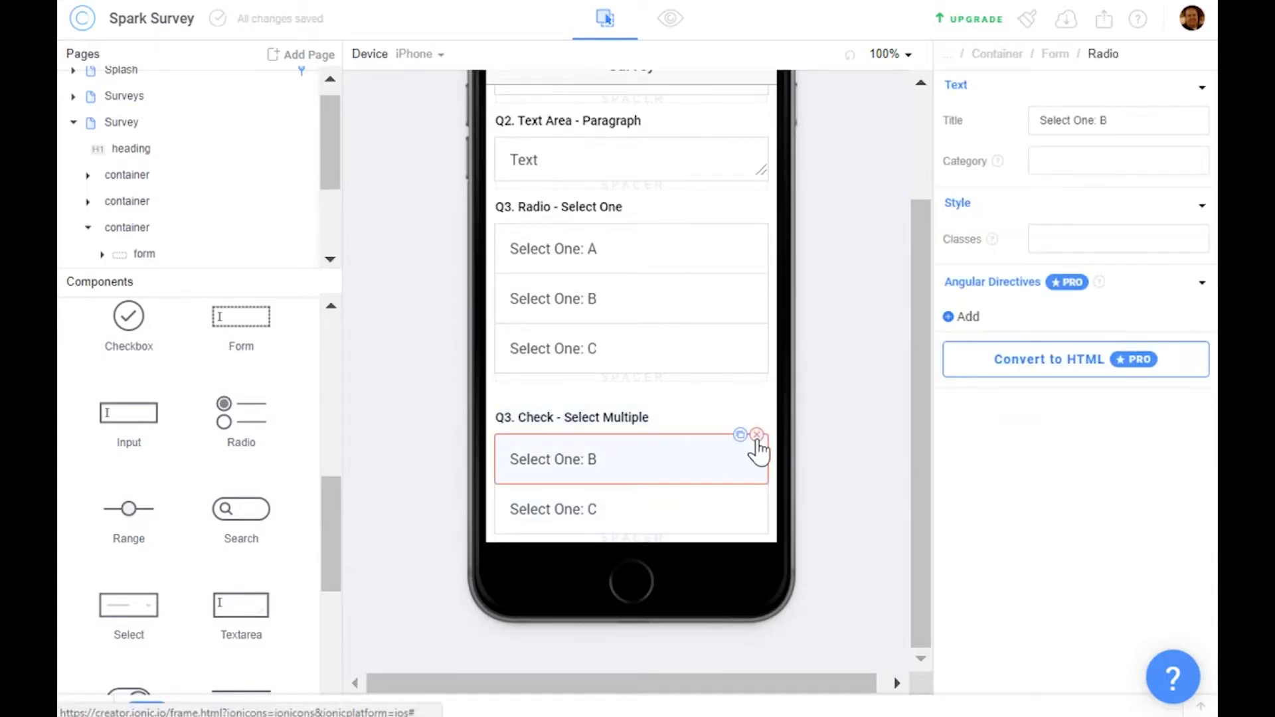
{"action": "left_click", "coordinate": [757, 435]}
{"action": "left_click", "coordinate": [736, 495]}
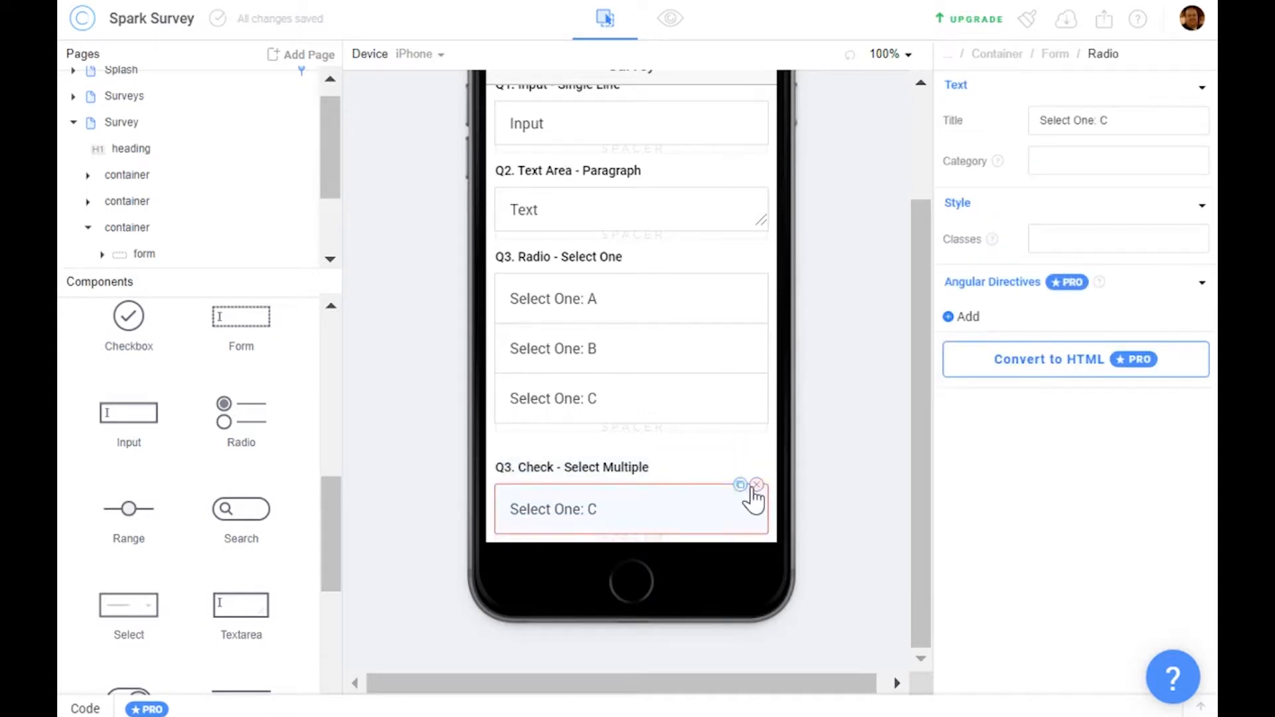
{"action": "left_click", "coordinate": [757, 485]}
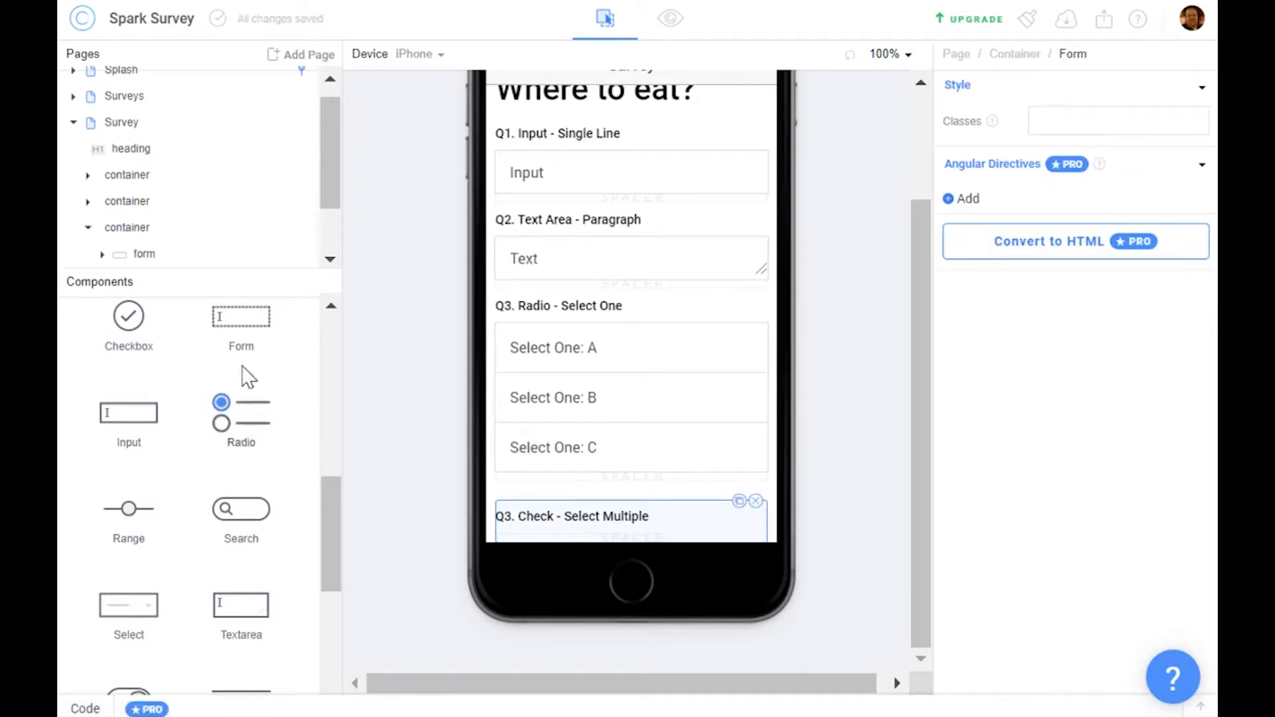
Renumber the "Check - Select Multiple" heading as Q4 and try to place a checkbox component beneath it
{"action": "left_click", "coordinate": [642, 516]}
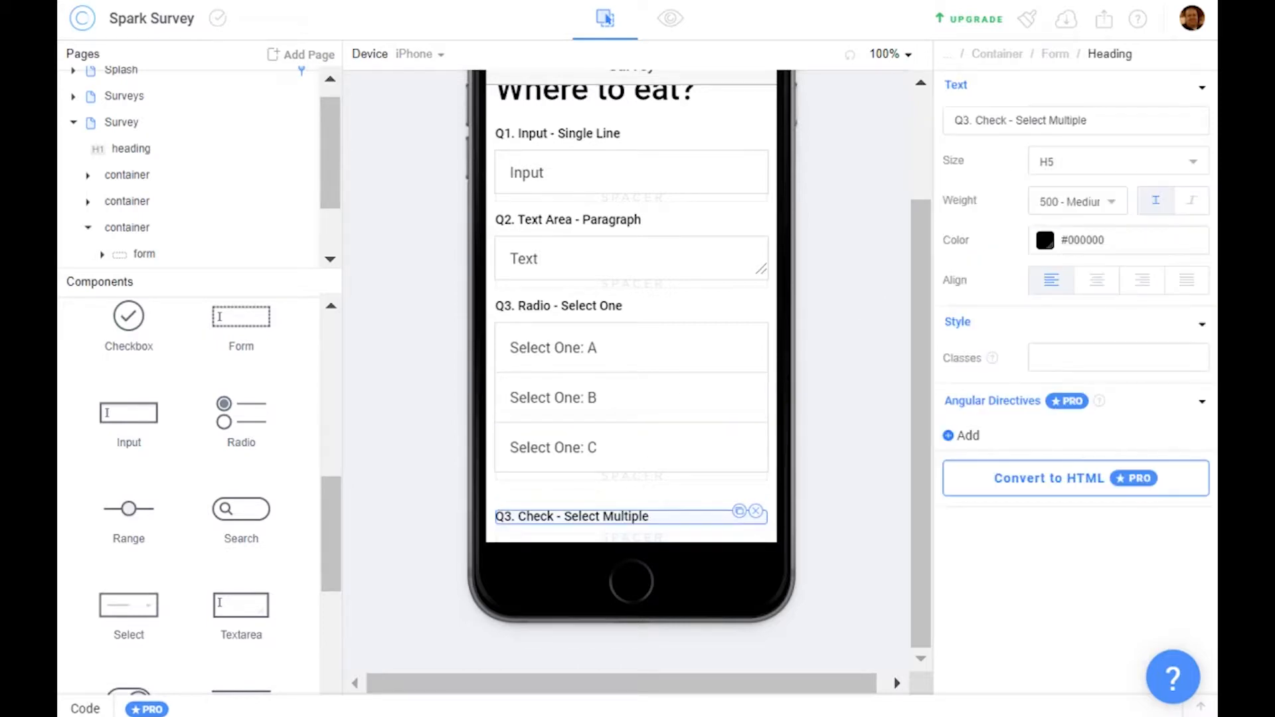
{"action": "left_click", "coordinate": [962, 120]}
{"action": "key", "text": "BackSpace"}
{"action": "type", "text": "4"}
{"action": "left_click_drag", "start_coordinate": [116, 352], "coordinate": [622, 546]}
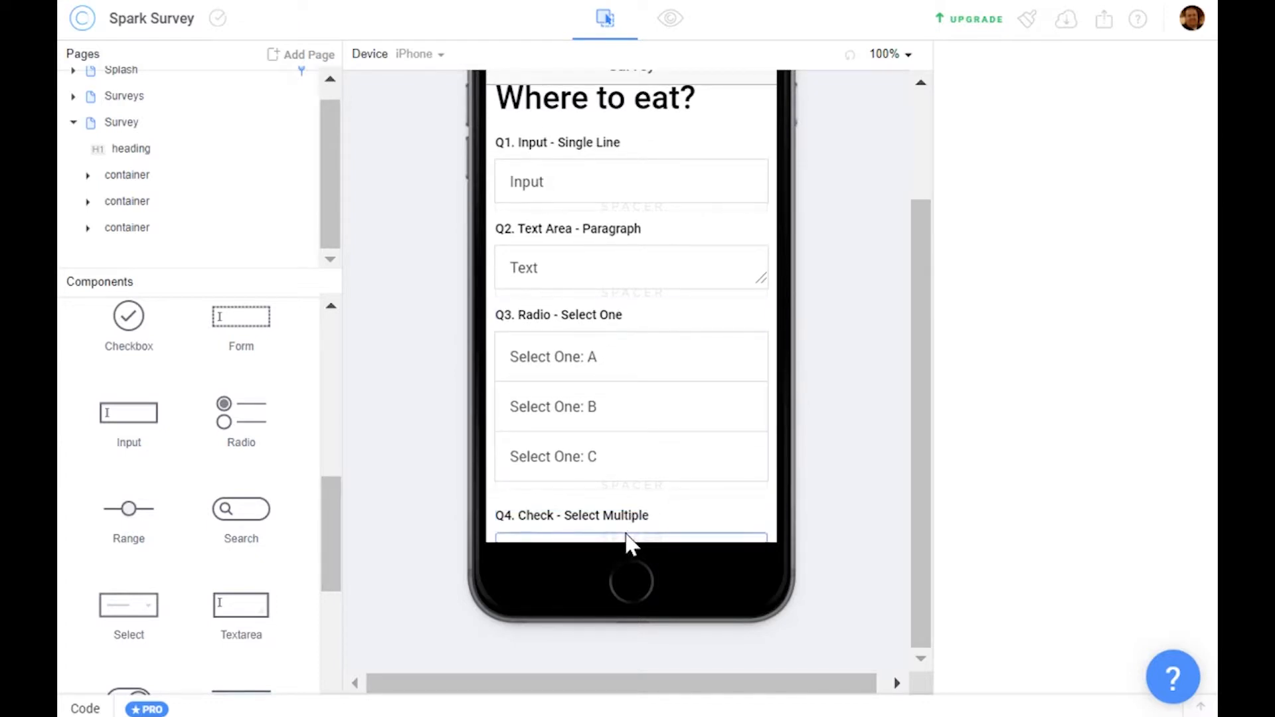
{"action": "left_click", "coordinate": [218, 17]}
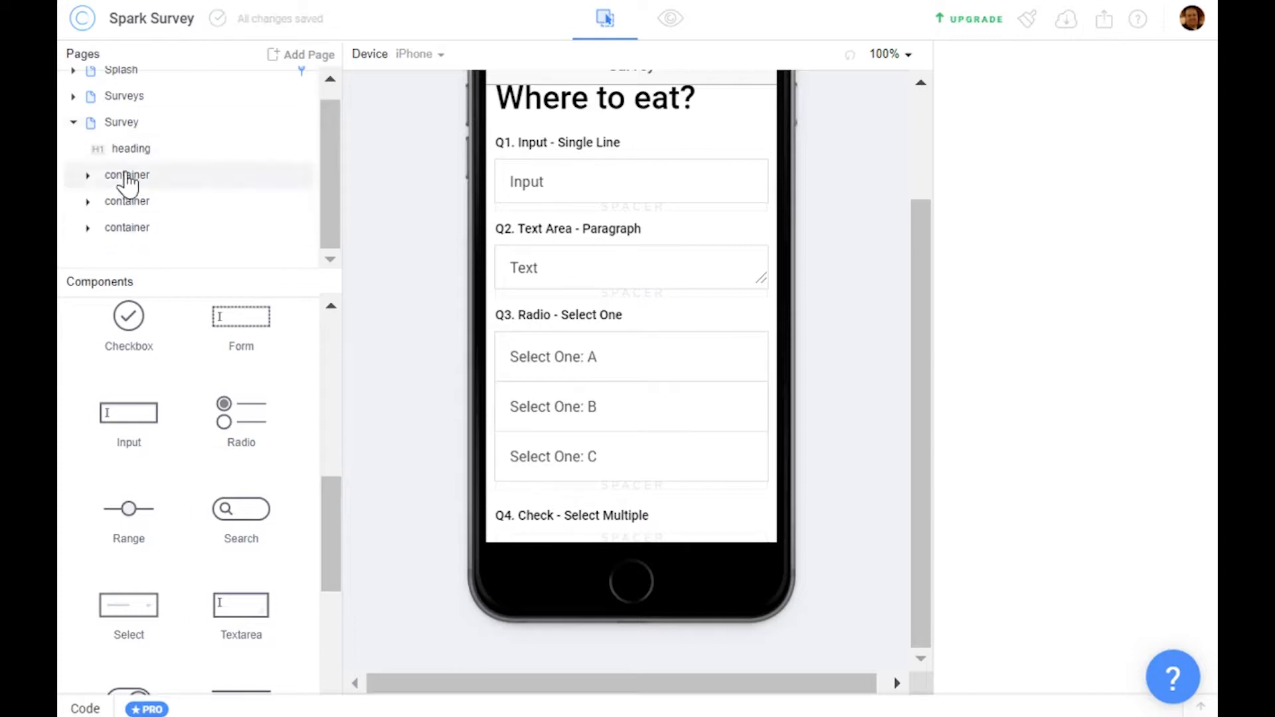
Delete the "Q4. Check - Select Multiple" heading and the leftover empty form from the Q3 container
{"action": "left_click", "coordinate": [123, 228]}
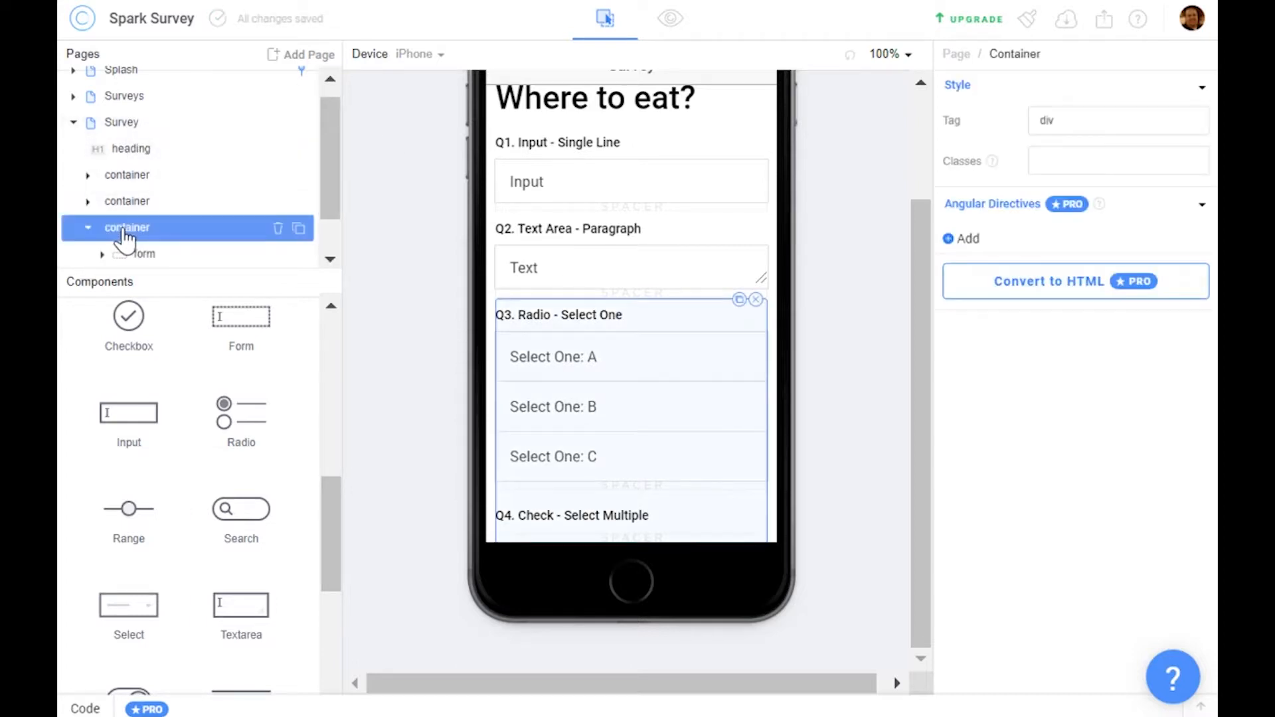
{"action": "scroll", "coordinate": [126, 242], "scroll_direction": "down", "scroll_amount": 1}
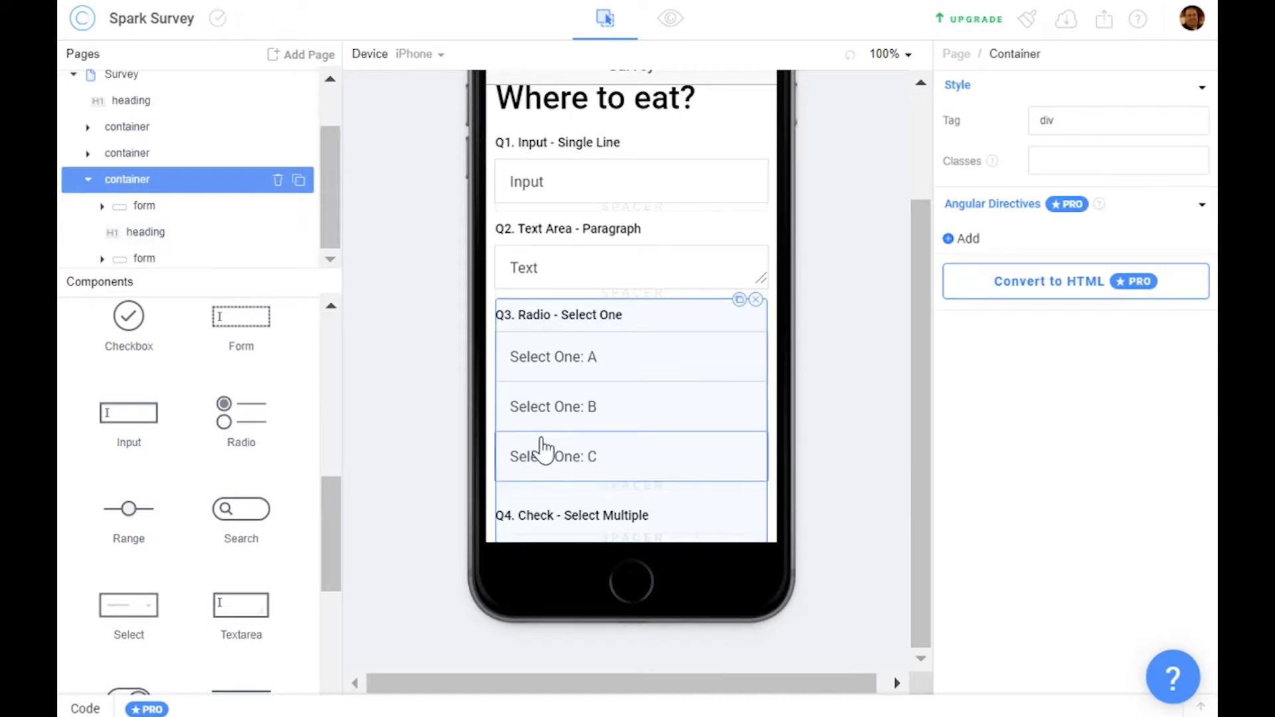
{"action": "left_click", "coordinate": [555, 516]}
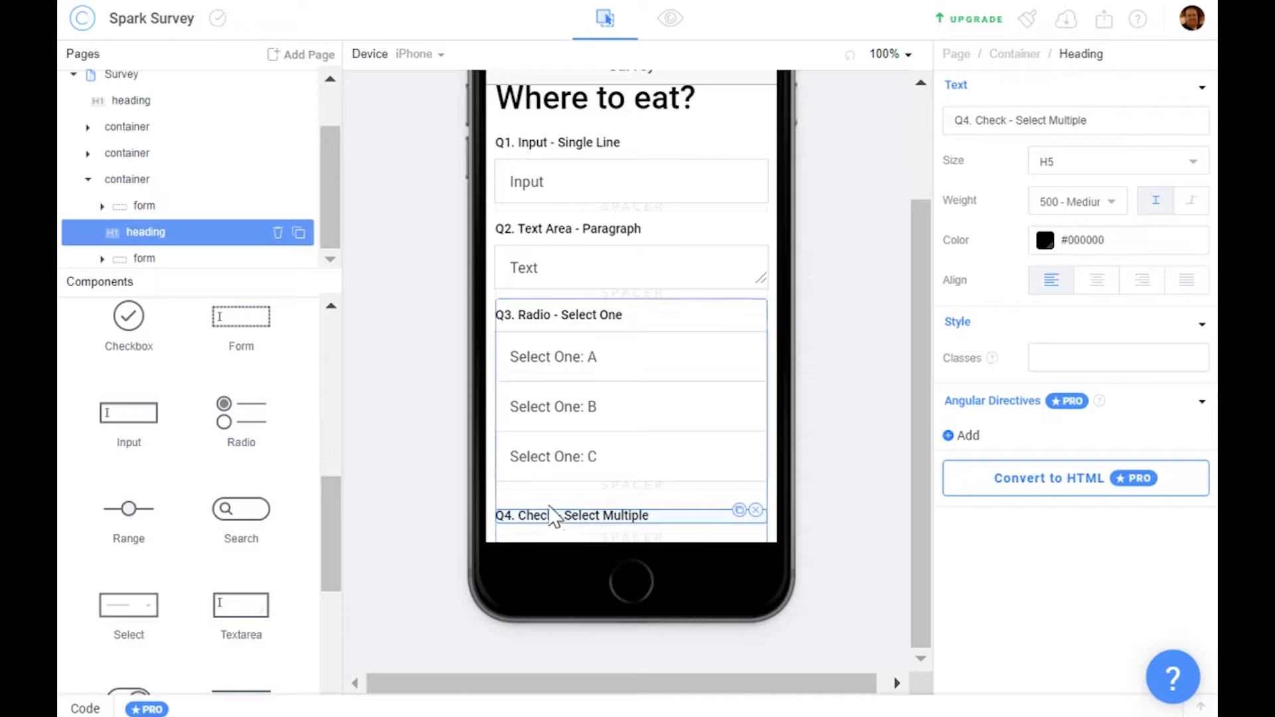
{"action": "left_click", "coordinate": [757, 511]}
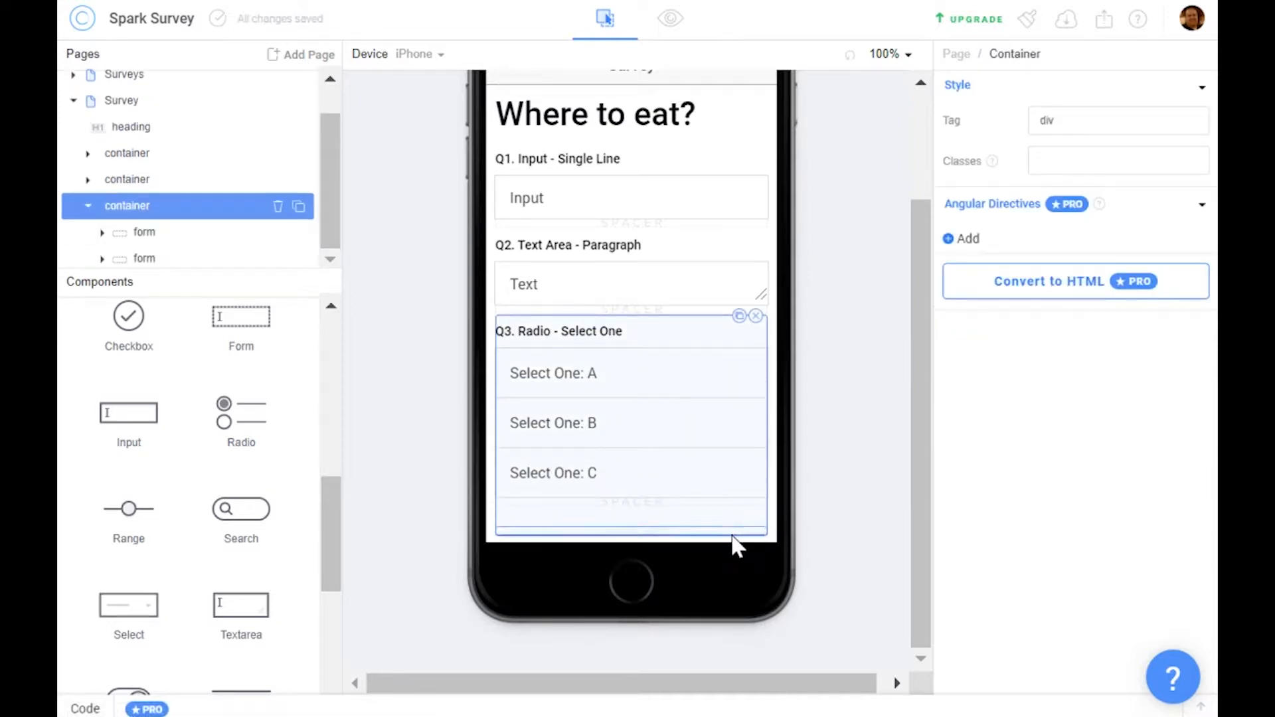
{"action": "left_click", "coordinate": [736, 542]}
{"action": "left_click", "coordinate": [756, 531]}
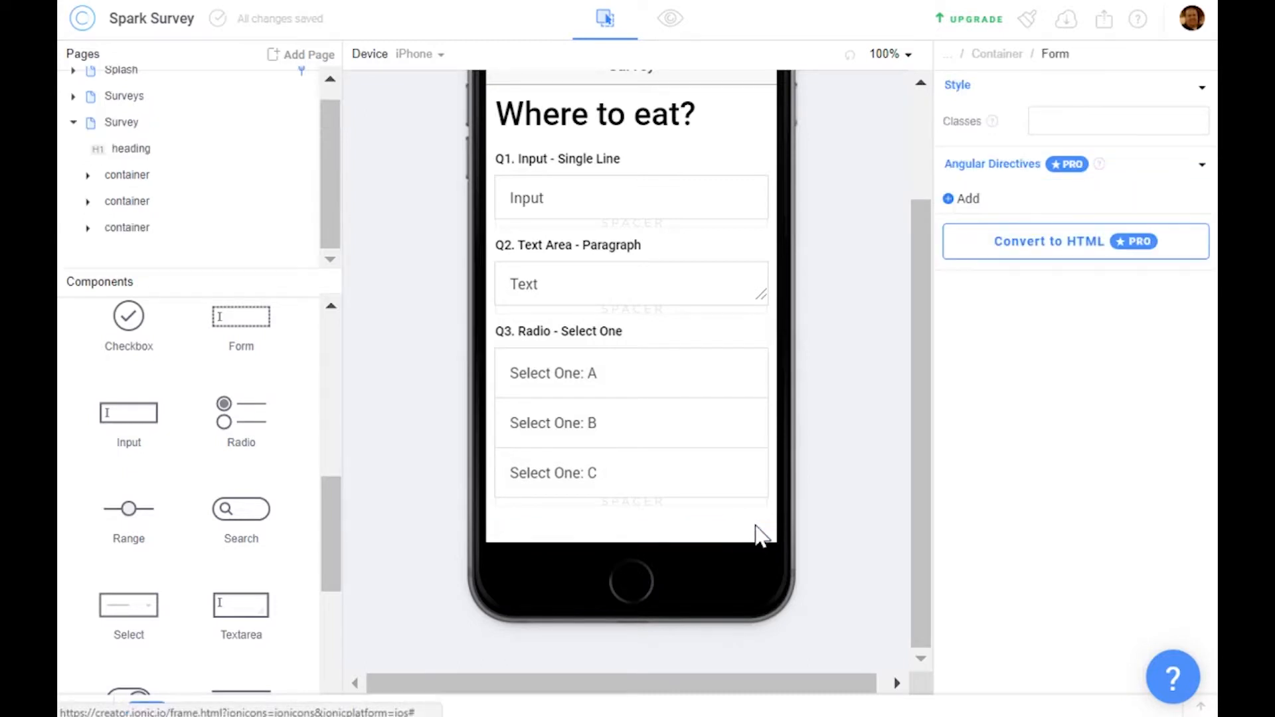
{"action": "left_click", "coordinate": [711, 522]}
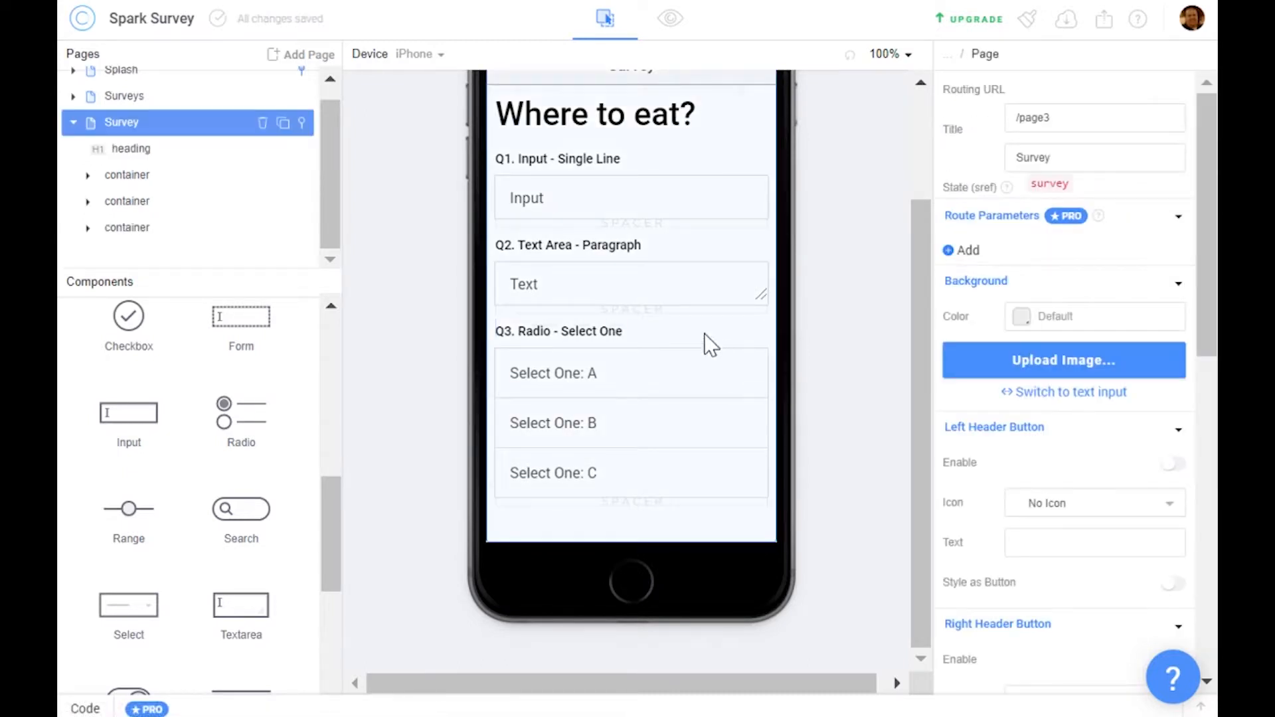
Duplicate the whole Q3 container and change the copy's heading to "Q4. Checkbox - Select Multiple"
{"action": "left_click", "coordinate": [194, 229]}
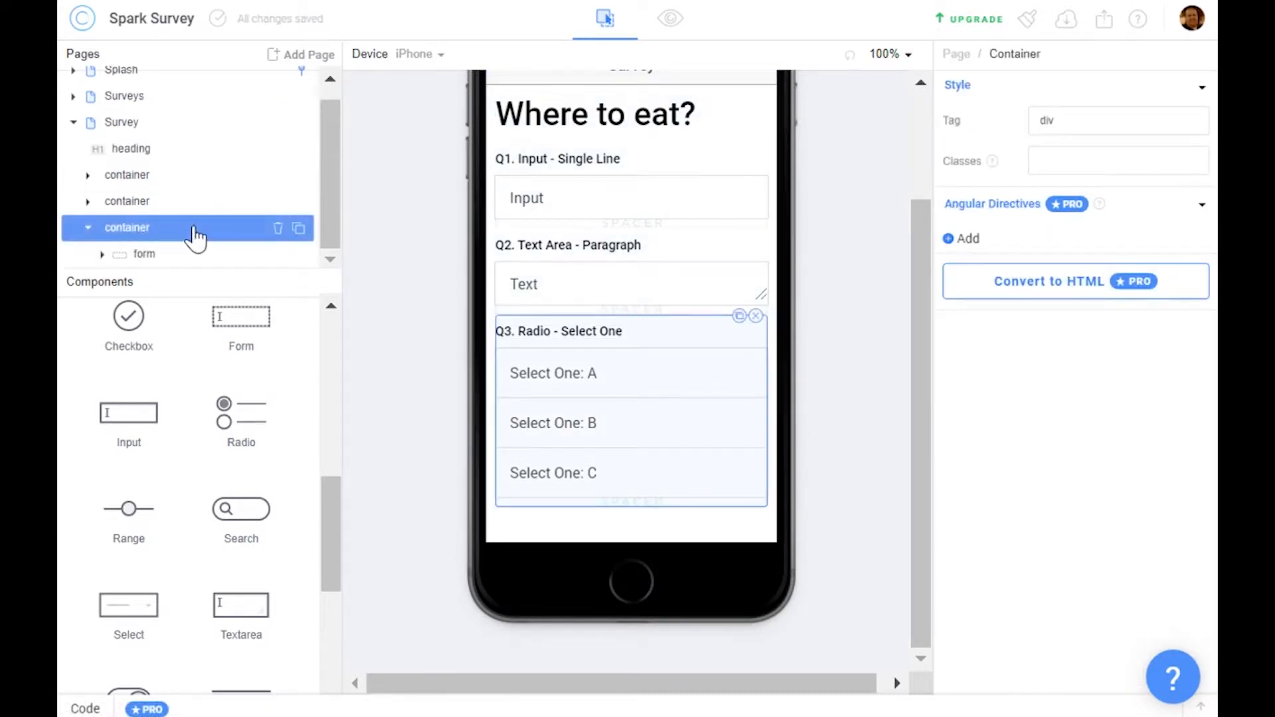
{"action": "left_click", "coordinate": [299, 231]}
{"action": "scroll", "coordinate": [580, 379], "scroll_direction": "down", "scroll_amount": 3}
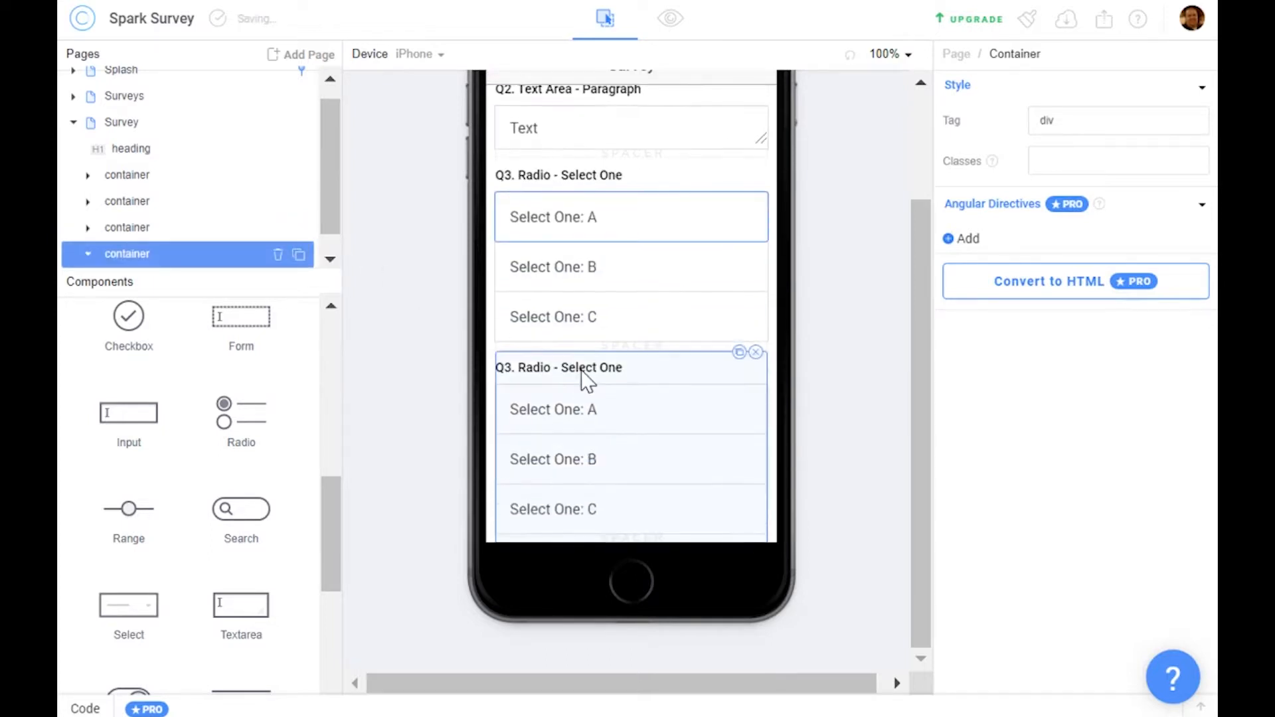
{"action": "left_click", "coordinate": [582, 369]}
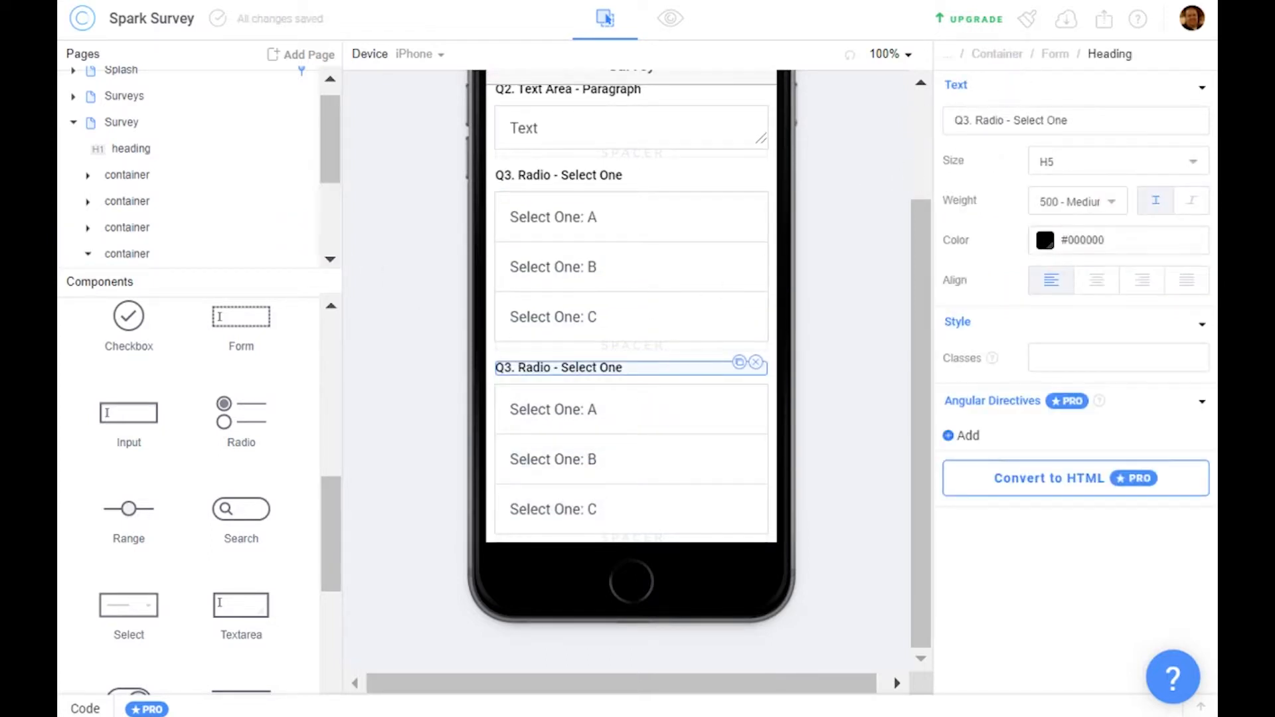
{"action": "key", "text": "BackSpace"}
{"action": "type", "text": "4"}
{"action": "key", "text": "ctrl+shift+Right"}
{"action": "type", "text": "Chec"}
{"action": "type", "text": "x"}
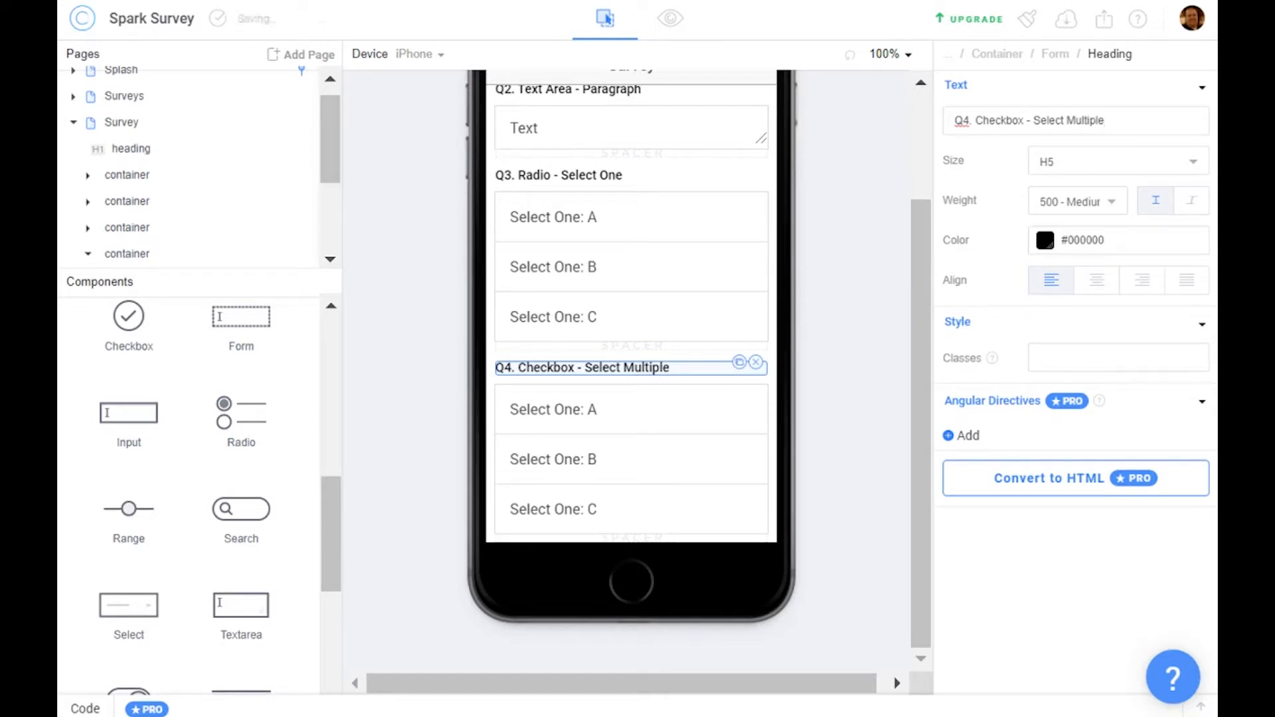
Delete the three radio options A, B and C from the Q4 form, keeping its heading and spacer
{"action": "left_click", "coordinate": [637, 419]}
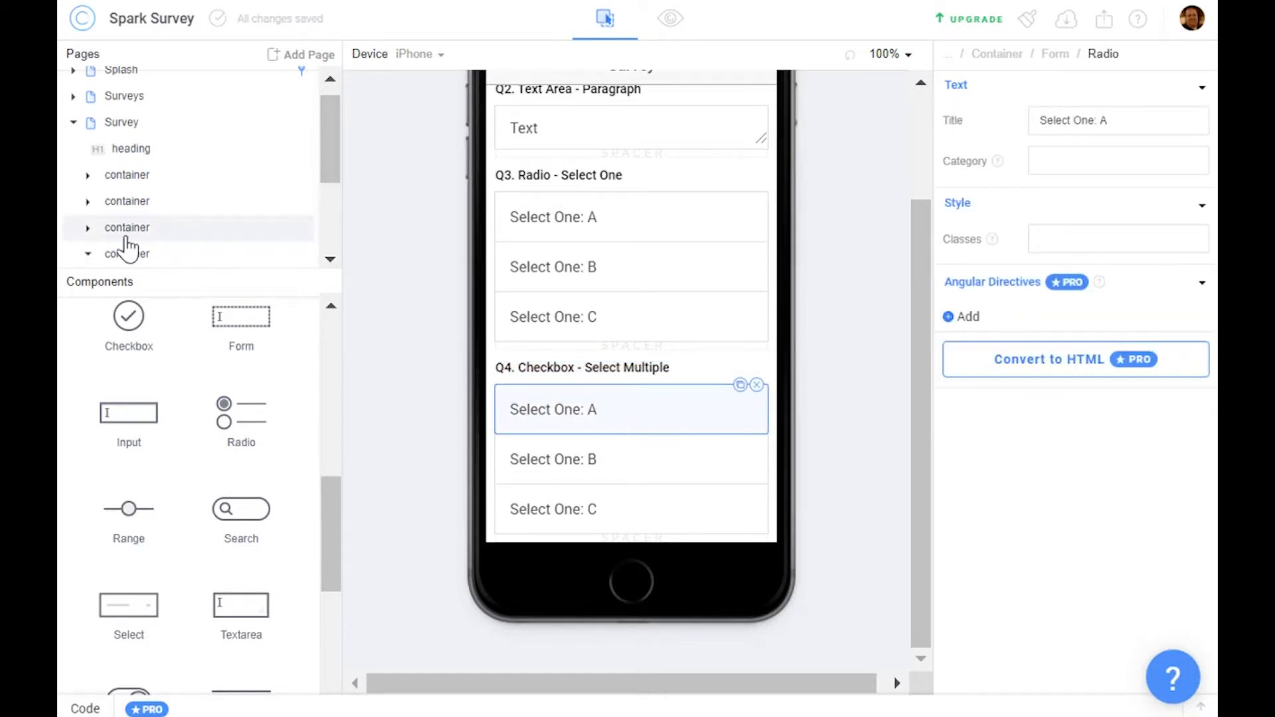
{"action": "scroll", "coordinate": [128, 247], "scroll_direction": "down", "scroll_amount": 3}
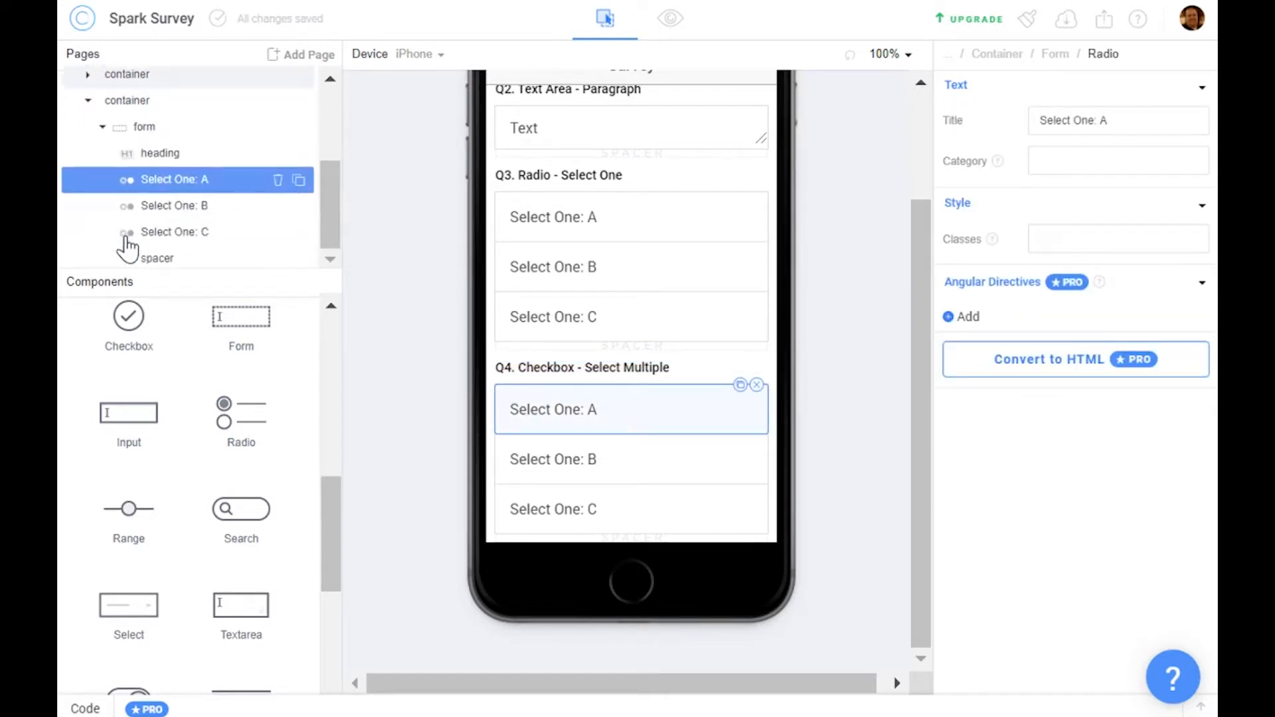
{"action": "left_click", "coordinate": [279, 181]}
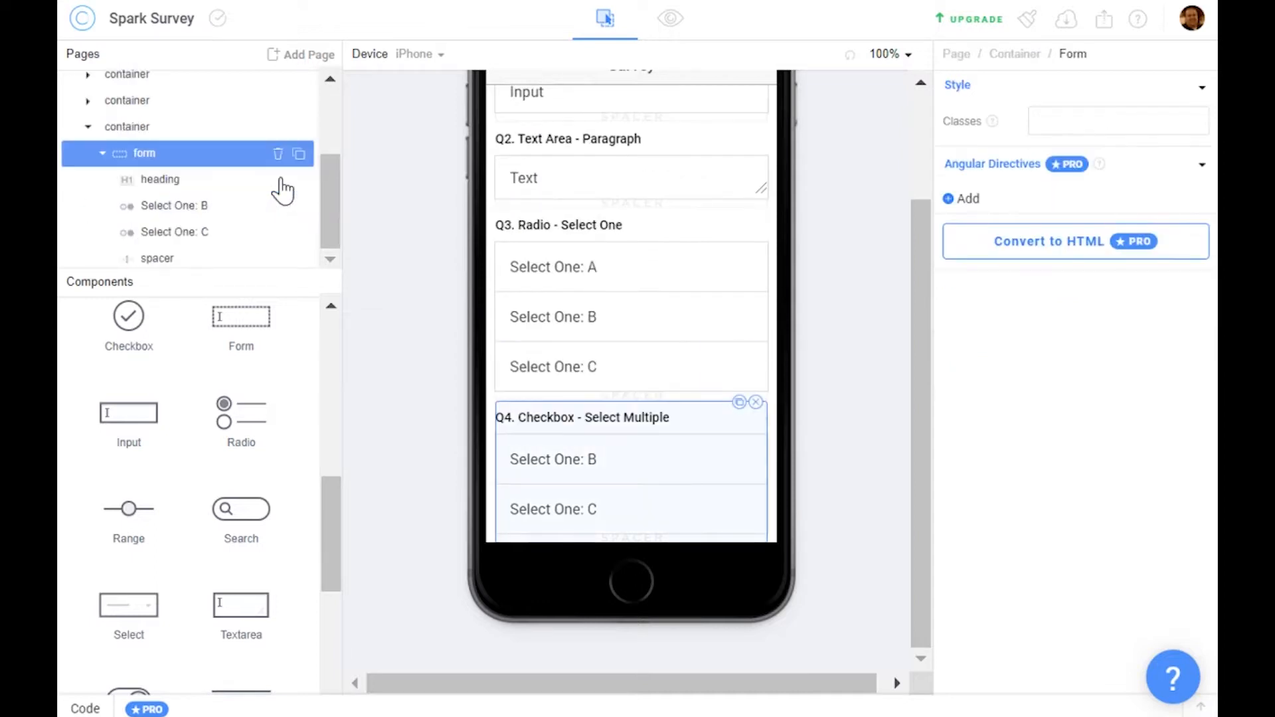
{"action": "left_click", "coordinate": [233, 216]}
{"action": "left_click", "coordinate": [279, 206]}
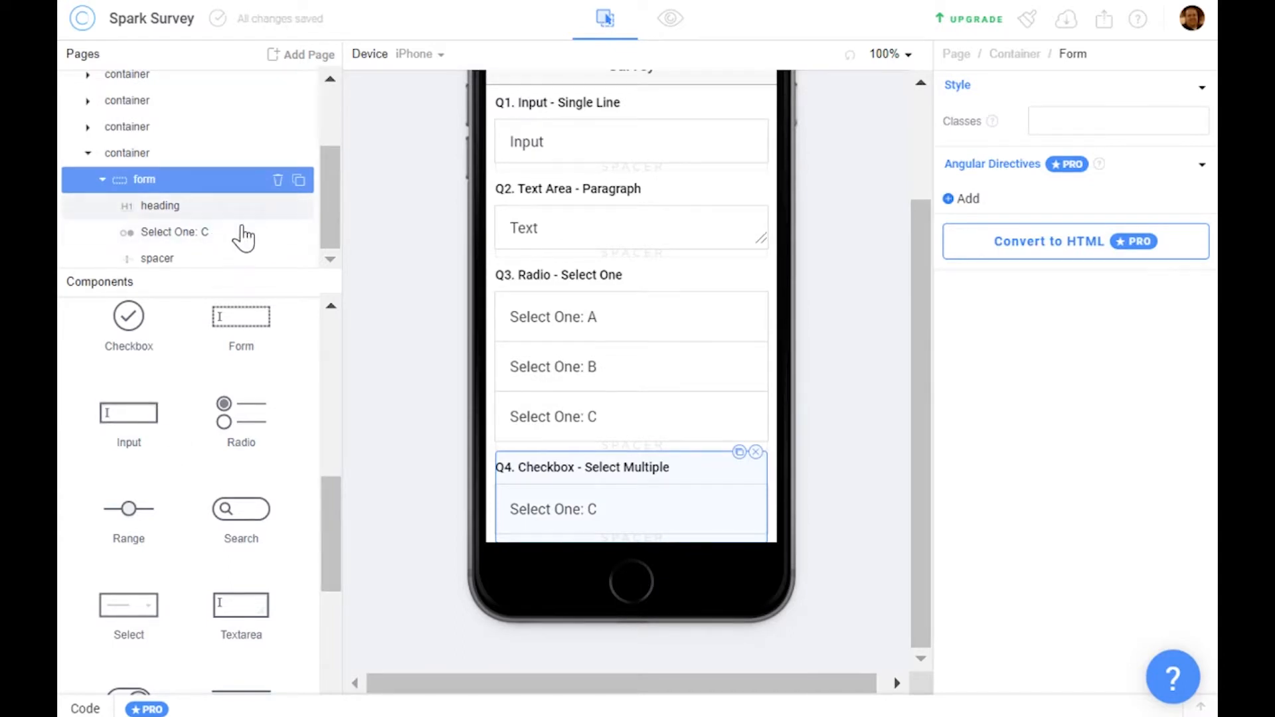
{"action": "left_click", "coordinate": [250, 233]}
{"action": "left_click", "coordinate": [278, 232]}
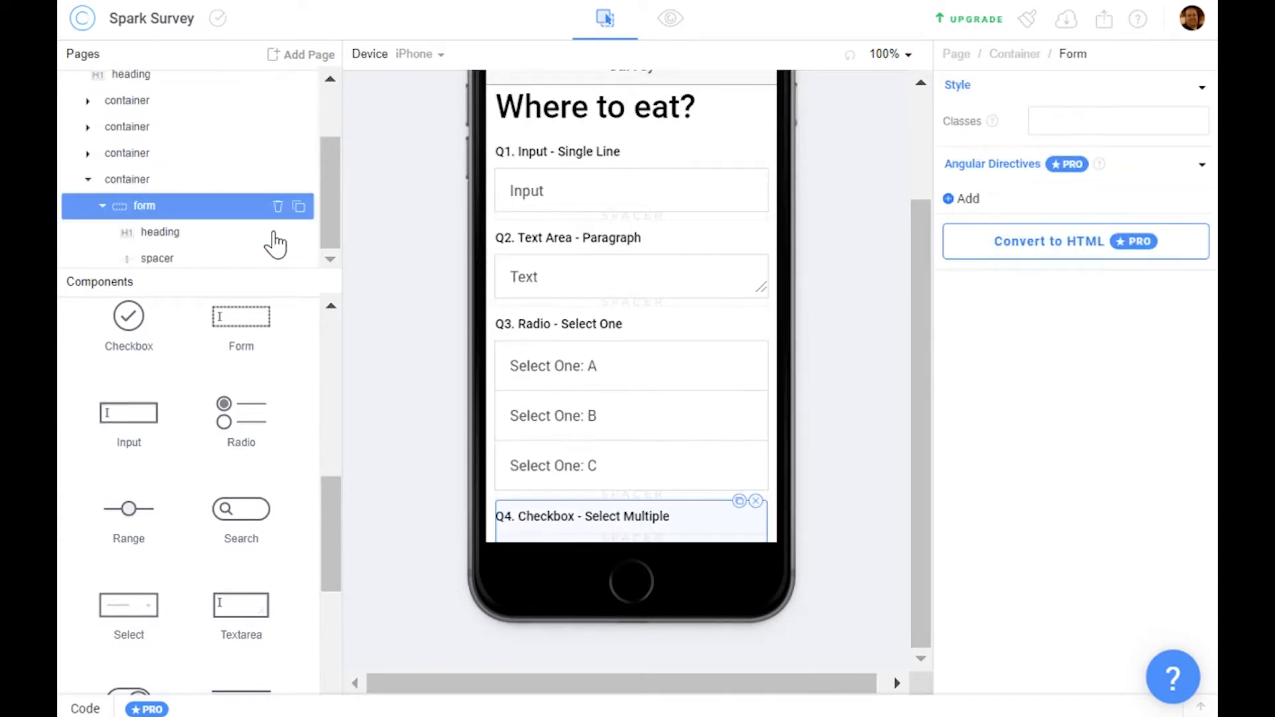
Place a checkbox component directly beneath the Q4 heading and reselect the Q4 container on the Survey page
{"action": "left_click_drag", "start_coordinate": [130, 325], "coordinate": [606, 533]}
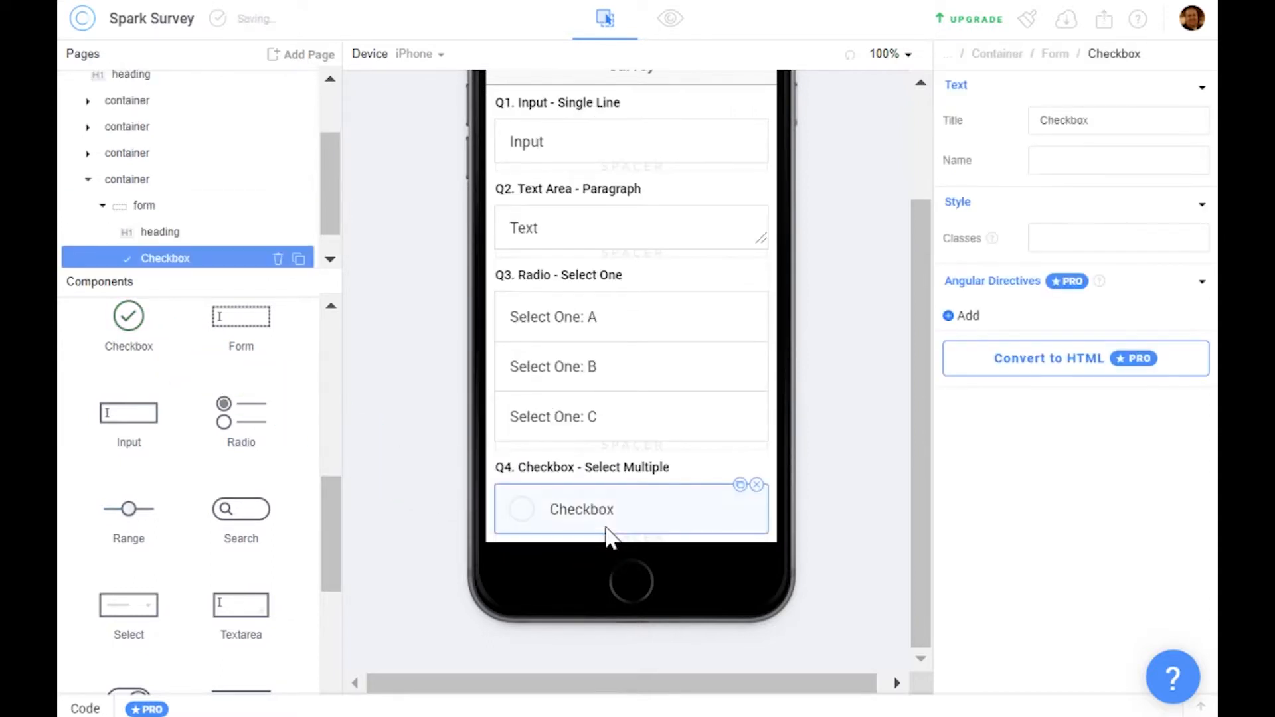
{"action": "left_click_drag", "start_coordinate": [621, 525], "coordinate": [641, 364]}
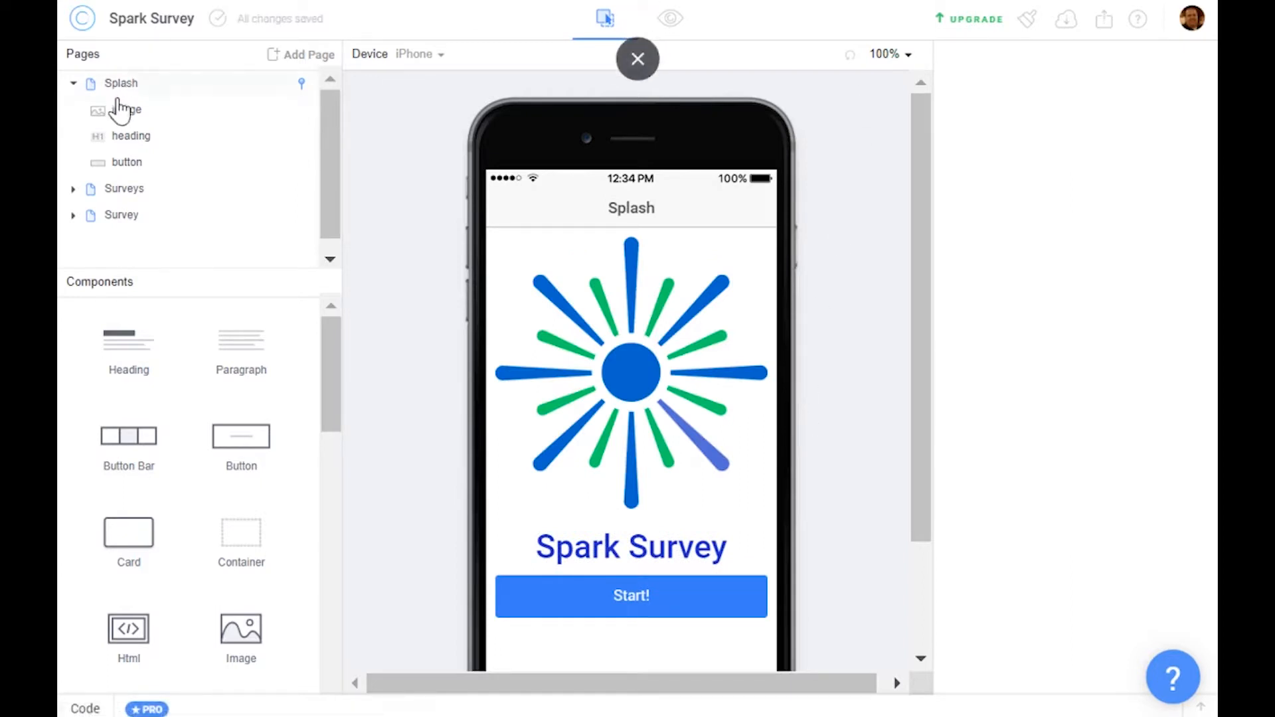
{"action": "left_click", "coordinate": [118, 223]}
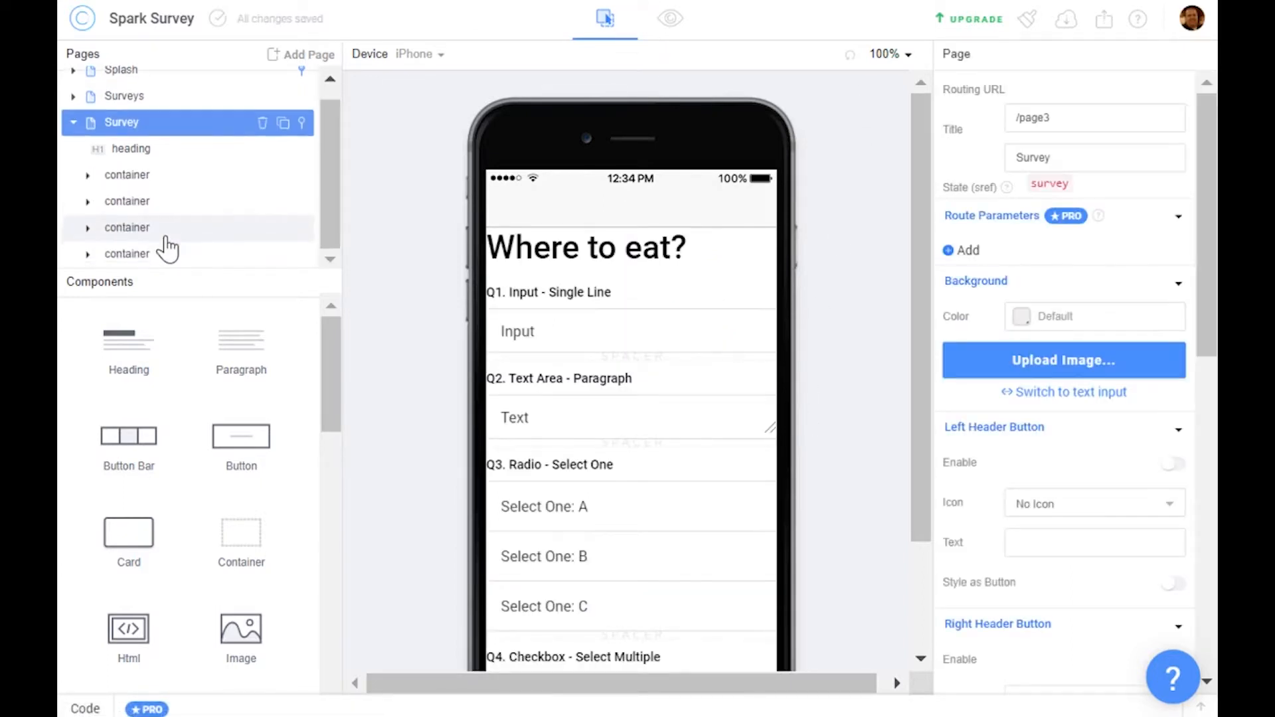
{"action": "left_click", "coordinate": [163, 263]}
{"action": "scroll", "coordinate": [579, 511], "scroll_direction": "down", "scroll_amount": 1}
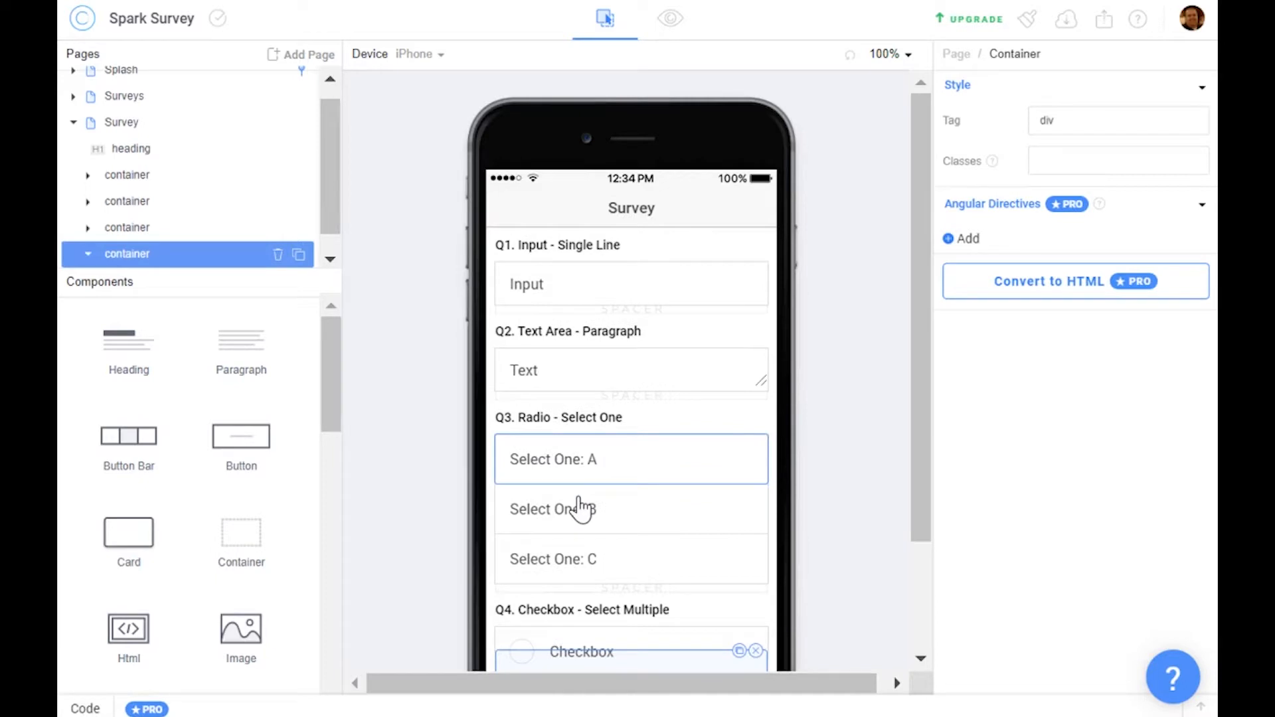
{"action": "scroll", "coordinate": [829, 611], "scroll_direction": "down", "scroll_amount": 2}
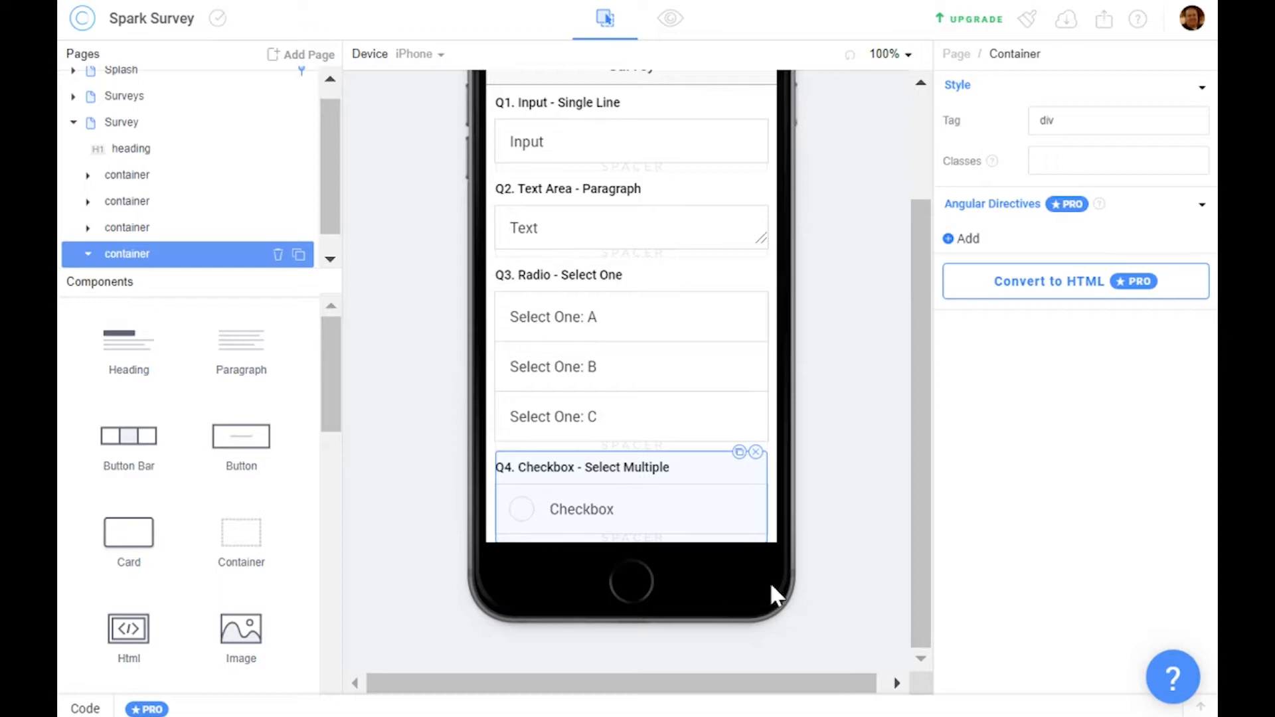
Title the Q4 checkbox "A" and duplicate it to add another option below
{"action": "left_click", "coordinate": [609, 513]}
{"action": "double_click", "coordinate": [1090, 121]}
{"action": "type", "text": "A"}
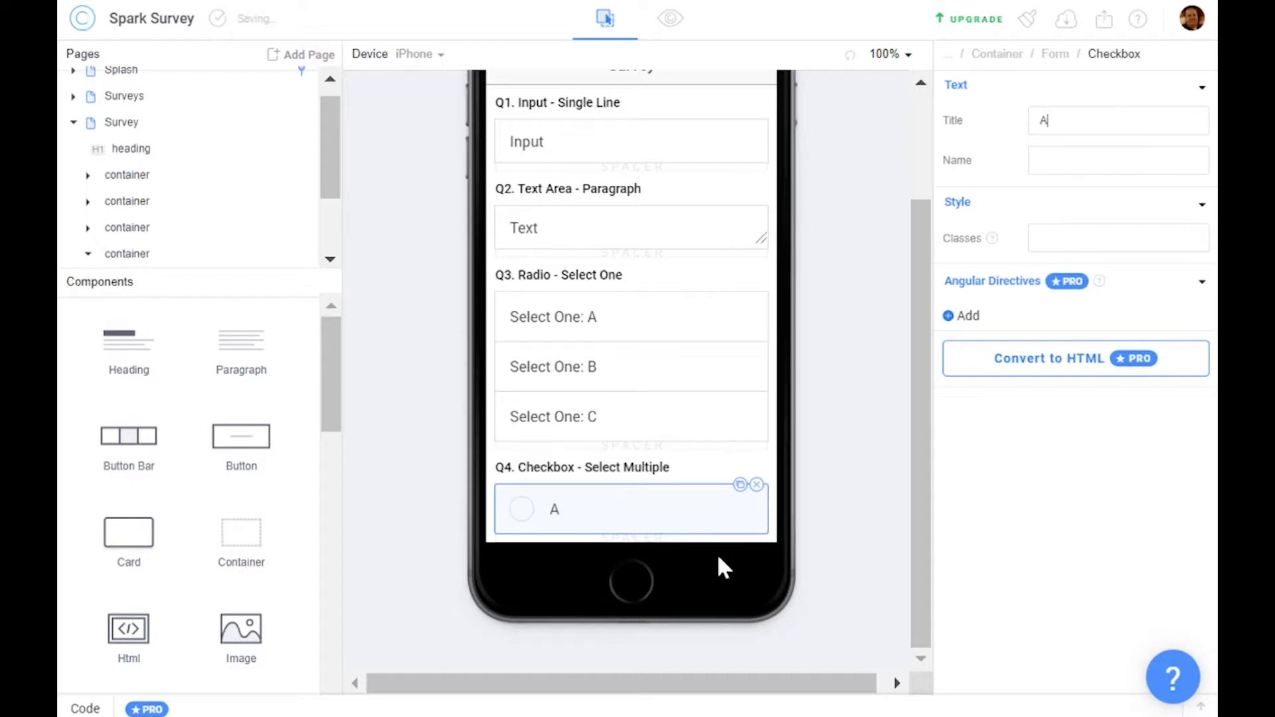
{"action": "left_click", "coordinate": [740, 485]}
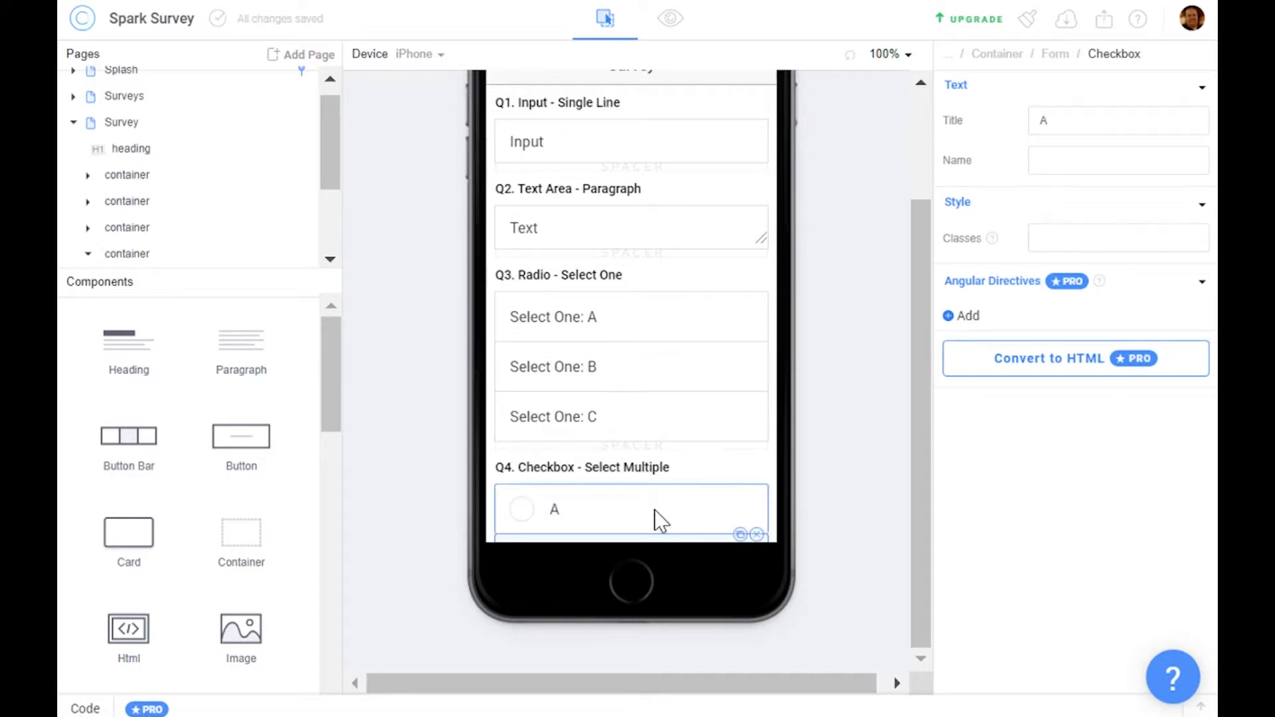
{"action": "left_click", "coordinate": [741, 486]}
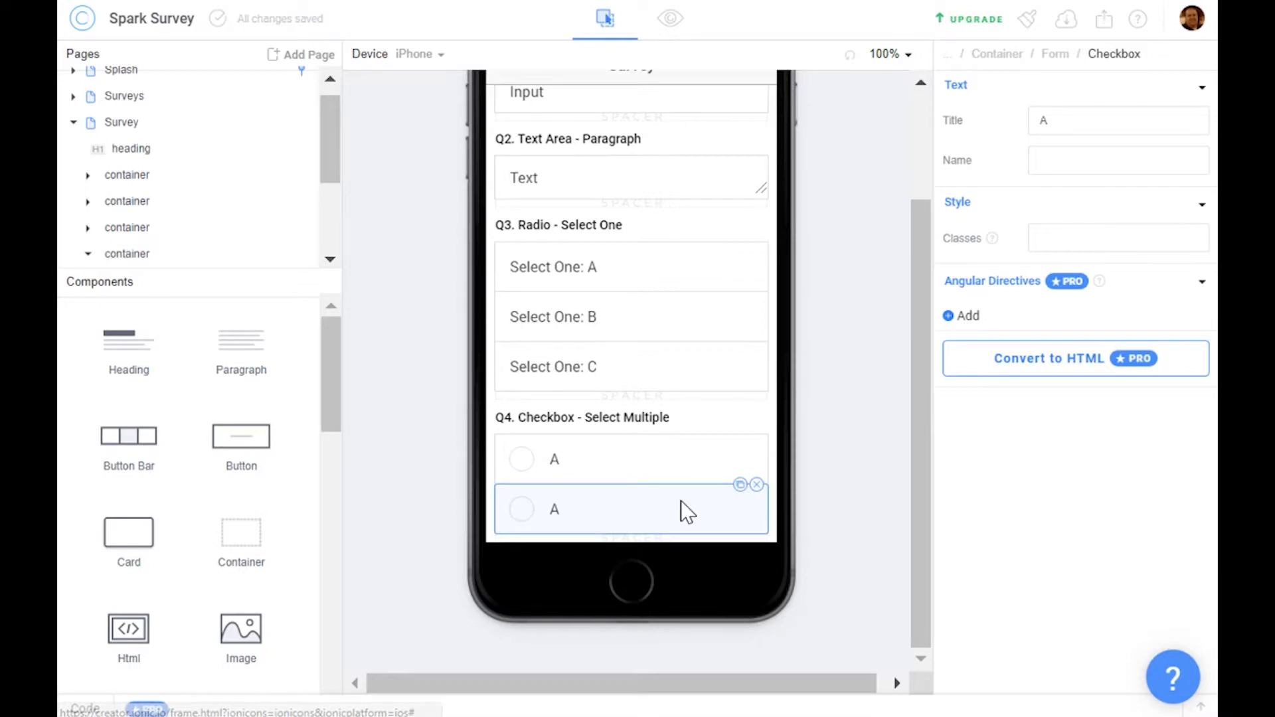
Duplicate the Q4 checkbox once more and title the second and third options "B" and "C"
{"action": "left_click", "coordinate": [600, 464]}
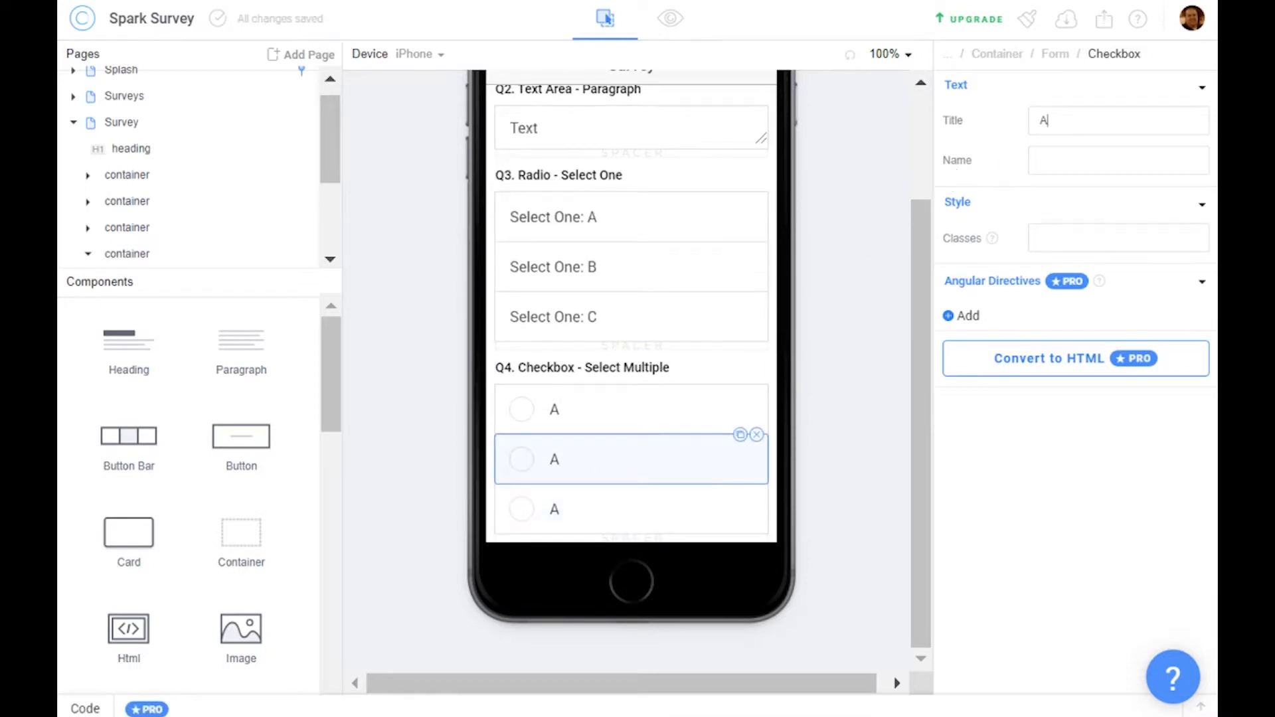
{"action": "left_click", "coordinate": [1049, 121]}
{"action": "key", "text": "BackSpace"}
{"action": "type", "text": "B"}
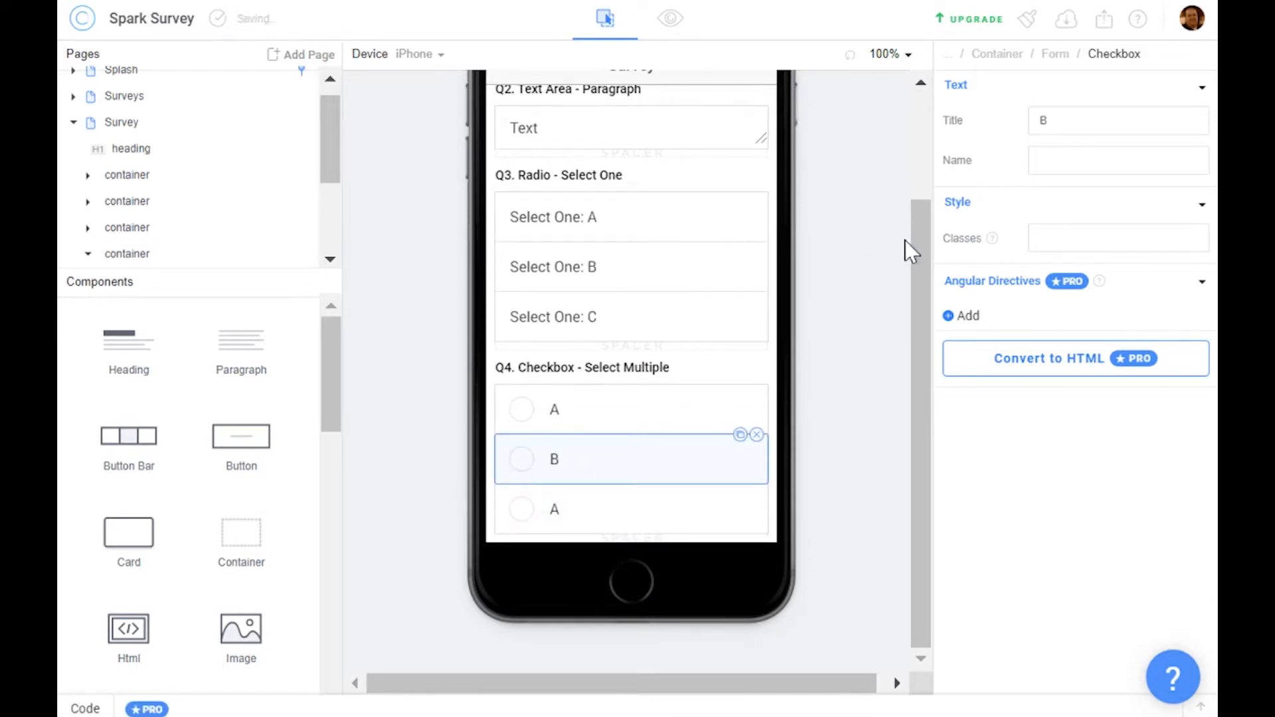
{"action": "left_click", "coordinate": [601, 528]}
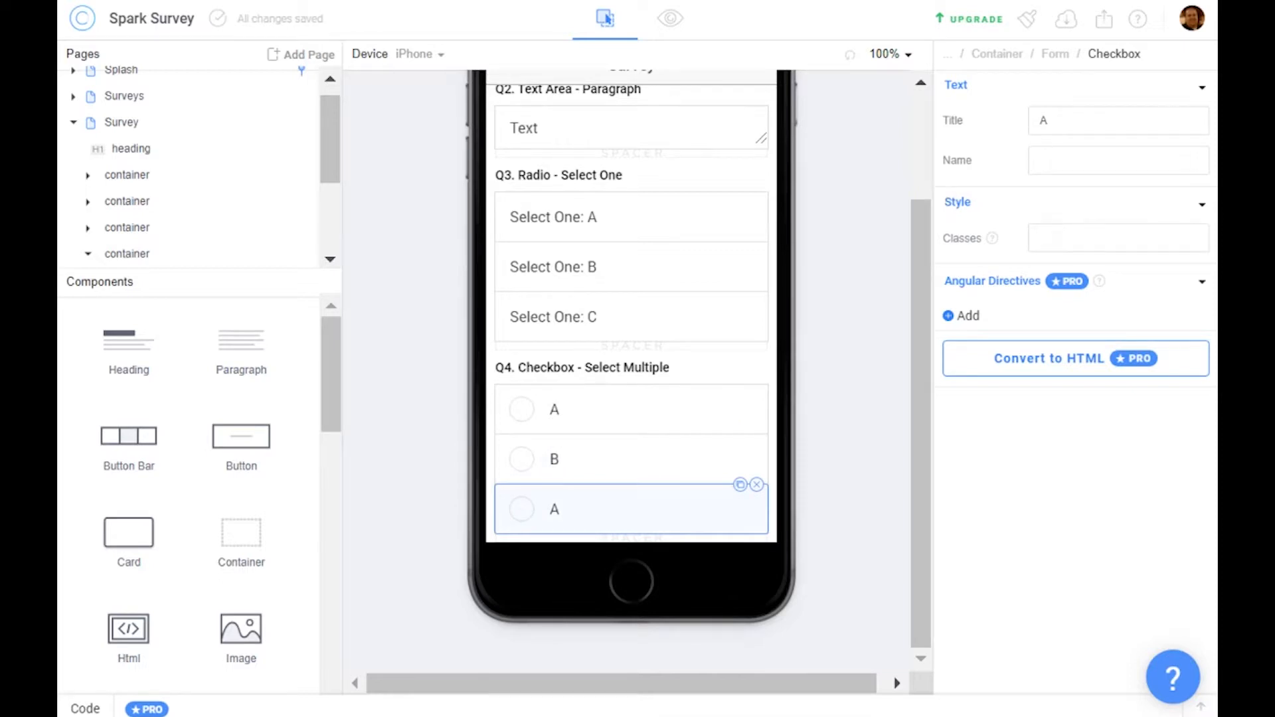
{"action": "key", "text": "BackSpace"}
{"action": "type", "text": "D"}
{"action": "key", "text": "BackSpace"}
{"action": "type", "text": "C"}
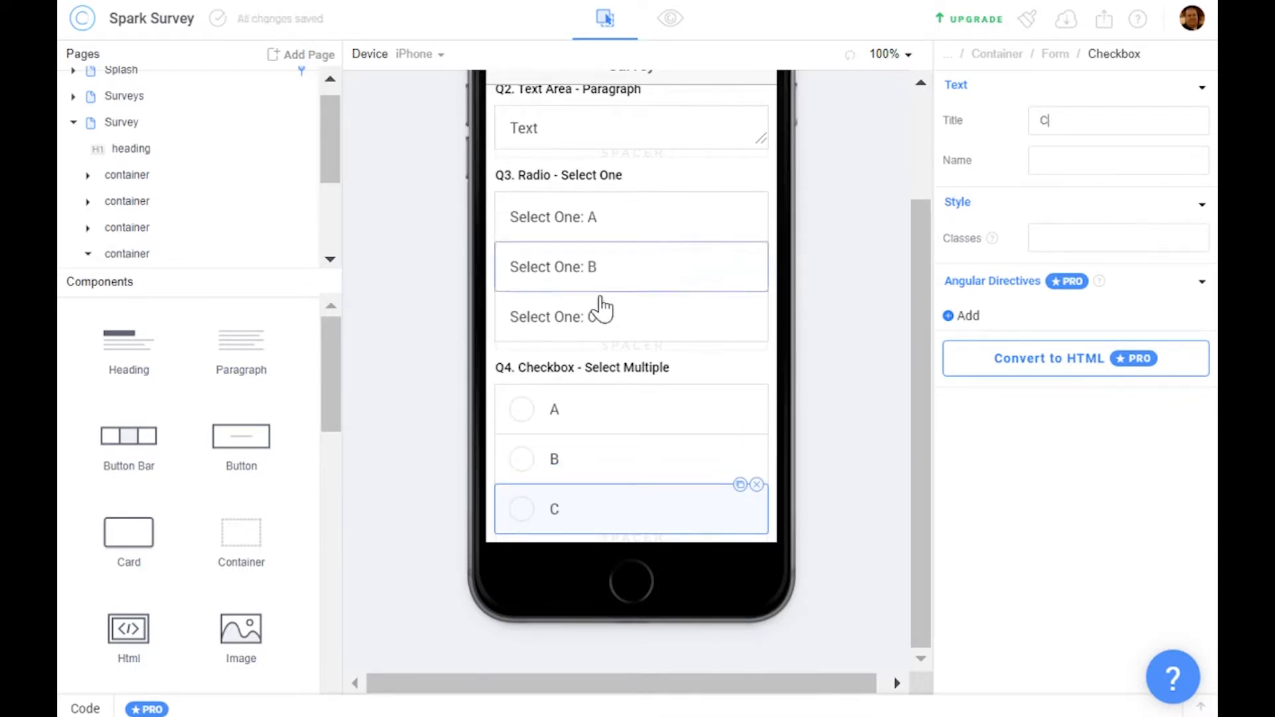
Preview the Survey page, test it by ticking Q4 options A and C and choosing Q3 option A, and return to the editor
{"action": "scroll", "coordinate": [529, 407], "scroll_direction": "up", "scroll_amount": 3}
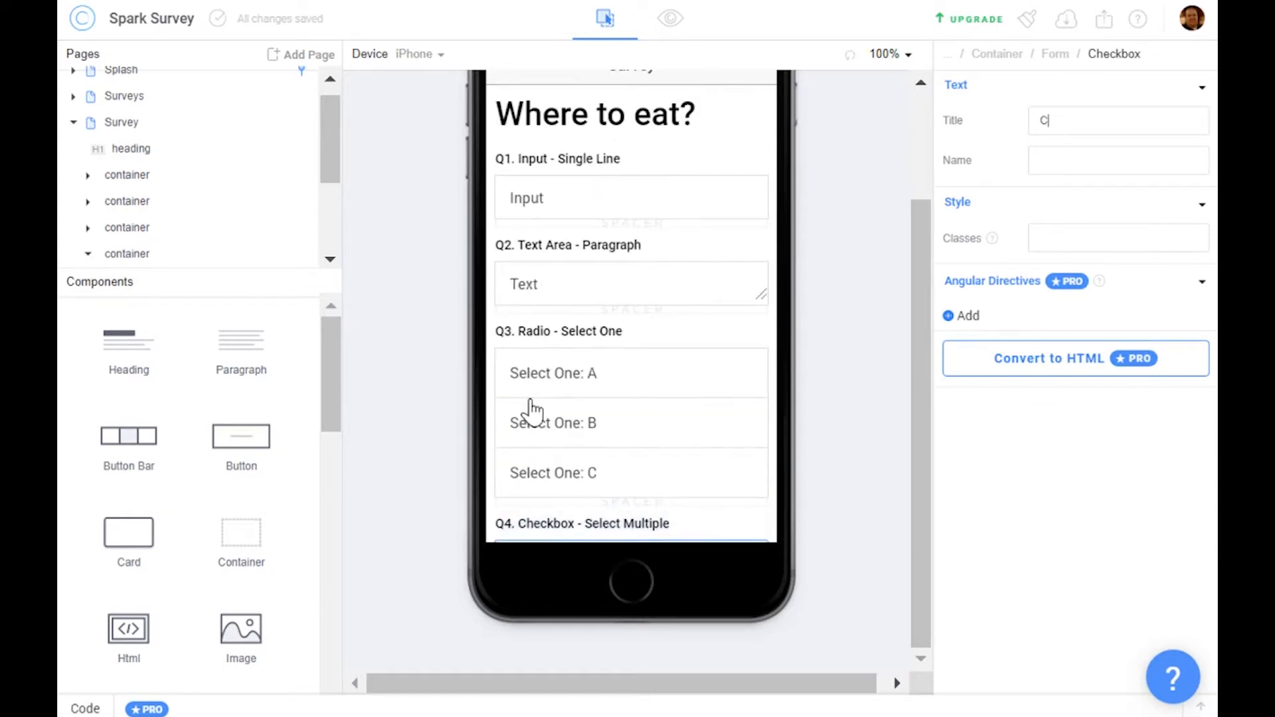
{"action": "scroll", "coordinate": [527, 408], "scroll_direction": "down", "scroll_amount": 3}
{"action": "left_click", "coordinate": [666, 23]}
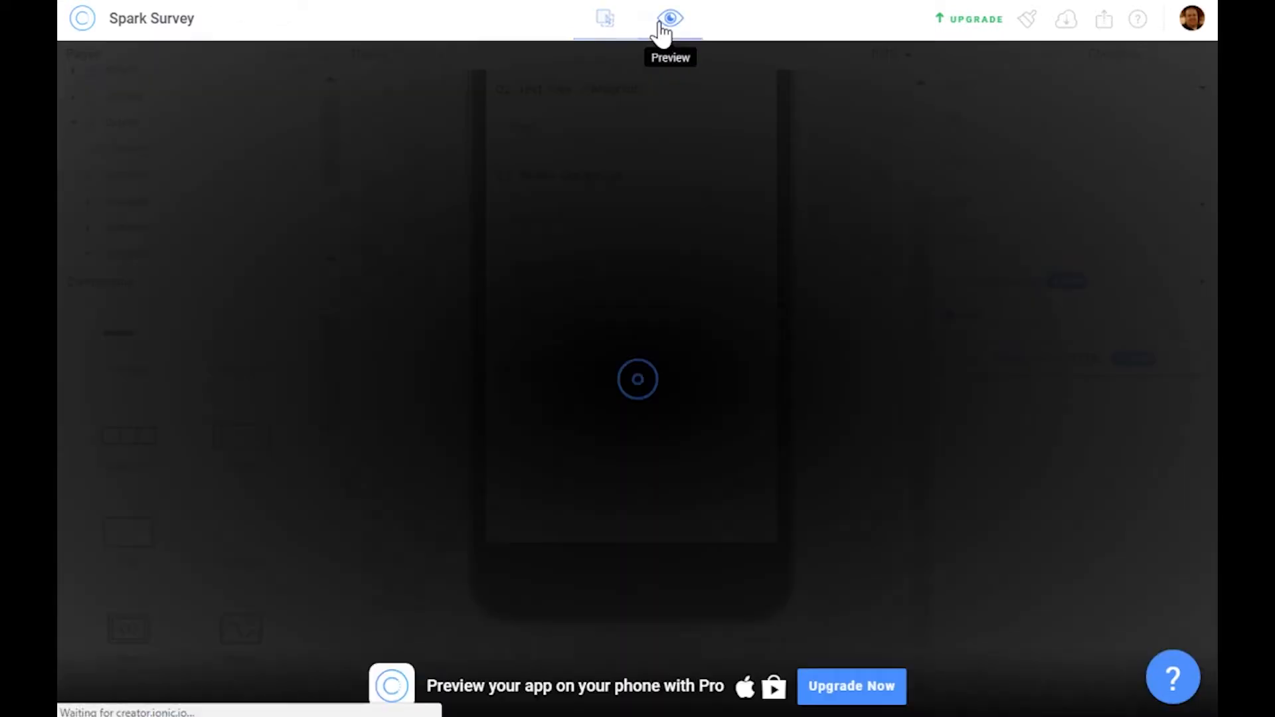
{"action": "scroll", "coordinate": [645, 318], "scroll_direction": "down", "scroll_amount": 2}
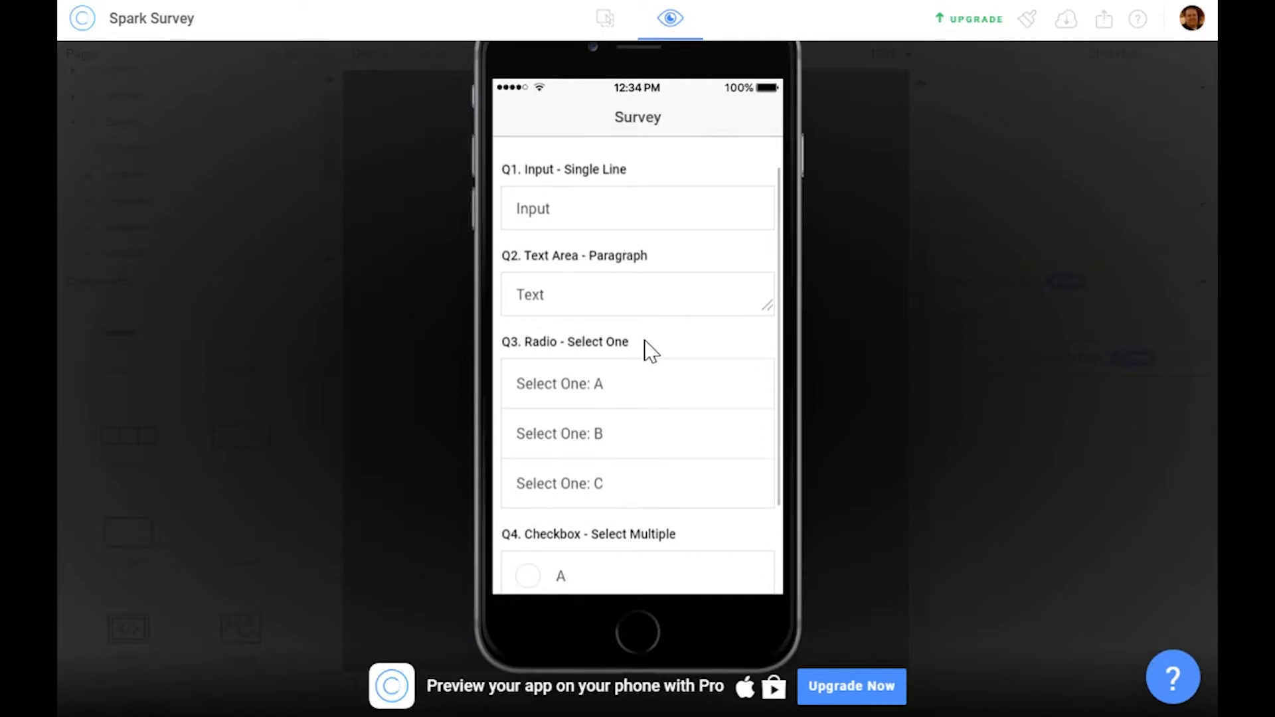
{"action": "scroll", "coordinate": [645, 342], "scroll_direction": "down", "scroll_amount": 3}
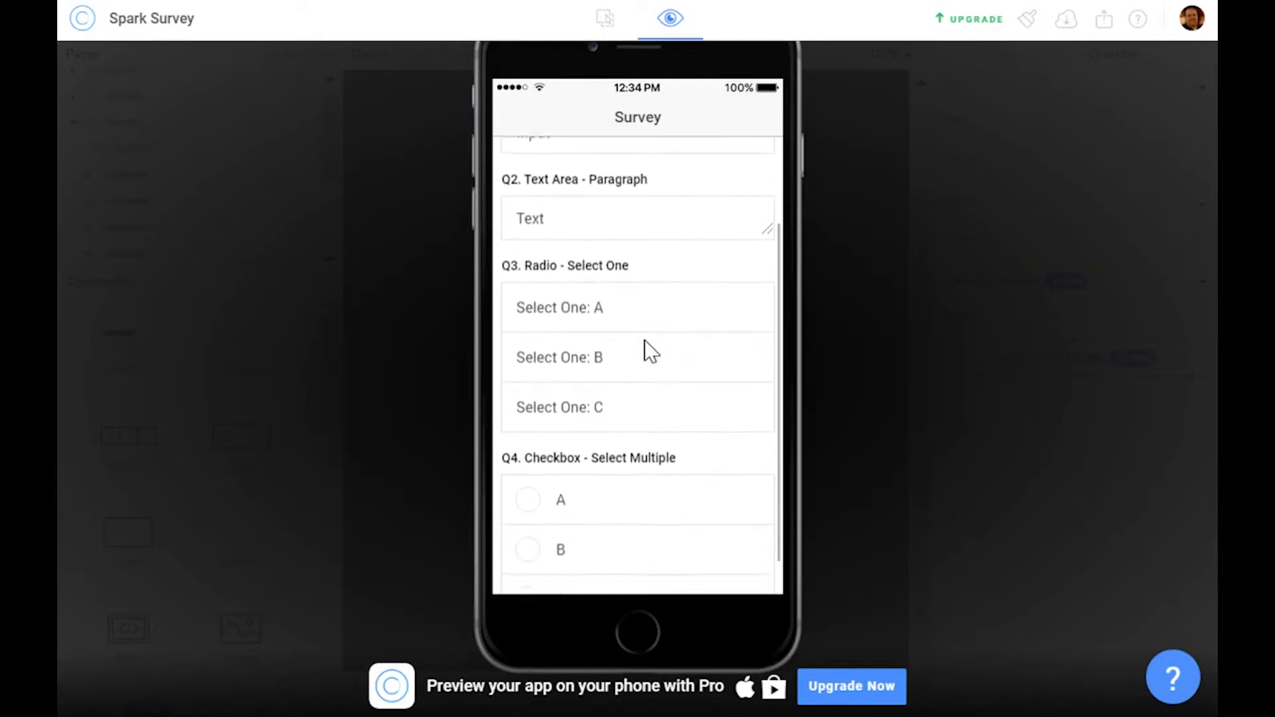
{"action": "left_click", "coordinate": [536, 457]}
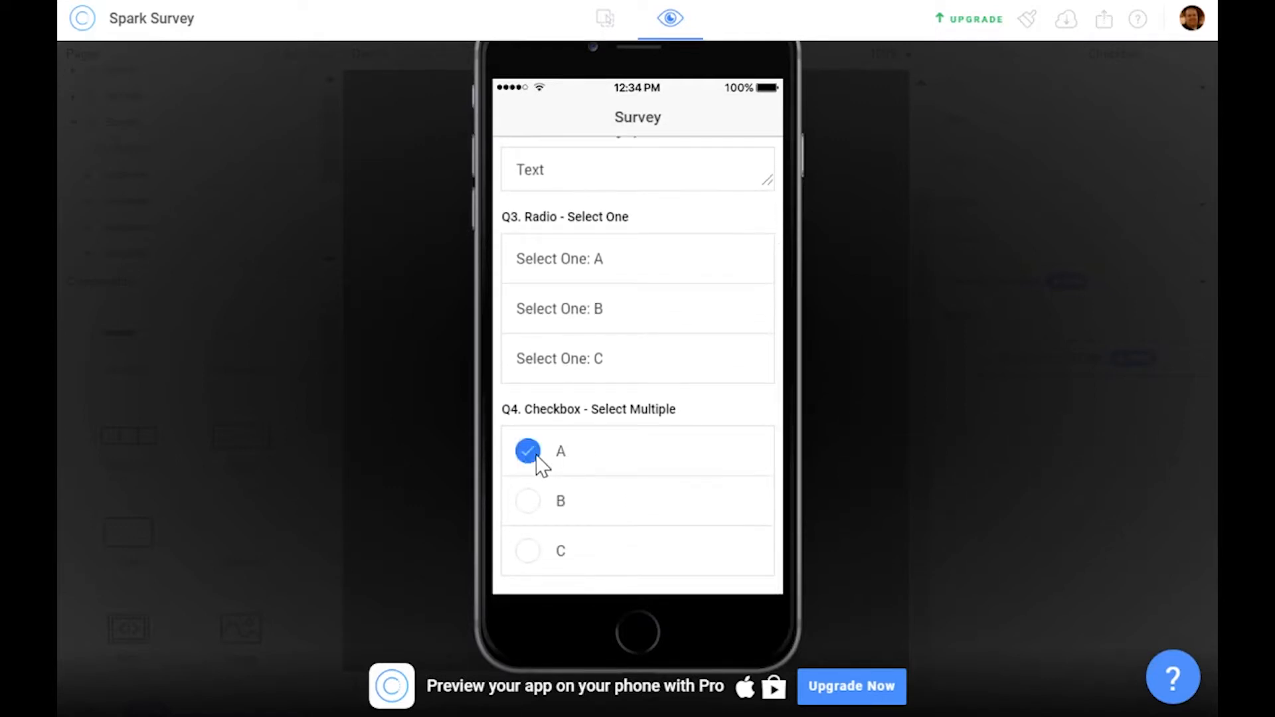
{"action": "left_click", "coordinate": [535, 503]}
{"action": "left_click", "coordinate": [629, 332]}
{"action": "left_click", "coordinate": [635, 259]}
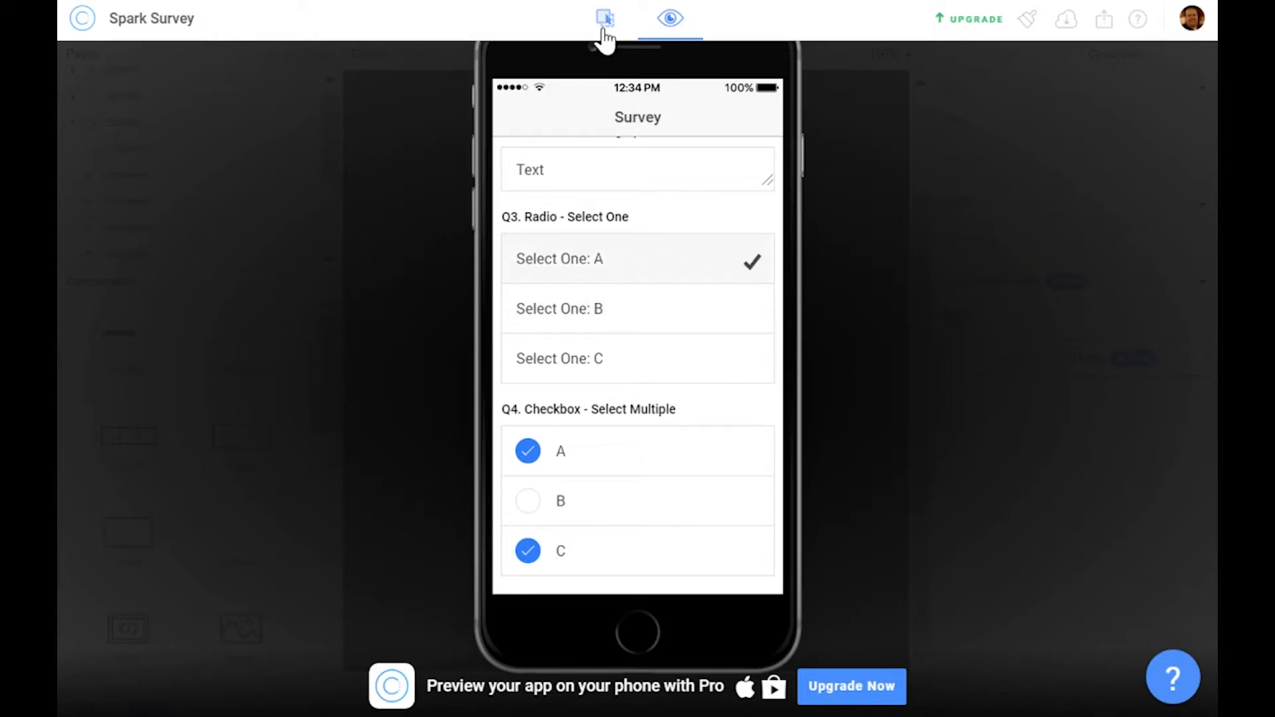
{"action": "left_click", "coordinate": [606, 29]}
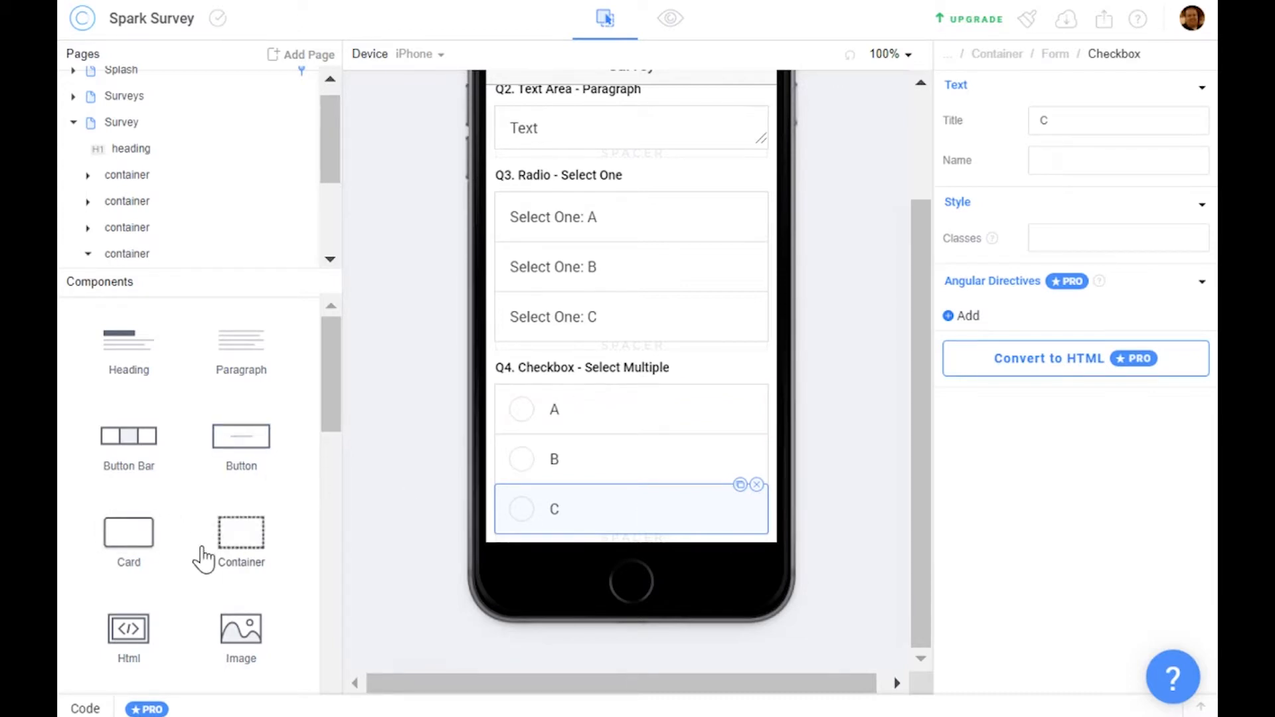
Place a button component in the Q4 form and position it directly beneath checkbox C
{"action": "scroll", "coordinate": [179, 557], "scroll_direction": "down", "scroll_amount": 4}
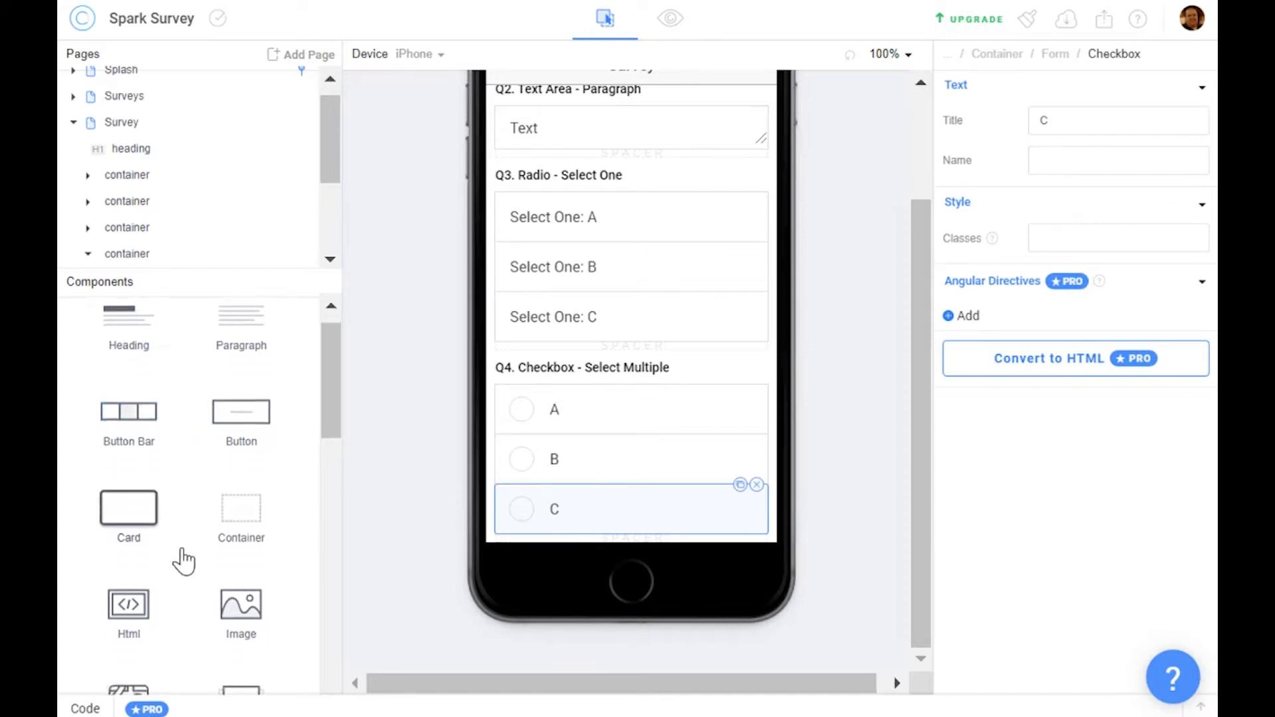
{"action": "scroll", "coordinate": [183, 561], "scroll_direction": "down", "scroll_amount": 5}
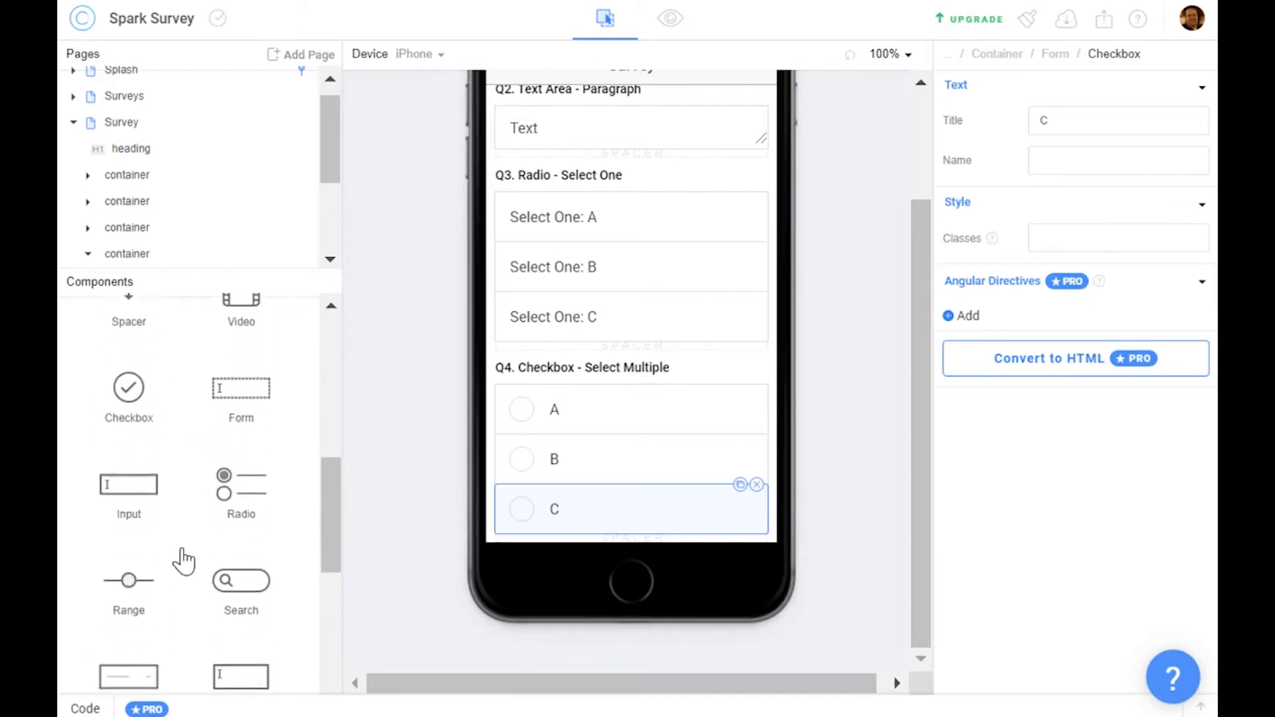
{"action": "scroll", "coordinate": [182, 557], "scroll_direction": "up", "scroll_amount": 8}
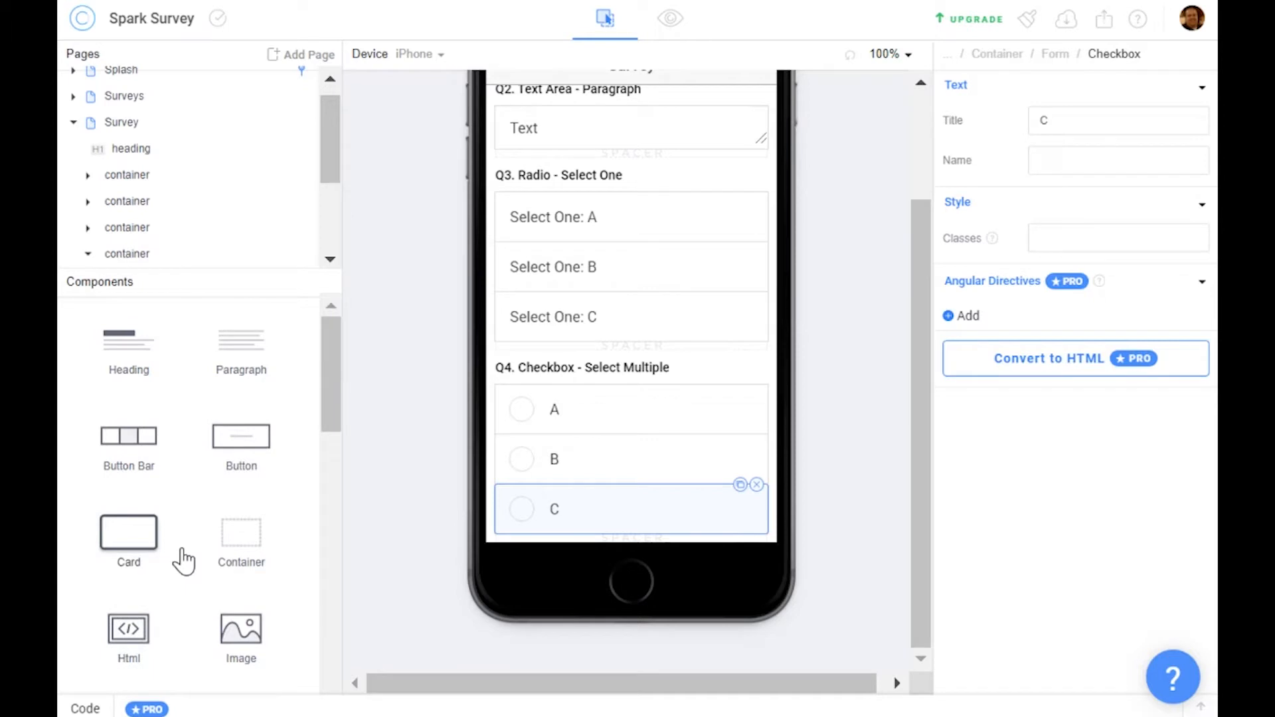
{"action": "left_click_drag", "start_coordinate": [250, 454], "coordinate": [691, 517]}
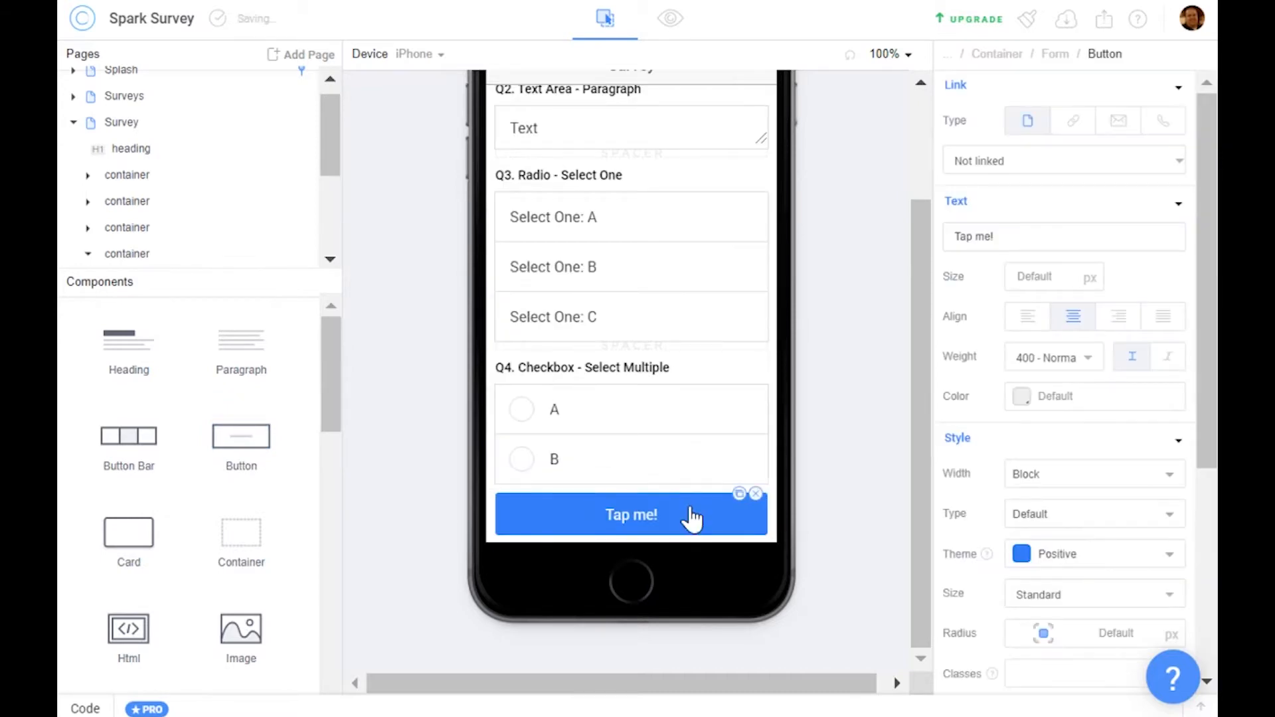
{"action": "left_click_drag", "start_coordinate": [664, 444], "coordinate": [678, 529]}
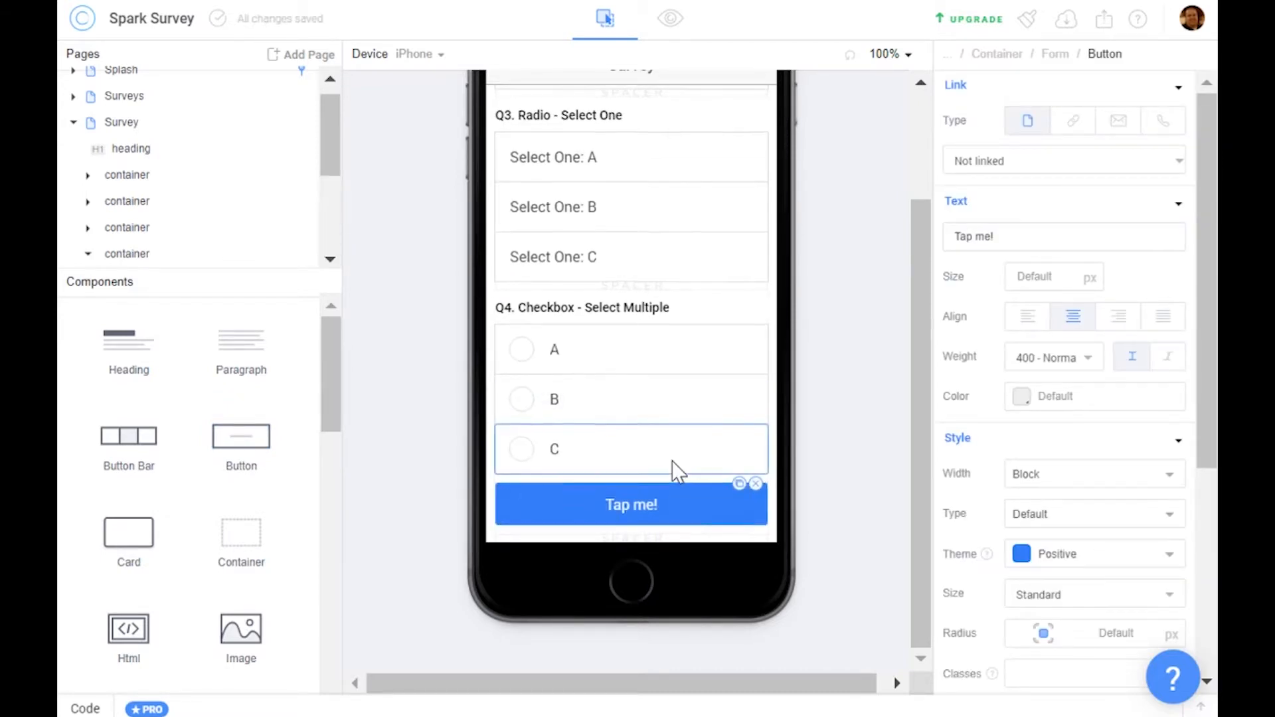